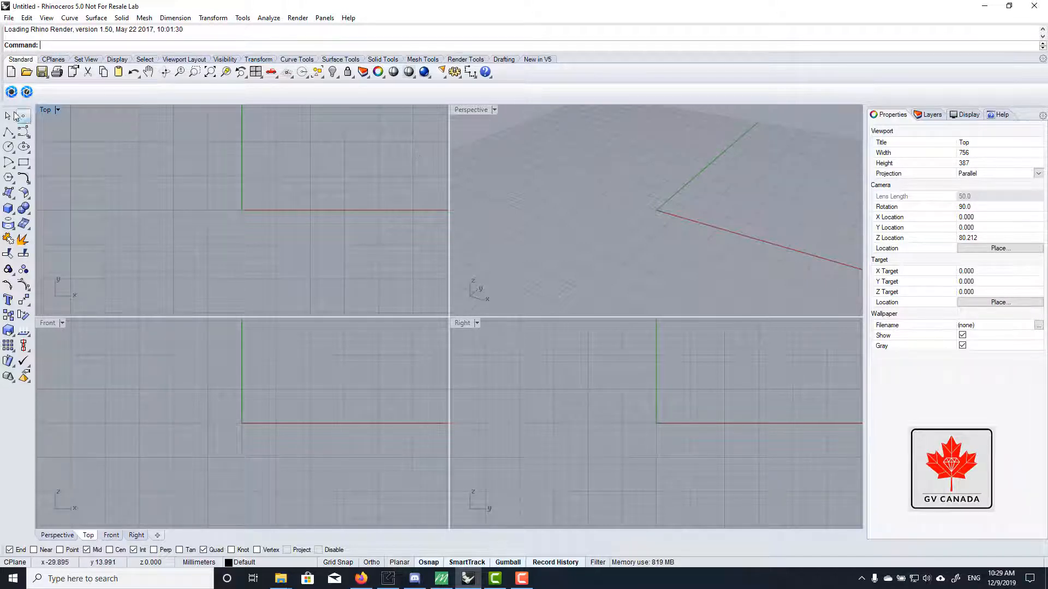
Step: Draw a circle with a diameter of 25 mm centred at the origin in the maximized Top viewport
{"action": "double_click", "coordinate": [41, 111]}
{"action": "right_click_drag", "start_coordinate": [525, 346], "coordinate": [551, 327]}
{"action": "scroll", "coordinate": [521, 382], "scroll_direction": "down", "scroll_amount": 8}
{"action": "scroll", "coordinate": [502, 322], "scroll_direction": "up", "scroll_amount": 2}
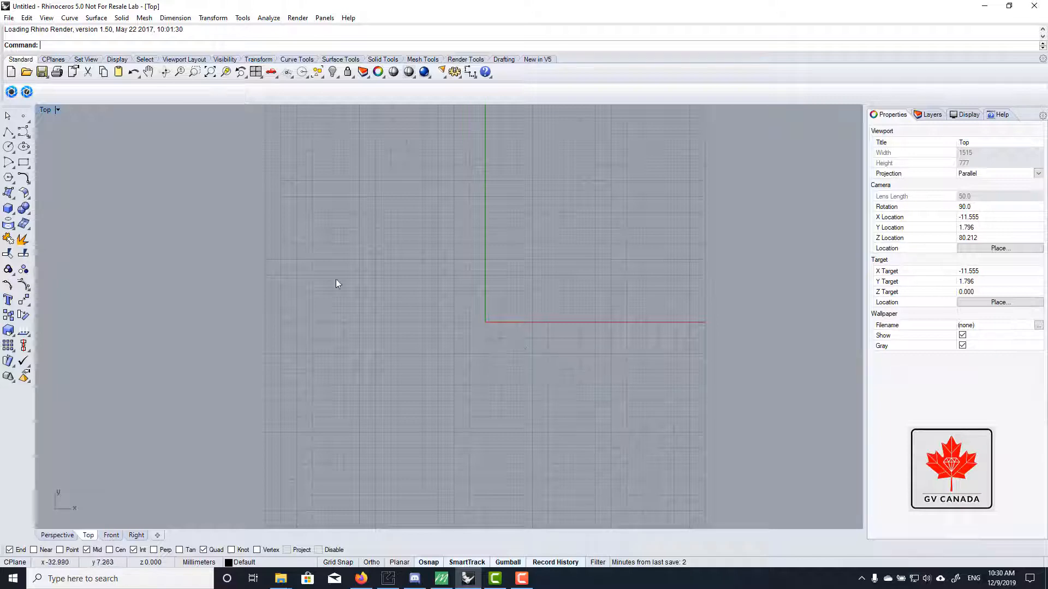
{"action": "right_click_drag", "start_coordinate": [451, 330], "coordinate": [447, 309]}
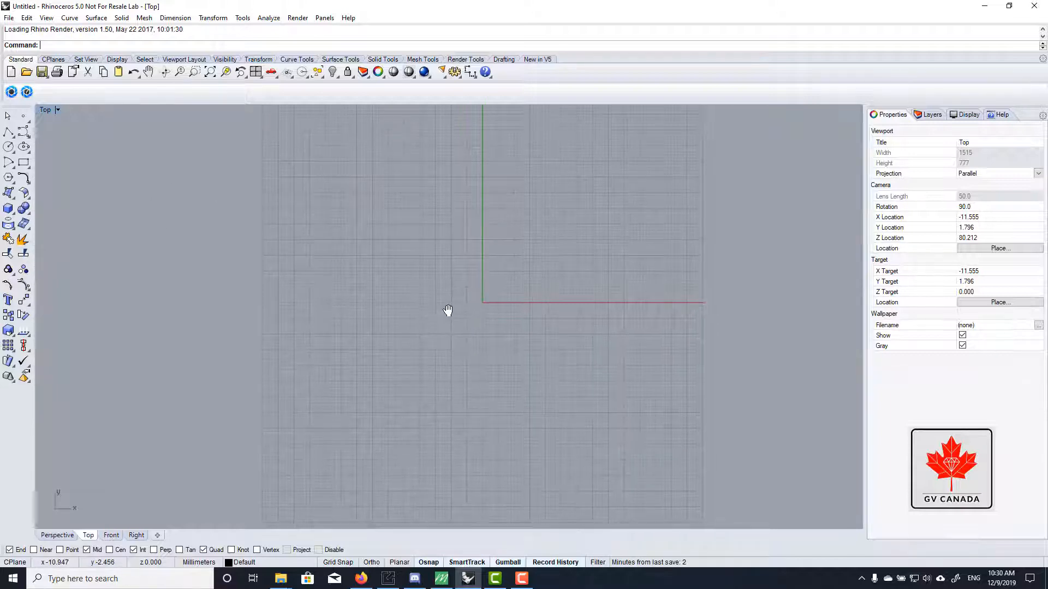
{"action": "left_click", "coordinate": [9, 149]}
{"action": "mouse_move", "coordinate": [521, 285]}
{"action": "right_mouse_down"}
{"action": "mouse_move", "coordinate": [512, 311]}
{"action": "mouse_move", "coordinate": [511, 295]}
{"action": "right_mouse_up"}
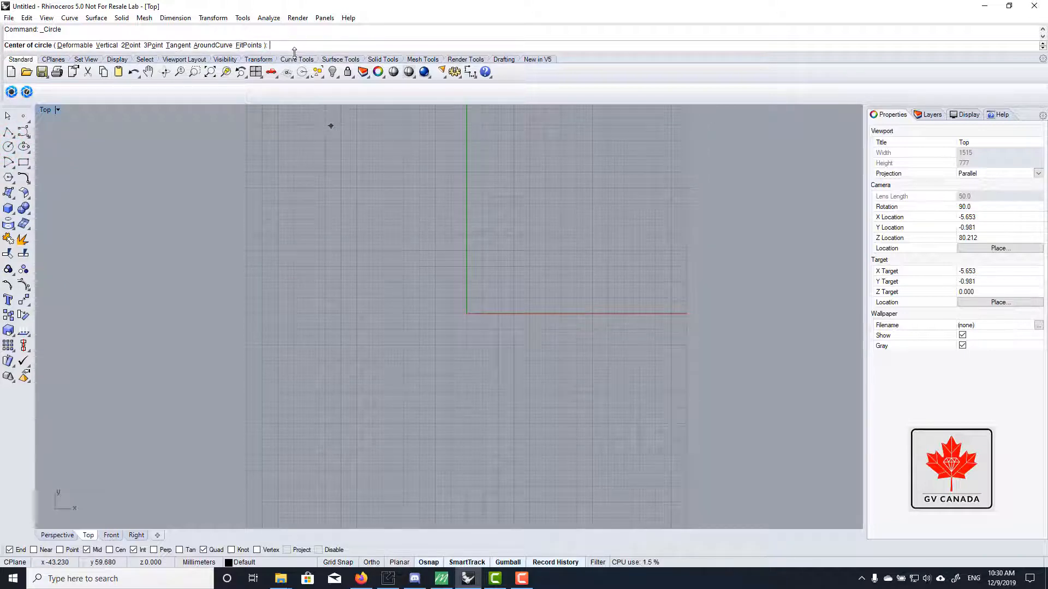
{"action": "left_click_drag", "start_coordinate": [299, 50], "coordinate": [299, 67]}
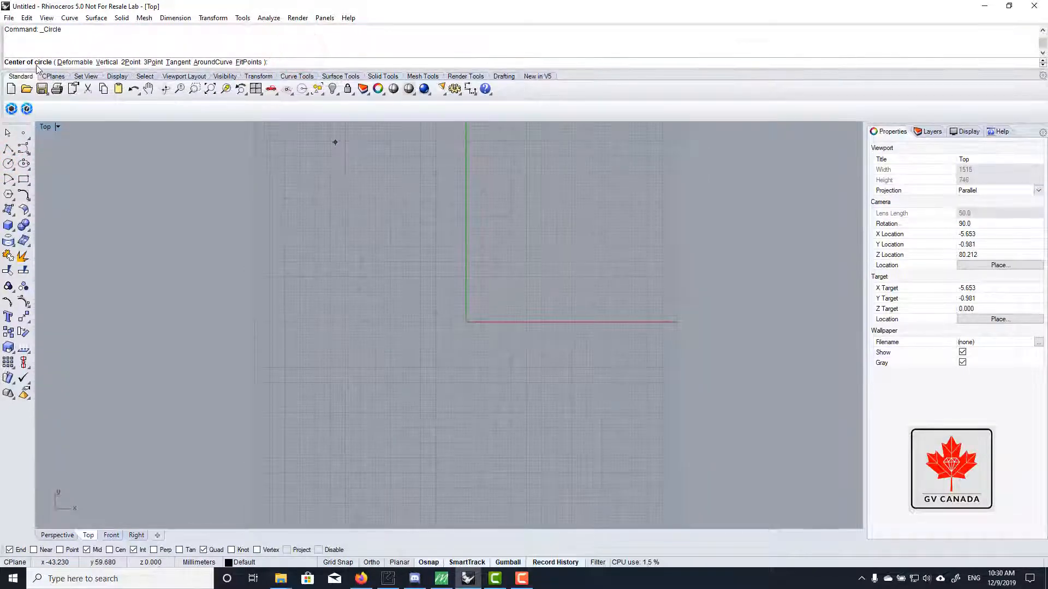
{"action": "right_click_drag", "start_coordinate": [588, 296], "coordinate": [578, 311]}
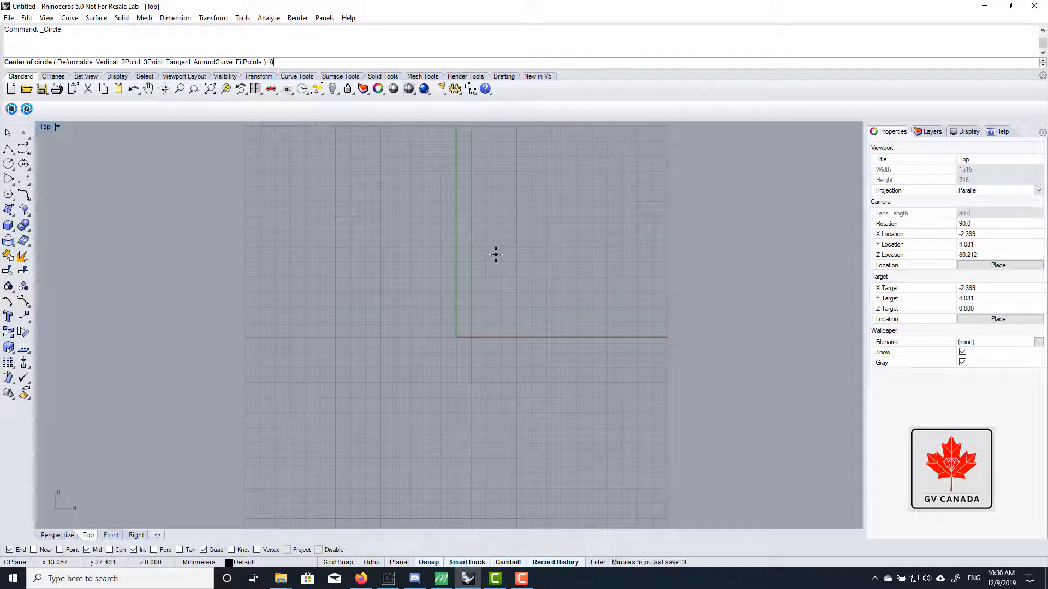
{"action": "key", "text": "Return"}
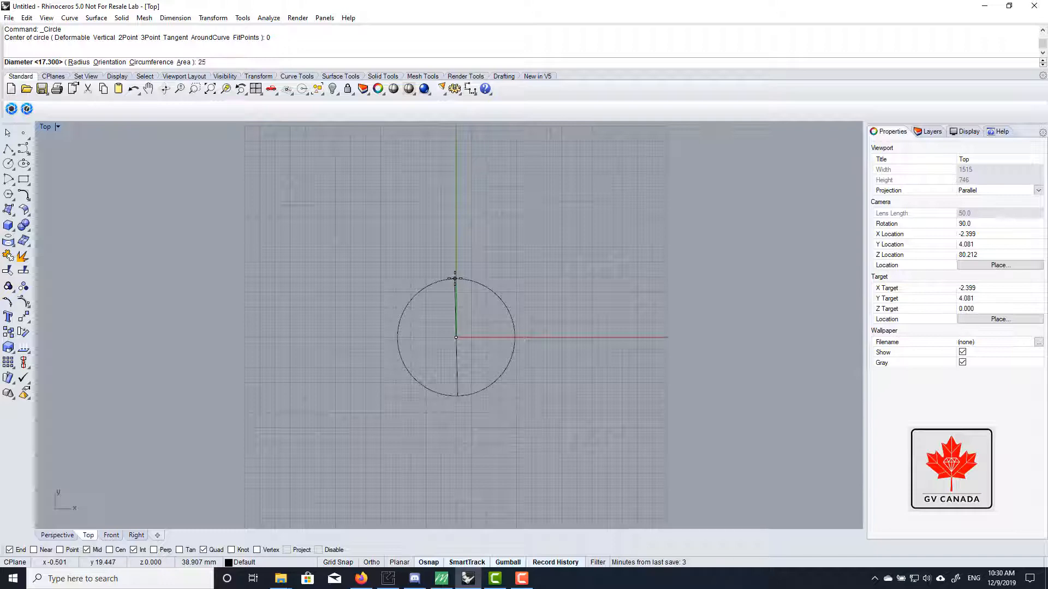
{"action": "key", "text": "Return"}
{"action": "scroll", "coordinate": [461, 286], "scroll_direction": "up", "scroll_amount": 5}
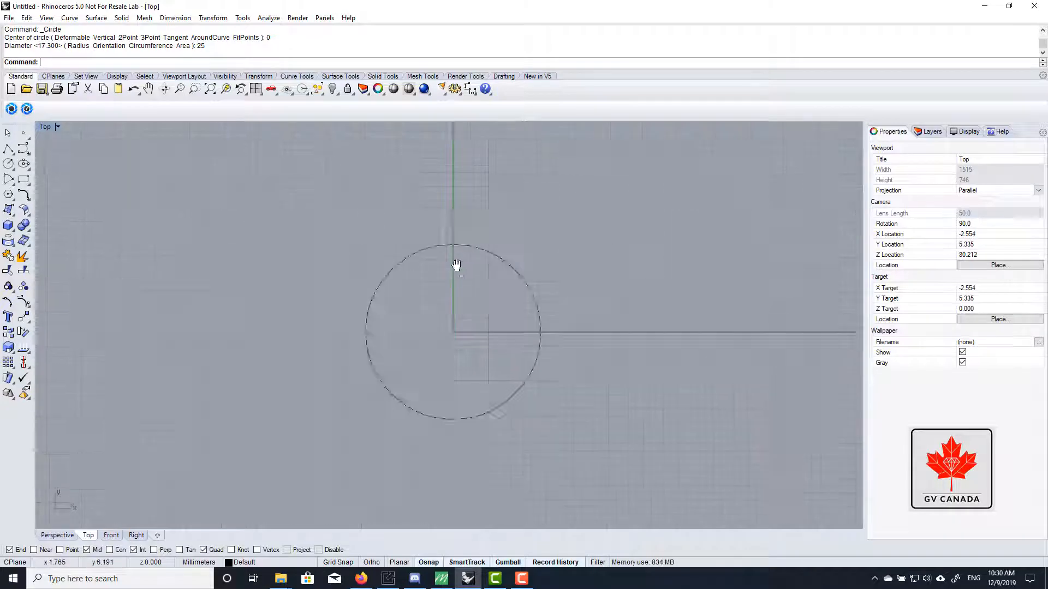
Step: In the maximized Perspective viewport, extrude the circle 2 mm with ExtrudeCrv, using BothSides=No and Solid=Yes
{"action": "double_click", "coordinate": [48, 128]}
{"action": "double_click", "coordinate": [466, 129]}
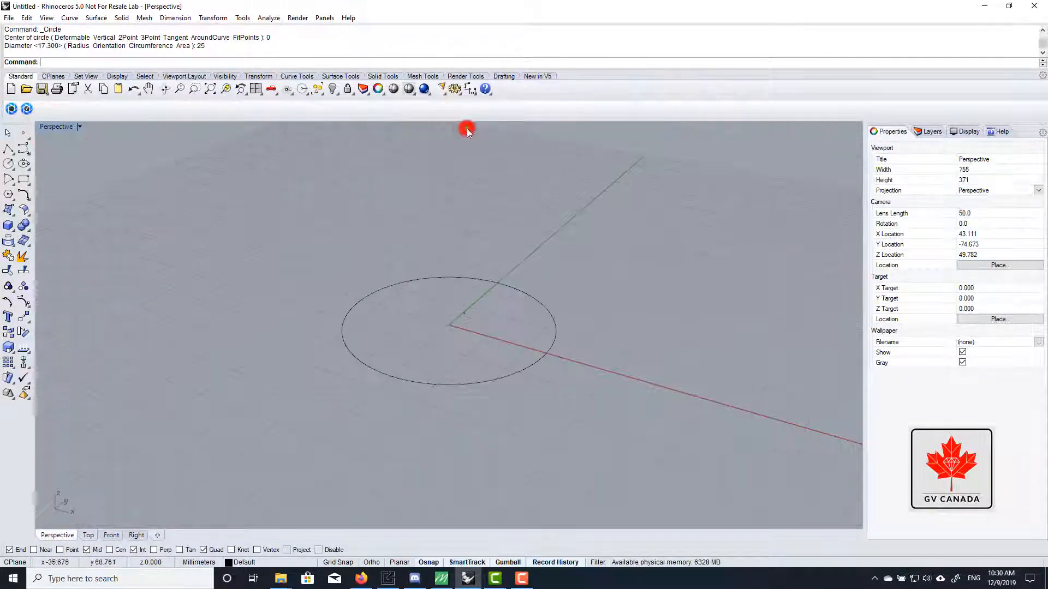
{"action": "right_click_drag", "start_coordinate": [591, 341], "coordinate": [610, 325]}
{"action": "left_click", "coordinate": [619, 347]}
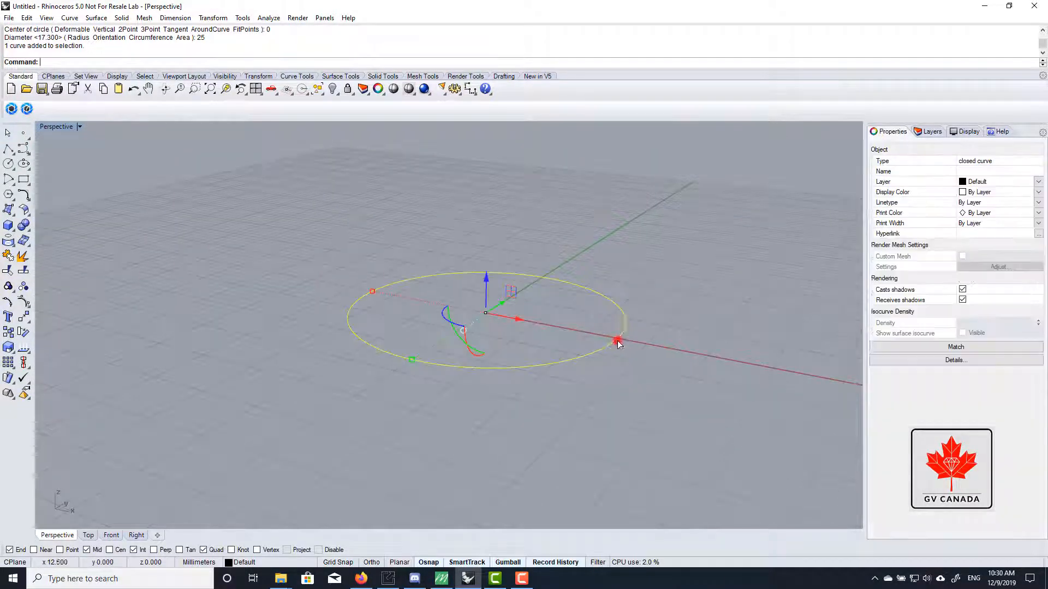
{"action": "right_click_drag", "start_coordinate": [597, 281], "coordinate": [597, 268]}
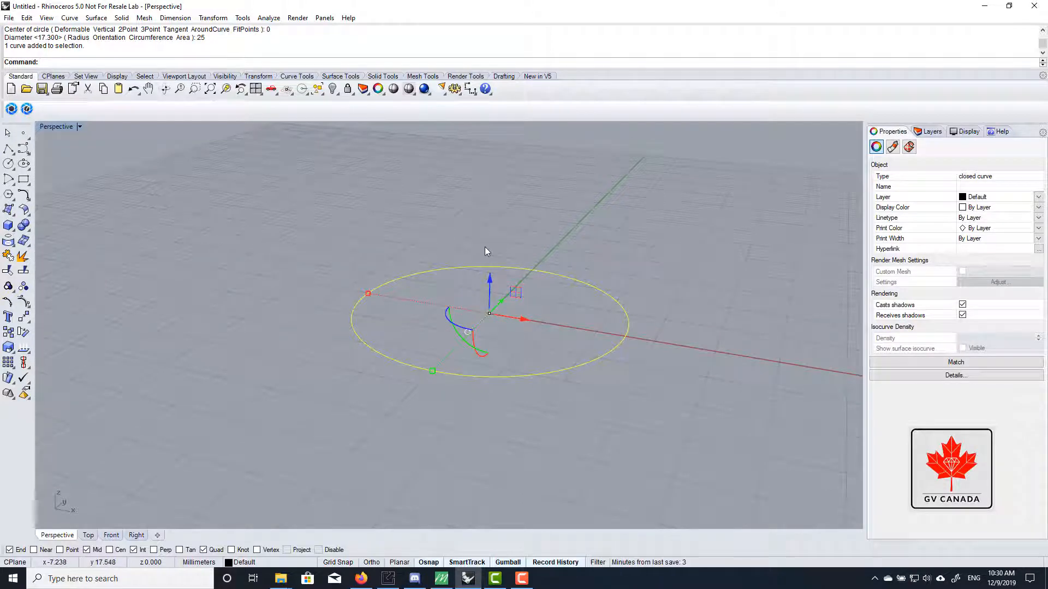
{"action": "type", "text": "Ex"}
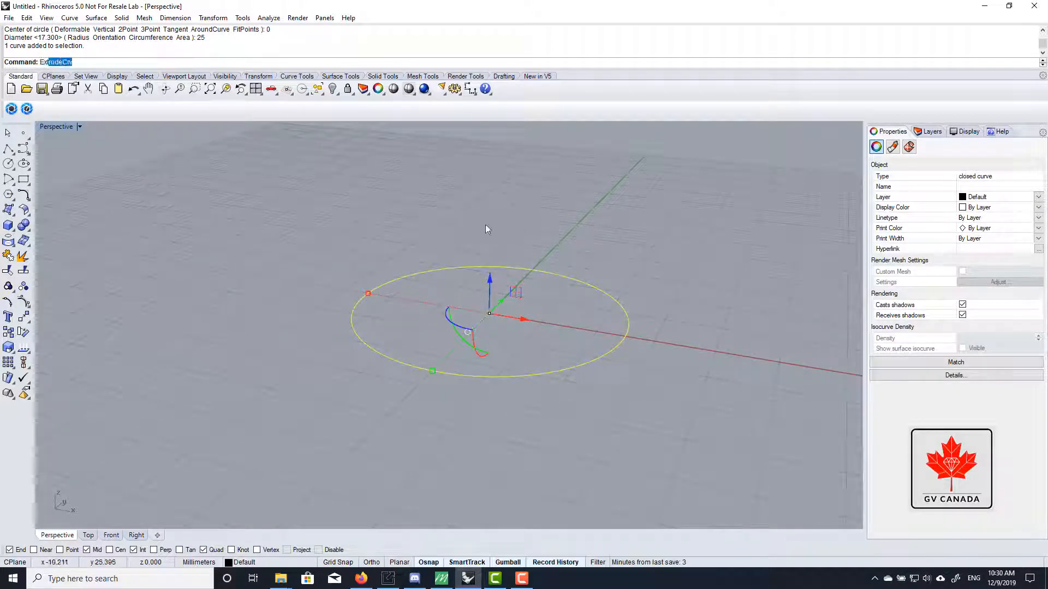
{"action": "type", "text": "tr"}
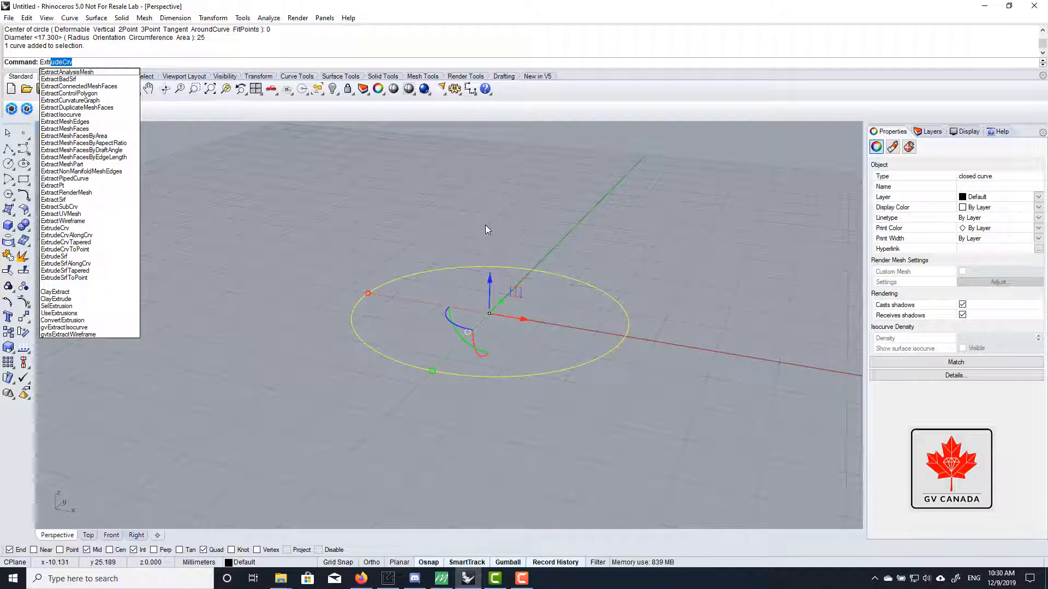
{"action": "key", "text": "Return"}
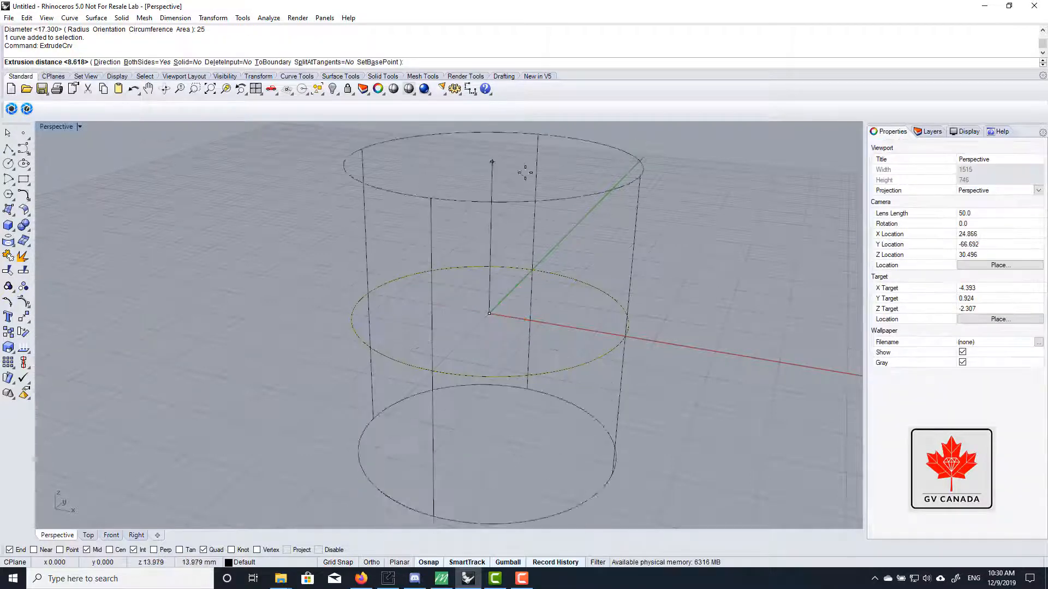
{"action": "right_click_drag", "start_coordinate": [693, 306], "coordinate": [730, 284]}
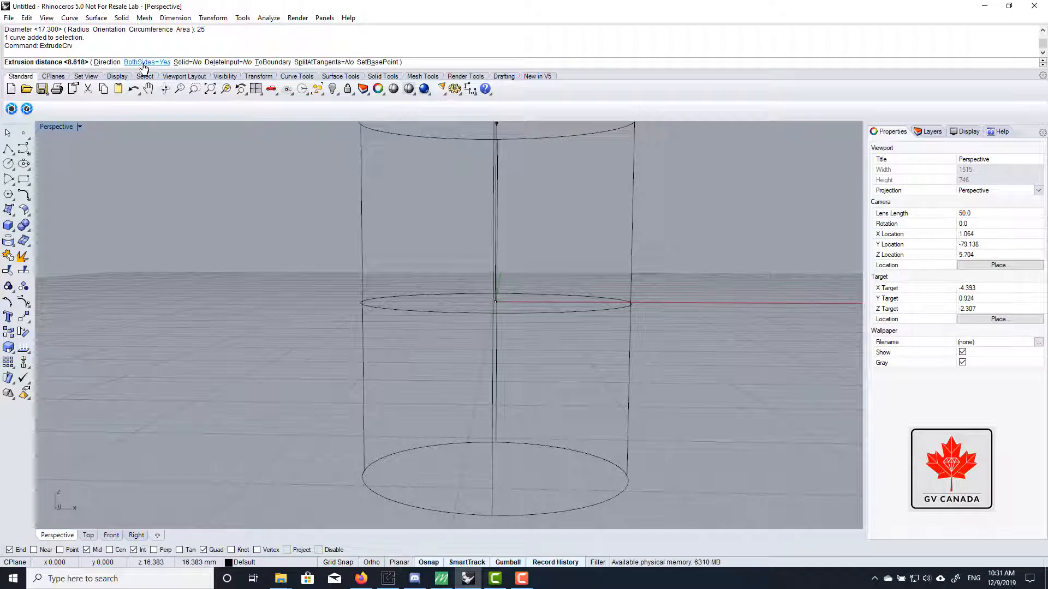
{"action": "left_click", "coordinate": [145, 62]}
{"action": "left_click", "coordinate": [195, 62]}
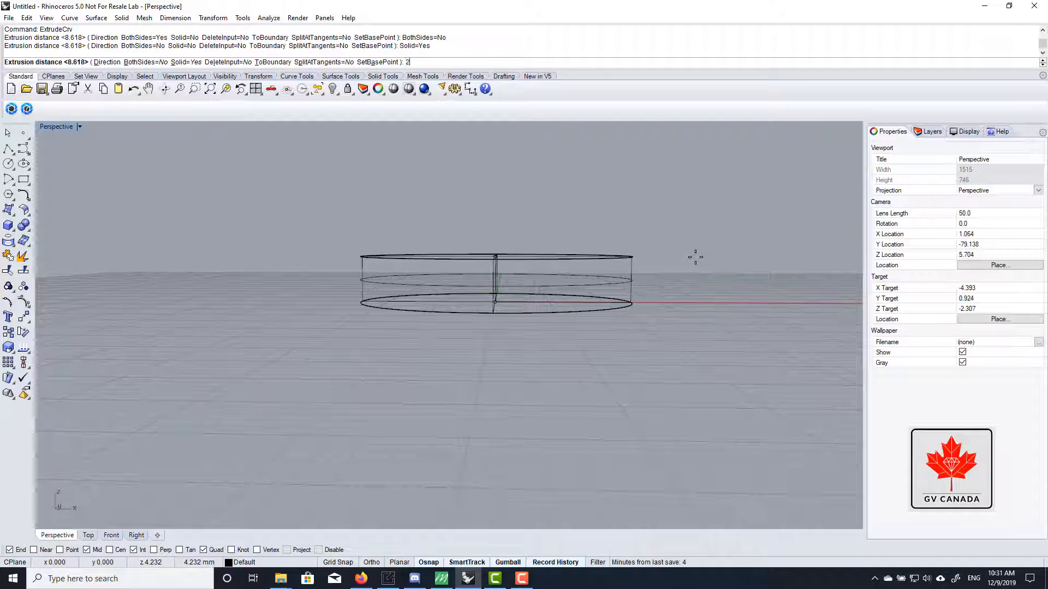
{"action": "key", "text": "Return"}
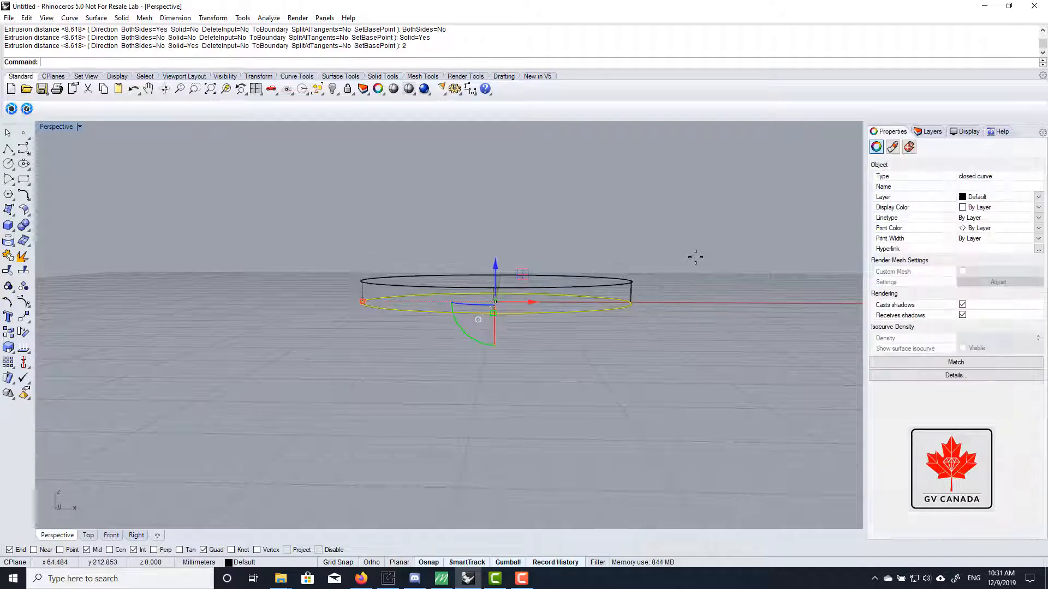
Step: Deselect the circle and set the Perspective viewport to Shaded display, viewing the disc from above
{"action": "right_click_drag", "start_coordinate": [467, 203], "coordinate": [358, 217]}
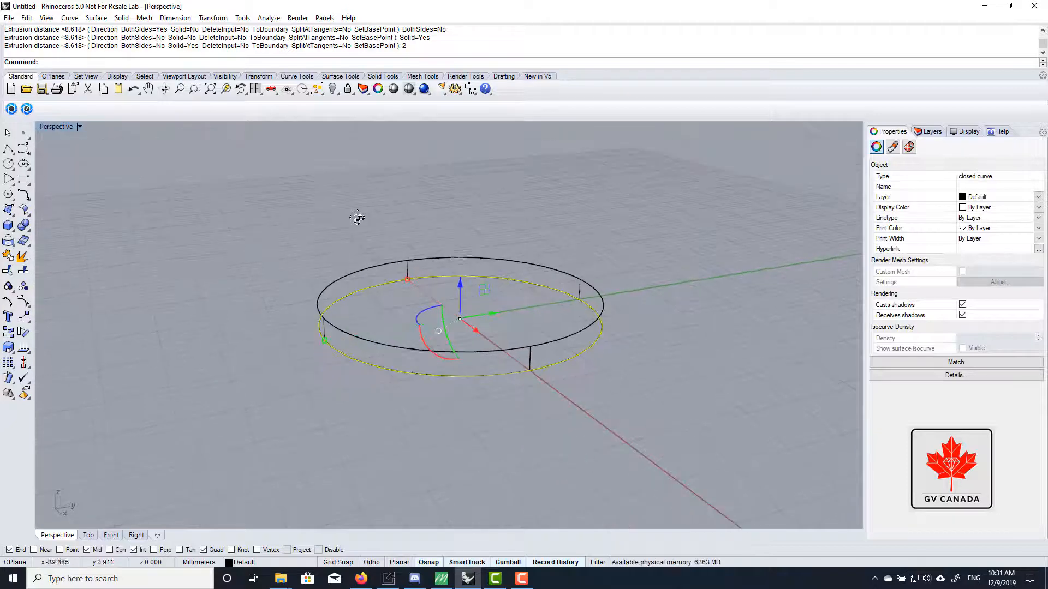
{"action": "left_click", "coordinate": [372, 200]}
{"action": "right_click_drag", "start_coordinate": [289, 205], "coordinate": [338, 180]}
{"action": "left_click", "coordinate": [79, 127]}
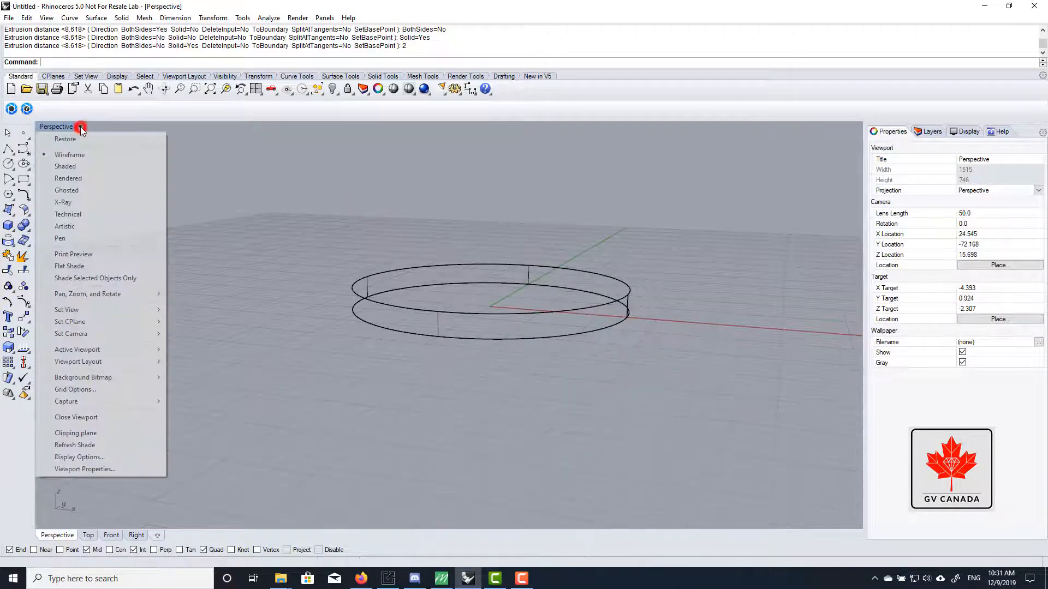
{"action": "left_click", "coordinate": [86, 167]}
{"action": "mouse_move", "coordinate": [581, 219]}
{"action": "right_mouse_down"}
{"action": "mouse_move", "coordinate": [557, 334]}
{"action": "mouse_move", "coordinate": [565, 226]}
{"action": "mouse_move", "coordinate": [505, 202]}
{"action": "mouse_move", "coordinate": [582, 342]}
{"action": "mouse_move", "coordinate": [374, 311]}
{"action": "mouse_move", "coordinate": [494, 333]}
{"action": "mouse_move", "coordinate": [519, 290]}
{"action": "mouse_move", "coordinate": [433, 306]}
{"action": "mouse_move", "coordinate": [452, 262]}
{"action": "mouse_move", "coordinate": [458, 339]}
{"action": "mouse_move", "coordinate": [420, 294]}
{"action": "mouse_move", "coordinate": [463, 355]}
{"action": "mouse_move", "coordinate": [463, 304]}
{"action": "mouse_move", "coordinate": [459, 318]}
{"action": "mouse_move", "coordinate": [449, 297]}
{"action": "right_mouse_up"}
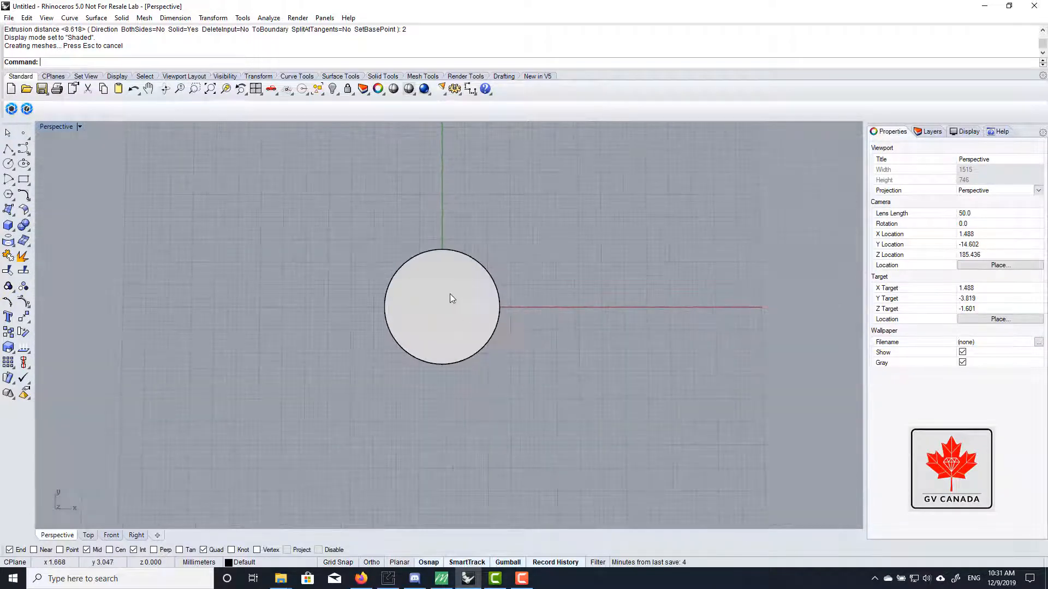
{"action": "scroll", "coordinate": [452, 298], "scroll_direction": "up", "scroll_amount": 5}
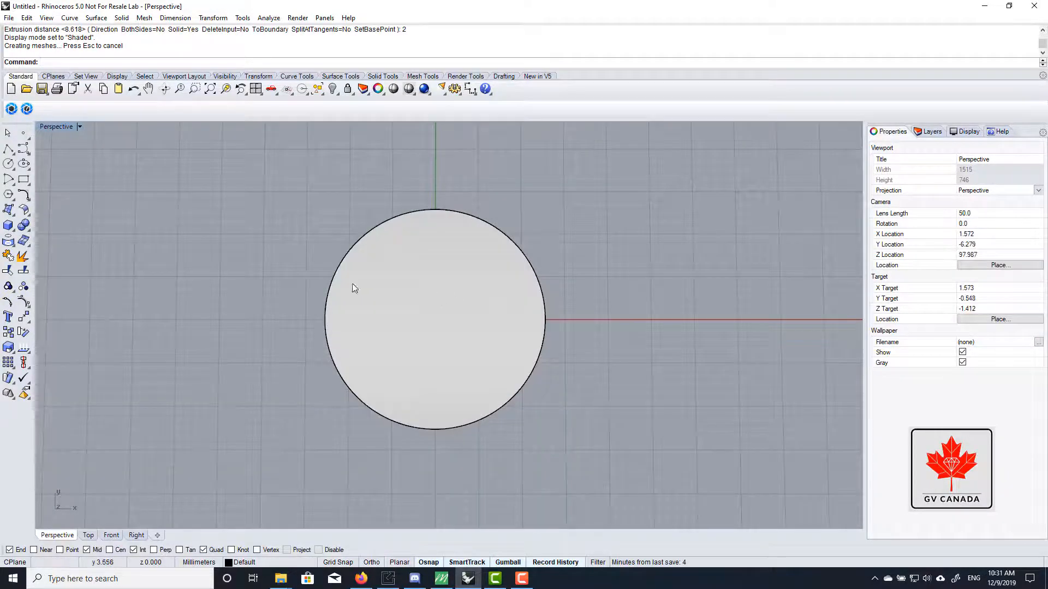
{"action": "left_click", "coordinate": [193, 195]}
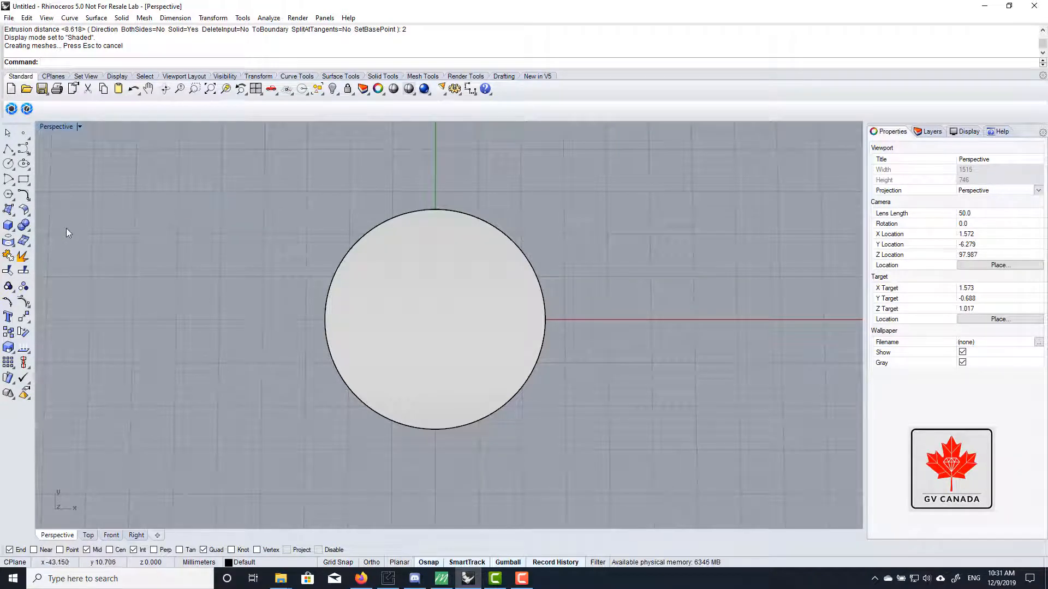
{"action": "left_click", "coordinate": [12, 214]}
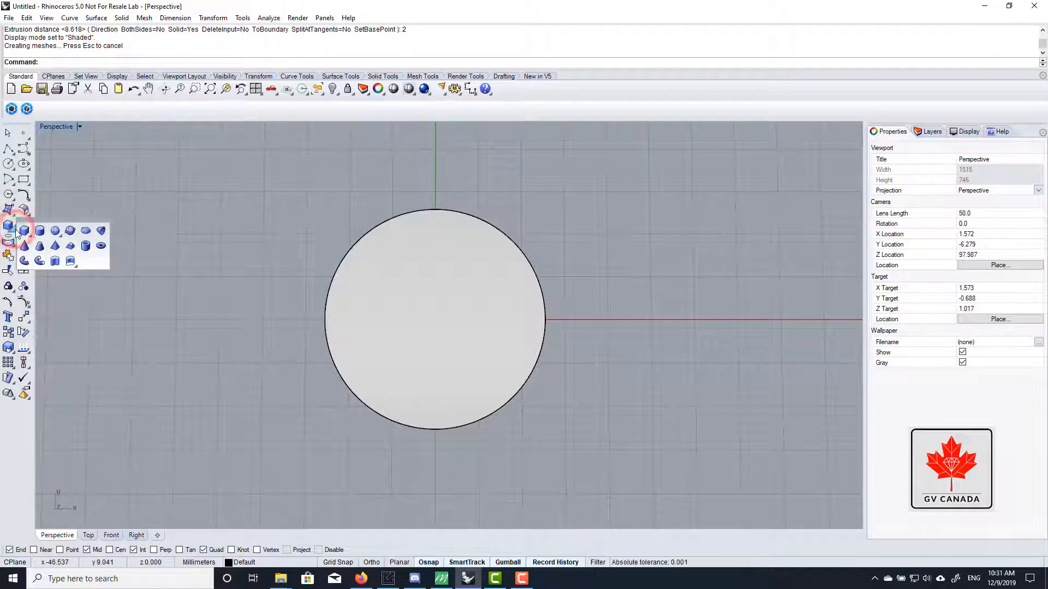
{"action": "left_click", "coordinate": [172, 208]}
Step: Start a new text object and enter "RHINO3D CAD" as its text
{"action": "left_click", "coordinate": [8, 317]}
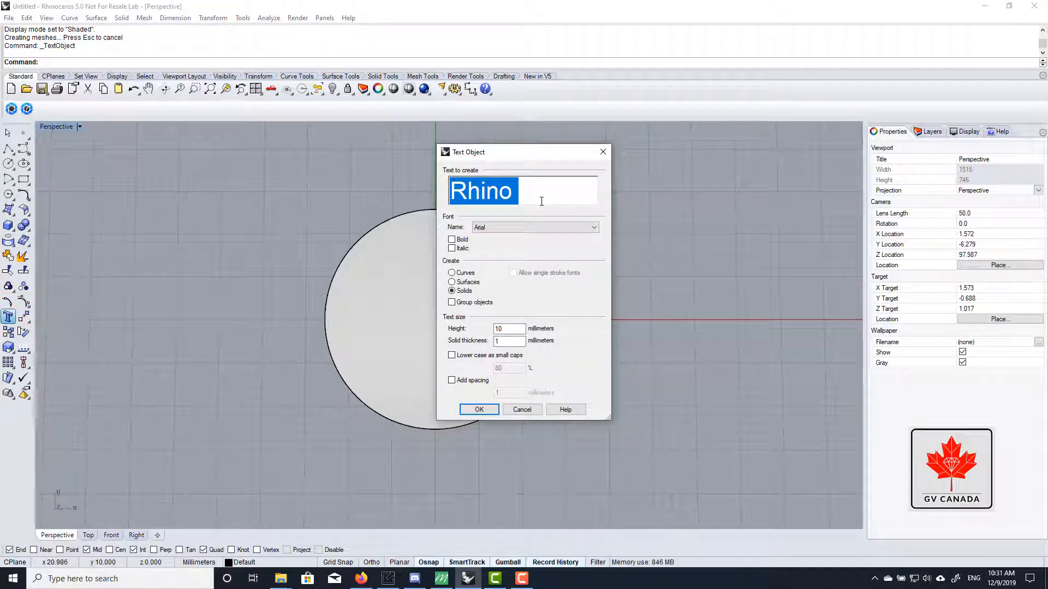
{"action": "type", "text": "RHINO"}
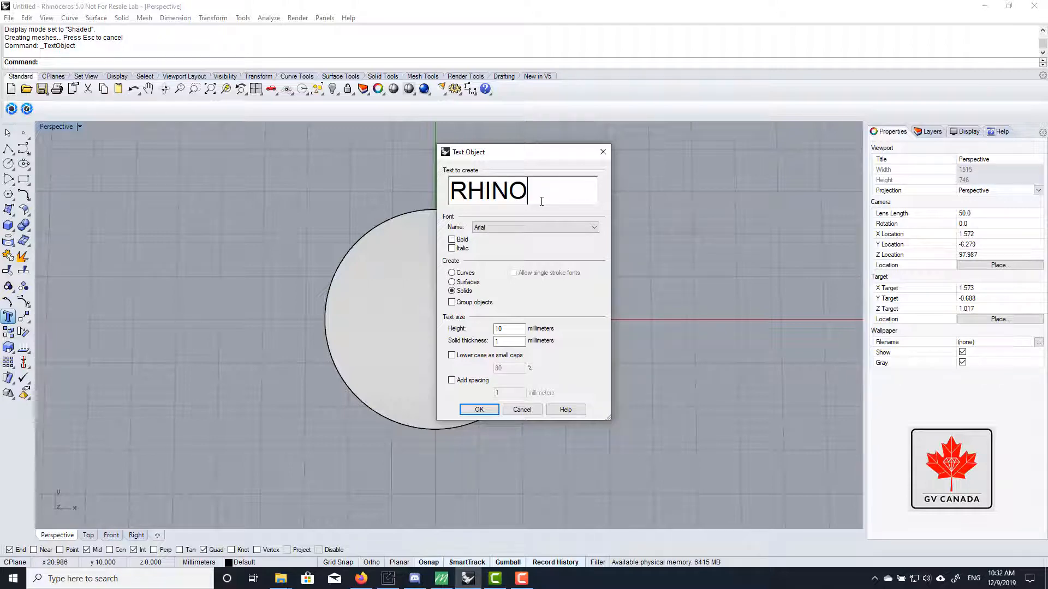
{"action": "type", "text": "3D"}
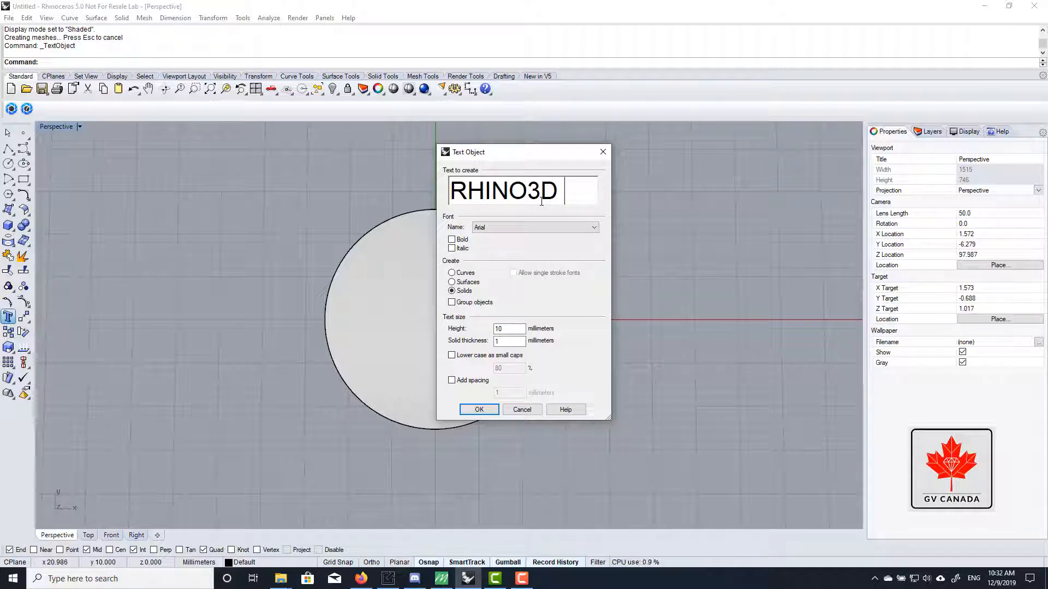
{"action": "type", "text": " CAD"}
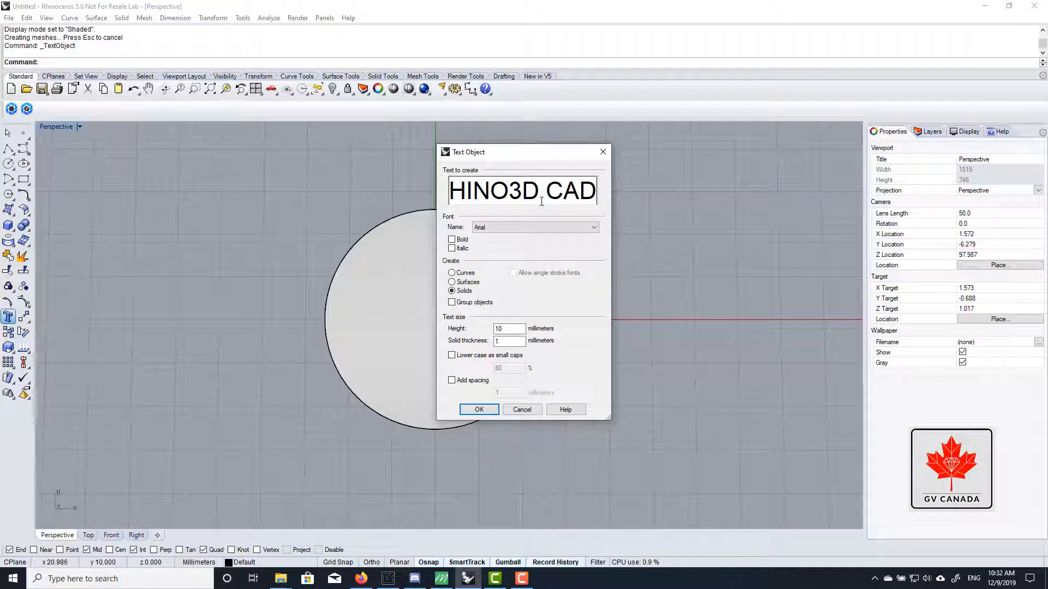
Step: Try placing the text as Arial solids, 10 mm high and 1 mm thick, behind the disc, and undo the placement
{"action": "left_click", "coordinate": [474, 410]}
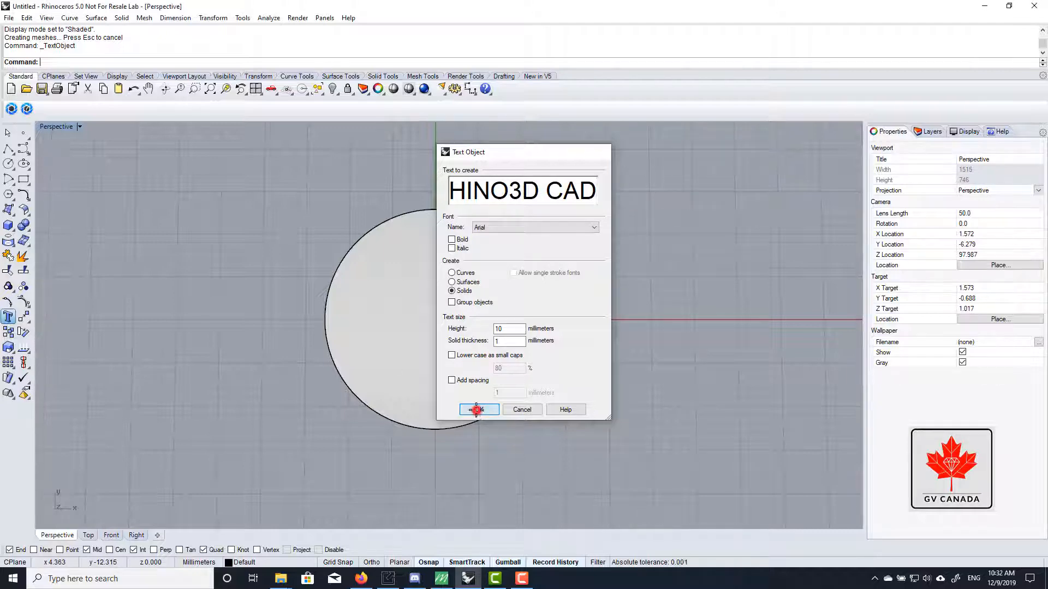
{"action": "scroll", "coordinate": [476, 410], "scroll_direction": "down", "scroll_amount": 3}
{"action": "left_click", "coordinate": [297, 273]}
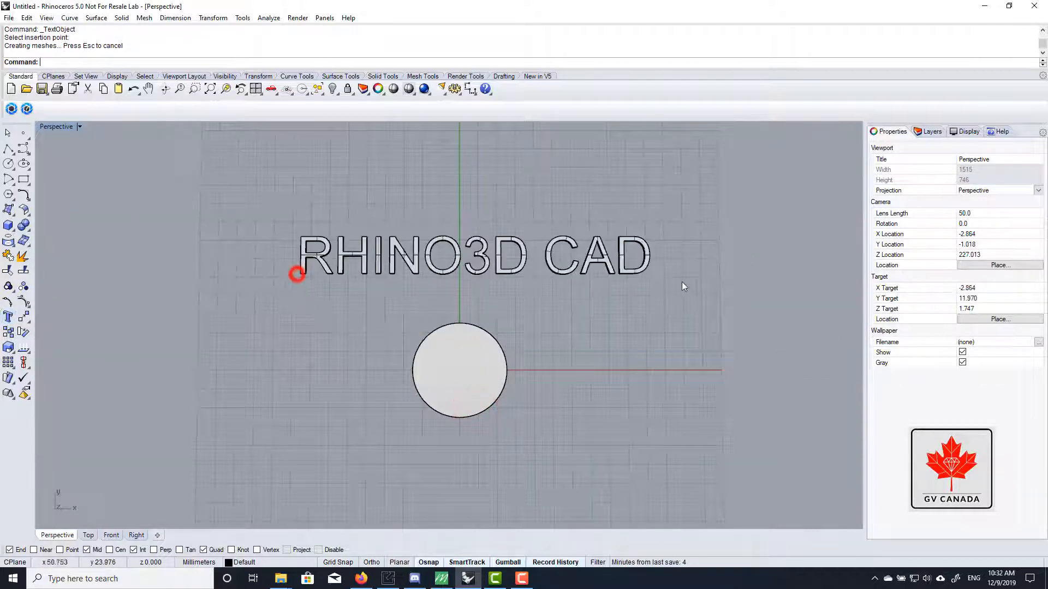
{"action": "right_click_drag", "start_coordinate": [649, 299], "coordinate": [495, 289]}
{"action": "key", "text": "ctrl+z"}
Step: Restart the text object with output set to curves in bold Arial Black, and move its dialog clear of the disc
{"action": "right_click", "coordinate": [470, 388]}
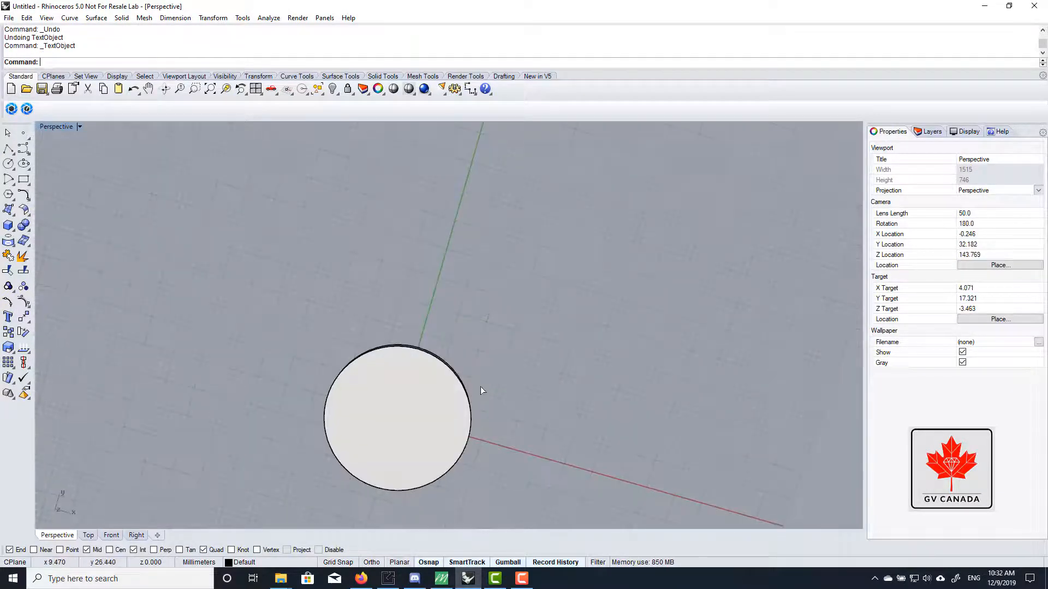
{"action": "scroll", "coordinate": [474, 398], "scroll_direction": "down", "scroll_amount": 2}
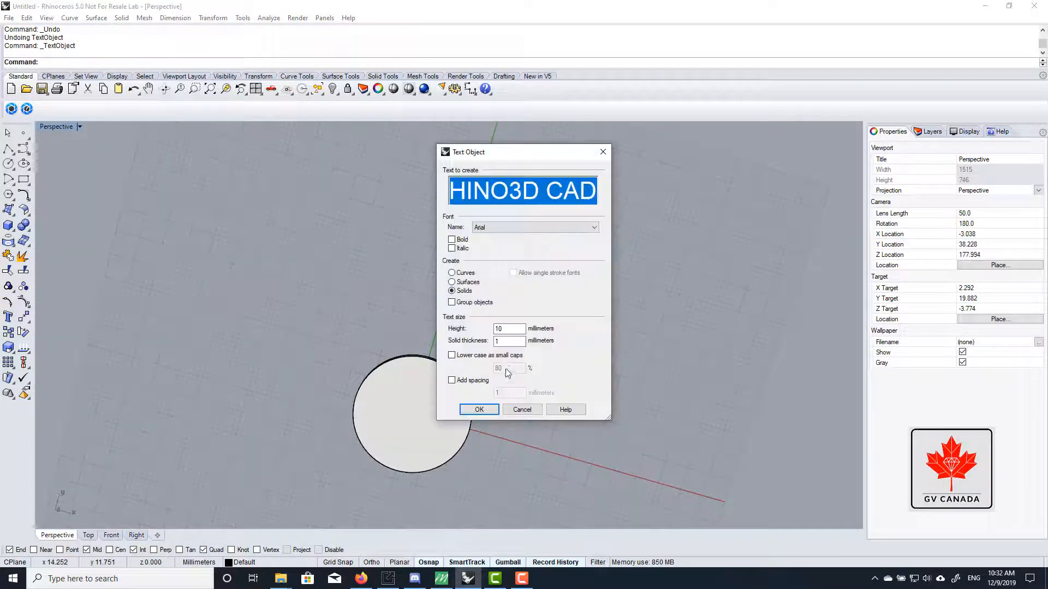
{"action": "left_click", "coordinate": [464, 272]}
{"action": "left_click", "coordinate": [494, 227]}
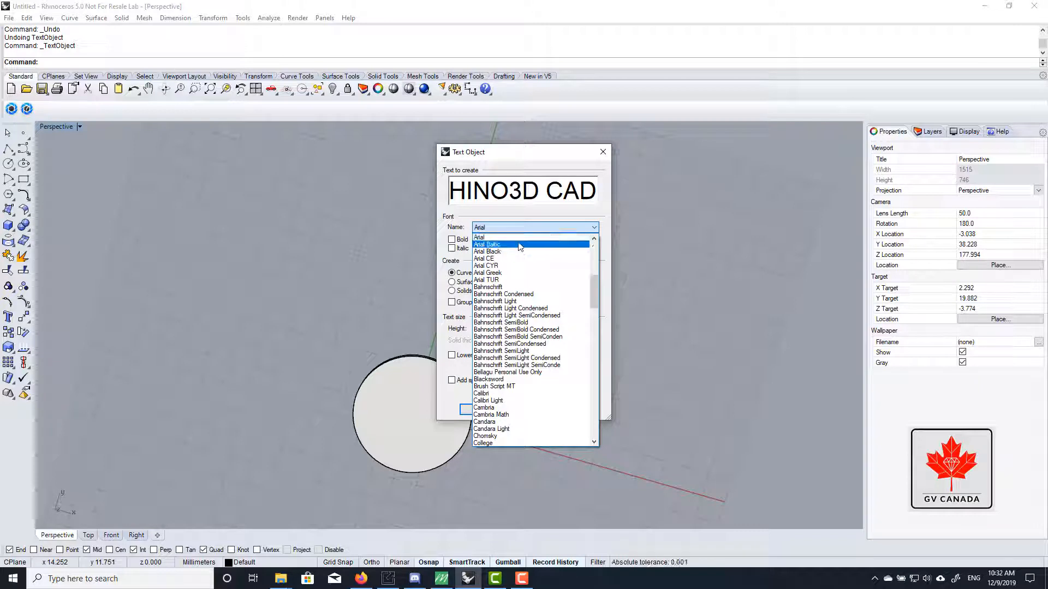
{"action": "left_click", "coordinate": [510, 252]}
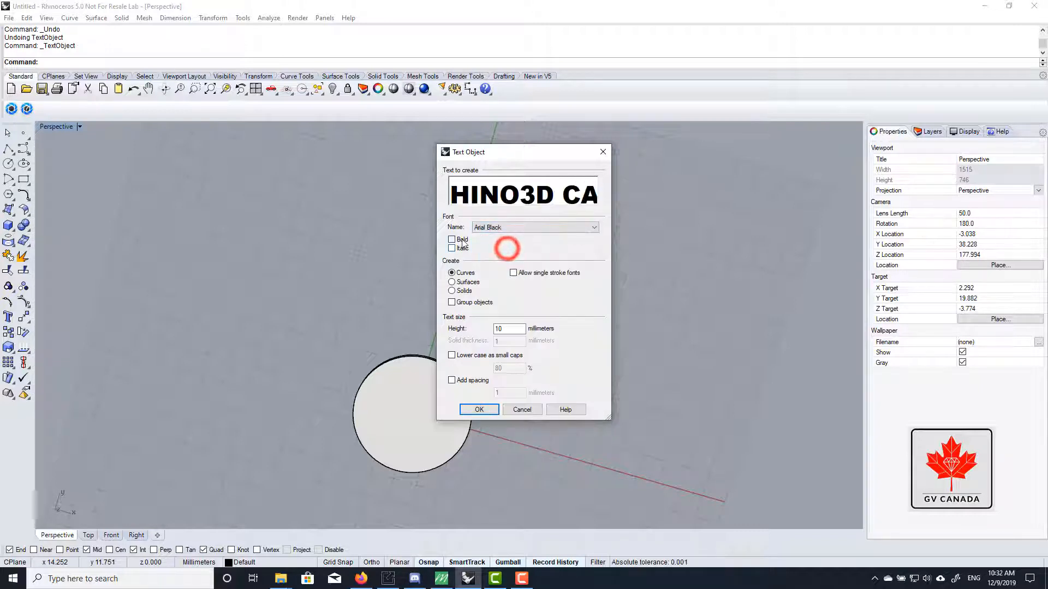
{"action": "left_click", "coordinate": [453, 240]}
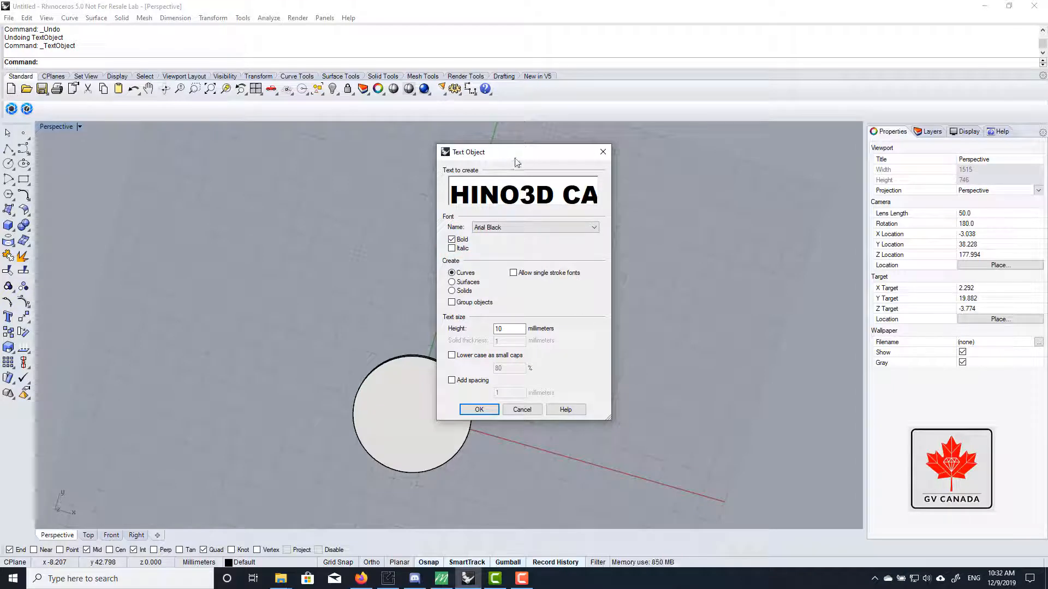
{"action": "left_click_drag", "start_coordinate": [513, 155], "coordinate": [631, 143]}
{"action": "right_click_drag", "start_coordinate": [479, 394], "coordinate": [428, 419]}
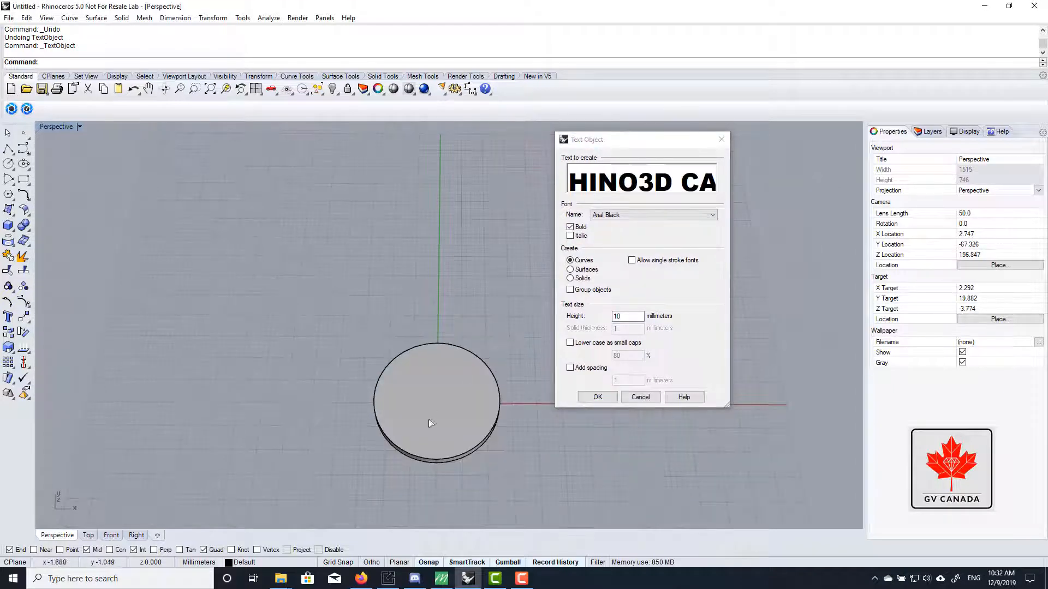
{"action": "scroll", "coordinate": [428, 419], "scroll_direction": "up", "scroll_amount": 3}
{"action": "scroll", "coordinate": [423, 411], "scroll_direction": "down", "scroll_amount": 3}
{"action": "scroll", "coordinate": [461, 413], "scroll_direction": "up", "scroll_amount": 4}
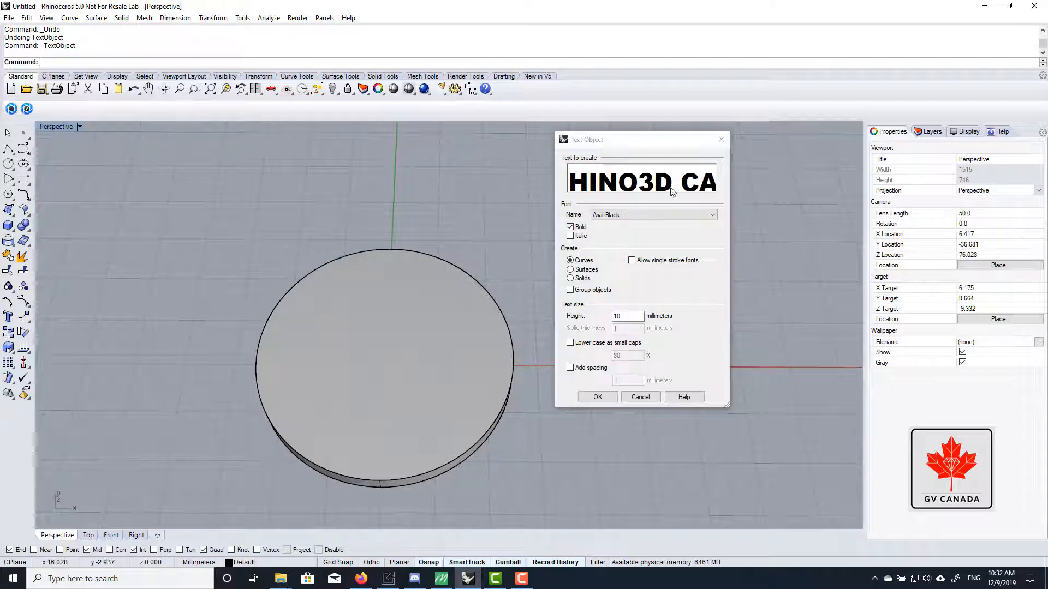
Step: Place the RHINO3D CAD text as 10 mm high curves behind the disc and select all the letter curves
{"action": "left_click", "coordinate": [598, 397]}
{"action": "scroll", "coordinate": [605, 391], "scroll_direction": "down", "scroll_amount": 5}
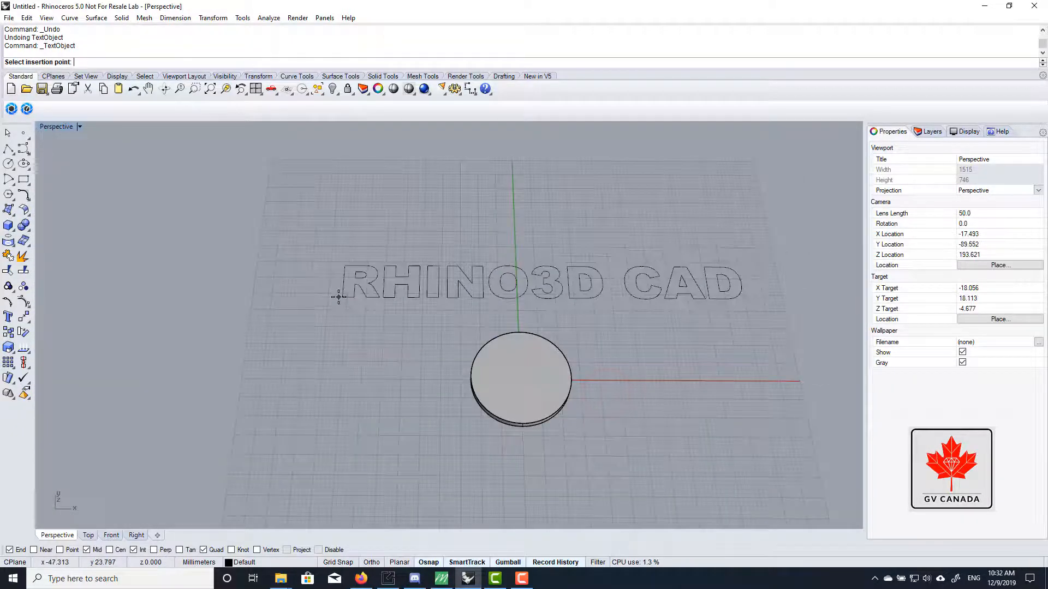
{"action": "left_click", "coordinate": [340, 293]}
{"action": "right_click_drag", "start_coordinate": [496, 252], "coordinate": [293, 220]}
{"action": "left_click_drag", "start_coordinate": [293, 218], "coordinate": [800, 328]}
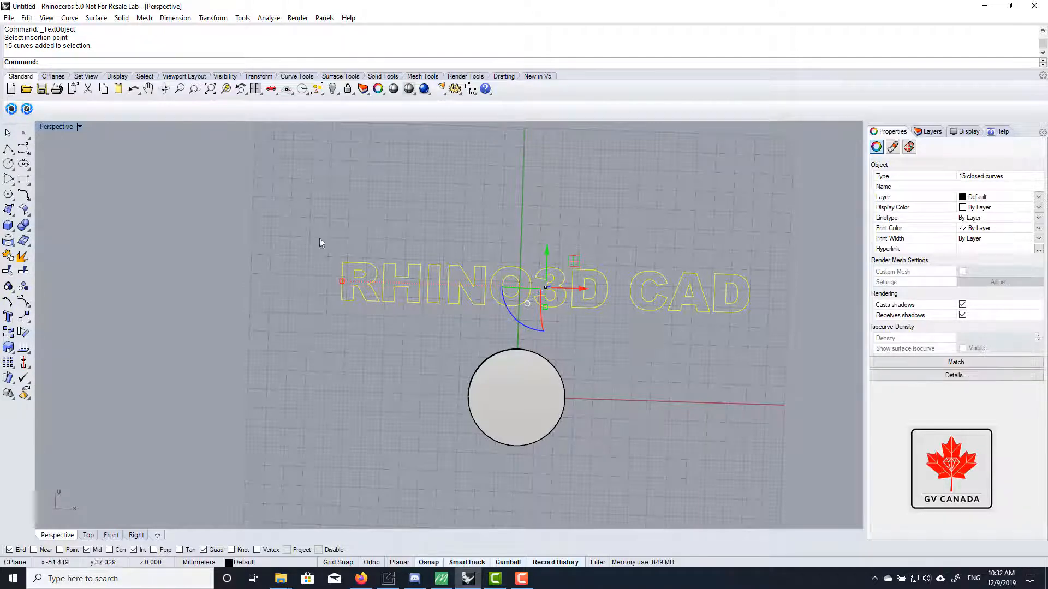
{"action": "left_click", "coordinate": [300, 215]}
{"action": "left_click_drag", "start_coordinate": [316, 243], "coordinate": [786, 334]}
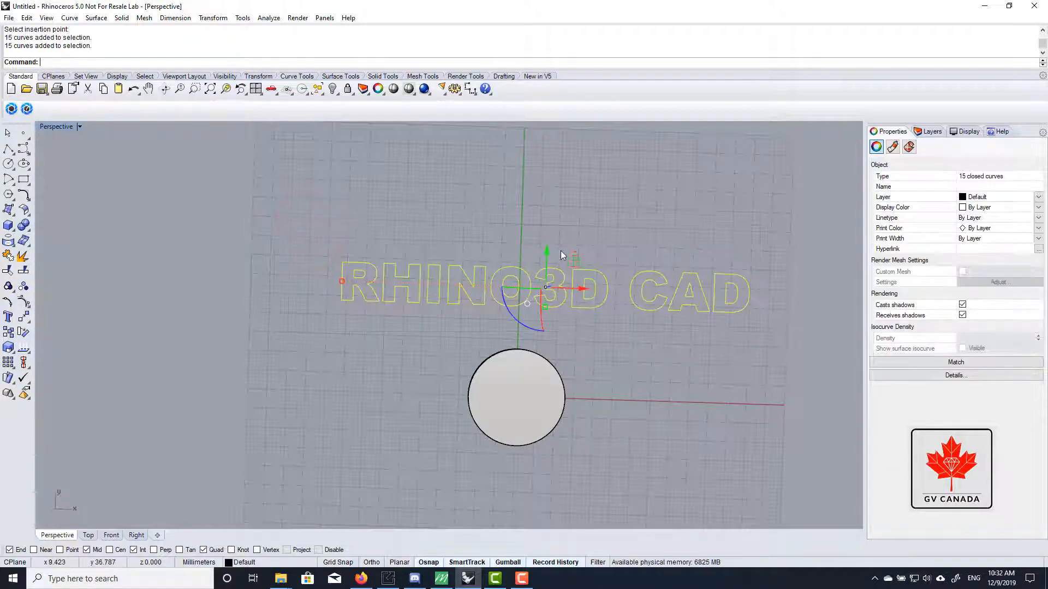
Step: Toggle the gumball display off and back on
{"action": "left_click", "coordinate": [506, 564]}
{"action": "left_click", "coordinate": [508, 564]}
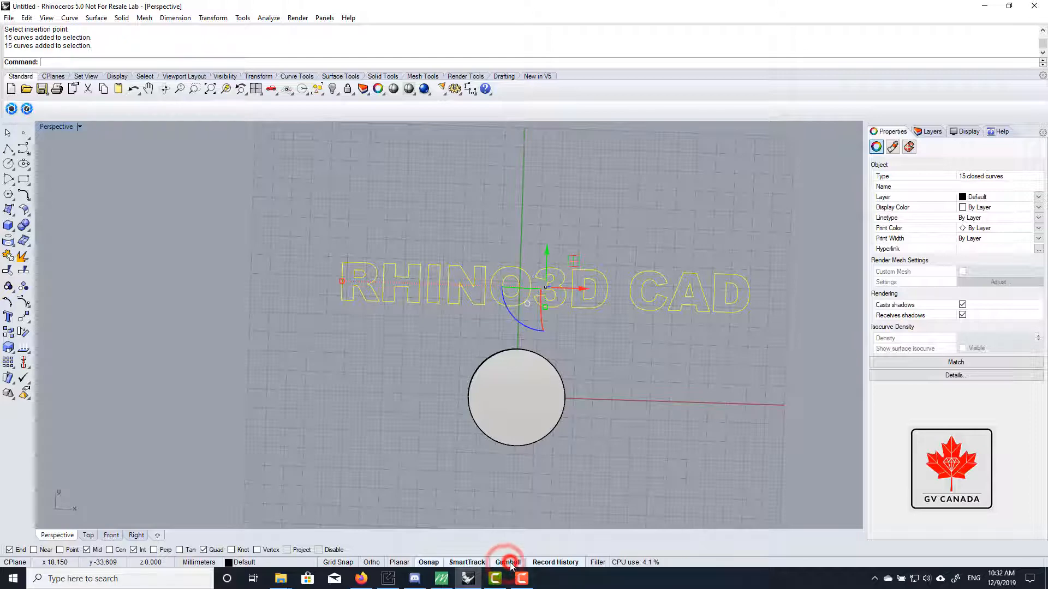
{"action": "left_click", "coordinate": [509, 563]}
{"action": "left_click", "coordinate": [508, 562]}
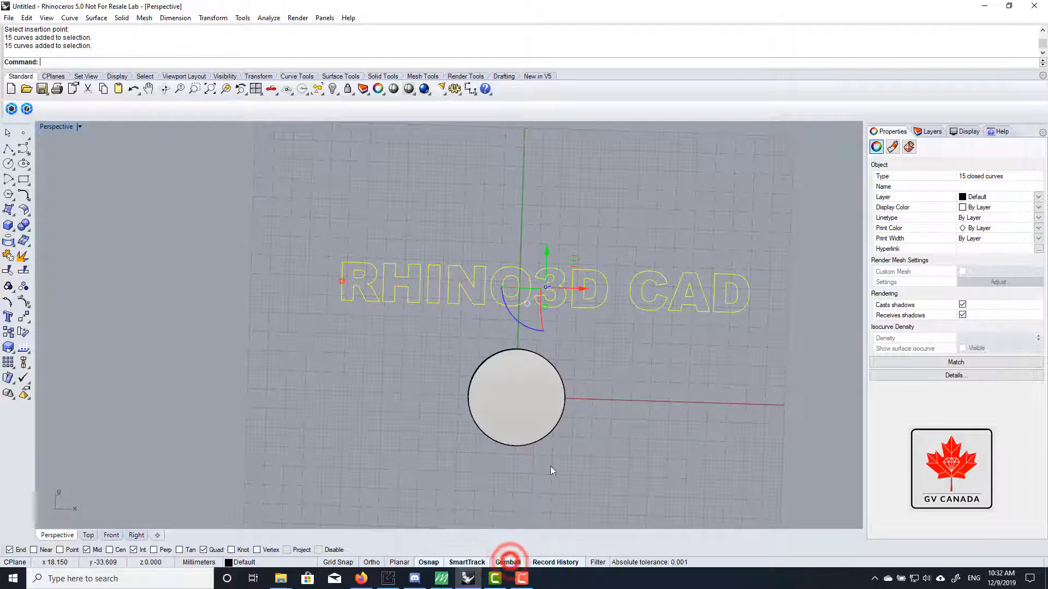
Step: Try shifting the selected text curves along the Y and X axes with the gumball
{"action": "scroll", "coordinate": [596, 332], "scroll_direction": "up", "scroll_amount": 2}
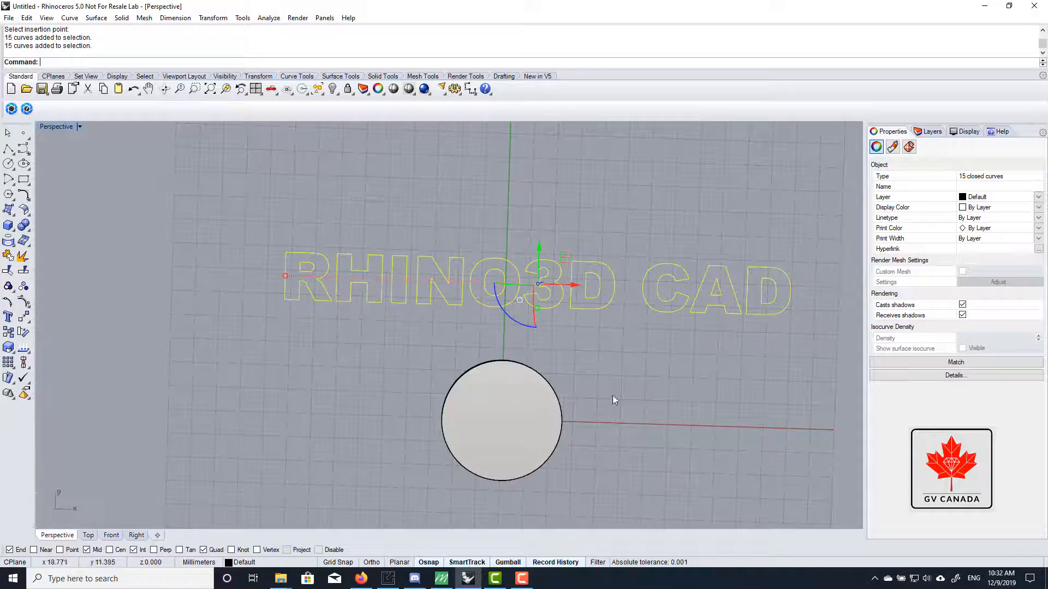
{"action": "right_click_drag", "start_coordinate": [612, 395], "coordinate": [557, 289]}
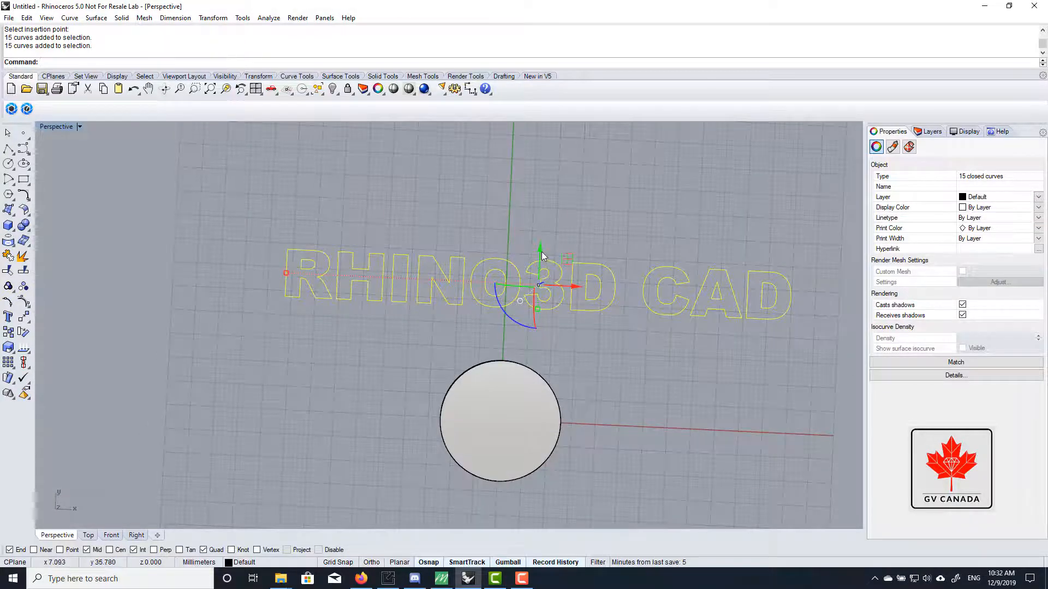
{"action": "left_click_drag", "start_coordinate": [541, 251], "coordinate": [539, 201]}
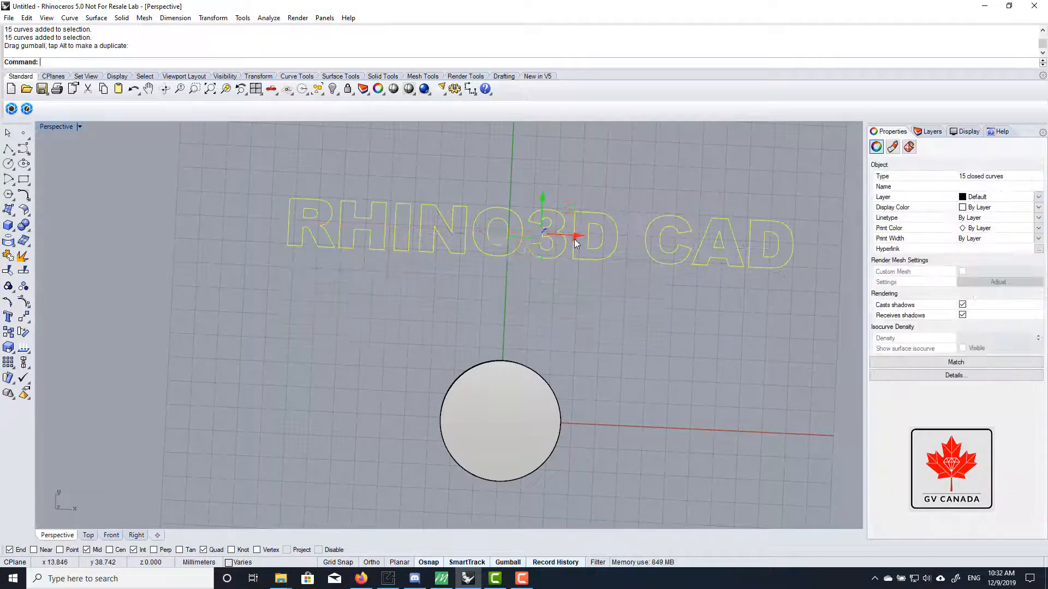
{"action": "left_click_drag", "start_coordinate": [576, 242], "coordinate": [549, 227]}
{"action": "right_click_drag", "start_coordinate": [612, 283], "coordinate": [617, 243]}
{"action": "right_click_drag", "start_coordinate": [614, 286], "coordinate": [612, 327]}
{"action": "scroll", "coordinate": [562, 247], "scroll_direction": "up", "scroll_amount": 2}
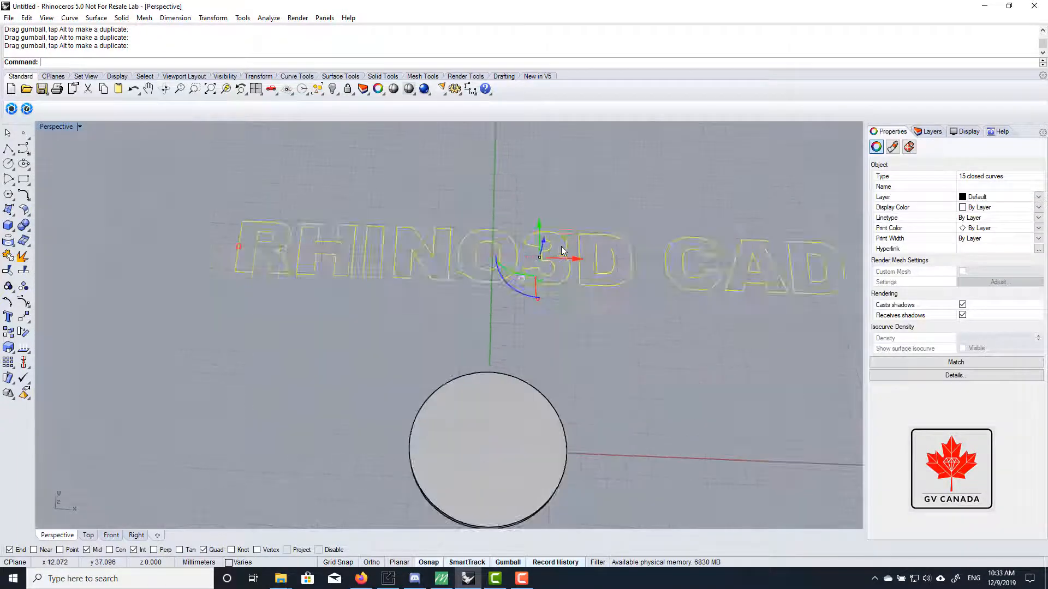
Step: Scale the text curves down uniformly with the gumball until the wording is narrower than the disc
{"action": "scroll", "coordinate": [562, 250], "scroll_direction": "up", "scroll_amount": 4}
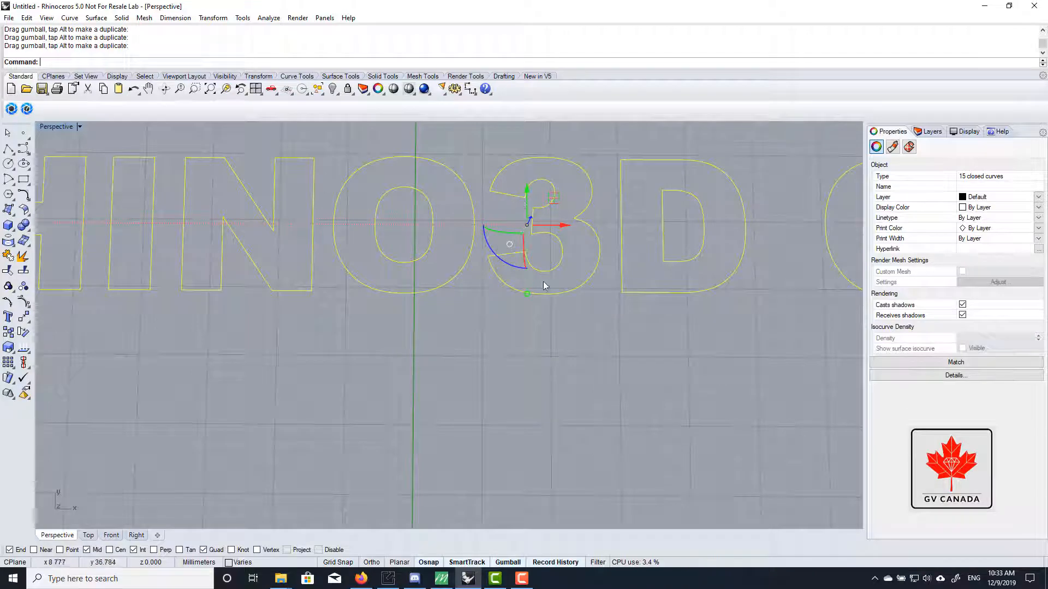
{"action": "scroll", "coordinate": [537, 316], "scroll_direction": "down", "scroll_amount": 2}
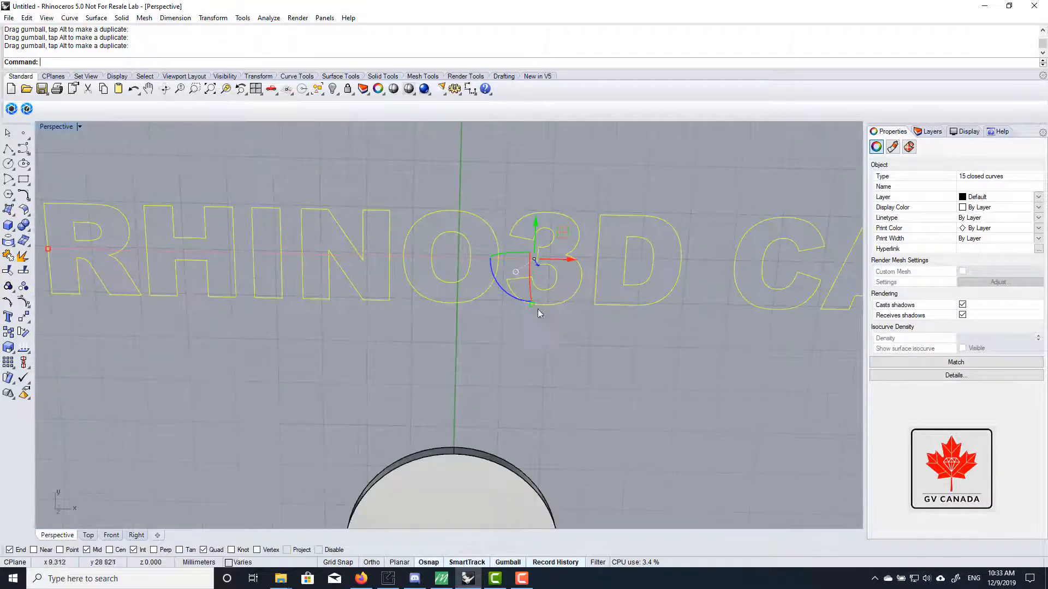
{"action": "scroll", "coordinate": [535, 313], "scroll_direction": "down", "scroll_amount": 2}
{"action": "scroll", "coordinate": [546, 316], "scroll_direction": "up", "scroll_amount": 1}
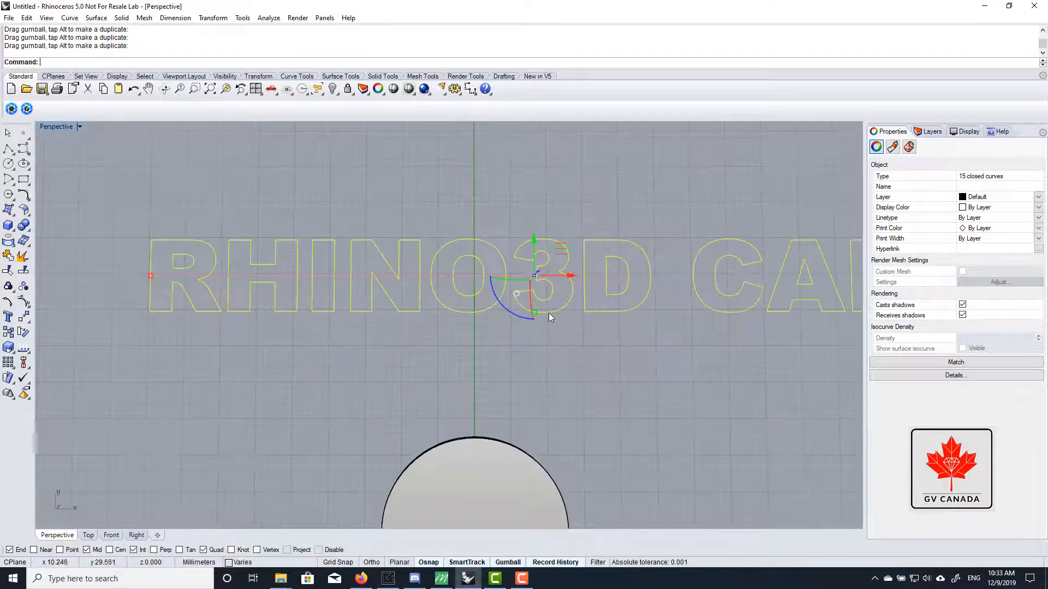
{"action": "left_click", "coordinate": [539, 312]}
{"action": "left_click_drag", "start_coordinate": [150, 275], "coordinate": [391, 284]}
{"action": "left_click_drag", "start_coordinate": [431, 284], "coordinate": [470, 285], "text": "shift"}
Step: Move the scaled text curves onto the disc and adjust them along Y to sit across its centre
{"action": "scroll", "coordinate": [545, 221], "scroll_direction": "down", "scroll_amount": 6}
{"action": "scroll", "coordinate": [540, 215], "scroll_direction": "up", "scroll_amount": 6}
{"action": "scroll", "coordinate": [533, 202], "scroll_direction": "down", "scroll_amount": 6}
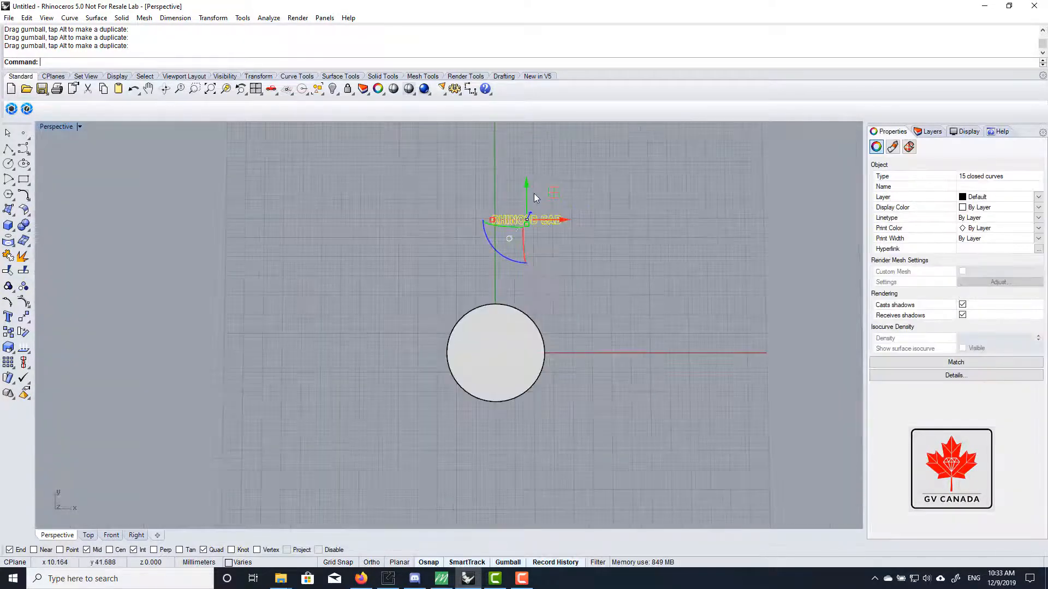
{"action": "left_click_drag", "start_coordinate": [530, 183], "coordinate": [488, 346]}
{"action": "scroll", "coordinate": [522, 356], "scroll_direction": "up", "scroll_amount": 6}
{"action": "scroll", "coordinate": [525, 358], "scroll_direction": "up", "scroll_amount": 2}
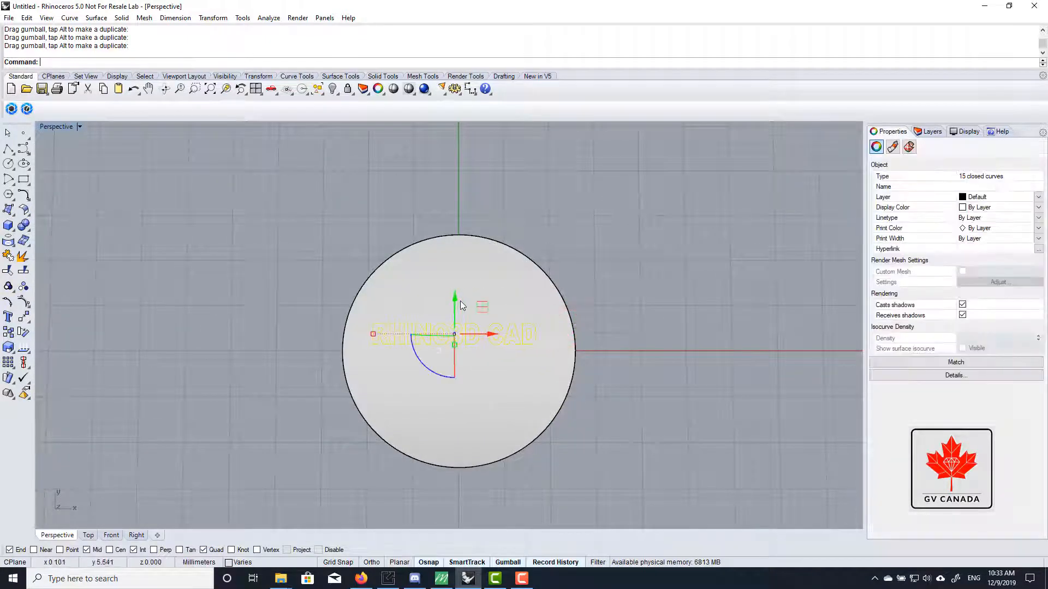
{"action": "left_click_drag", "start_coordinate": [455, 298], "coordinate": [450, 316]}
Step: Raise the text curves 2 mm along Z to the disc's top face
{"action": "right_click_drag", "start_coordinate": [437, 361], "coordinate": [476, 272]}
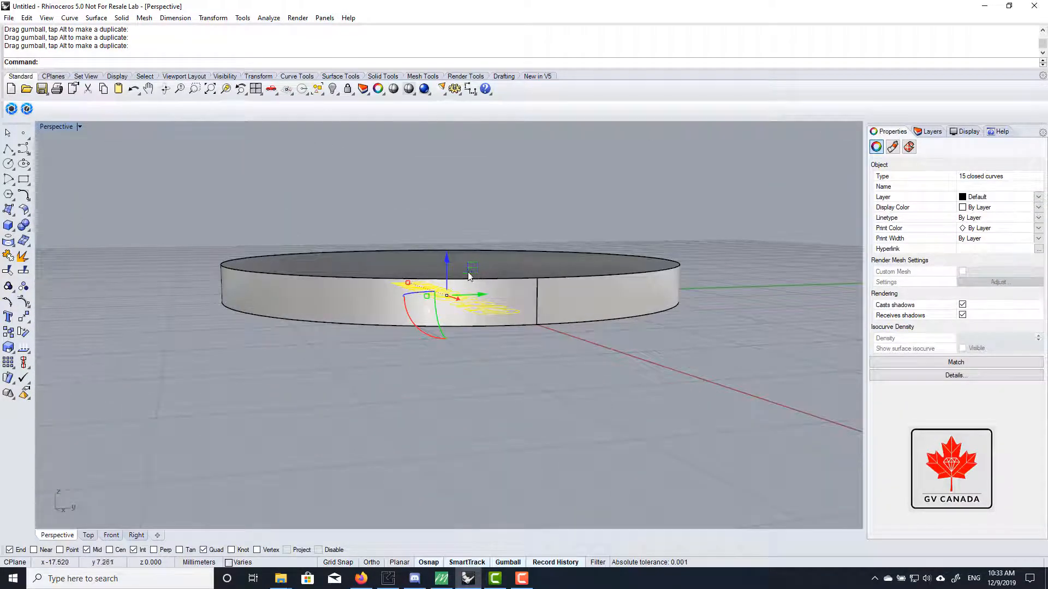
{"action": "scroll", "coordinate": [418, 307], "scroll_direction": "up", "scroll_amount": 7}
{"action": "right_click_drag", "start_coordinate": [484, 314], "coordinate": [513, 278]}
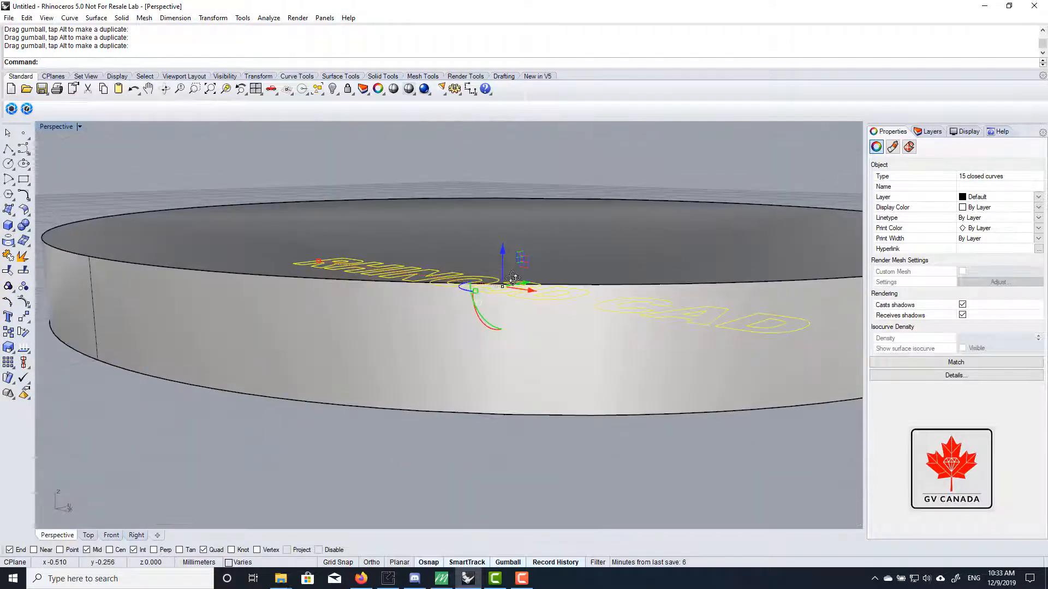
{"action": "left_click", "coordinate": [503, 249]}
{"action": "type", "text": "2"}
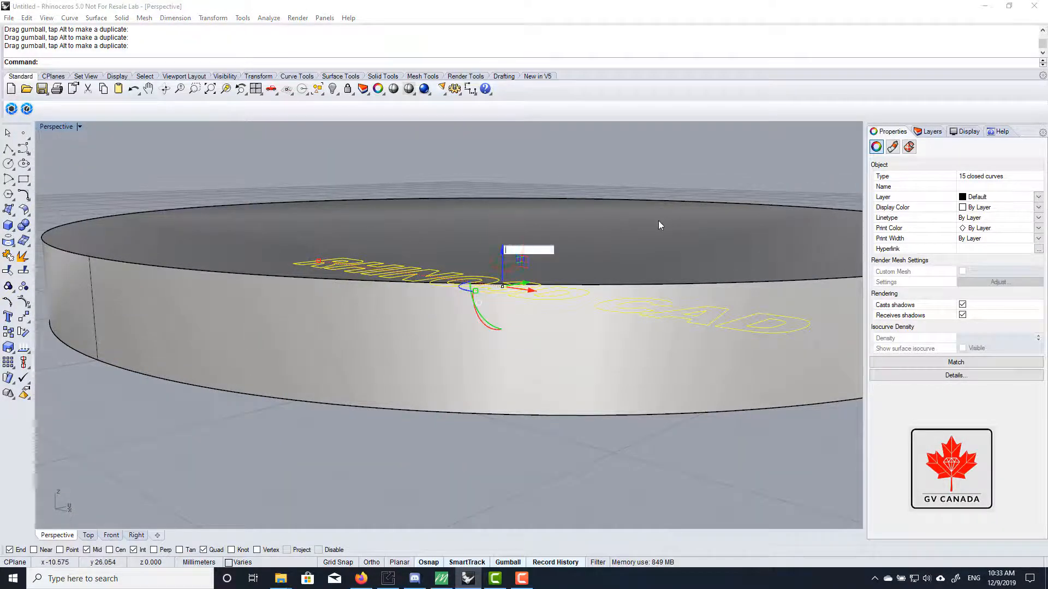
{"action": "key", "text": "Return"}
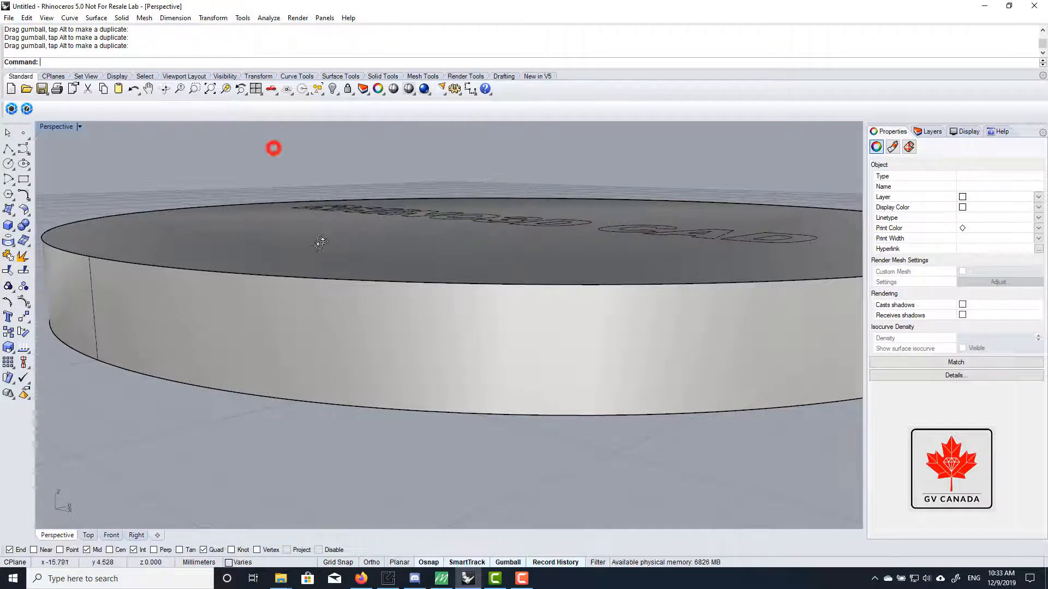
Step: Deselect the text curves and examine the lettering on the disc's top face from above
{"action": "right_click_drag", "start_coordinate": [273, 147], "coordinate": [380, 381]}
{"action": "scroll", "coordinate": [266, 364], "scroll_direction": "down", "scroll_amount": 6}
{"action": "right_click_drag", "start_coordinate": [466, 371], "coordinate": [461, 412]}
{"action": "mouse_move", "coordinate": [402, 327]}
{"action": "right_mouse_down"}
{"action": "mouse_move", "coordinate": [392, 351]}
{"action": "mouse_move", "coordinate": [398, 332]}
{"action": "mouse_move", "coordinate": [384, 325]}
{"action": "right_mouse_up"}
{"action": "scroll", "coordinate": [196, 300], "scroll_direction": "up", "scroll_amount": 6}
{"action": "scroll", "coordinate": [339, 349], "scroll_direction": "down", "scroll_amount": 4}
{"action": "scroll", "coordinate": [321, 330], "scroll_direction": "up", "scroll_amount": 8}
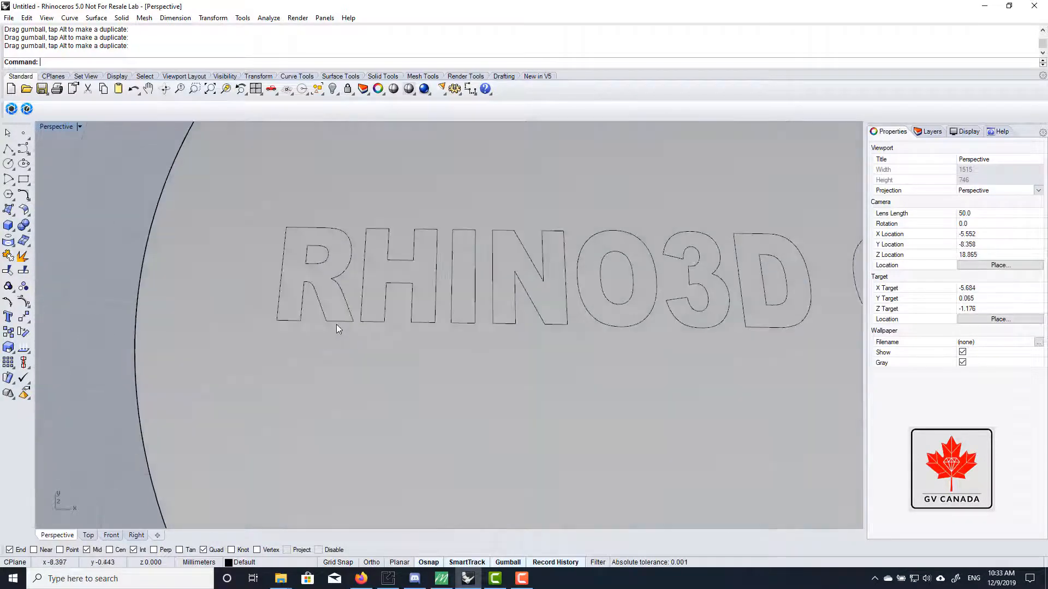
{"action": "scroll", "coordinate": [316, 324], "scroll_direction": "down", "scroll_amount": 3}
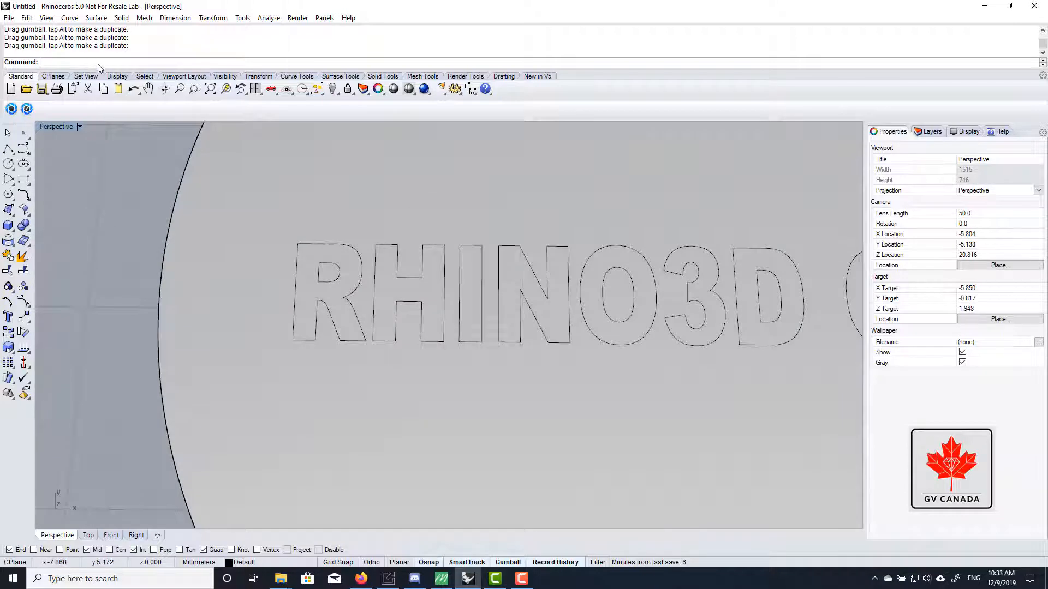
Step: Measure the width of the R's straight leg along its bottom edge with the Distance command
{"action": "type", "text": "Dis"}
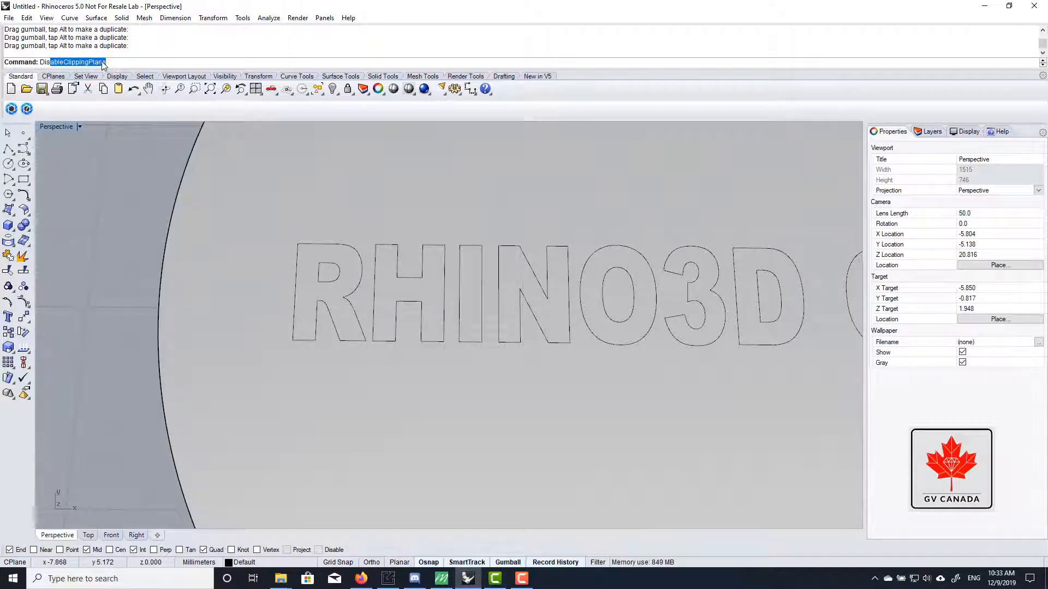
{"action": "type", "text": "t"}
{"action": "key", "text": "Return"}
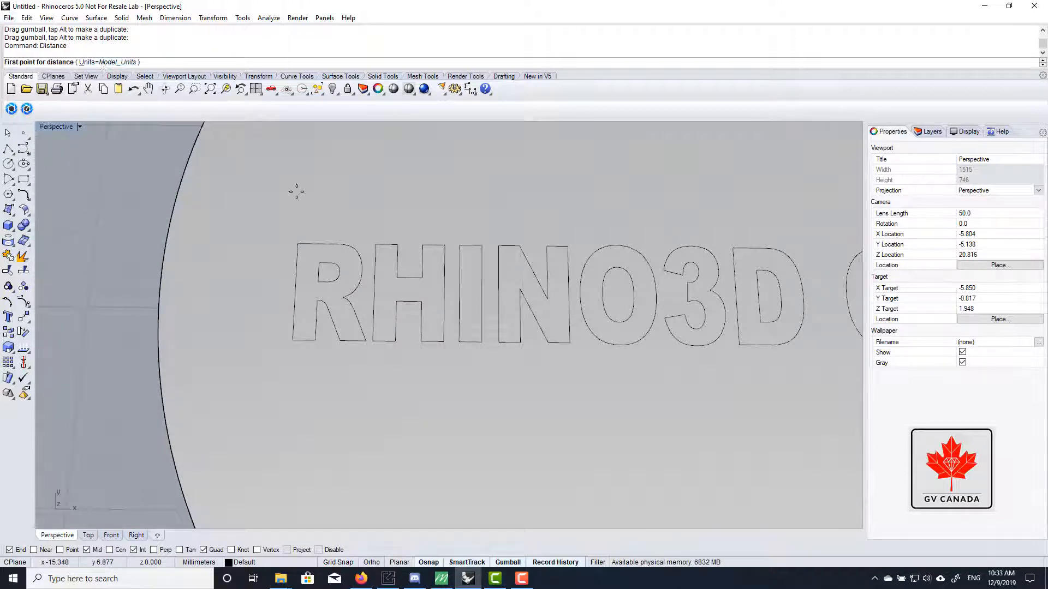
{"action": "scroll", "coordinate": [297, 336], "scroll_direction": "up", "scroll_amount": 3}
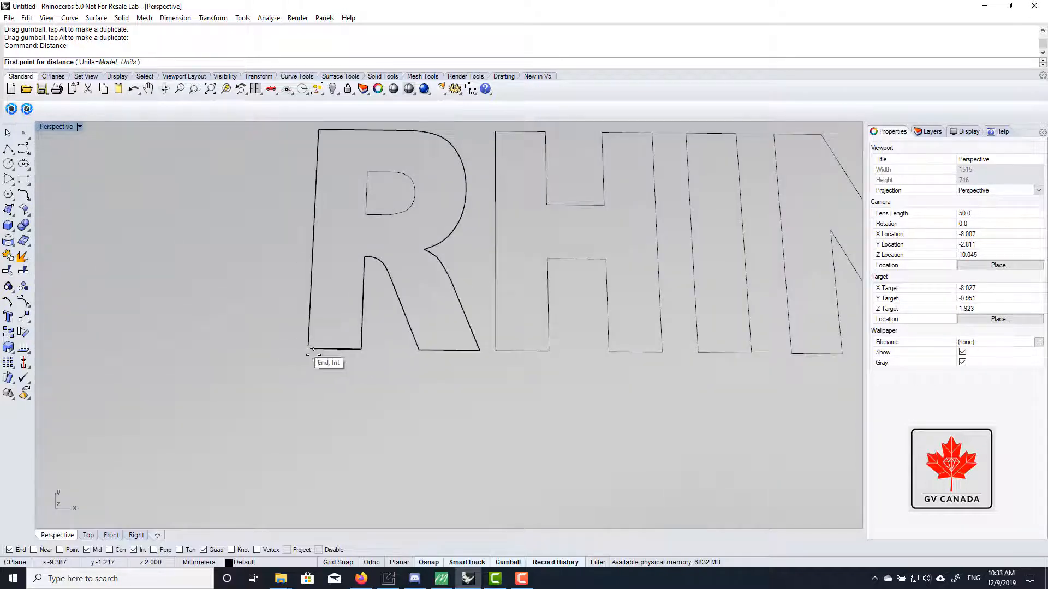
{"action": "scroll", "coordinate": [316, 351], "scroll_direction": "up", "scroll_amount": 2}
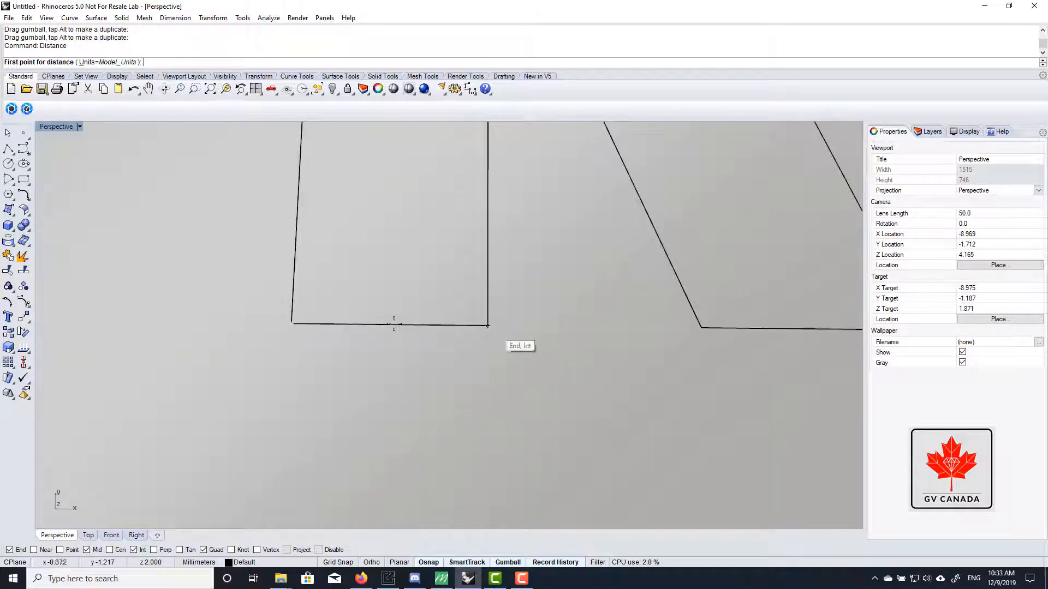
{"action": "left_click", "coordinate": [292, 324]}
{"action": "left_click", "coordinate": [488, 325]}
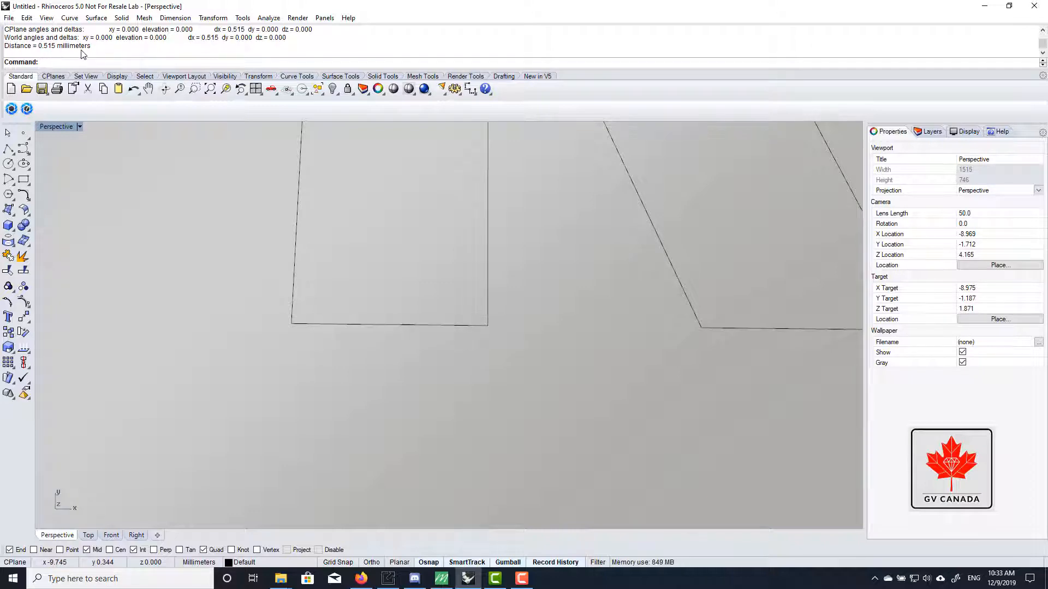
Step: Examine the whole text on the disc and the spacing between its first letters
{"action": "scroll", "coordinate": [365, 414], "scroll_direction": "down", "scroll_amount": 8}
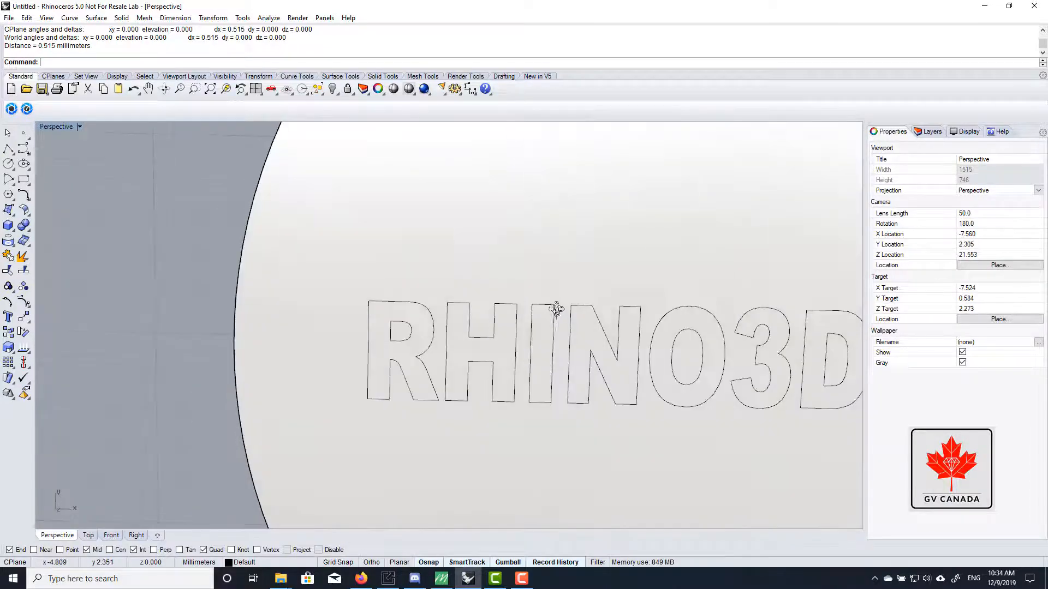
{"action": "scroll", "coordinate": [293, 341], "scroll_direction": "down", "scroll_amount": 5}
{"action": "right_click_drag", "start_coordinate": [475, 358], "coordinate": [482, 322]}
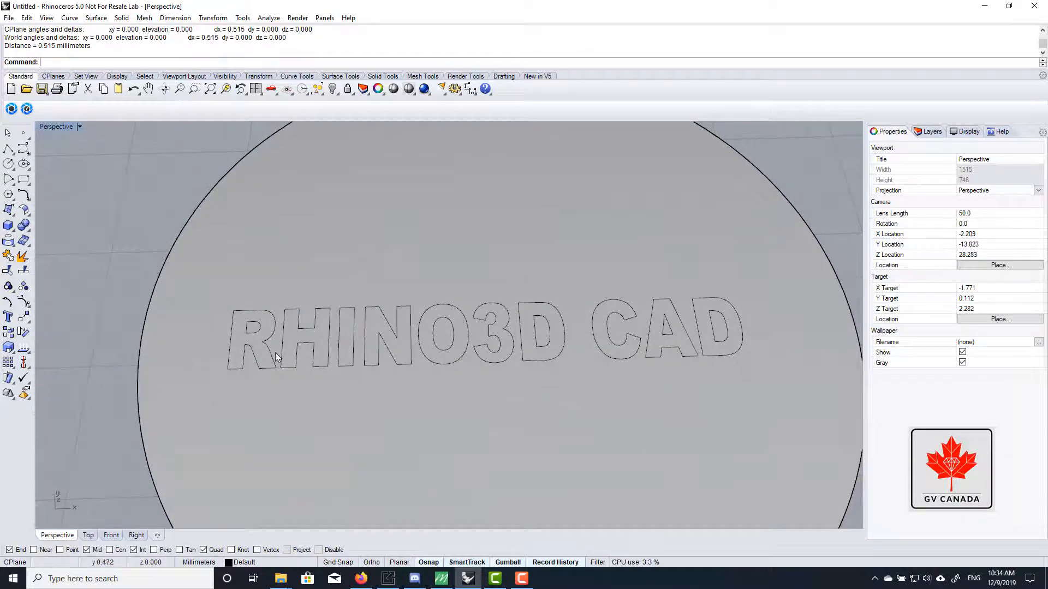
{"action": "scroll", "coordinate": [275, 353], "scroll_direction": "up", "scroll_amount": 4}
{"action": "scroll", "coordinate": [219, 341], "scroll_direction": "down", "scroll_amount": 4}
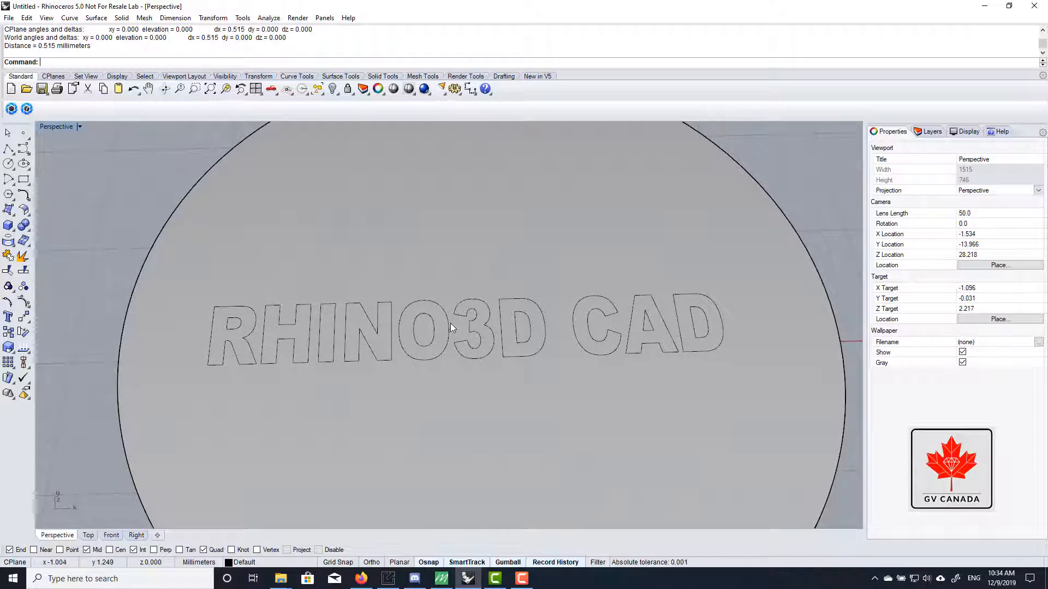
{"action": "scroll", "coordinate": [451, 323], "scroll_direction": "down", "scroll_amount": 3}
{"action": "right_click_drag", "start_coordinate": [450, 323], "coordinate": [473, 323]}
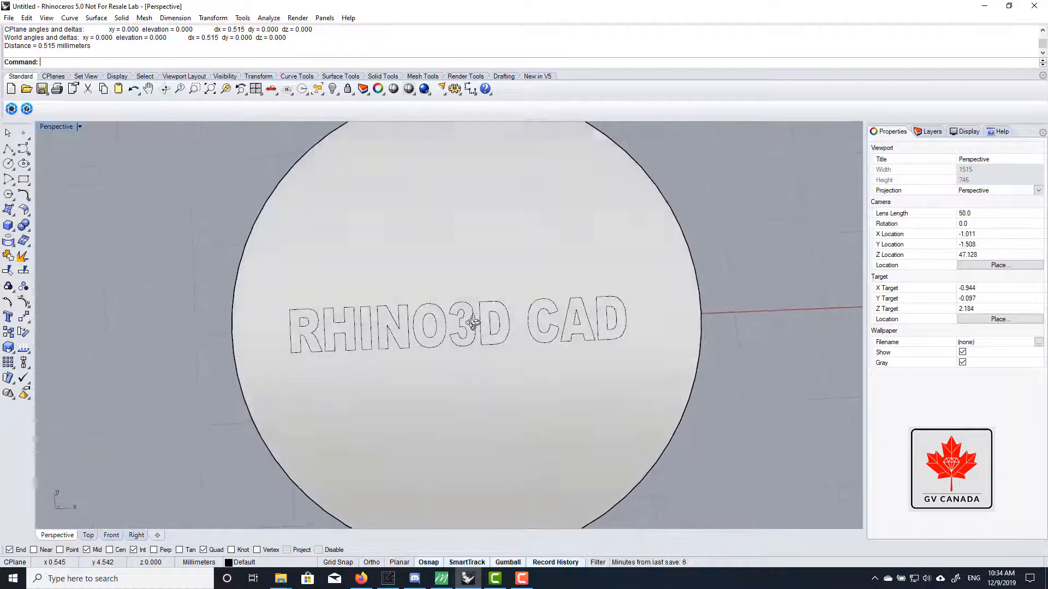
{"action": "scroll", "coordinate": [473, 323], "scroll_direction": "up", "scroll_amount": 6}
{"action": "scroll", "coordinate": [305, 351], "scroll_direction": "down", "scroll_amount": 2}
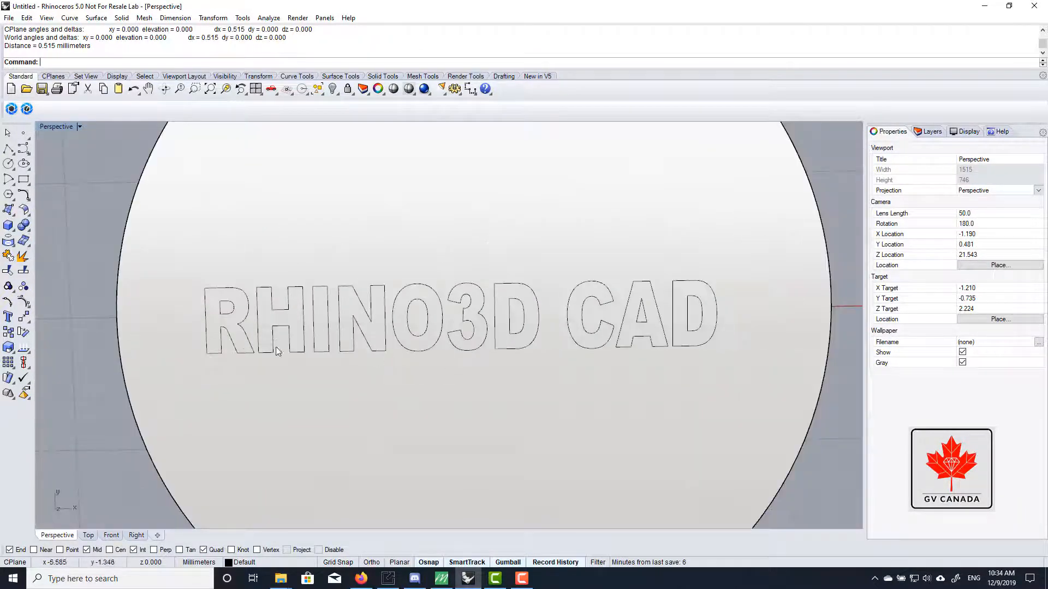
{"action": "scroll", "coordinate": [277, 350], "scroll_direction": "up", "scroll_amount": 5}
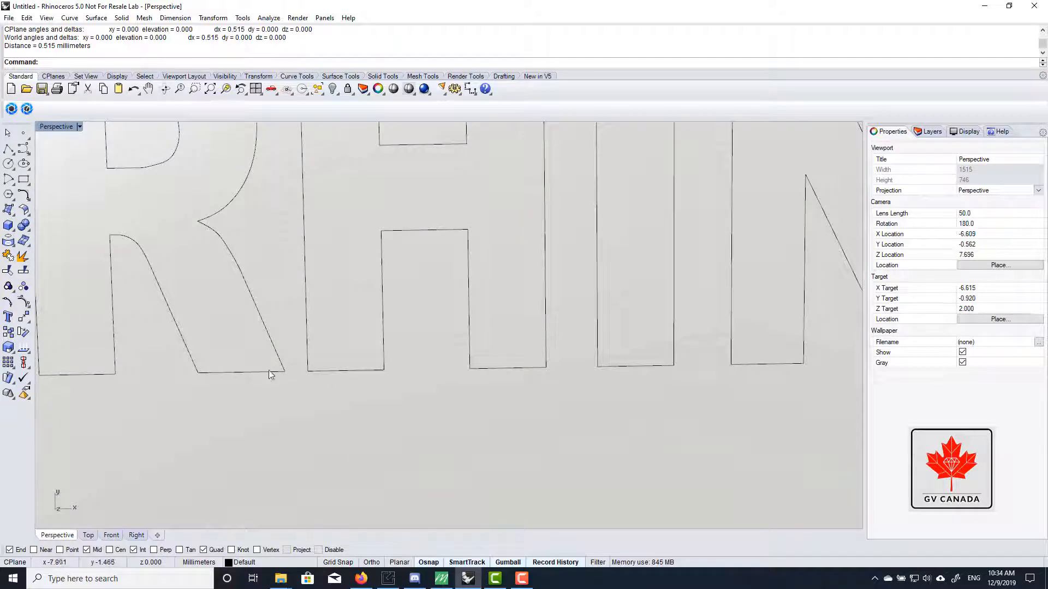
{"action": "scroll", "coordinate": [322, 376], "scroll_direction": "down", "scroll_amount": 3}
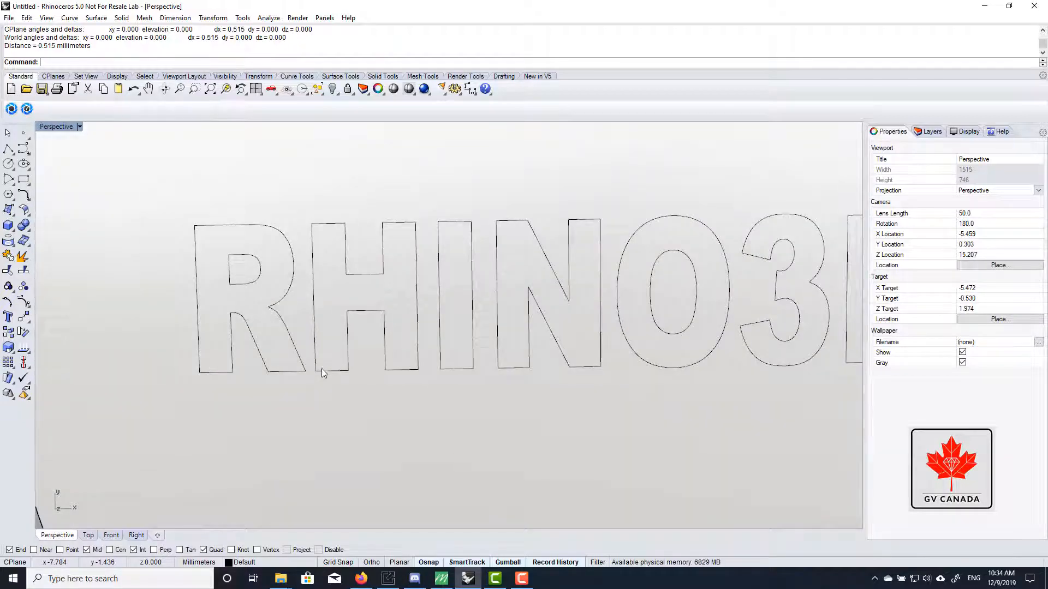
{"action": "scroll", "coordinate": [322, 358], "scroll_direction": "down", "scroll_amount": 3}
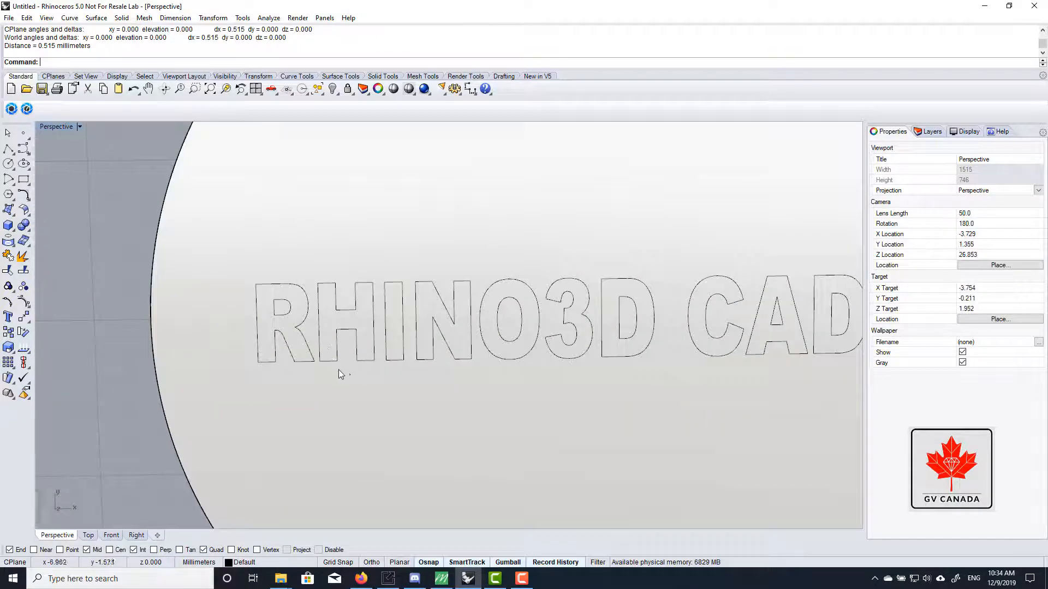
Step: Measure the gap between the bottom corners of the letters R and H
{"action": "scroll", "coordinate": [338, 367], "scroll_direction": "up", "scroll_amount": 6}
{"action": "key", "text": "Return"}
{"action": "left_click", "coordinate": [279, 348]}
{"action": "left_click", "coordinate": [303, 348]}
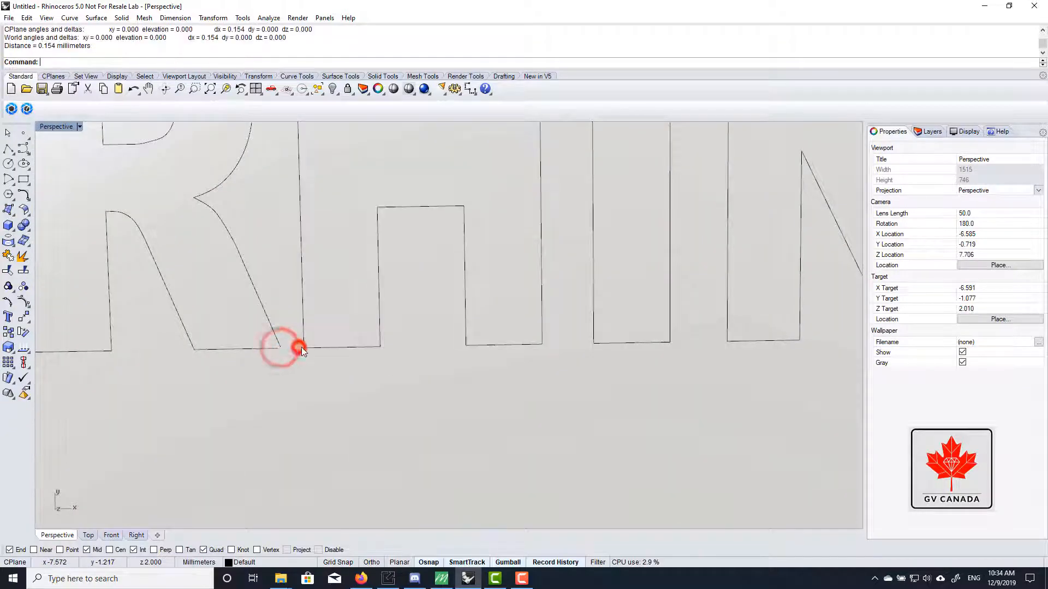
{"action": "scroll", "coordinate": [348, 347], "scroll_direction": "down", "scroll_amount": 6}
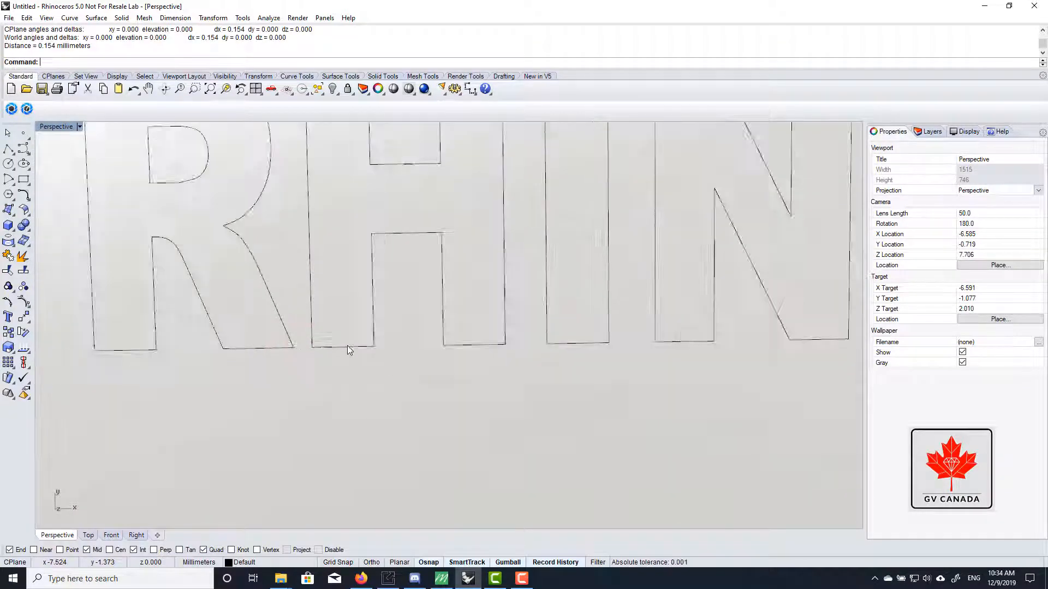
Step: Select all the RHINO3D CAD text curves and extrude them 1 mm upward from the disc's top face as solids
{"action": "scroll", "coordinate": [489, 346], "scroll_direction": "down", "scroll_amount": 4}
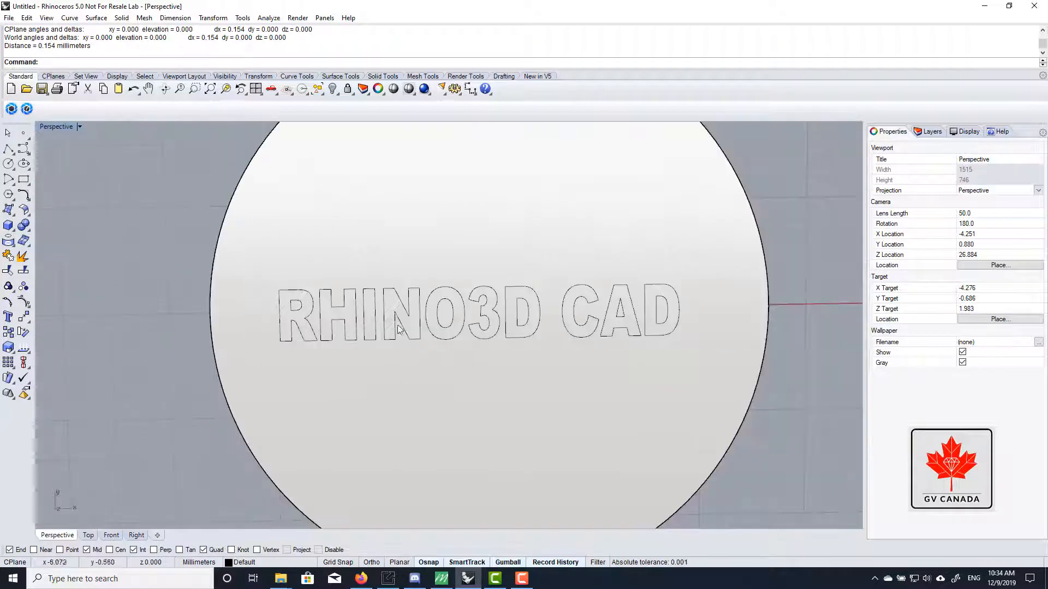
{"action": "scroll", "coordinate": [640, 330], "scroll_direction": "up", "scroll_amount": 4}
{"action": "scroll", "coordinate": [303, 355], "scroll_direction": "down", "scroll_amount": 5}
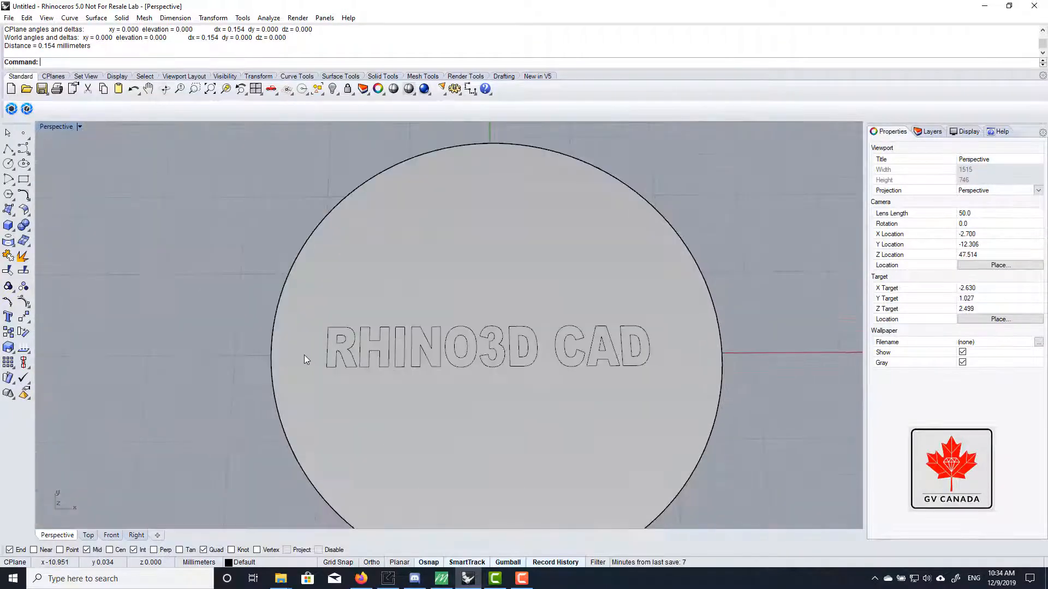
{"action": "scroll", "coordinate": [409, 364], "scroll_direction": "up", "scroll_amount": 10}
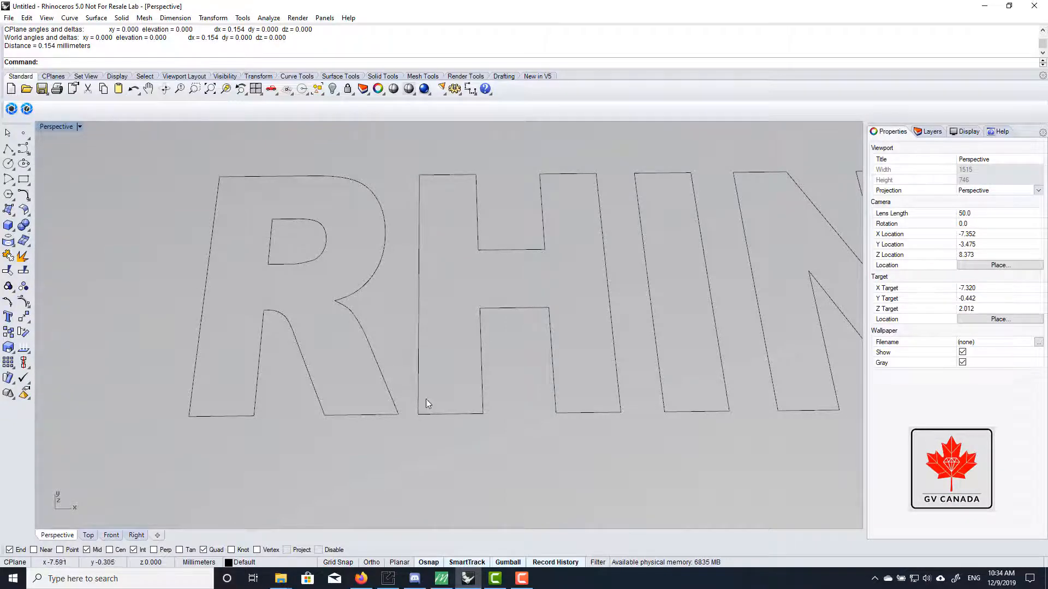
{"action": "scroll", "coordinate": [427, 404], "scroll_direction": "down", "scroll_amount": 5}
{"action": "left_click_drag", "start_coordinate": [207, 300], "coordinate": [739, 446]}
{"action": "scroll", "coordinate": [599, 376], "scroll_direction": "up", "scroll_amount": 2}
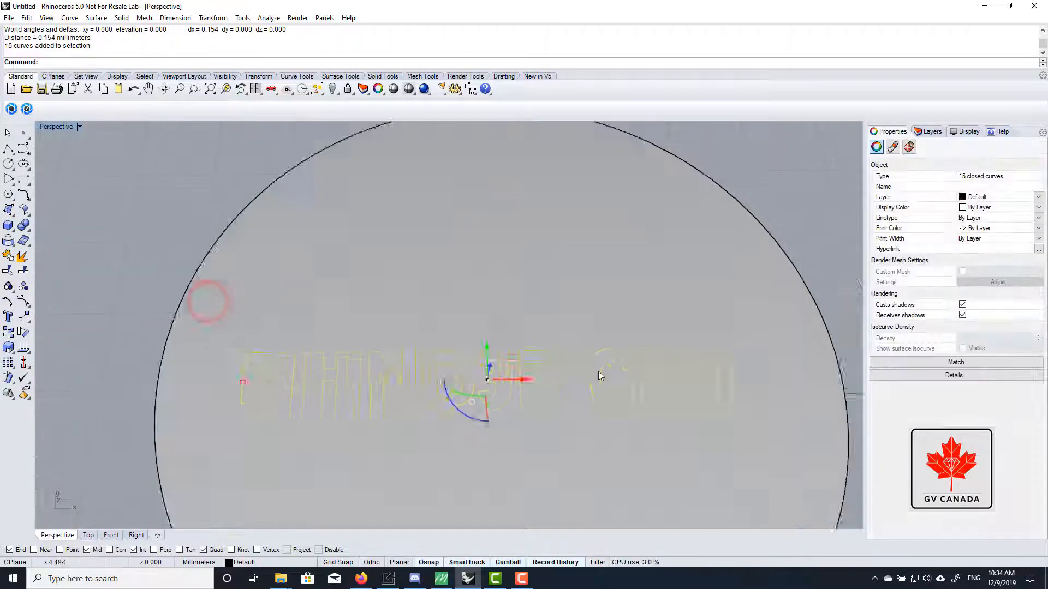
{"action": "right_click_drag", "start_coordinate": [598, 375], "coordinate": [481, 330]}
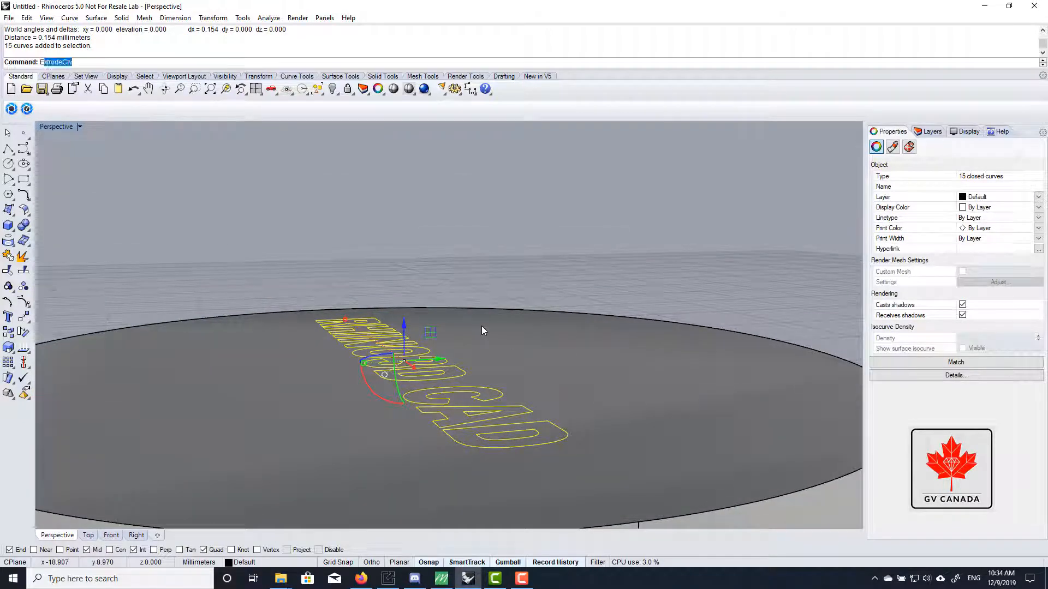
{"action": "type", "text": "Extr"}
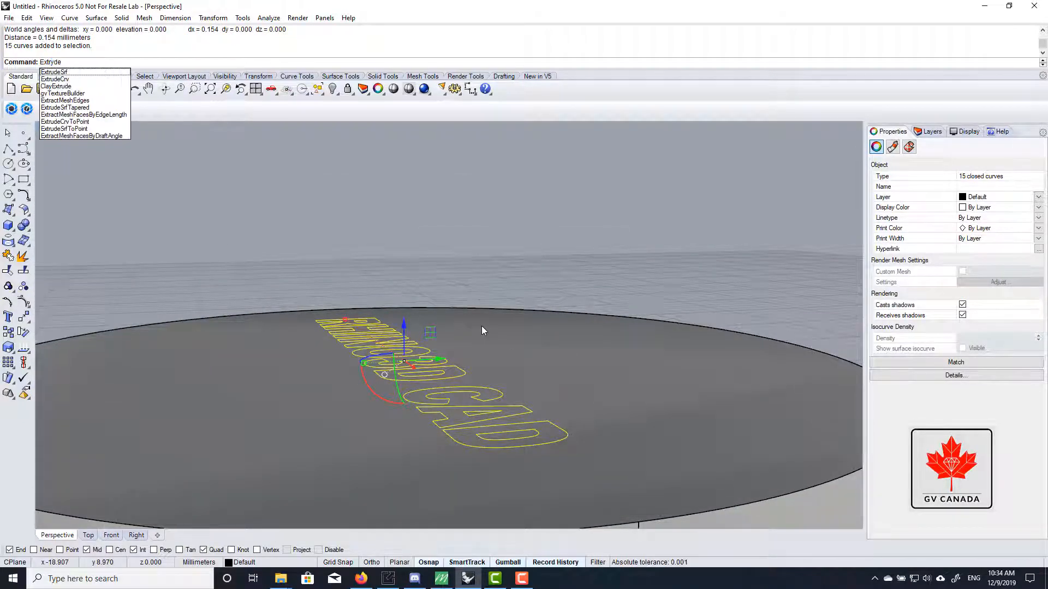
{"action": "type", "text": "udeCrv"}
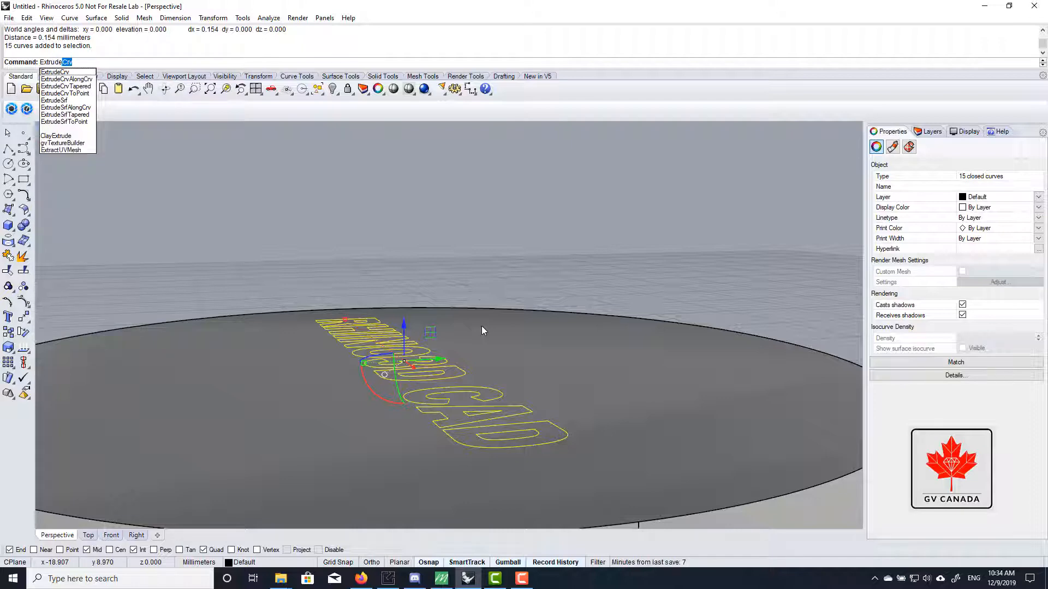
{"action": "key", "text": "Return"}
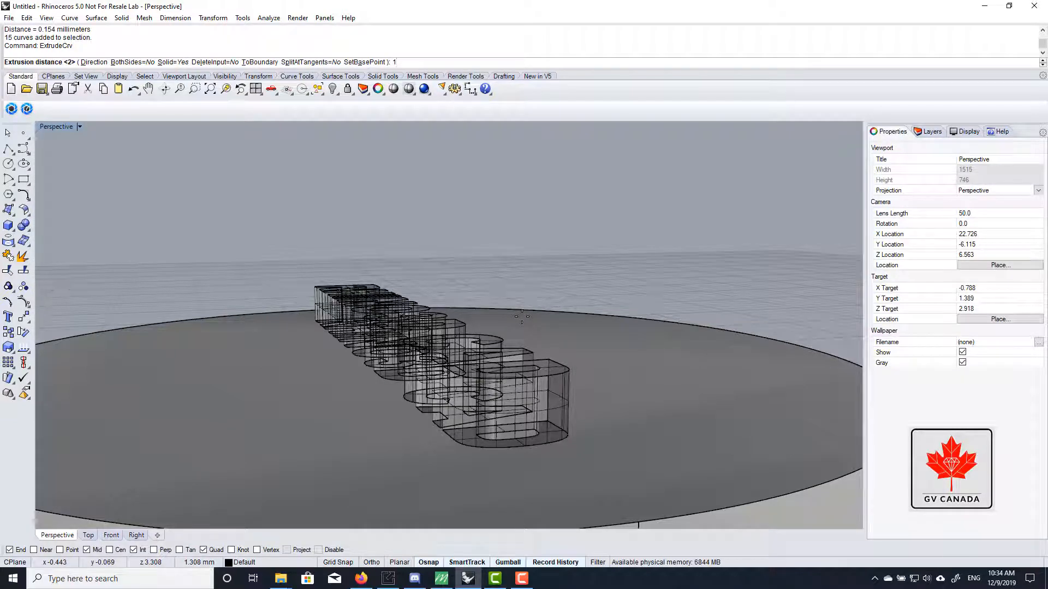
{"action": "key", "text": "Return"}
Step: Deselect the curves and examine the extruded letters, especially the gap between the bottom ends of R and H
{"action": "left_click", "coordinate": [502, 236]}
{"action": "right_click_drag", "start_coordinate": [502, 235], "coordinate": [464, 404]}
{"action": "scroll", "coordinate": [564, 349], "scroll_direction": "down", "scroll_amount": 7}
{"action": "right_click_drag", "start_coordinate": [564, 349], "coordinate": [540, 351]}
{"action": "scroll", "coordinate": [257, 405], "scroll_direction": "up", "scroll_amount": 9}
{"action": "right_click_drag", "start_coordinate": [258, 405], "coordinate": [384, 379]}
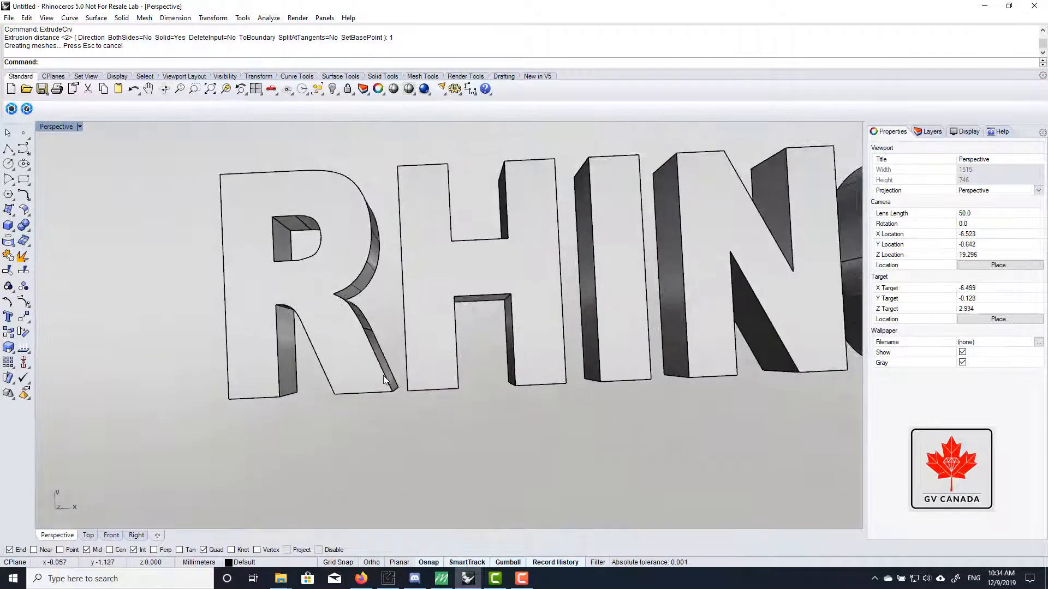
{"action": "scroll", "coordinate": [398, 388], "scroll_direction": "up", "scroll_amount": 8}
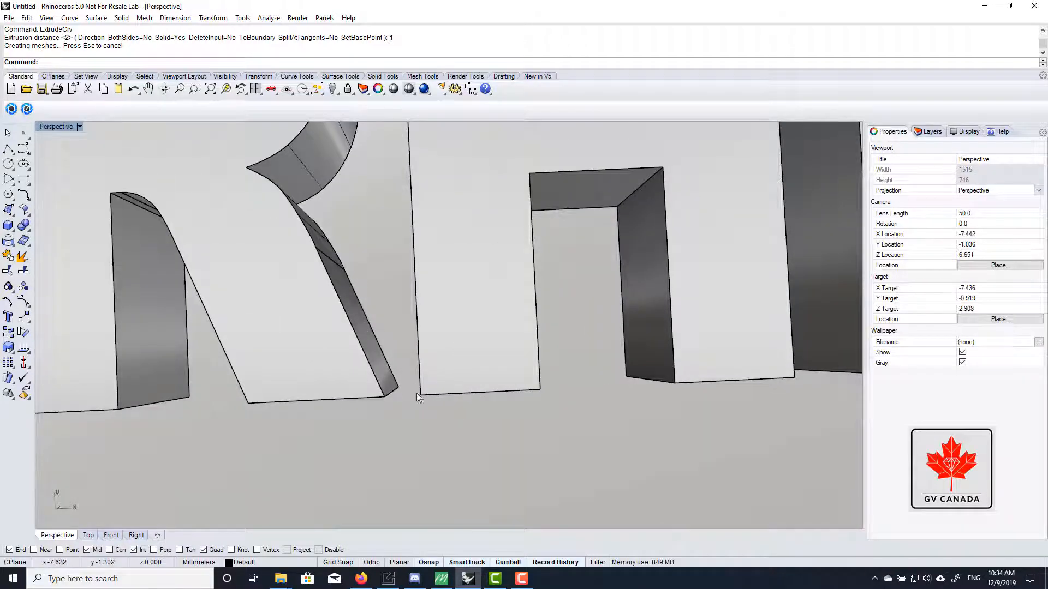
{"action": "mouse_move", "coordinate": [374, 400]}
{"action": "right_mouse_down"}
{"action": "mouse_move", "coordinate": [421, 374]}
{"action": "mouse_move", "coordinate": [428, 316]}
{"action": "mouse_move", "coordinate": [391, 411]}
{"action": "right_mouse_up"}
{"action": "scroll", "coordinate": [389, 413], "scroll_direction": "down", "scroll_amount": 5}
{"action": "scroll", "coordinate": [390, 394], "scroll_direction": "up", "scroll_amount": 4}
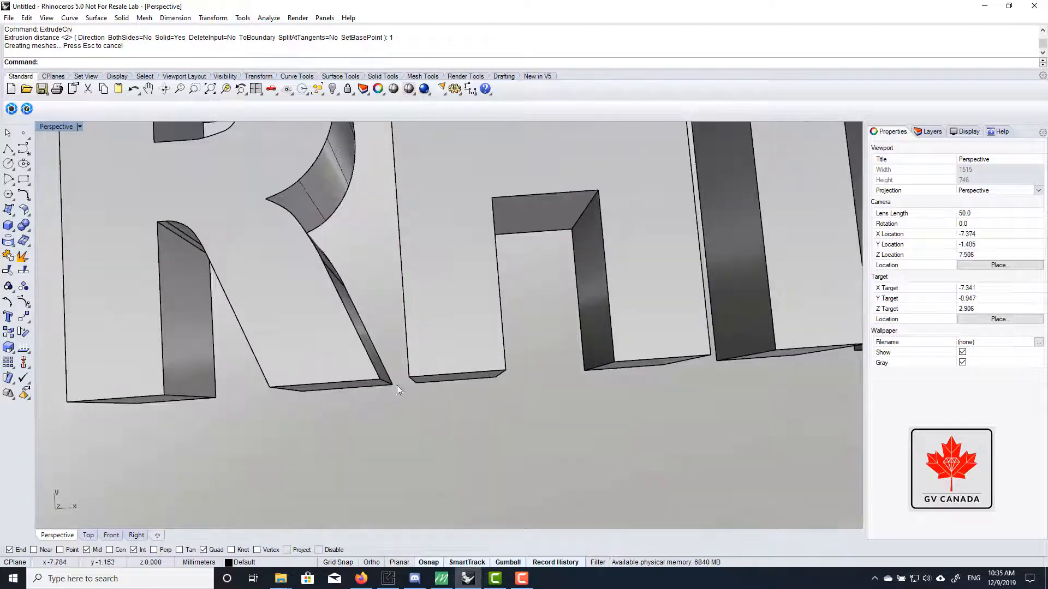
{"action": "scroll", "coordinate": [397, 385], "scroll_direction": "down", "scroll_amount": 8}
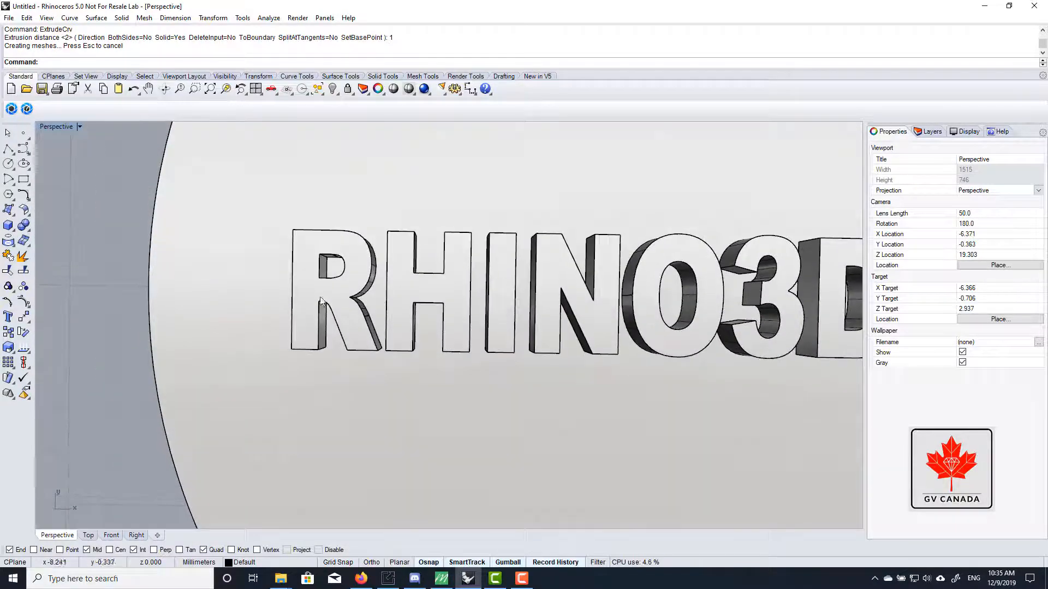
Step: Move the extruded letter R and its curves slightly away from the H along the X axis, dismissing the history warning
{"action": "left_click_drag", "start_coordinate": [53, 182], "coordinate": [394, 404]}
{"action": "scroll", "coordinate": [335, 317], "scroll_direction": "up", "scroll_amount": 3}
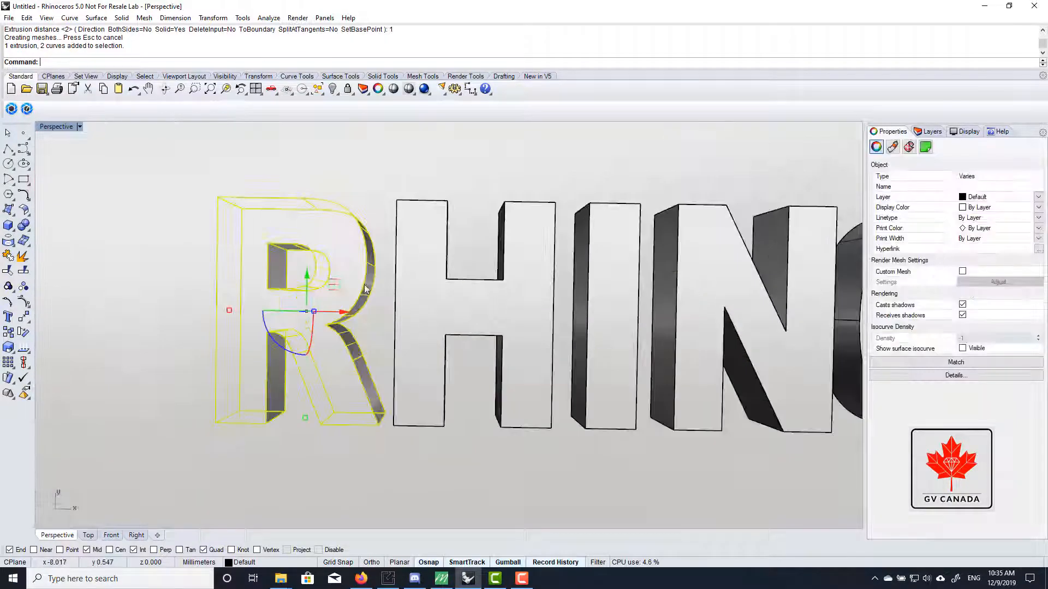
{"action": "left_click_drag", "start_coordinate": [341, 315], "coordinate": [331, 315]}
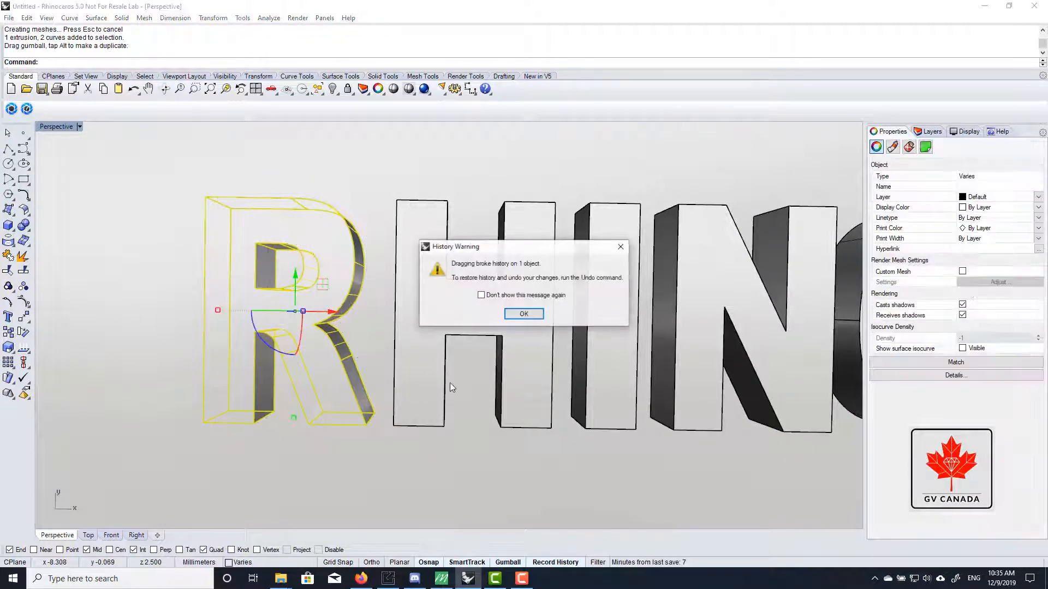
{"action": "left_click", "coordinate": [519, 312]}
{"action": "scroll", "coordinate": [366, 348], "scroll_direction": "down", "scroll_amount": 6}
{"action": "left_click", "coordinate": [150, 283]}
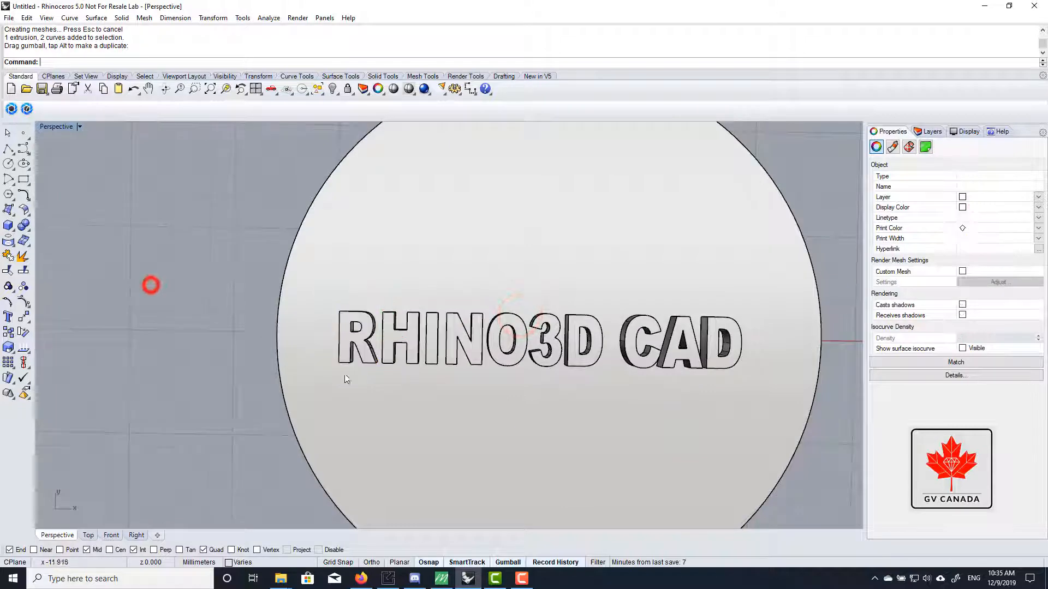
Step: Inspect the text from above, and undo both the move of the letter R and the text extrusion
{"action": "mouse_move", "coordinate": [344, 377]}
{"action": "right_mouse_down"}
{"action": "mouse_move", "coordinate": [454, 393]}
{"action": "mouse_move", "coordinate": [506, 387]}
{"action": "mouse_move", "coordinate": [542, 339]}
{"action": "right_mouse_up"}
{"action": "scroll", "coordinate": [543, 338], "scroll_direction": "up", "scroll_amount": 4}
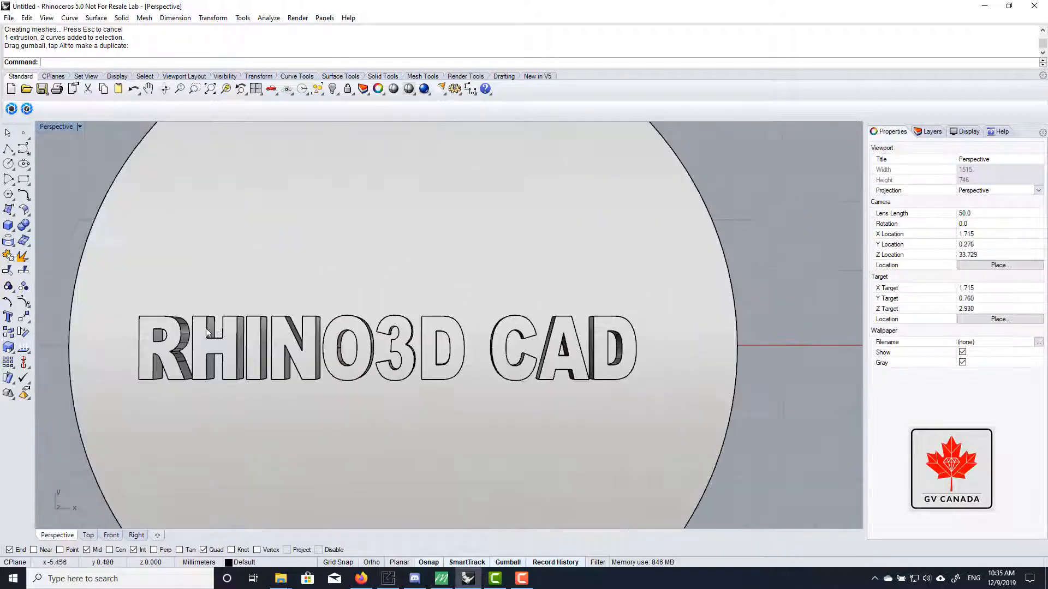
{"action": "scroll", "coordinate": [201, 374], "scroll_direction": "up", "scroll_amount": 4}
{"action": "scroll", "coordinate": [380, 392], "scroll_direction": "down", "scroll_amount": 3}
{"action": "scroll", "coordinate": [328, 379], "scroll_direction": "up", "scroll_amount": 2}
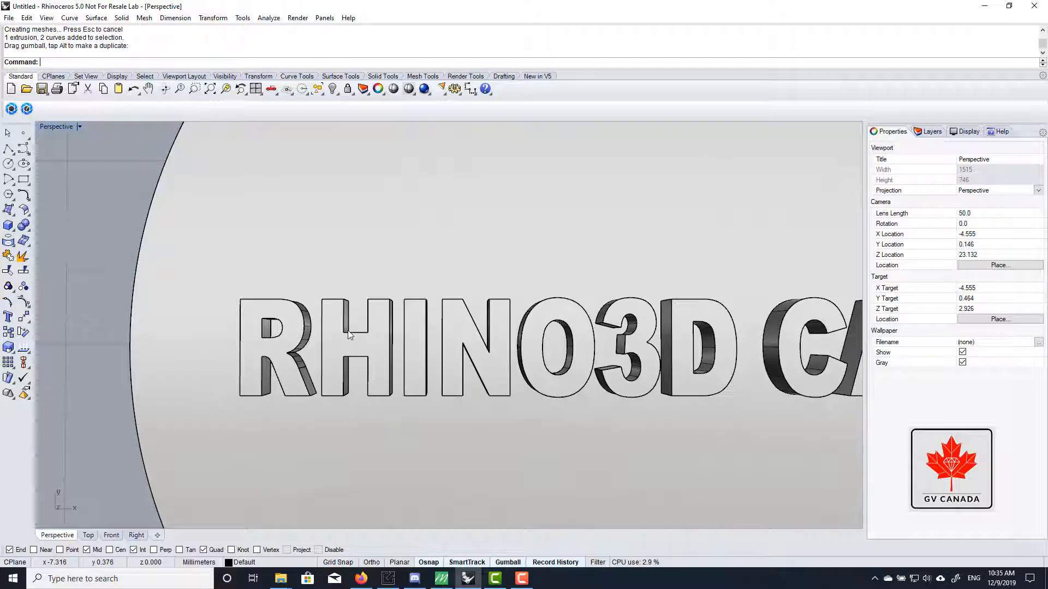
{"action": "key", "text": "ctrl+z"}
{"action": "scroll", "coordinate": [348, 332], "scroll_direction": "down", "scroll_amount": 6}
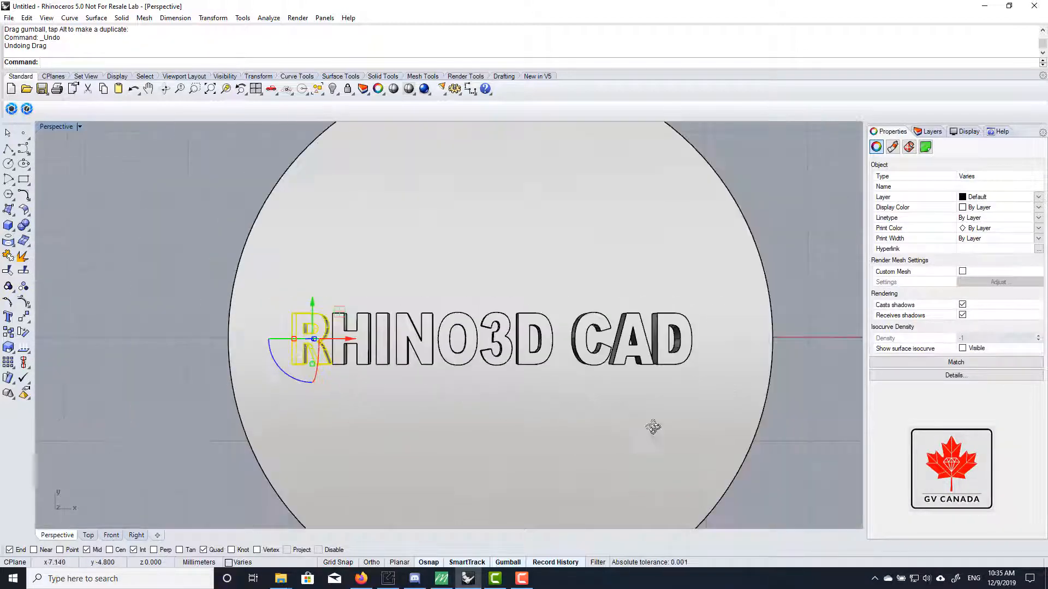
{"action": "right_click_drag", "start_coordinate": [653, 425], "coordinate": [480, 252]}
{"action": "left_click", "coordinate": [530, 191]}
{"action": "right_click_drag", "start_coordinate": [528, 200], "coordinate": [468, 309]}
{"action": "key", "text": "ctrl+z"}
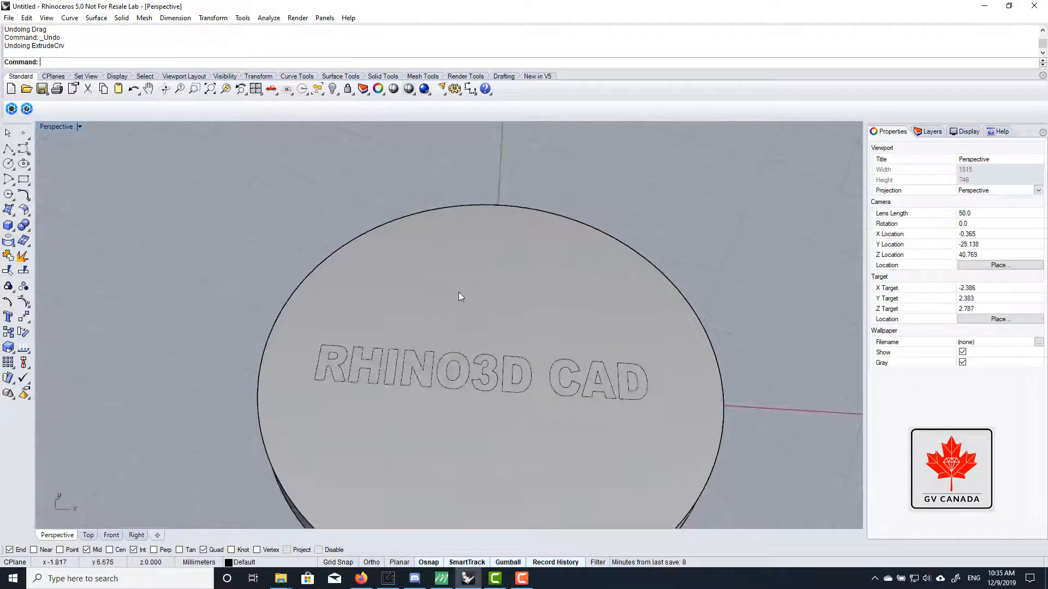
Step: Select all the text curves on the disc's top face and extrude them as solids 0.5 mm to both sides
{"action": "scroll", "coordinate": [319, 360], "scroll_direction": "down", "scroll_amount": 2}
{"action": "right_click_drag", "start_coordinate": [306, 333], "coordinate": [301, 363]}
{"action": "scroll", "coordinate": [339, 374], "scroll_direction": "up", "scroll_amount": 6}
{"action": "right_click_drag", "start_coordinate": [440, 399], "coordinate": [467, 431]}
{"action": "scroll", "coordinate": [231, 293], "scroll_direction": "down", "scroll_amount": 6}
{"action": "left_click_drag", "start_coordinate": [98, 240], "coordinate": [592, 401]}
{"action": "scroll", "coordinate": [394, 380], "scroll_direction": "up", "scroll_amount": 5}
{"action": "right_click_drag", "start_coordinate": [394, 380], "coordinate": [369, 278]}
{"action": "scroll", "coordinate": [568, 194], "scroll_direction": "down", "scroll_amount": 3}
{"action": "right_click_drag", "start_coordinate": [568, 194], "coordinate": [550, 324]}
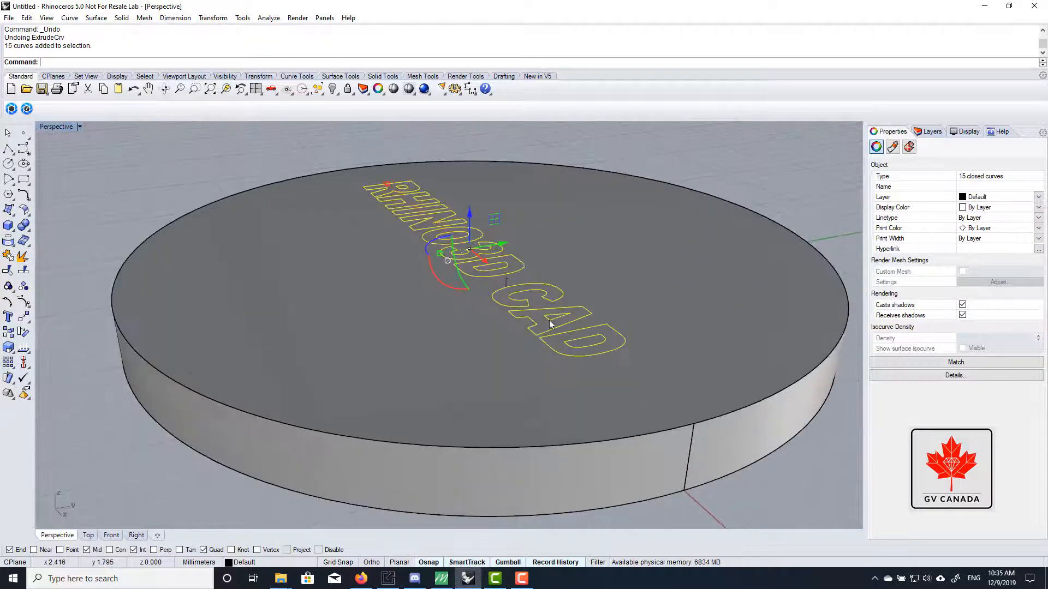
{"action": "right_click_drag", "start_coordinate": [478, 268], "coordinate": [536, 254]}
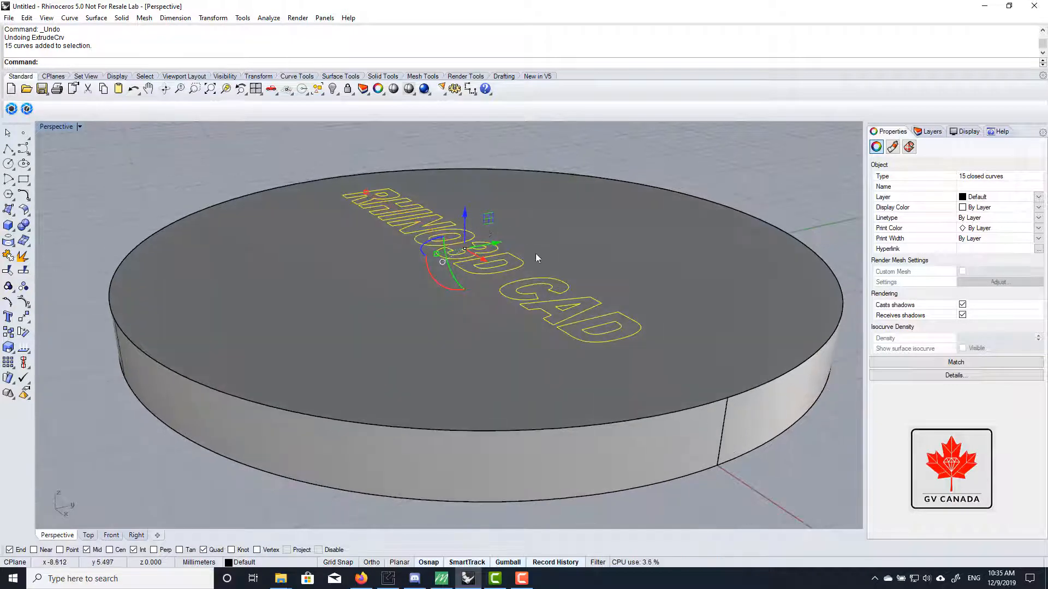
{"action": "right_click_drag", "start_coordinate": [498, 223], "coordinate": [494, 270]}
{"action": "type", "text": "Extr"}
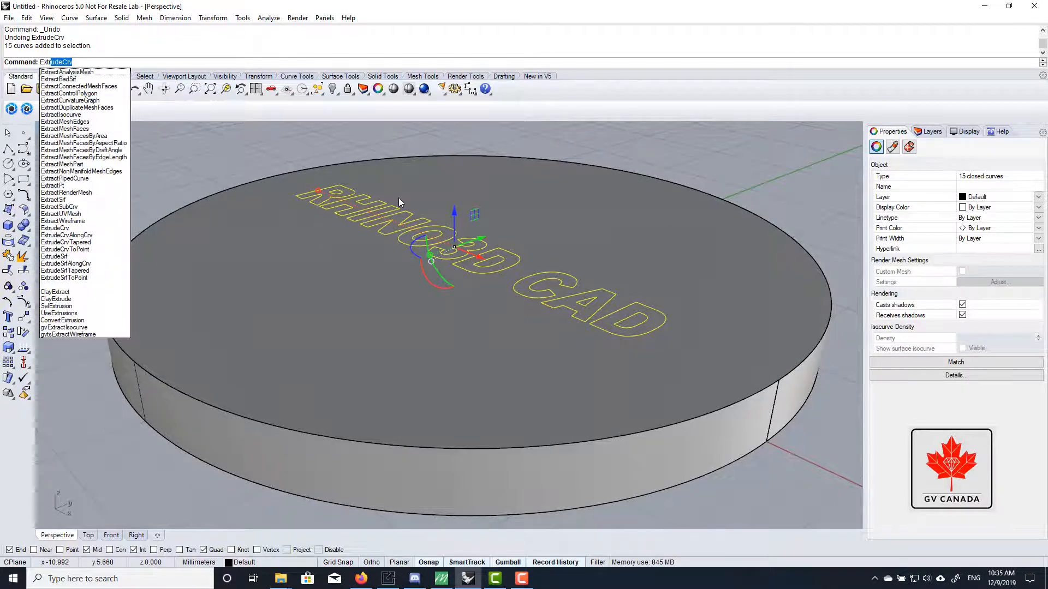
{"action": "key", "text": "Return"}
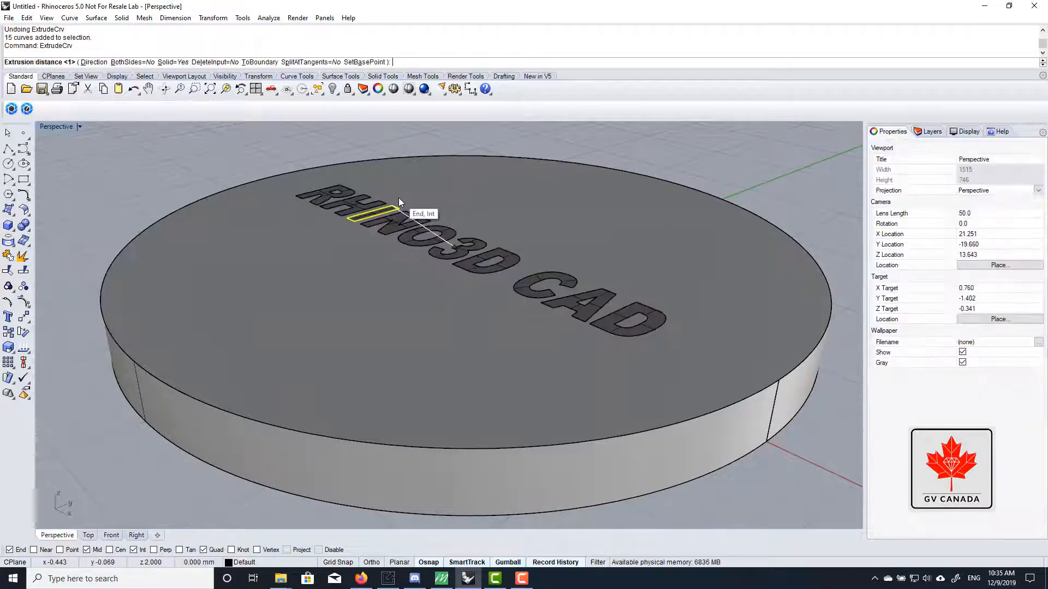
{"action": "left_click", "coordinate": [132, 63]}
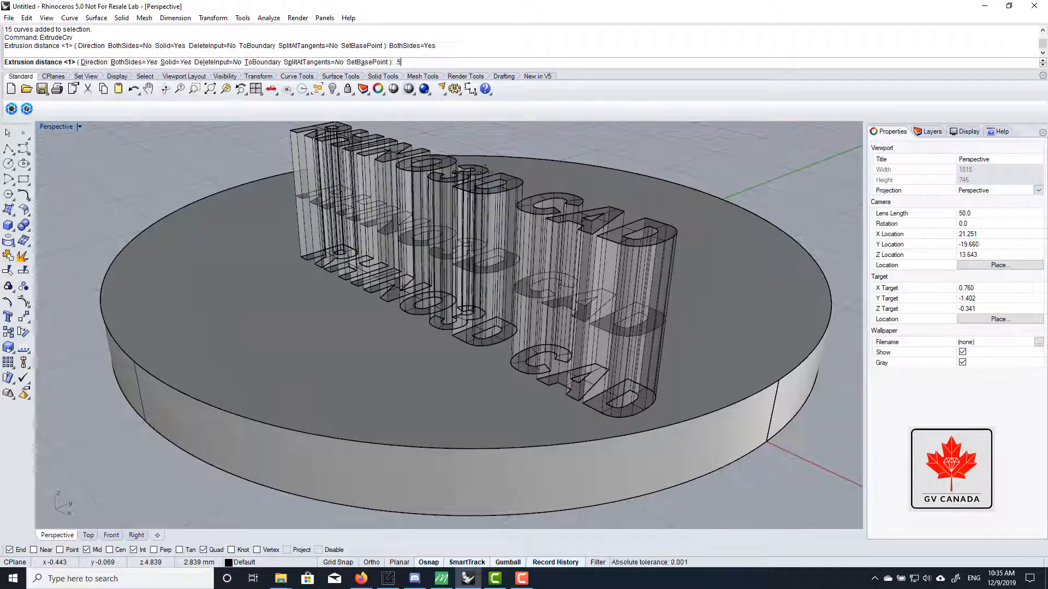
{"action": "type", "text": ".5"}
{"action": "key", "text": "Return"}
Step: Examine the extruded letters on the disc from the side and above, picking out the solid R and deselecting it
{"action": "scroll", "coordinate": [364, 229], "scroll_direction": "up", "scroll_amount": 5}
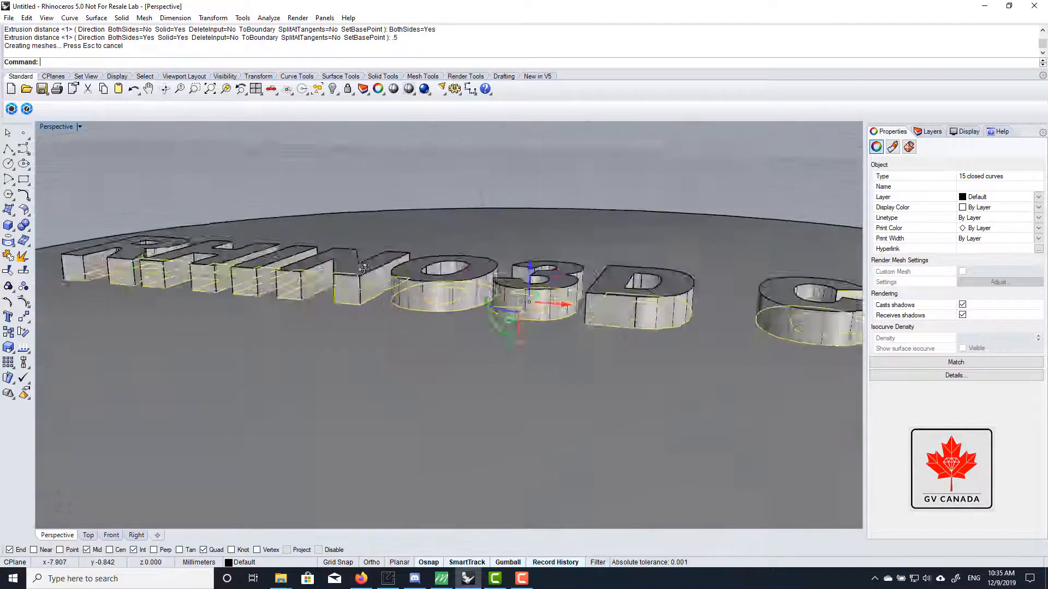
{"action": "right_click_drag", "start_coordinate": [363, 267], "coordinate": [305, 333]}
{"action": "scroll", "coordinate": [305, 335], "scroll_direction": "up", "scroll_amount": 5}
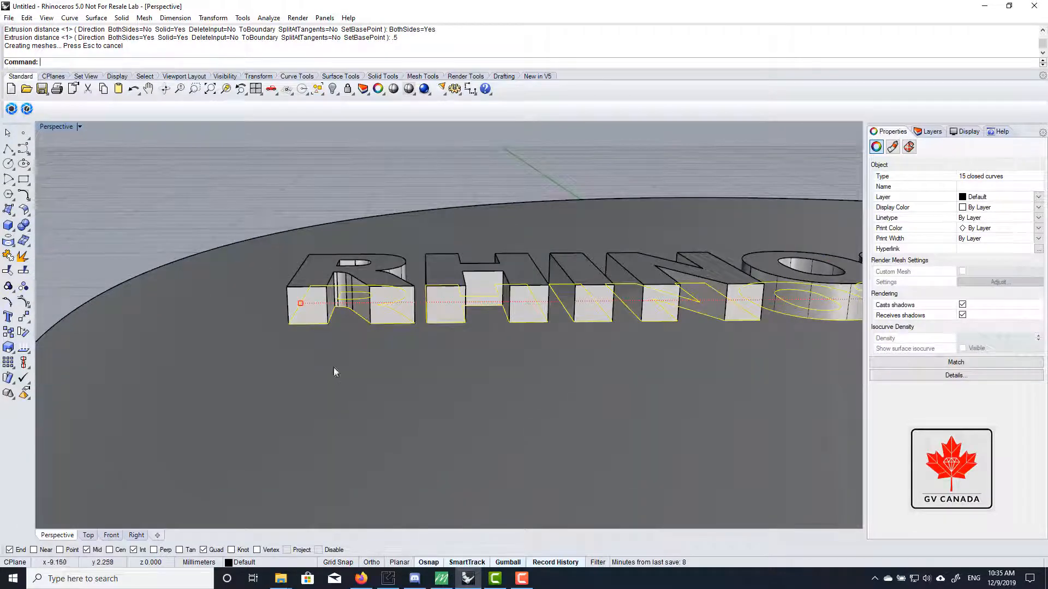
{"action": "scroll", "coordinate": [318, 458], "scroll_direction": "down", "scroll_amount": 5}
{"action": "right_click_drag", "start_coordinate": [318, 458], "coordinate": [494, 322]}
{"action": "scroll", "coordinate": [240, 324], "scroll_direction": "up", "scroll_amount": 5}
{"action": "left_click", "coordinate": [241, 324]}
{"action": "scroll", "coordinate": [404, 315], "scroll_direction": "up", "scroll_amount": 3}
{"action": "scroll", "coordinate": [458, 376], "scroll_direction": "down", "scroll_amount": 4}
{"action": "right_click_drag", "start_coordinate": [571, 318], "coordinate": [509, 420]}
{"action": "scroll", "coordinate": [541, 389], "scroll_direction": "up", "scroll_amount": 3}
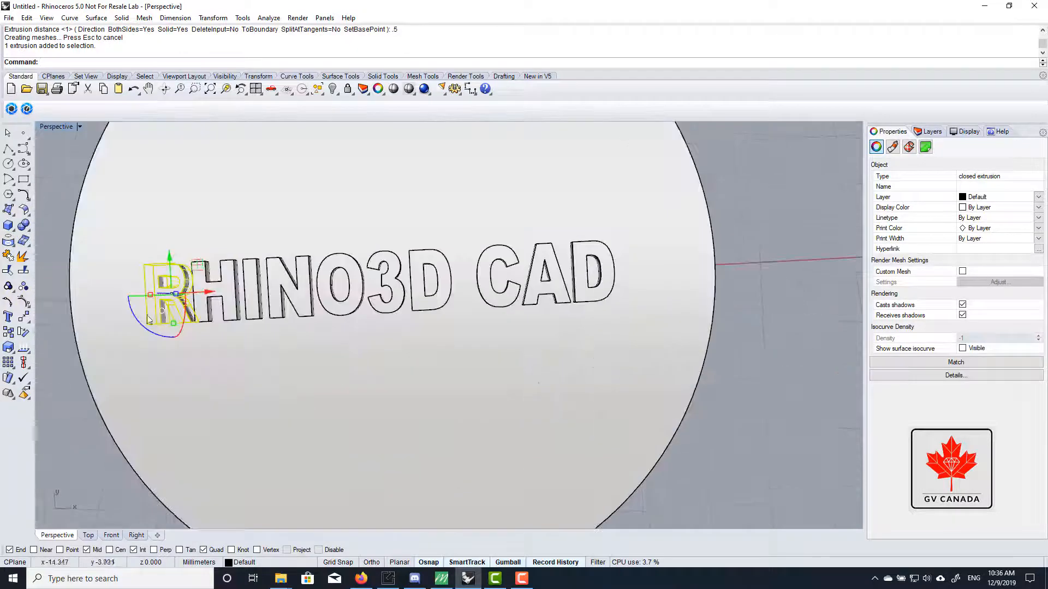
{"action": "scroll", "coordinate": [428, 460], "scroll_direction": "down", "scroll_amount": 3}
{"action": "right_click_drag", "start_coordinate": [428, 460], "coordinate": [477, 423]}
{"action": "scroll", "coordinate": [442, 413], "scroll_direction": "down", "scroll_amount": 3}
{"action": "scroll", "coordinate": [446, 415], "scroll_direction": "up", "scroll_amount": 3}
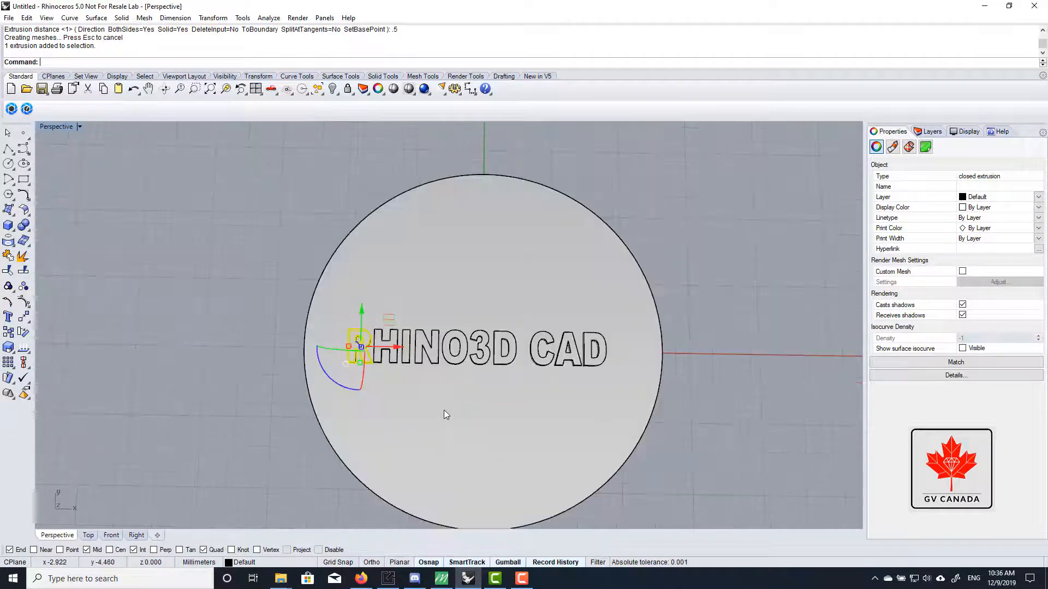
{"action": "left_click", "coordinate": [801, 362]}
Step: Subtract all the solid RHINO3D CAD letters from the disc with BooleanDifference, deleting the input solids, and dismiss the history warning
{"action": "type", "text": "B"}
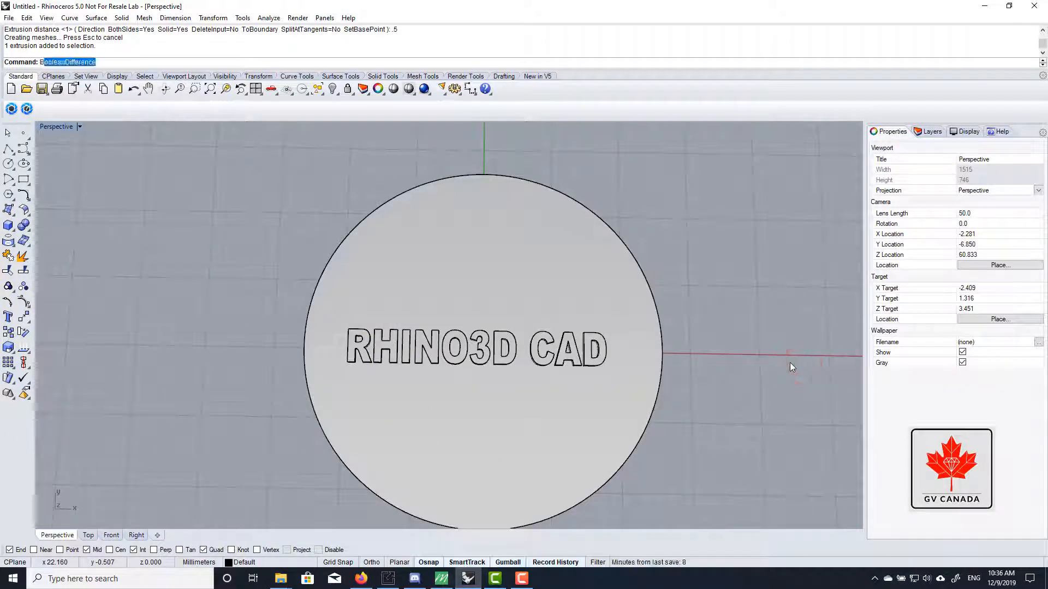
{"action": "type", "text": "ool"}
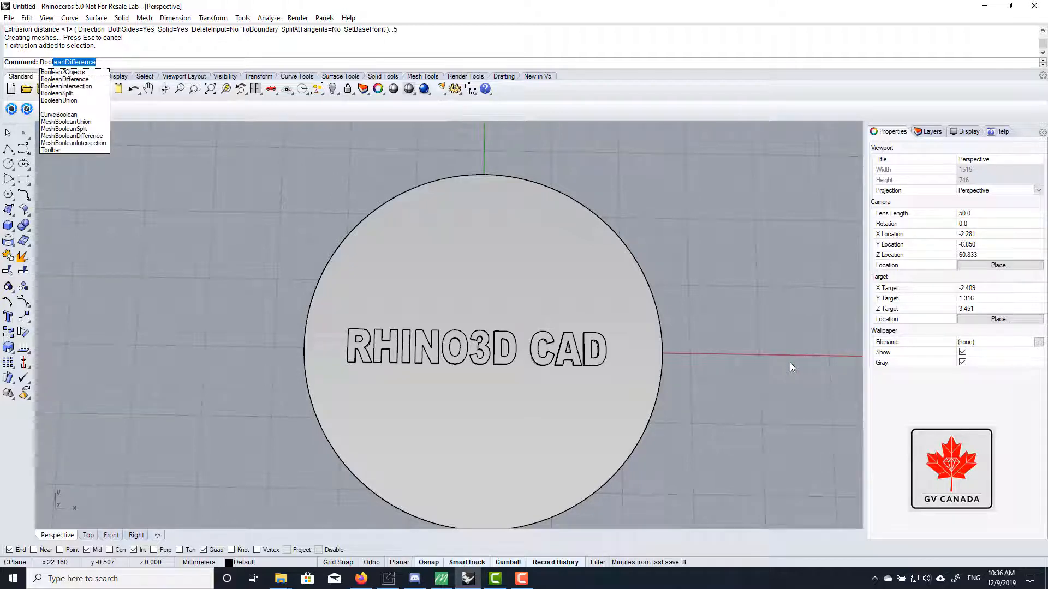
{"action": "key", "text": "Return"}
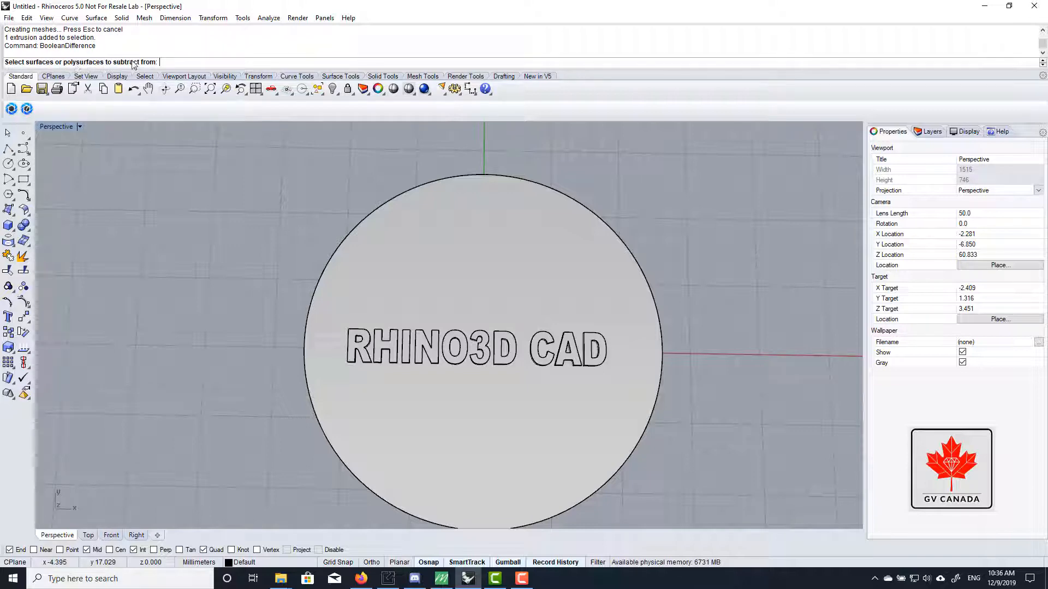
{"action": "left_click", "coordinate": [548, 442]}
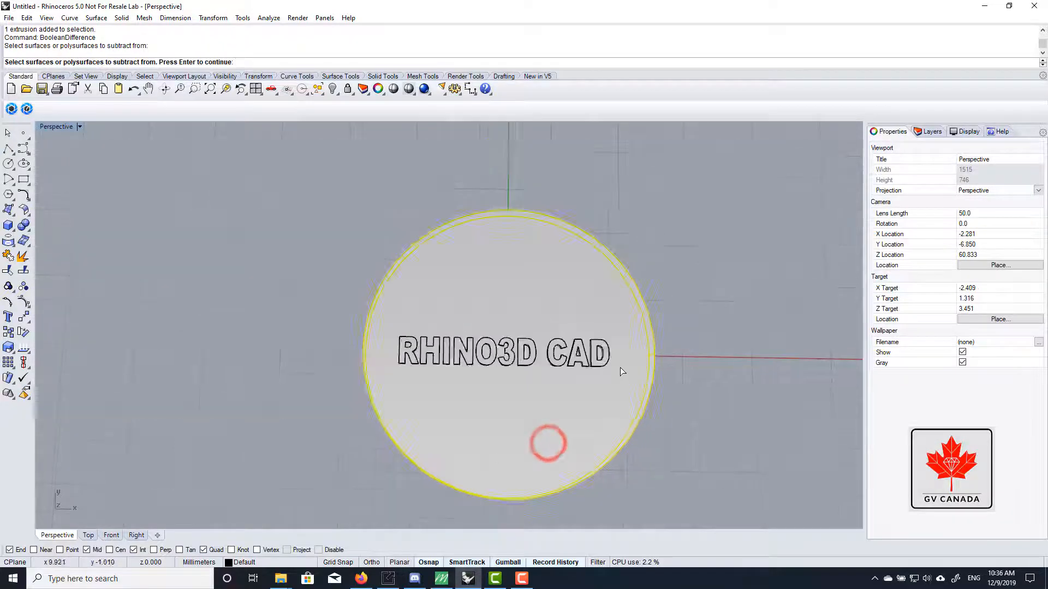
{"action": "scroll", "coordinate": [672, 441], "scroll_direction": "up", "scroll_amount": 2}
{"action": "right_click_drag", "start_coordinate": [671, 441], "coordinate": [389, 335]}
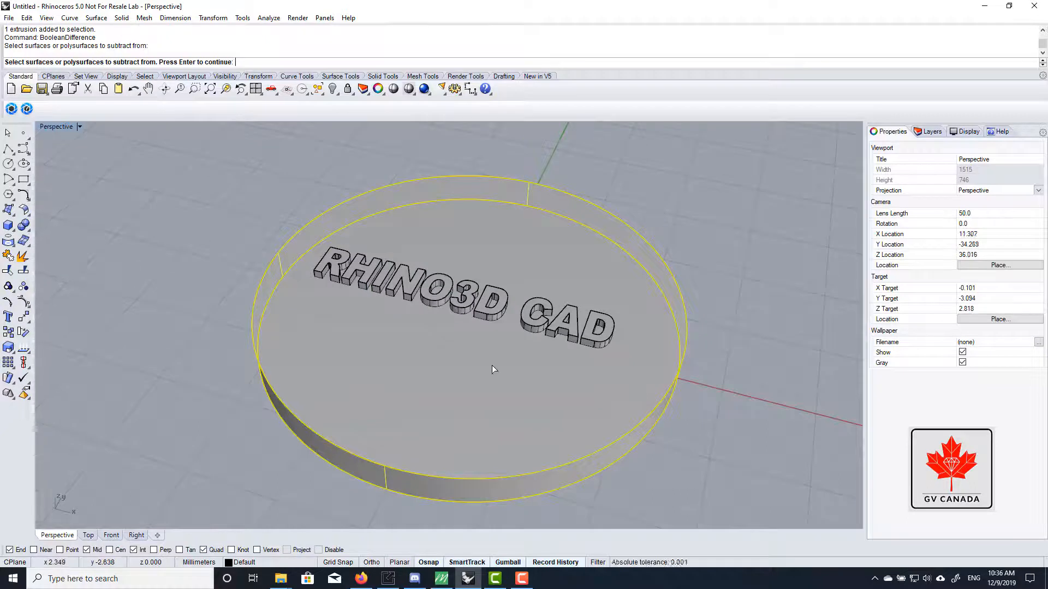
{"action": "right_click_drag", "start_coordinate": [492, 365], "coordinate": [480, 369]}
{"action": "key", "text": "Return"}
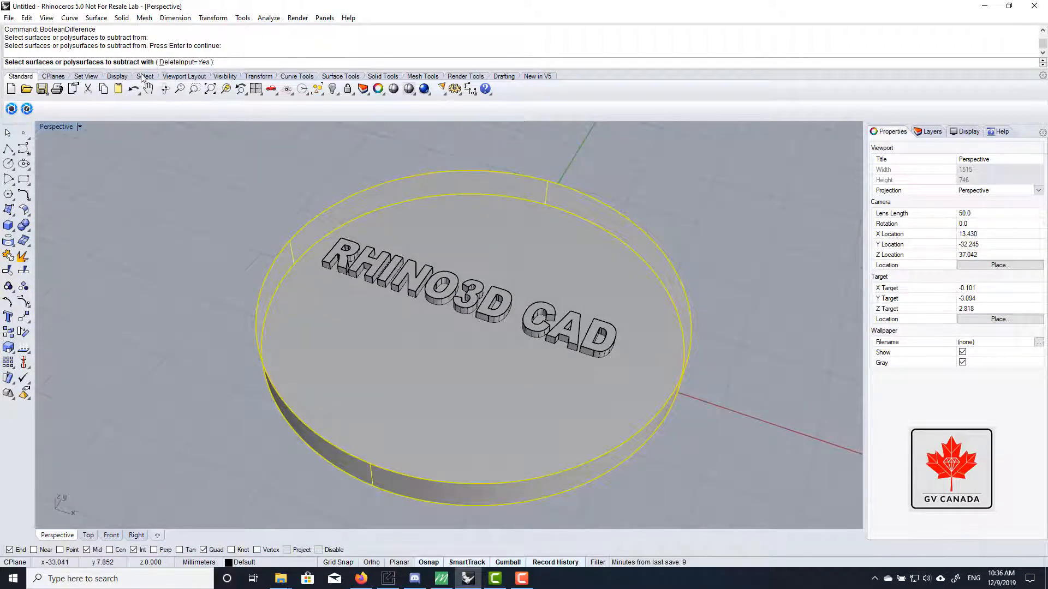
{"action": "right_click_drag", "start_coordinate": [357, 222], "coordinate": [368, 251]}
{"action": "left_click_drag", "start_coordinate": [226, 222], "coordinate": [683, 358]}
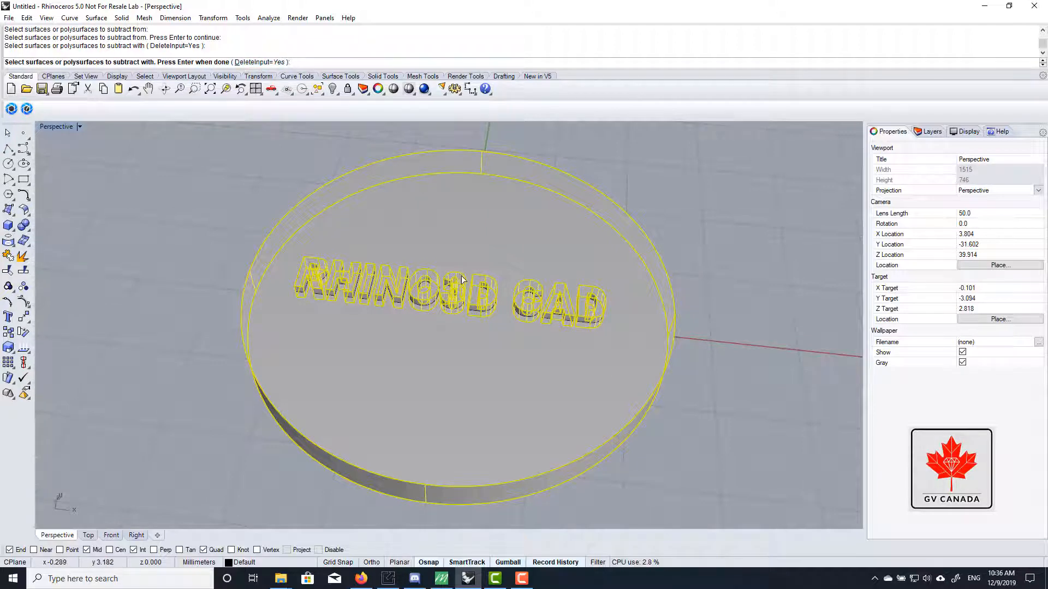
{"action": "scroll", "coordinate": [462, 276], "scroll_direction": "up", "scroll_amount": 6}
{"action": "scroll", "coordinate": [686, 328], "scroll_direction": "up", "scroll_amount": 6}
{"action": "right_click_drag", "start_coordinate": [716, 388], "coordinate": [508, 335]}
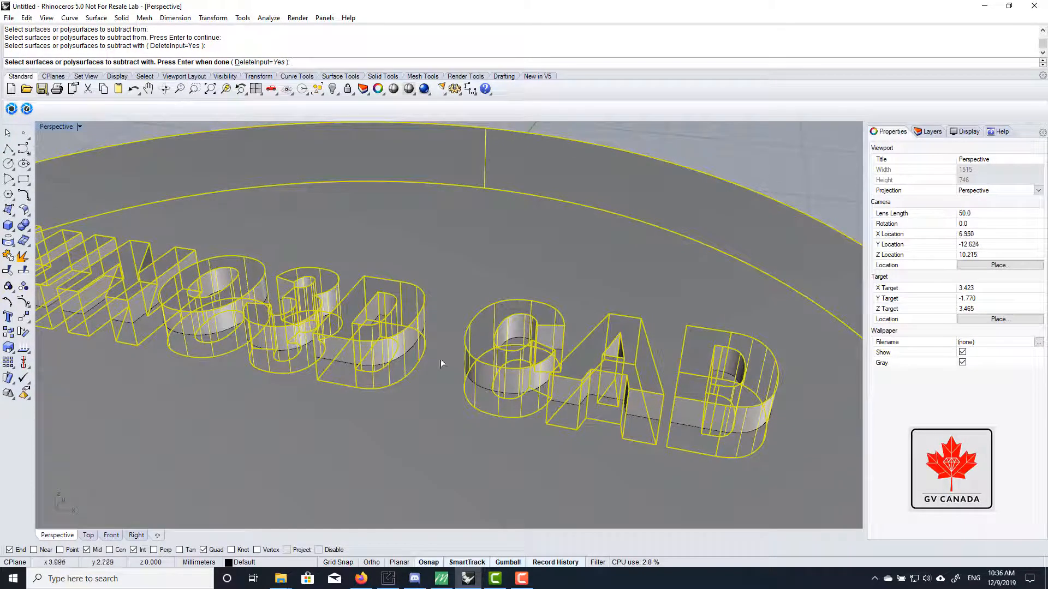
{"action": "scroll", "coordinate": [398, 354], "scroll_direction": "down", "scroll_amount": 8}
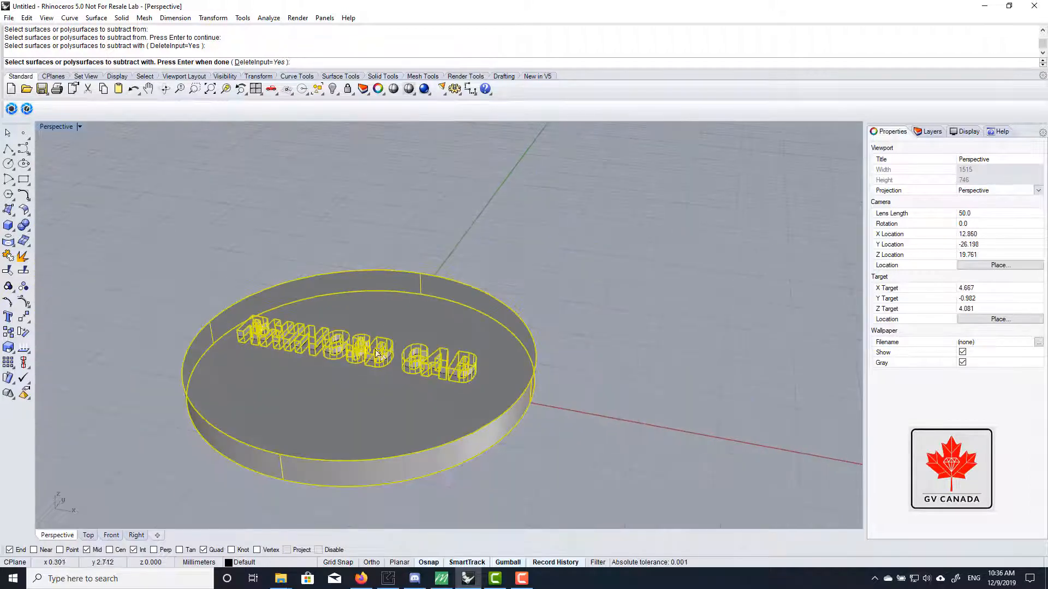
{"action": "key", "text": "Return"}
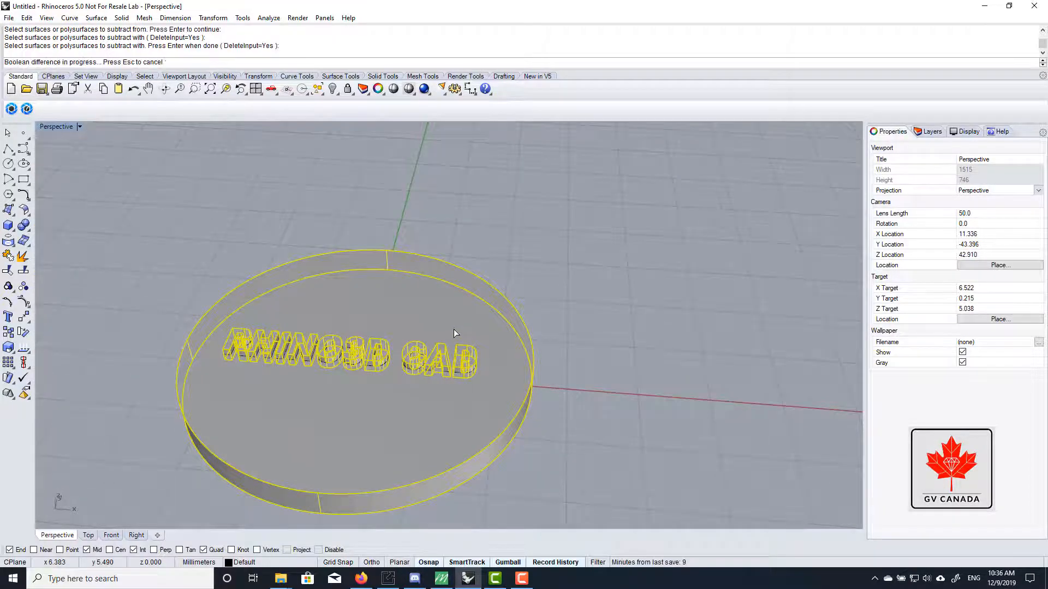
{"action": "left_click", "coordinate": [523, 314]}
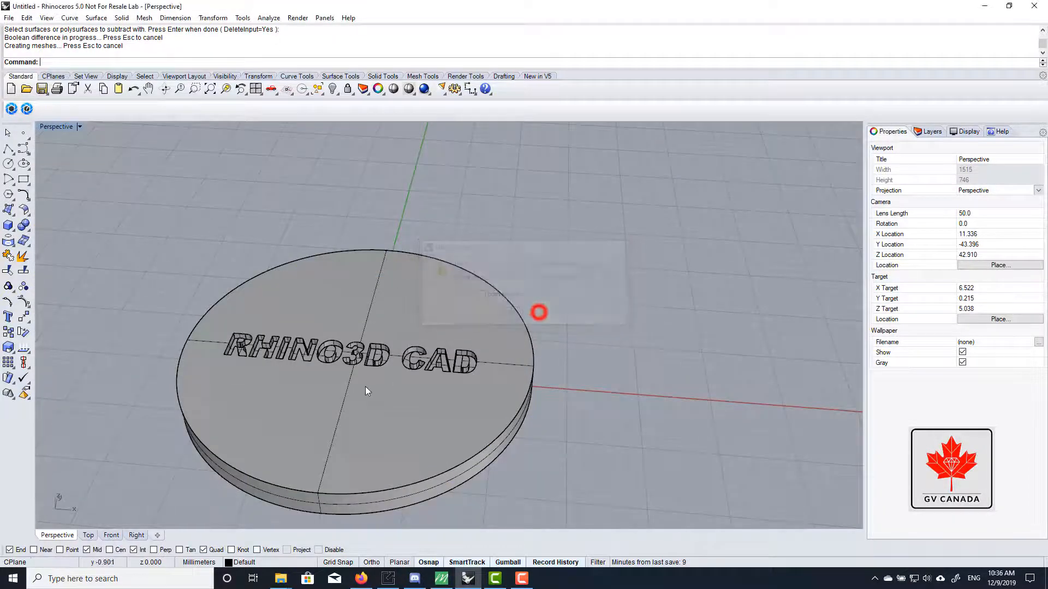
Step: Examine the engraved RHINO3D CAD lettering on the disc up close, from directly above and from low side angles
{"action": "scroll", "coordinate": [538, 312], "scroll_direction": "up", "scroll_amount": 8}
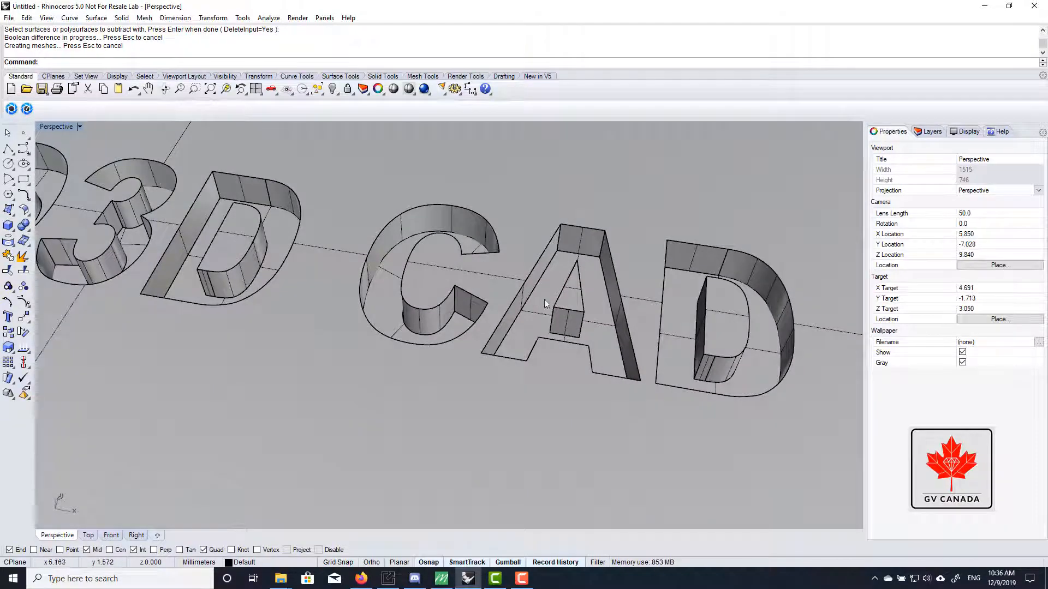
{"action": "scroll", "coordinate": [635, 398], "scroll_direction": "down", "scroll_amount": 10}
{"action": "right_click_drag", "start_coordinate": [540, 333], "coordinate": [537, 391]}
{"action": "scroll", "coordinate": [590, 387], "scroll_direction": "down", "scroll_amount": 5}
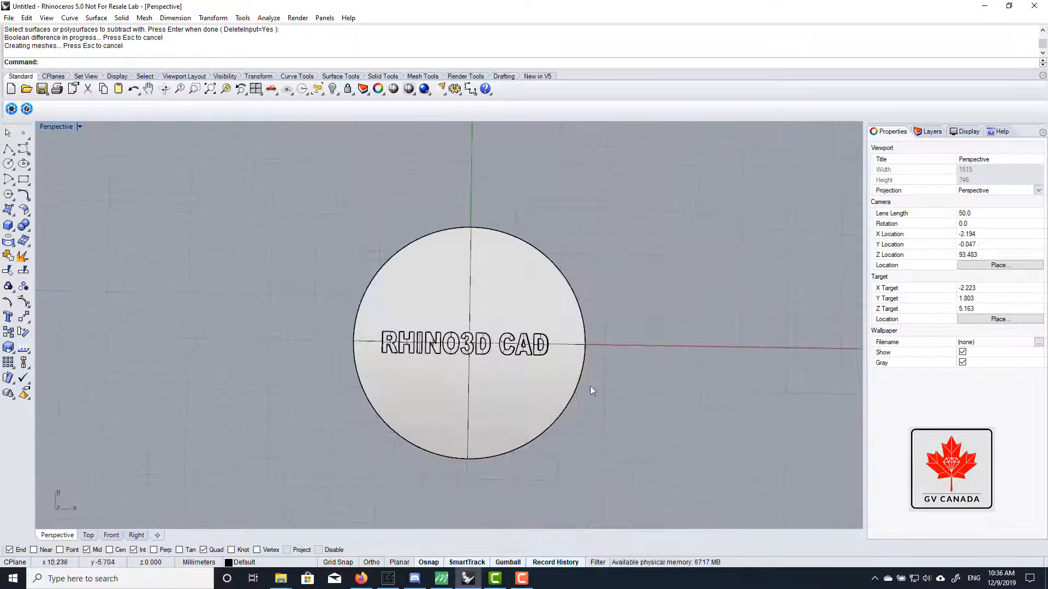
{"action": "scroll", "coordinate": [604, 374], "scroll_direction": "up", "scroll_amount": 4}
{"action": "right_click_drag", "start_coordinate": [604, 374], "coordinate": [470, 372]}
{"action": "scroll", "coordinate": [505, 348], "scroll_direction": "up", "scroll_amount": 6}
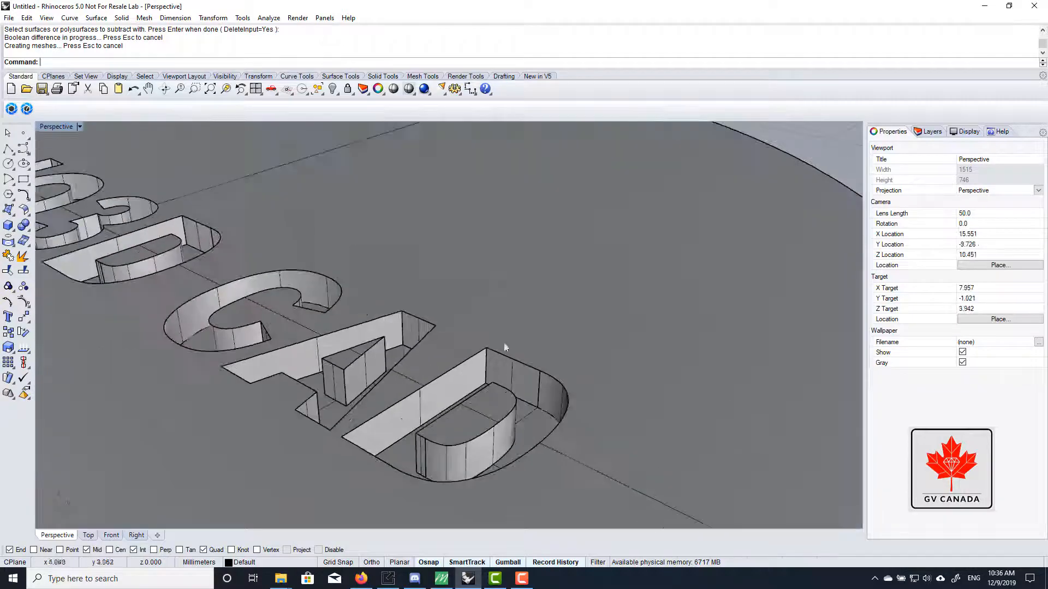
{"action": "scroll", "coordinate": [505, 347], "scroll_direction": "down", "scroll_amount": 7}
{"action": "mouse_move", "coordinate": [514, 407]}
{"action": "right_mouse_down"}
{"action": "mouse_move", "coordinate": [533, 412]}
{"action": "mouse_move", "coordinate": [522, 404]}
{"action": "right_mouse_up"}
{"action": "scroll", "coordinate": [527, 399], "scroll_direction": "down", "scroll_amount": 6}
{"action": "scroll", "coordinate": [306, 366], "scroll_direction": "up", "scroll_amount": 8}
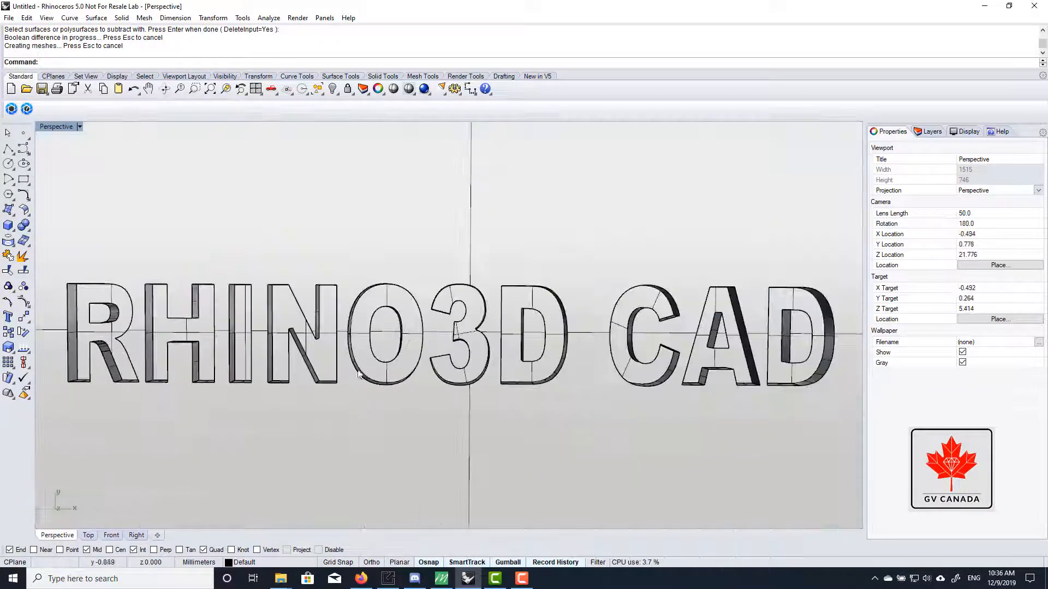
{"action": "scroll", "coordinate": [358, 374], "scroll_direction": "up", "scroll_amount": 5}
{"action": "scroll", "coordinate": [298, 386], "scroll_direction": "down", "scroll_amount": 8}
{"action": "right_click_drag", "start_coordinate": [639, 399], "coordinate": [470, 323]}
{"action": "scroll", "coordinate": [472, 305], "scroll_direction": "up", "scroll_amount": 7}
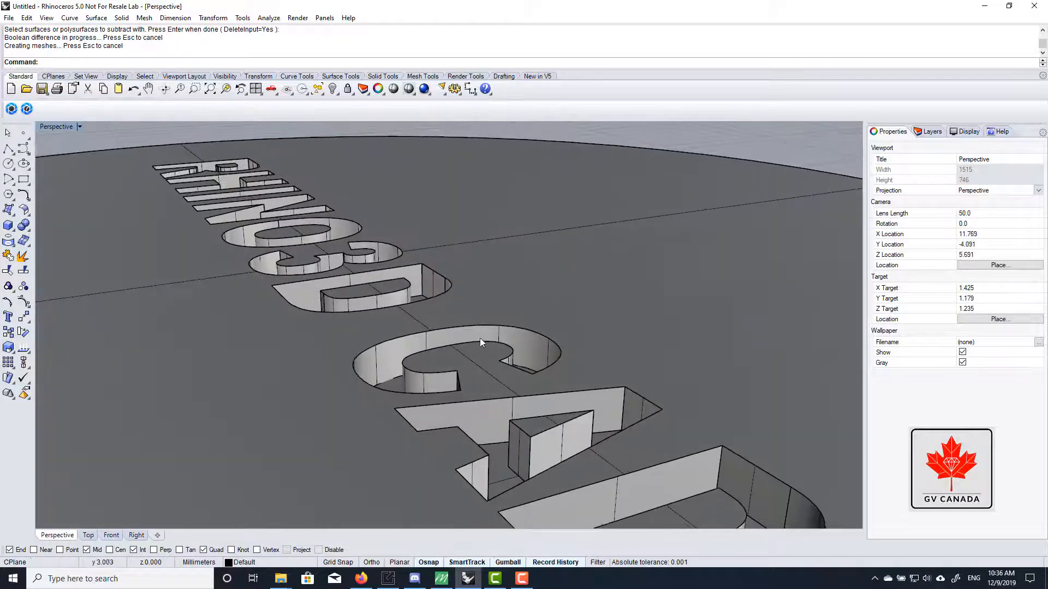
{"action": "scroll", "coordinate": [486, 331], "scroll_direction": "down", "scroll_amount": 10}
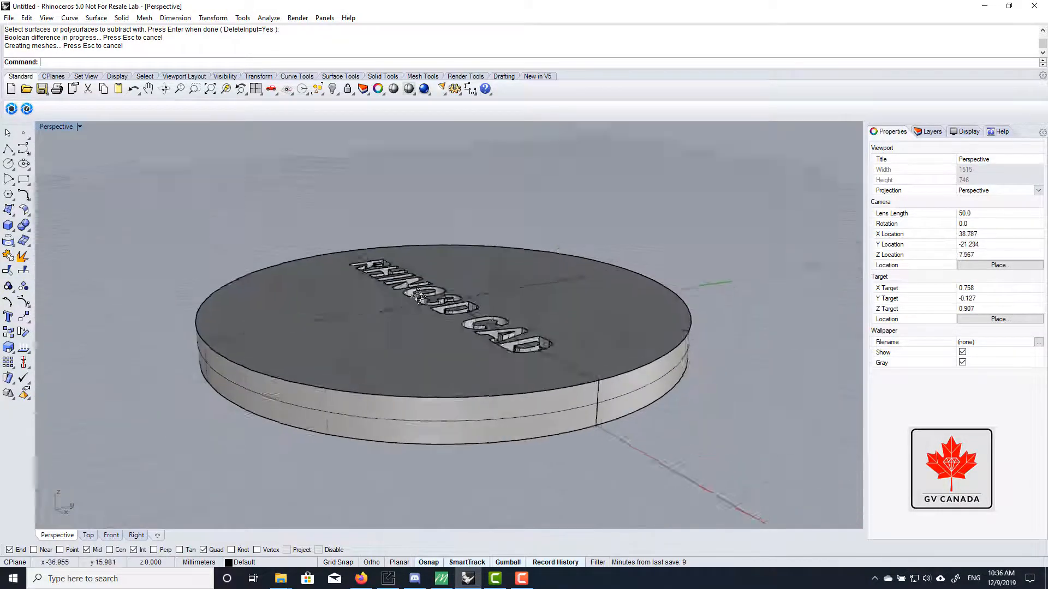
{"action": "right_click_drag", "start_coordinate": [419, 296], "coordinate": [429, 321]}
{"action": "scroll", "coordinate": [510, 343], "scroll_direction": "up", "scroll_amount": 7}
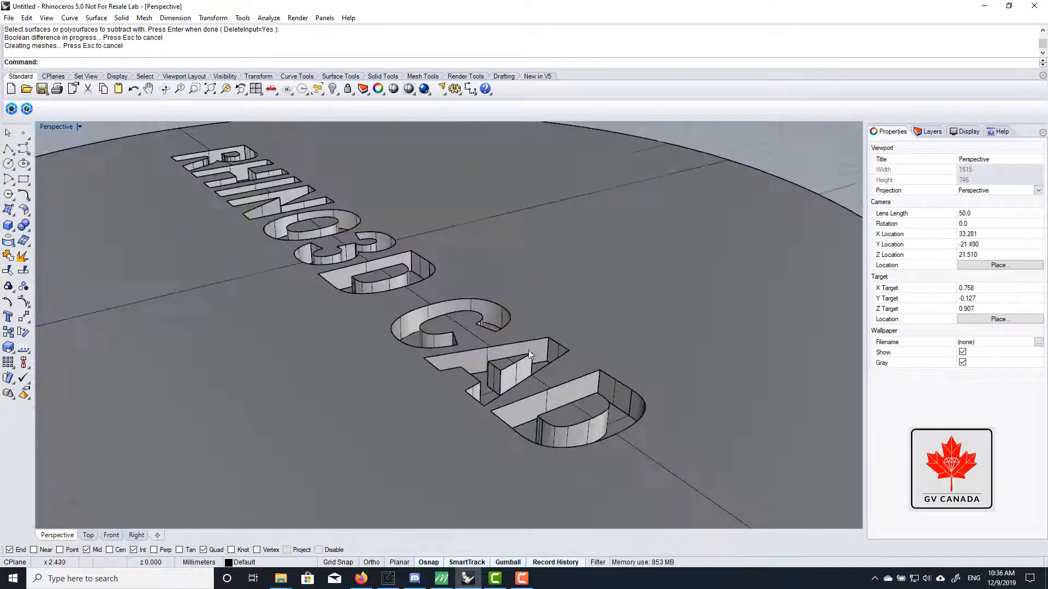
{"action": "right_click_drag", "start_coordinate": [559, 342], "coordinate": [491, 344]}
{"action": "scroll", "coordinate": [512, 325], "scroll_direction": "down", "scroll_amount": 5}
{"action": "scroll", "coordinate": [480, 311], "scroll_direction": "down", "scroll_amount": 3}
{"action": "right_click_drag", "start_coordinate": [472, 292], "coordinate": [555, 341]}
{"action": "scroll", "coordinate": [491, 311], "scroll_direction": "up", "scroll_amount": 5}
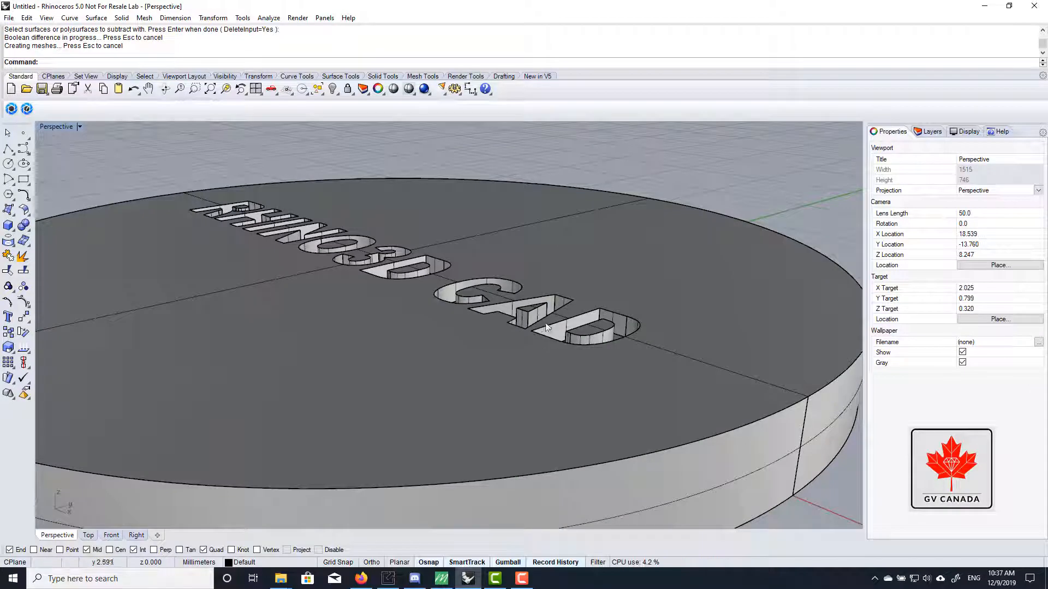
{"action": "scroll", "coordinate": [554, 267], "scroll_direction": "down", "scroll_amount": 5}
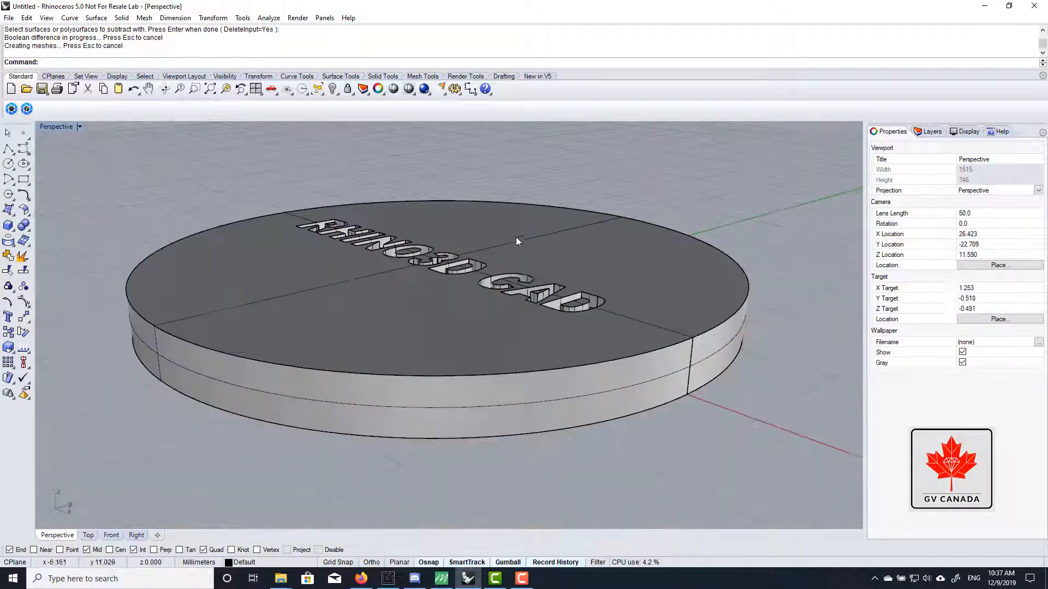
{"action": "right_click_drag", "start_coordinate": [515, 237], "coordinate": [537, 368]}
{"action": "scroll", "coordinate": [480, 295], "scroll_direction": "up", "scroll_amount": 7}
{"action": "scroll", "coordinate": [561, 311], "scroll_direction": "down", "scroll_amount": 5}
{"action": "scroll", "coordinate": [538, 368], "scroll_direction": "up", "scroll_amount": 5}
{"action": "scroll", "coordinate": [401, 336], "scroll_direction": "up", "scroll_amount": 3}
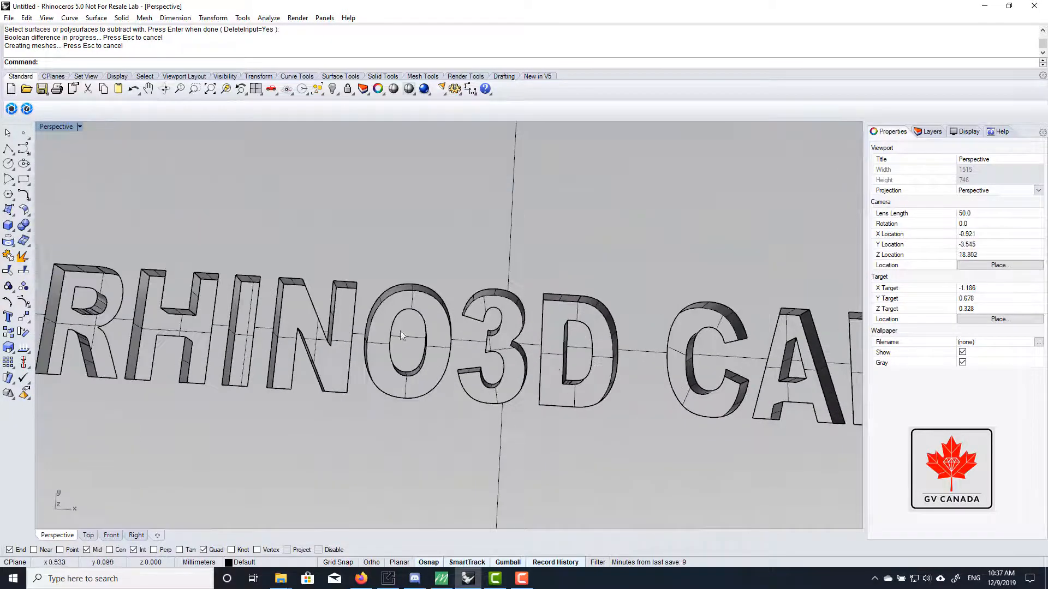
{"action": "scroll", "coordinate": [584, 382], "scroll_direction": "down", "scroll_amount": 5}
{"action": "mouse_move", "coordinate": [584, 382]}
{"action": "right_mouse_down"}
{"action": "mouse_move", "coordinate": [542, 292]}
{"action": "mouse_move", "coordinate": [571, 335]}
{"action": "mouse_move", "coordinate": [573, 386]}
{"action": "right_mouse_up"}
{"action": "scroll", "coordinate": [573, 386], "scroll_direction": "down", "scroll_amount": 2}
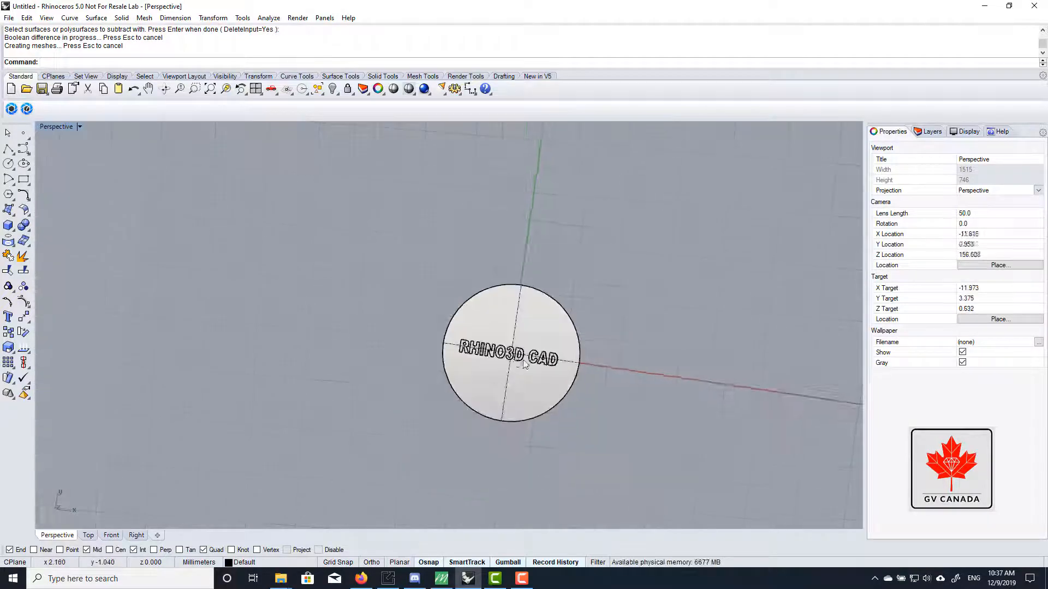
{"action": "scroll", "coordinate": [546, 345], "scroll_direction": "up", "scroll_amount": 3}
{"action": "right_click_drag", "start_coordinate": [546, 345], "coordinate": [554, 224]}
{"action": "scroll", "coordinate": [554, 224], "scroll_direction": "down", "scroll_amount": 2}
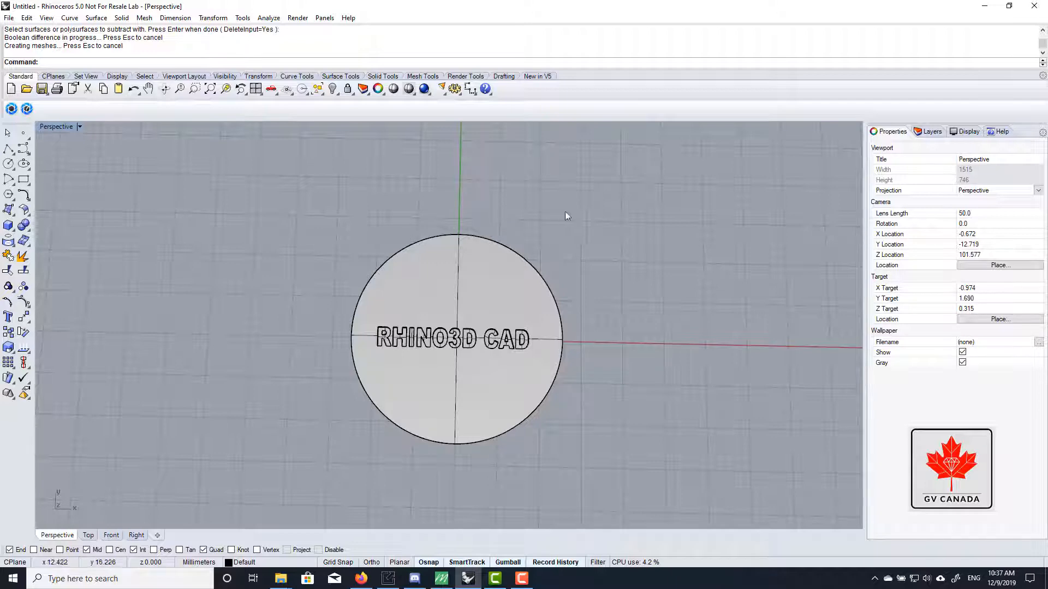
Step: Delete all objects, including the engraved disc and the text curves, to empty the model
{"action": "key", "text": "ctrl+a"}
{"action": "key", "text": "Delete"}
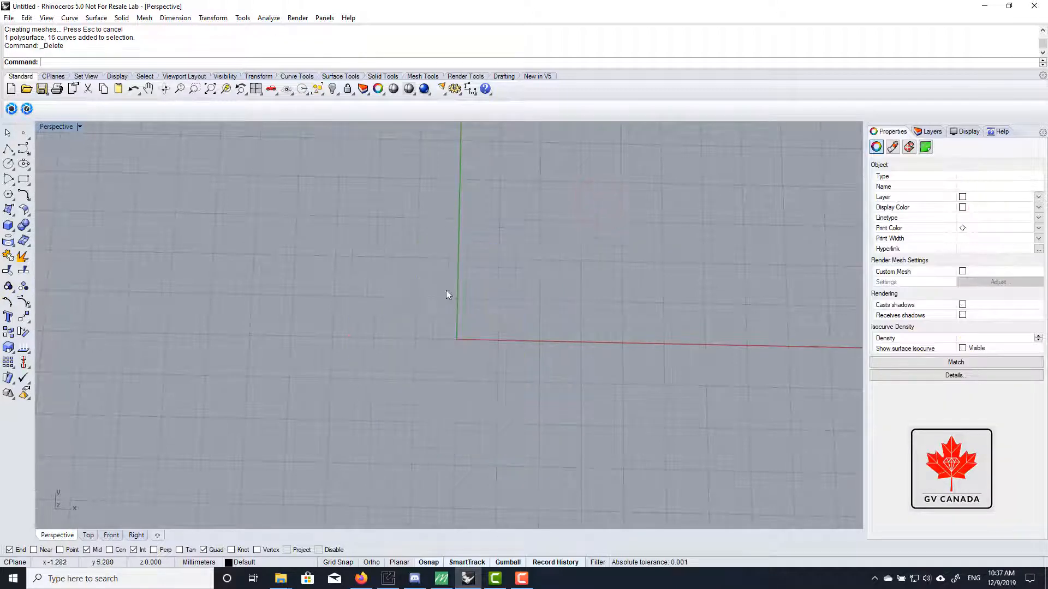
{"action": "left_click", "coordinate": [441, 276]}
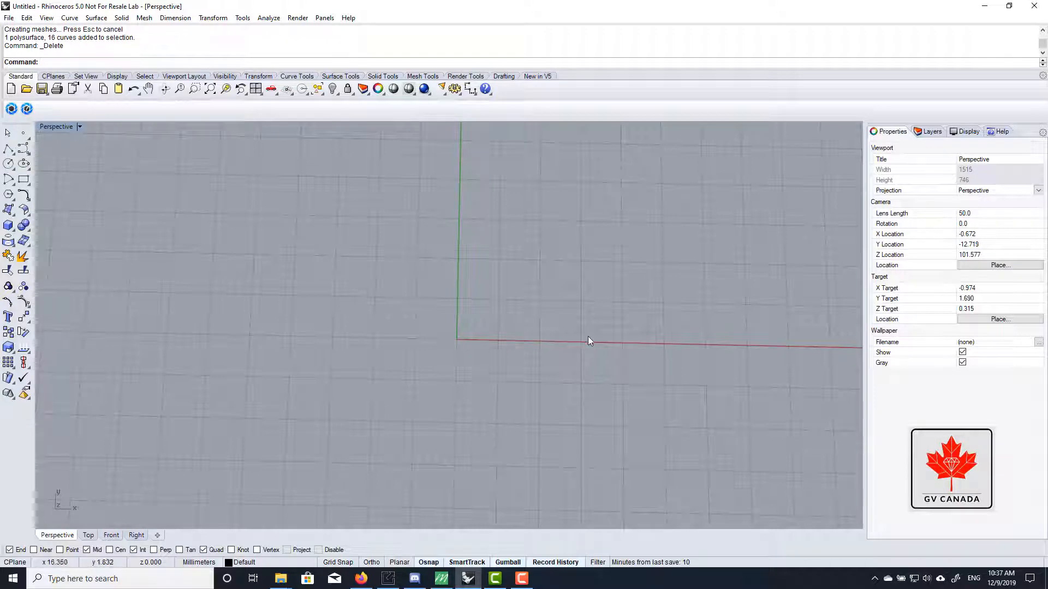
Step: Draw an arc by start, end and direction just beside the Y axis, from above the X axis to below it, bulging towards positive X
{"action": "scroll", "coordinate": [587, 336], "scroll_direction": "down", "scroll_amount": 6}
{"action": "right_click_drag", "start_coordinate": [544, 291], "coordinate": [549, 303]}
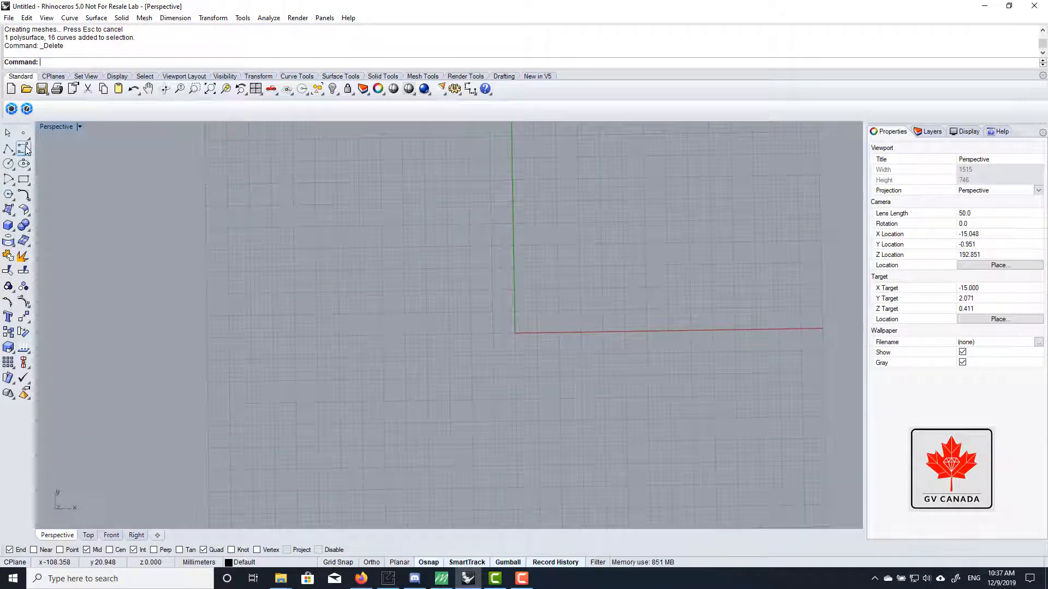
{"action": "scroll", "coordinate": [604, 355], "scroll_direction": "up", "scroll_amount": 3}
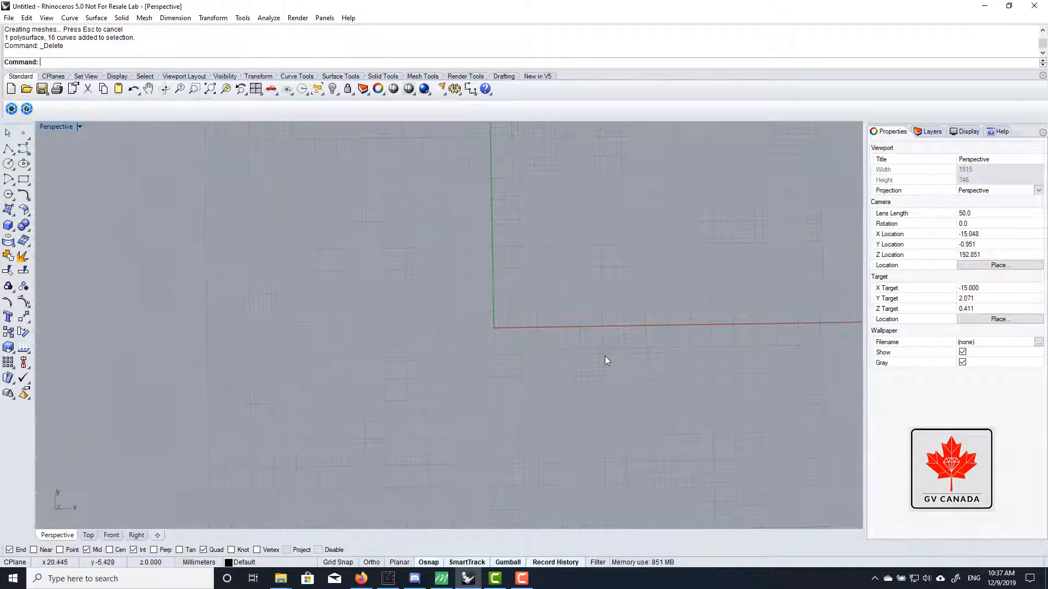
{"action": "left_click", "coordinate": [10, 183]}
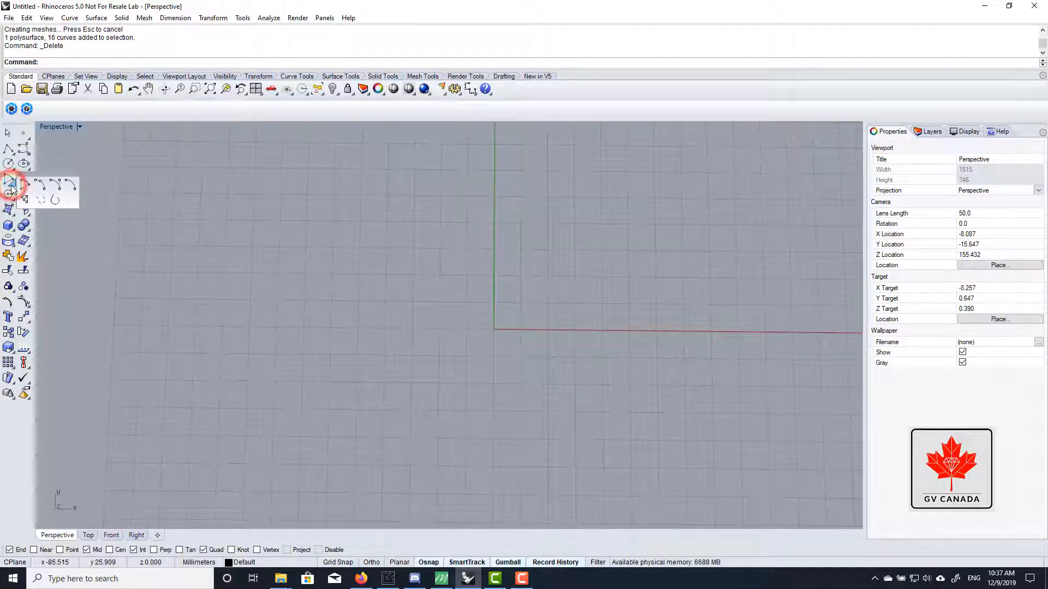
{"action": "left_click", "coordinate": [59, 188]}
{"action": "scroll", "coordinate": [466, 274], "scroll_direction": "down", "scroll_amount": 3}
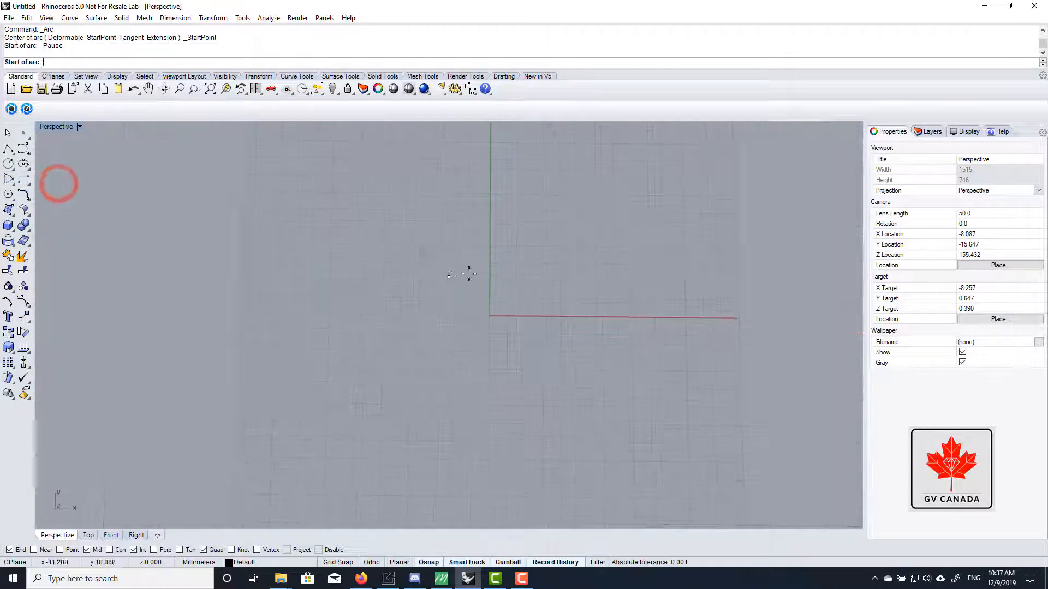
{"action": "left_click", "coordinate": [480, 209]}
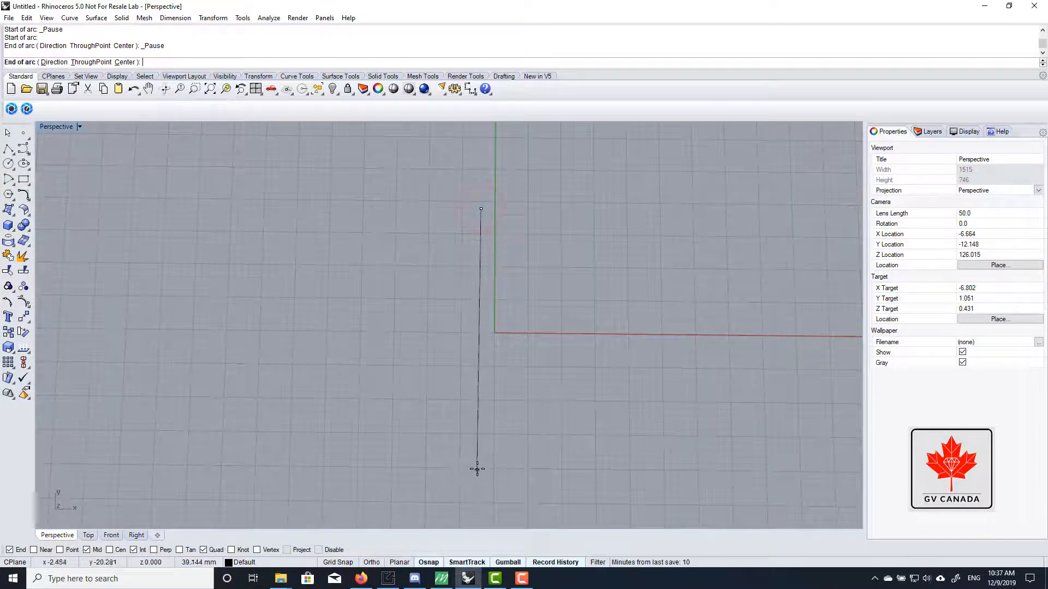
{"action": "left_click", "coordinate": [478, 437]}
{"action": "key", "text": "d"}
{"action": "key", "text": "Return"}
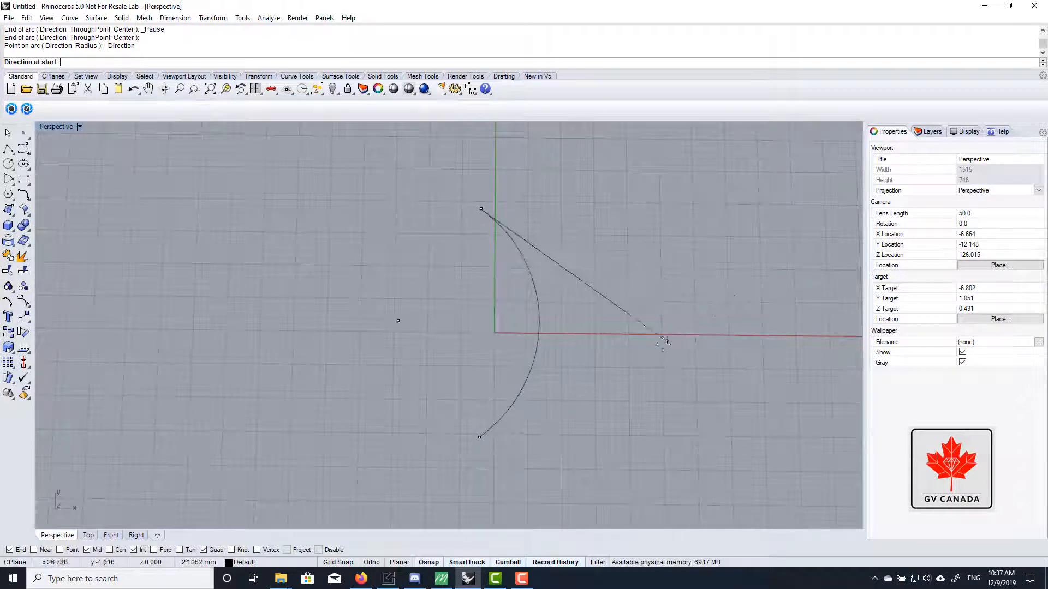
{"action": "left_click", "coordinate": [691, 315]}
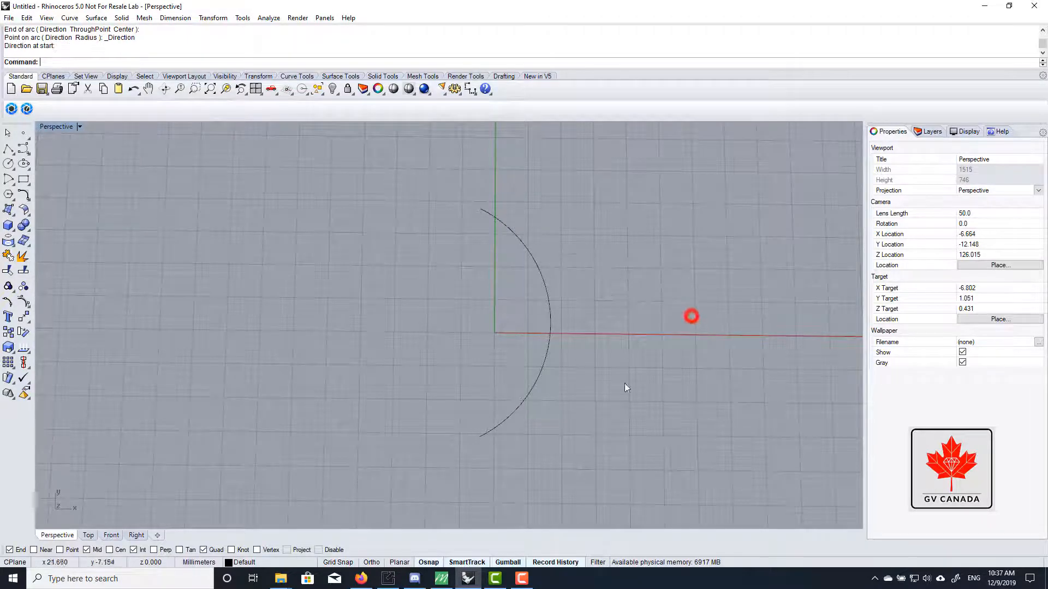
Step: Mirror the arc across the Y axis, keeping the original, so the two arcs cross at both ends
{"action": "scroll", "coordinate": [554, 328], "scroll_direction": "down", "scroll_amount": 3}
{"action": "scroll", "coordinate": [563, 345], "scroll_direction": "up", "scroll_amount": 3}
{"action": "left_click", "coordinate": [563, 345]}
{"action": "scroll", "coordinate": [529, 309], "scroll_direction": "down", "scroll_amount": 2}
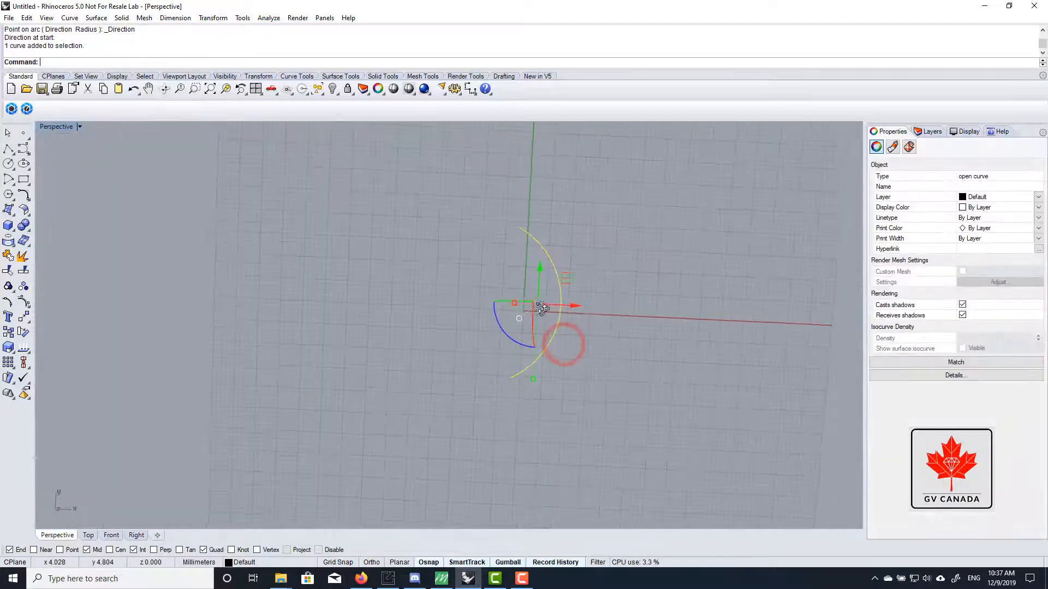
{"action": "scroll", "coordinate": [559, 313], "scroll_direction": "up", "scroll_amount": 2}
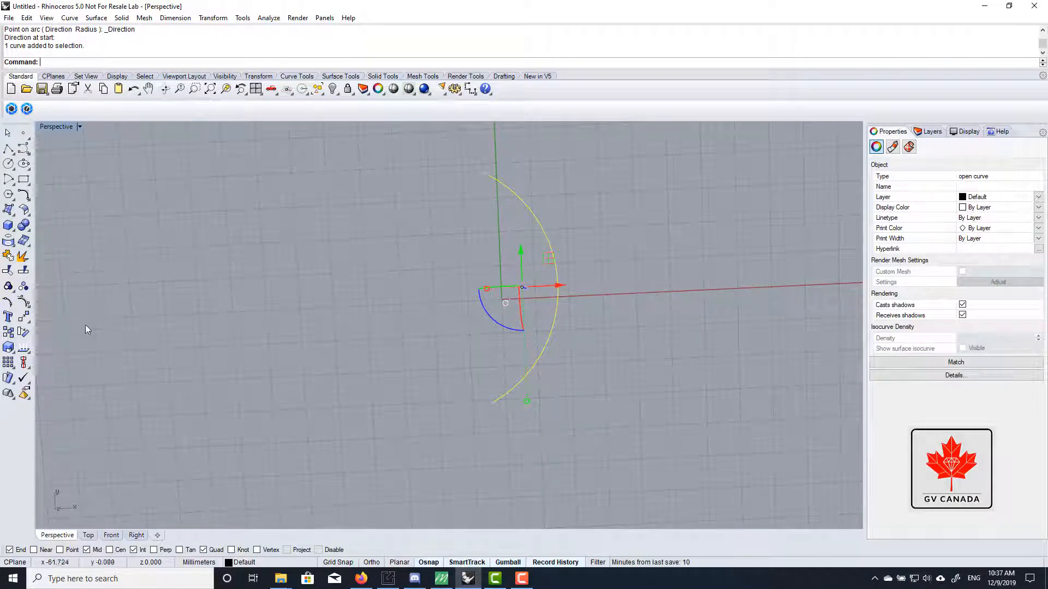
{"action": "left_click", "coordinate": [29, 325]}
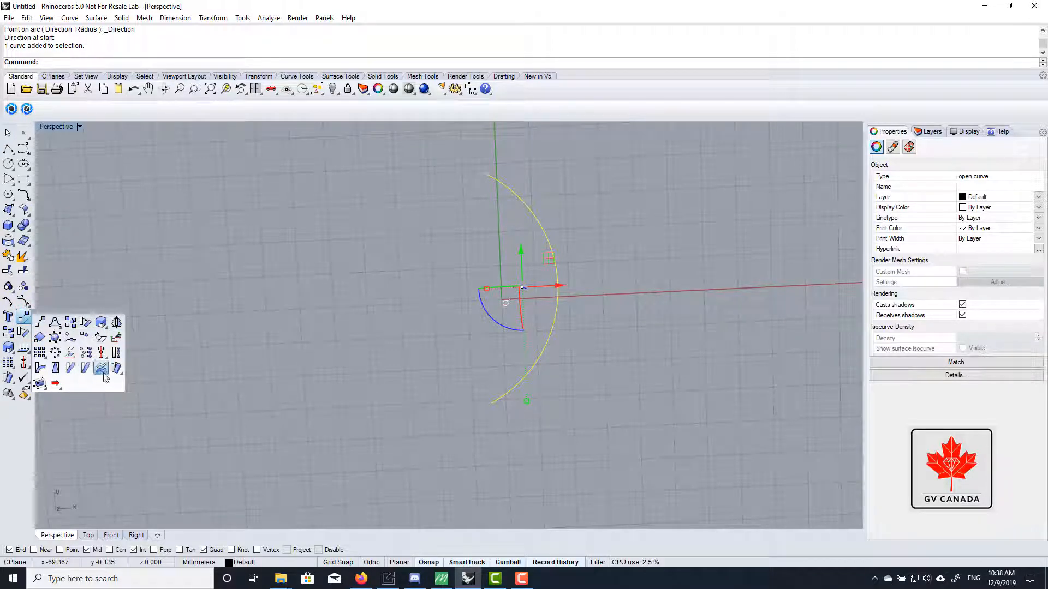
{"action": "left_click", "coordinate": [118, 322]}
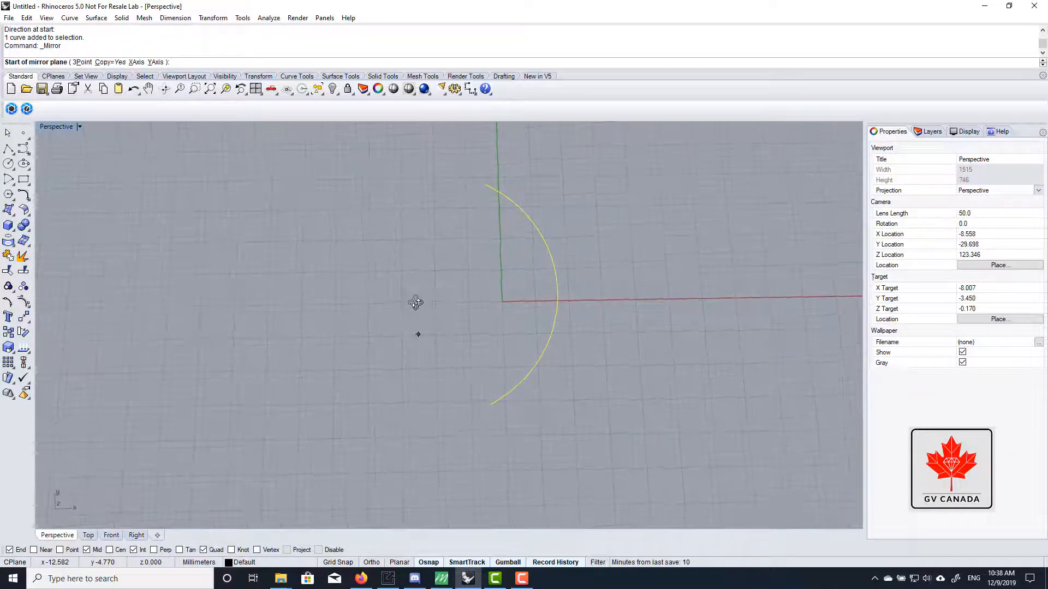
{"action": "right_click_drag", "start_coordinate": [416, 303], "coordinate": [398, 284]}
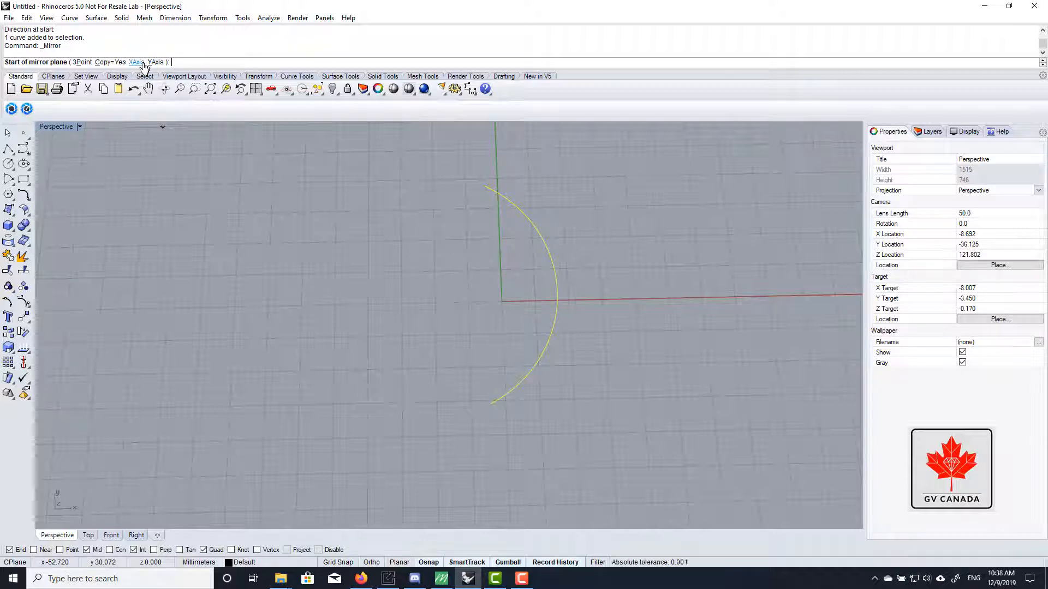
{"action": "right_click_drag", "start_coordinate": [474, 416], "coordinate": [465, 312]}
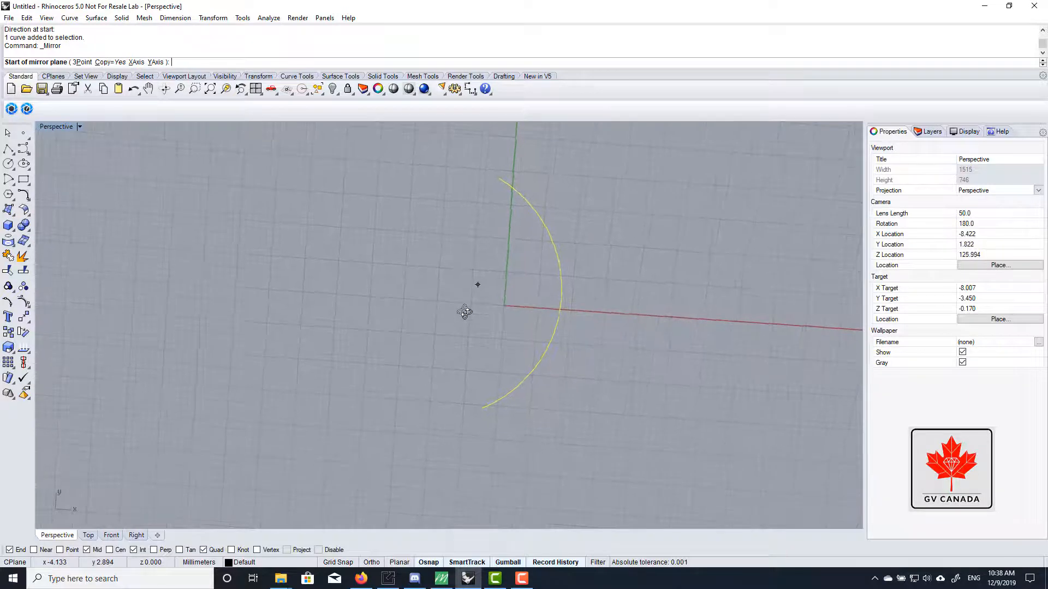
{"action": "left_click", "coordinate": [159, 62]}
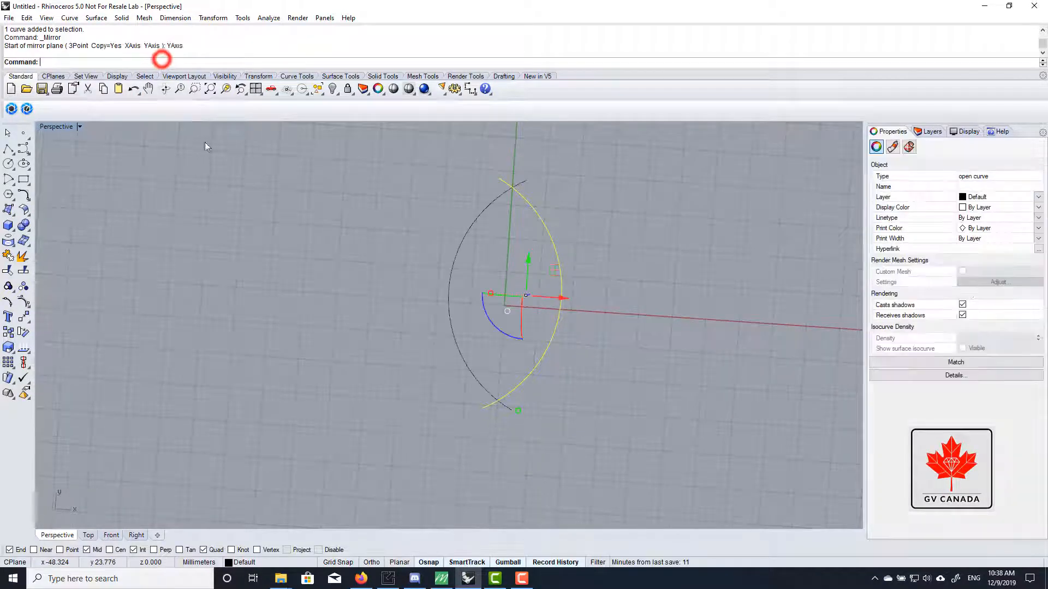
{"action": "mouse_move", "coordinate": [571, 329]}
{"action": "right_mouse_down"}
{"action": "mouse_move", "coordinate": [578, 234]}
{"action": "mouse_move", "coordinate": [575, 342]}
{"action": "right_mouse_up"}
{"action": "right_click", "coordinate": [575, 343]}
{"action": "key", "text": "Escape"}
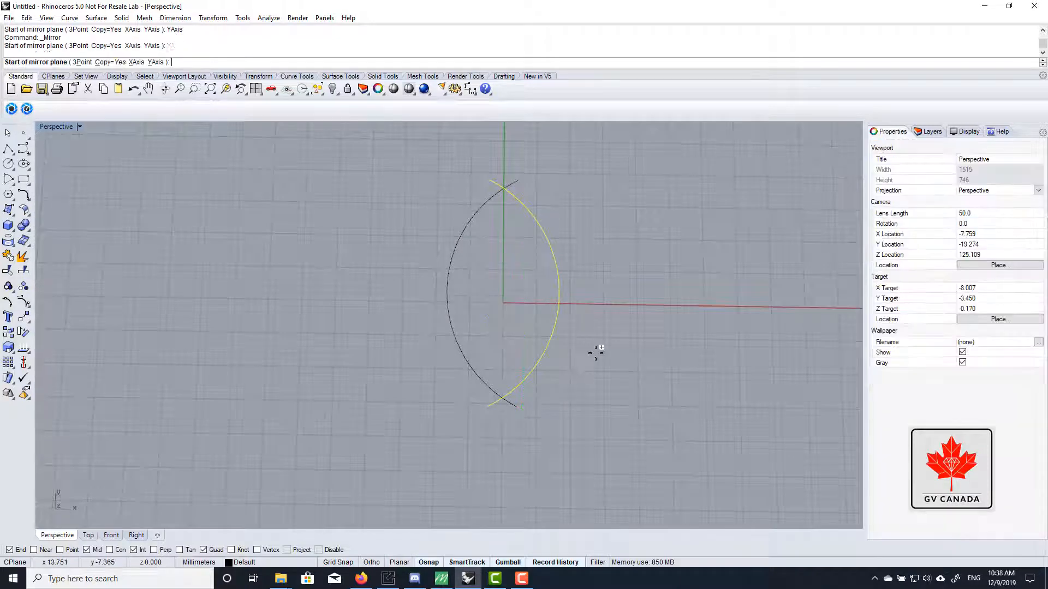
Step: Rescale the original arc along the Y direction with the gumball, letting the mirrored arc follow through history
{"action": "scroll", "coordinate": [500, 277], "scroll_direction": "up", "scroll_amount": 2}
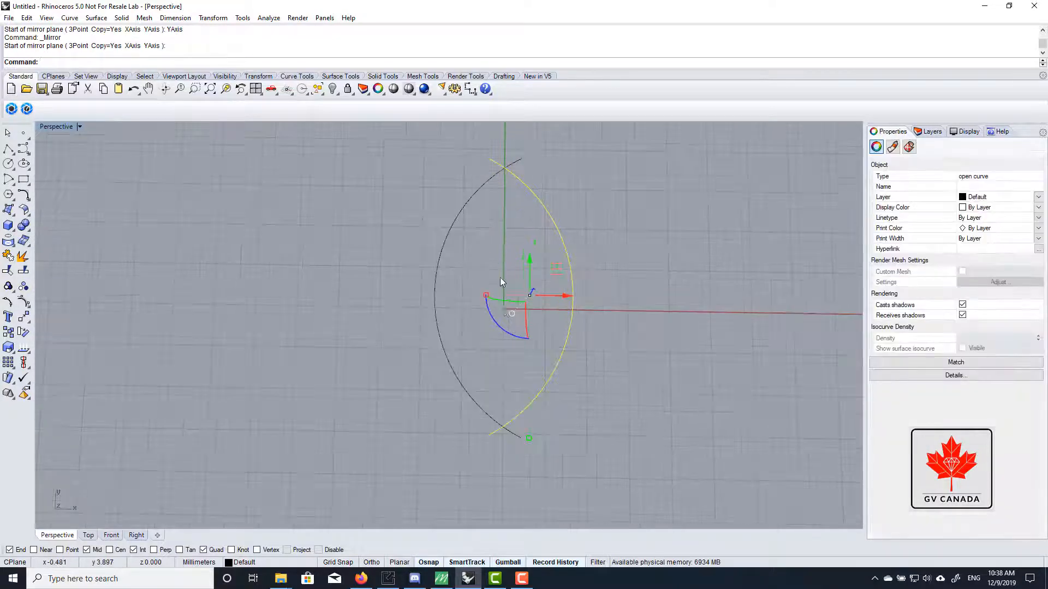
{"action": "left_click", "coordinate": [633, 219]}
{"action": "right_click_drag", "start_coordinate": [591, 282], "coordinate": [538, 428]}
{"action": "left_click", "coordinate": [566, 338]}
{"action": "mouse_move", "coordinate": [526, 416]}
{"action": "left_mouse_down"}
{"action": "mouse_move", "coordinate": [531, 432]}
{"action": "mouse_move", "coordinate": [533, 398]}
{"action": "left_mouse_up"}
{"action": "scroll", "coordinate": [534, 392], "scroll_direction": "down", "scroll_amount": 5}
{"action": "scroll", "coordinate": [535, 396], "scroll_direction": "up", "scroll_amount": 4}
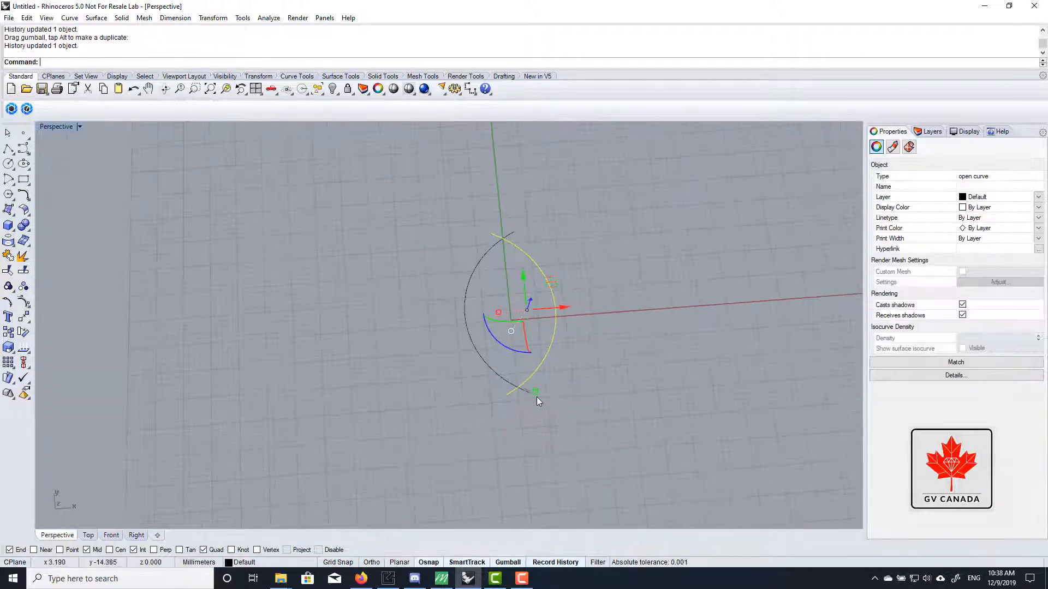
Step: Examine the two mirrored arcs and their crossing ends near the Y axis from several distances and angles
{"action": "right_click_drag", "start_coordinate": [536, 394], "coordinate": [536, 414]}
{"action": "right_click_drag", "start_coordinate": [483, 155], "coordinate": [592, 330]}
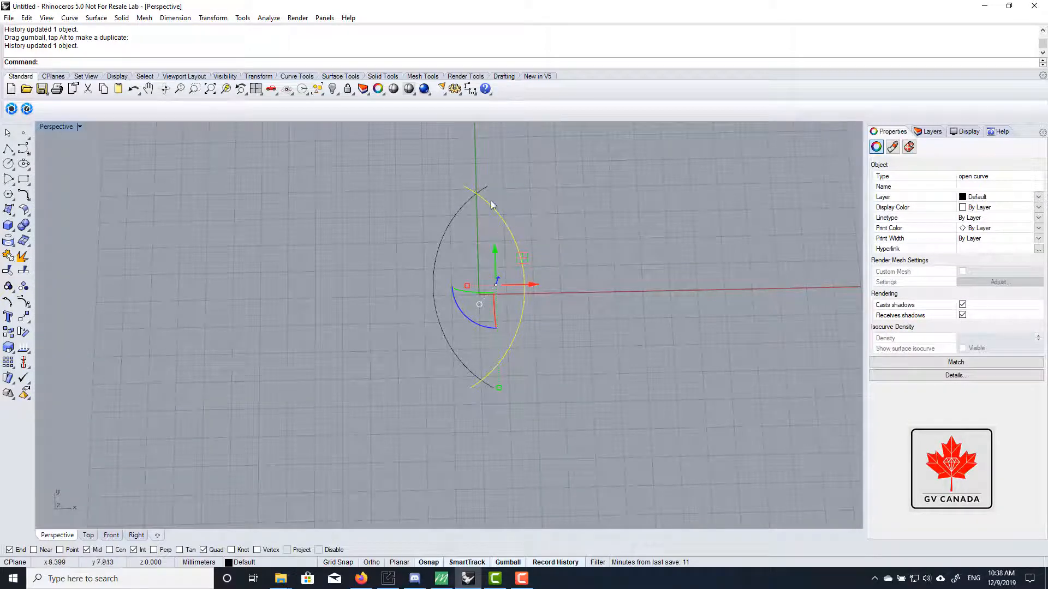
{"action": "scroll", "coordinate": [513, 262], "scroll_direction": "up", "scroll_amount": 4}
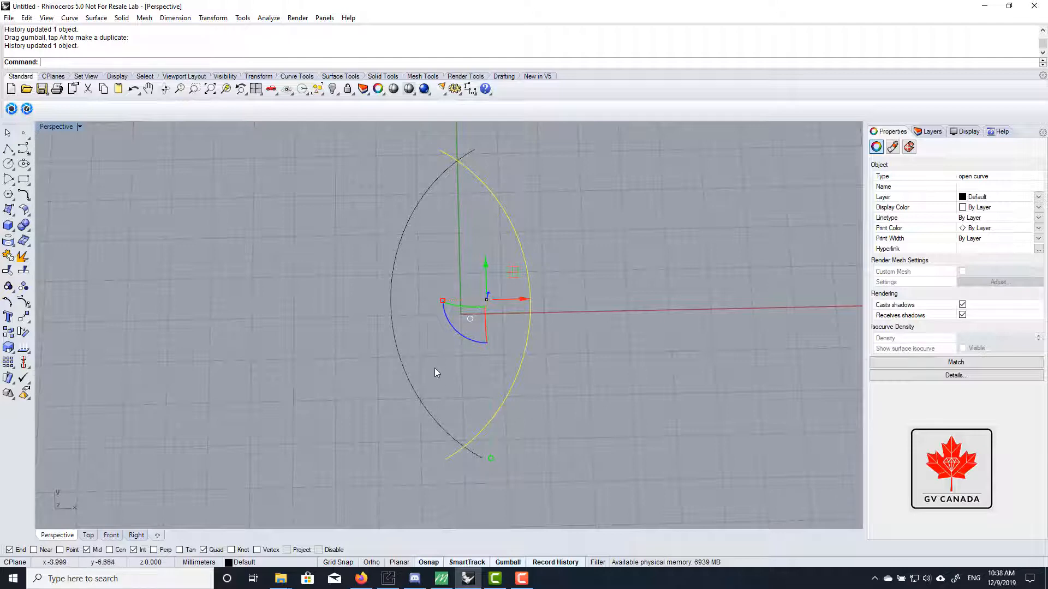
{"action": "right_click_drag", "start_coordinate": [435, 368], "coordinate": [476, 355]}
{"action": "scroll", "coordinate": [466, 323], "scroll_direction": "down", "scroll_amount": 4}
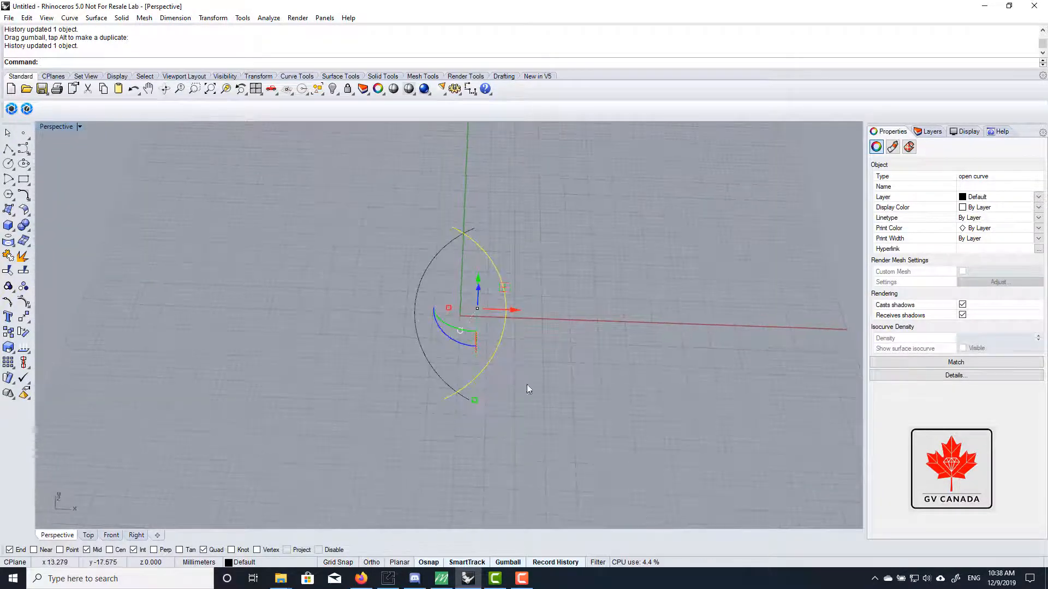
{"action": "scroll", "coordinate": [476, 366], "scroll_direction": "up", "scroll_amount": 6}
{"action": "right_click_drag", "start_coordinate": [531, 330], "coordinate": [542, 358]}
{"action": "scroll", "coordinate": [540, 358], "scroll_direction": "down", "scroll_amount": 6}
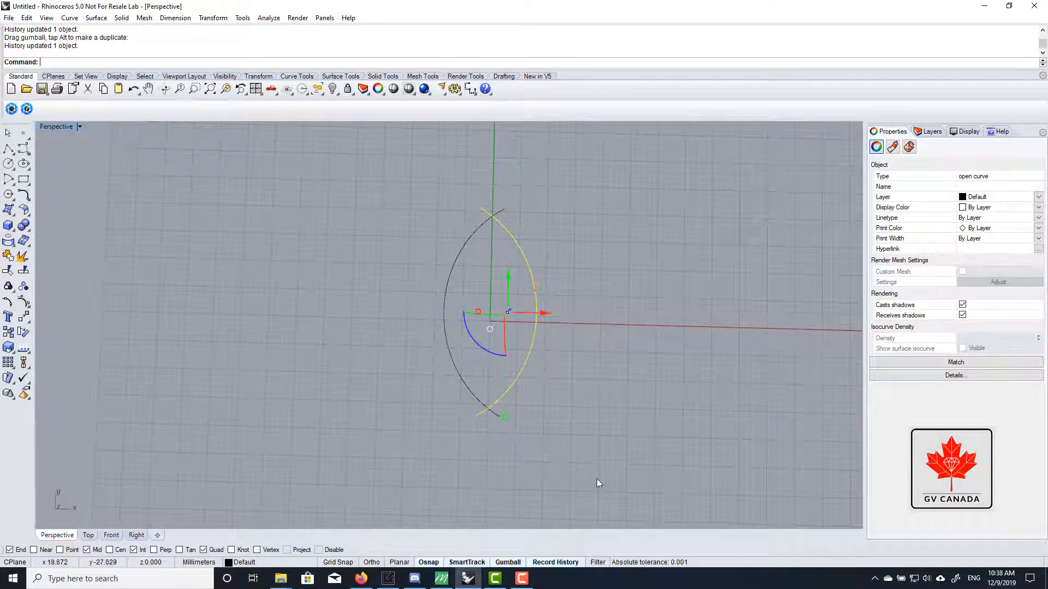
Step: Stretch the original arc further along Y with the gumball, so the history-linked mirrored arc lengthens too
{"action": "left_click", "coordinate": [562, 561]}
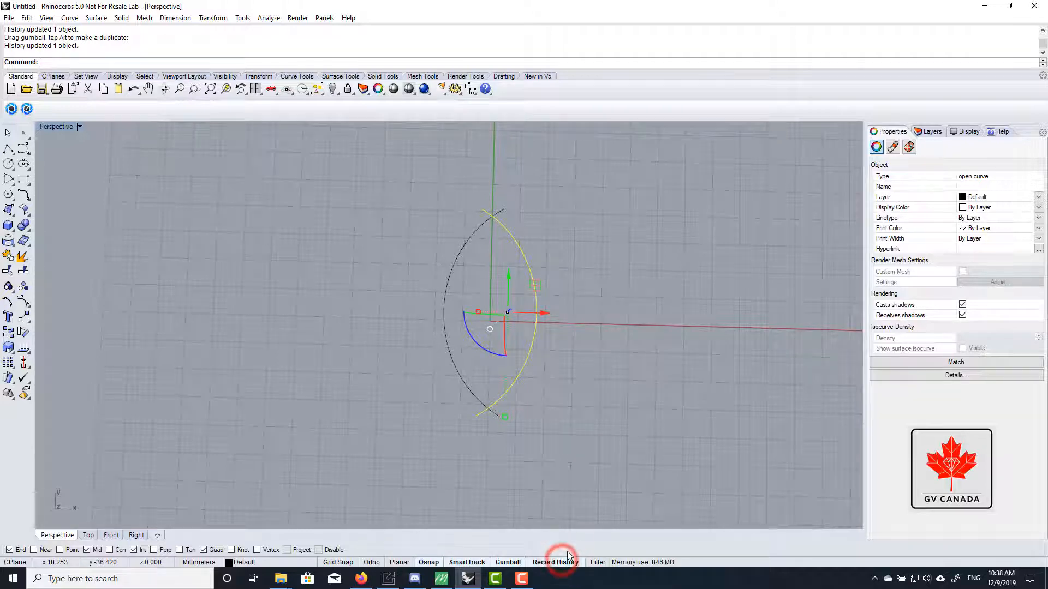
{"action": "left_click", "coordinate": [577, 480]}
{"action": "left_click", "coordinate": [528, 362]}
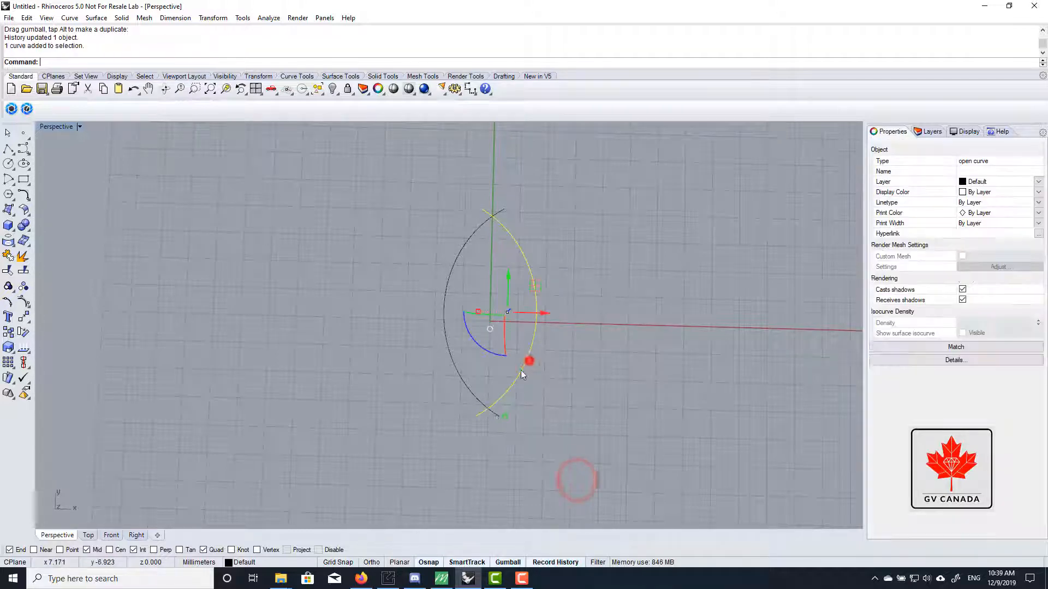
{"action": "mouse_move", "coordinate": [505, 414]}
{"action": "left_mouse_down"}
{"action": "mouse_move", "coordinate": [505, 391]}
{"action": "mouse_move", "coordinate": [506, 425]}
{"action": "left_mouse_up"}
{"action": "scroll", "coordinate": [522, 290], "scroll_direction": "up", "scroll_amount": 4}
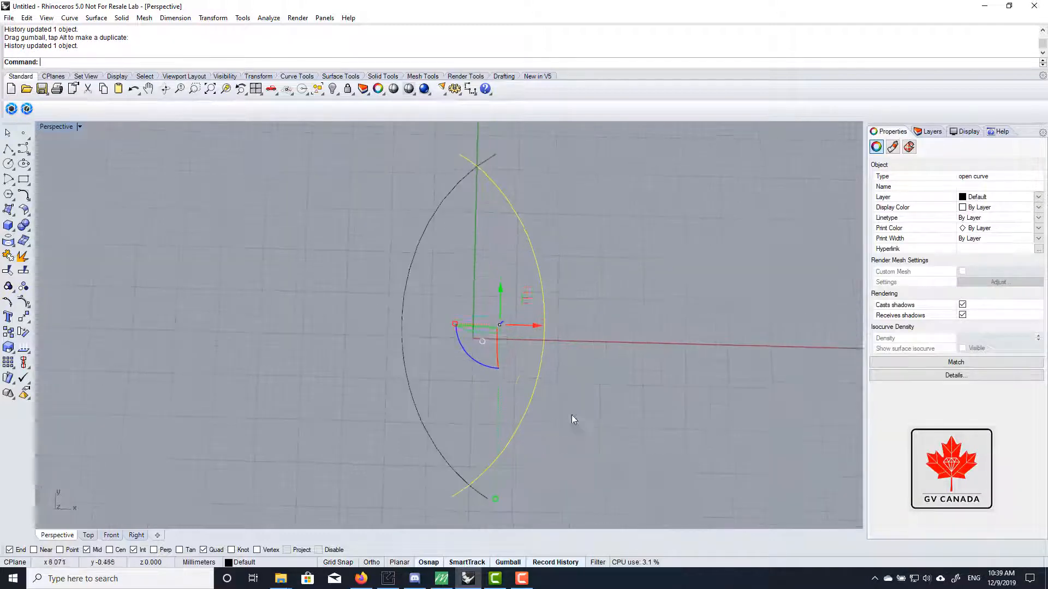
Step: Inspect the lengthened leaf outline formed by the two arcs, and clear the selection
{"action": "right_click_drag", "start_coordinate": [571, 414], "coordinate": [539, 360]}
{"action": "scroll", "coordinate": [535, 346], "scroll_direction": "down", "scroll_amount": 3}
{"action": "scroll", "coordinate": [535, 375], "scroll_direction": "up", "scroll_amount": 3}
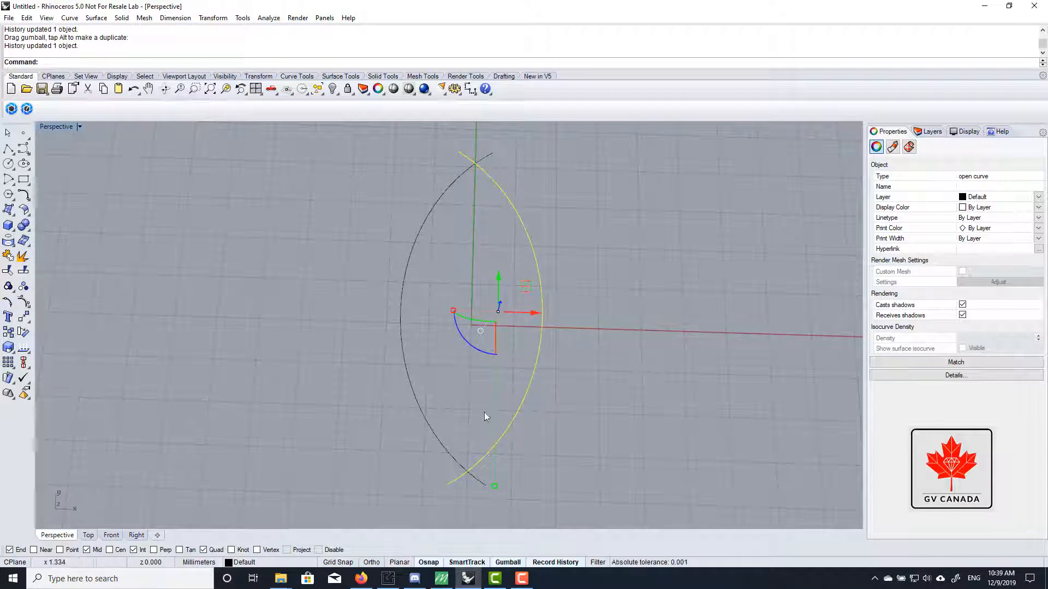
{"action": "scroll", "coordinate": [477, 402], "scroll_direction": "down", "scroll_amount": 2}
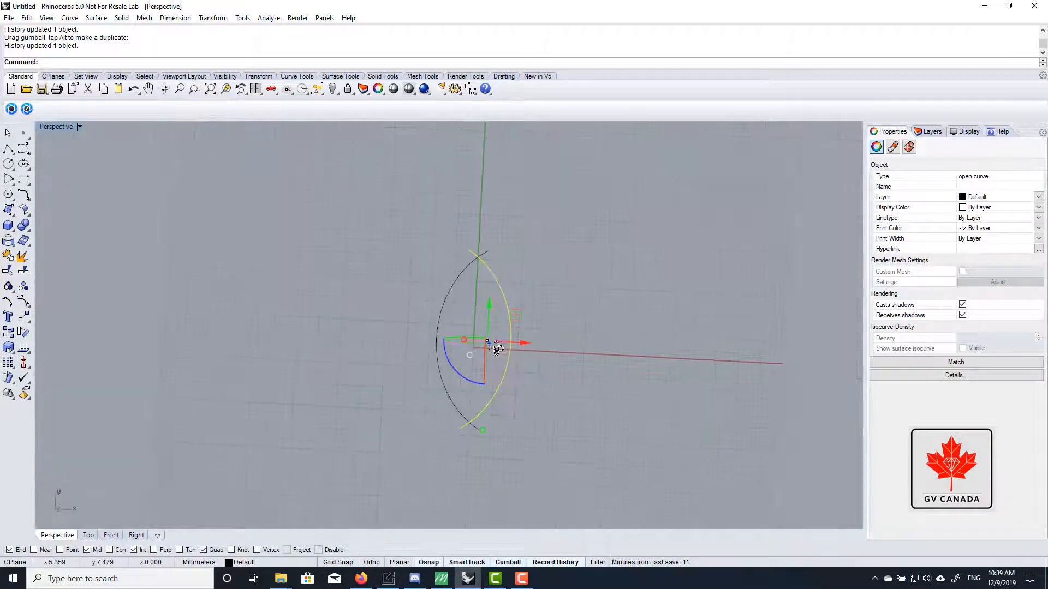
{"action": "scroll", "coordinate": [466, 342], "scroll_direction": "up", "scroll_amount": 2}
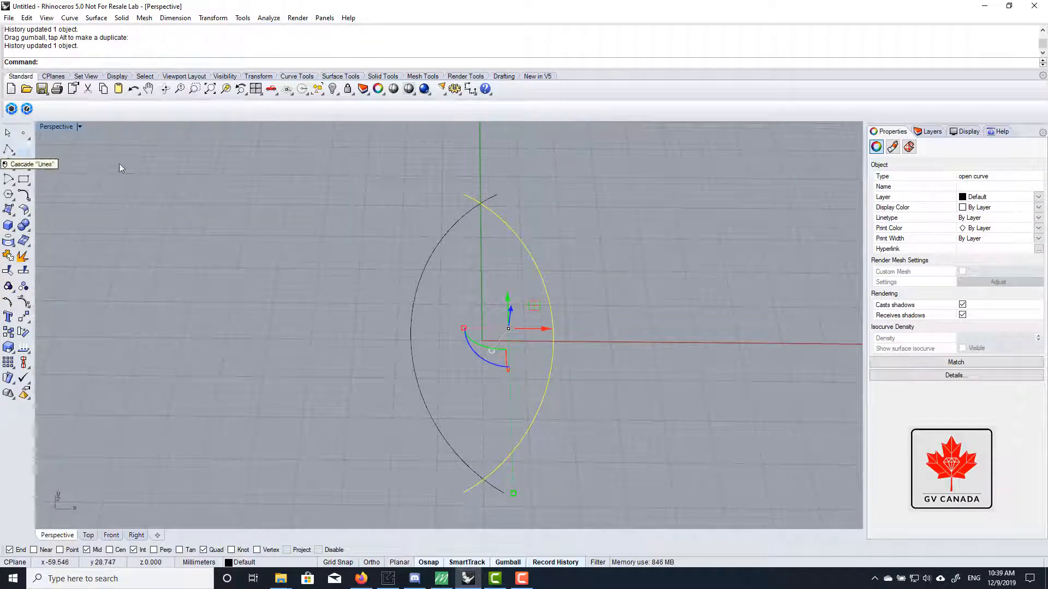
{"action": "scroll", "coordinate": [405, 219], "scroll_direction": "down", "scroll_amount": 1}
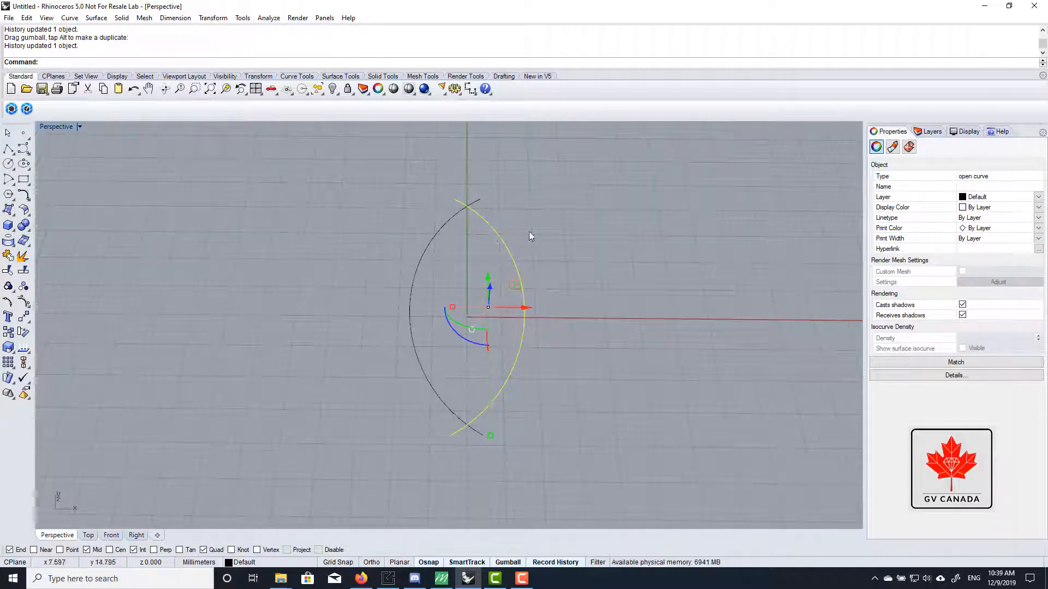
{"action": "right_click_drag", "start_coordinate": [531, 232], "coordinate": [561, 222]}
{"action": "left_click", "coordinate": [560, 222]}
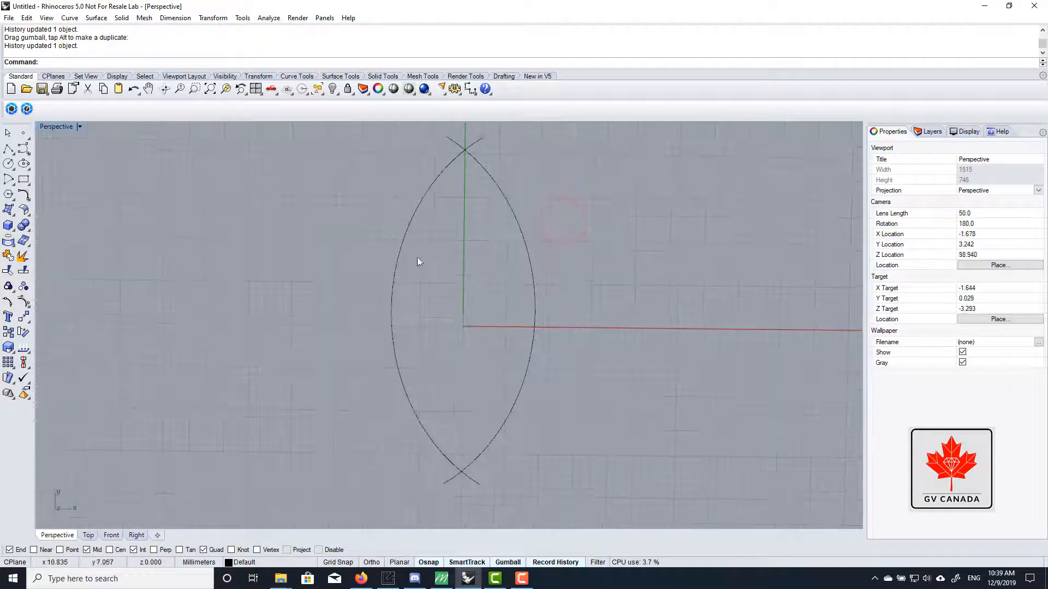
Step: Trim the four overhanging ends beyond both crossings of the arcs, using each arc as a cutter, and dismiss the history warning
{"action": "key", "text": "ctrl+a"}
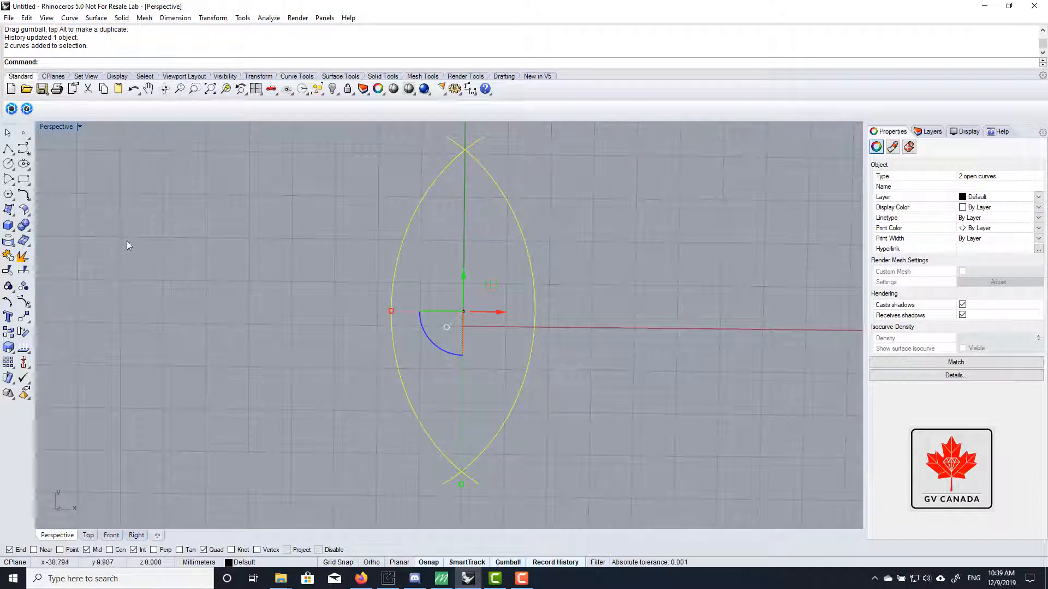
{"action": "left_click", "coordinate": [9, 271]}
{"action": "left_click", "coordinate": [477, 139]}
{"action": "left_click", "coordinate": [449, 141]}
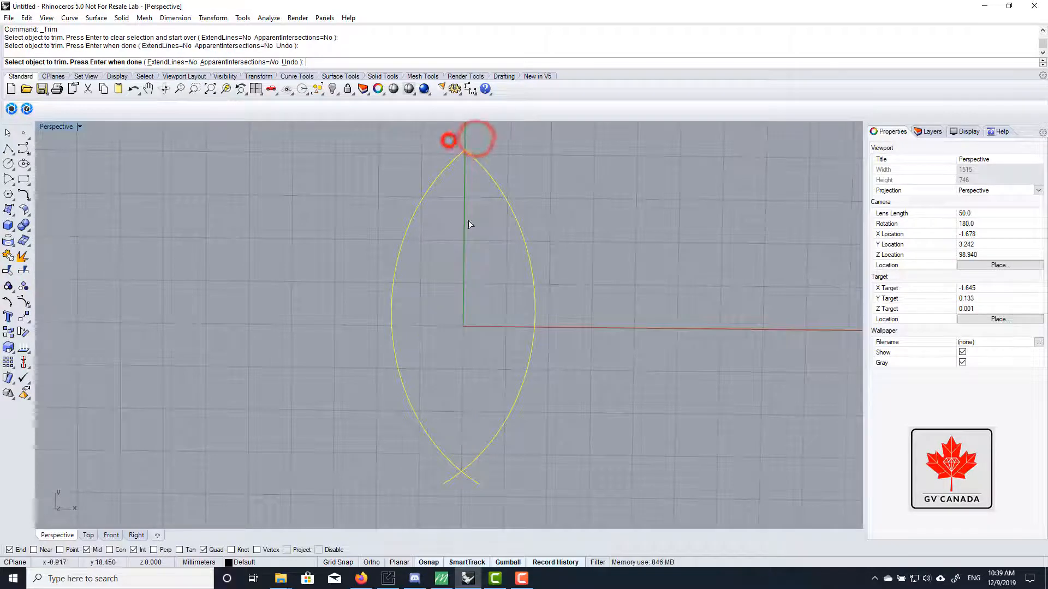
{"action": "right_click_drag", "start_coordinate": [468, 221], "coordinate": [484, 160], "text": "shift"}
{"action": "left_click", "coordinate": [494, 421]}
{"action": "left_click", "coordinate": [463, 420]}
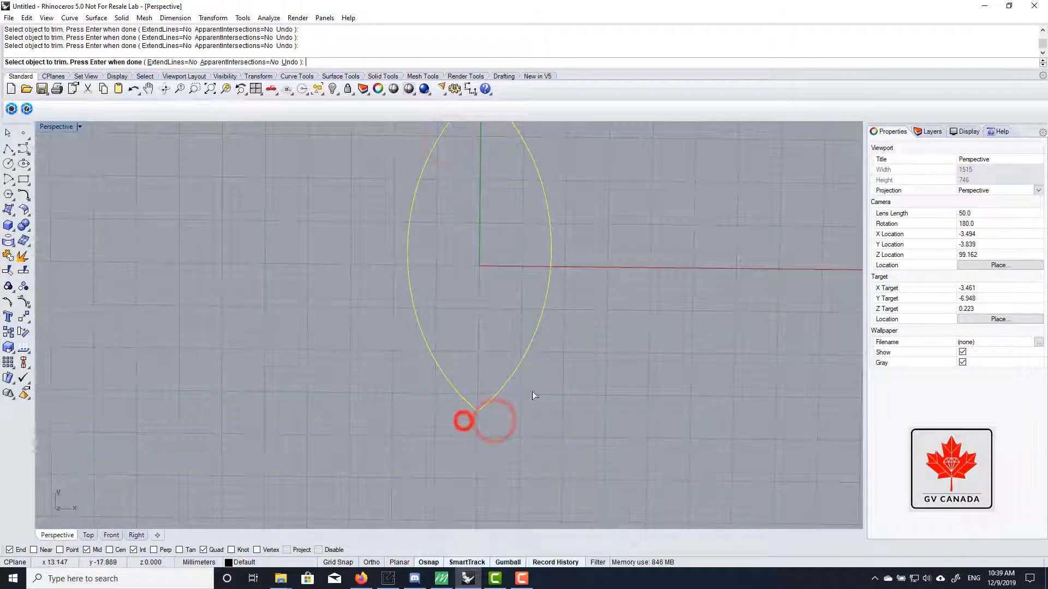
{"action": "scroll", "coordinate": [493, 324], "scroll_direction": "down", "scroll_amount": 4}
{"action": "key", "text": "Return"}
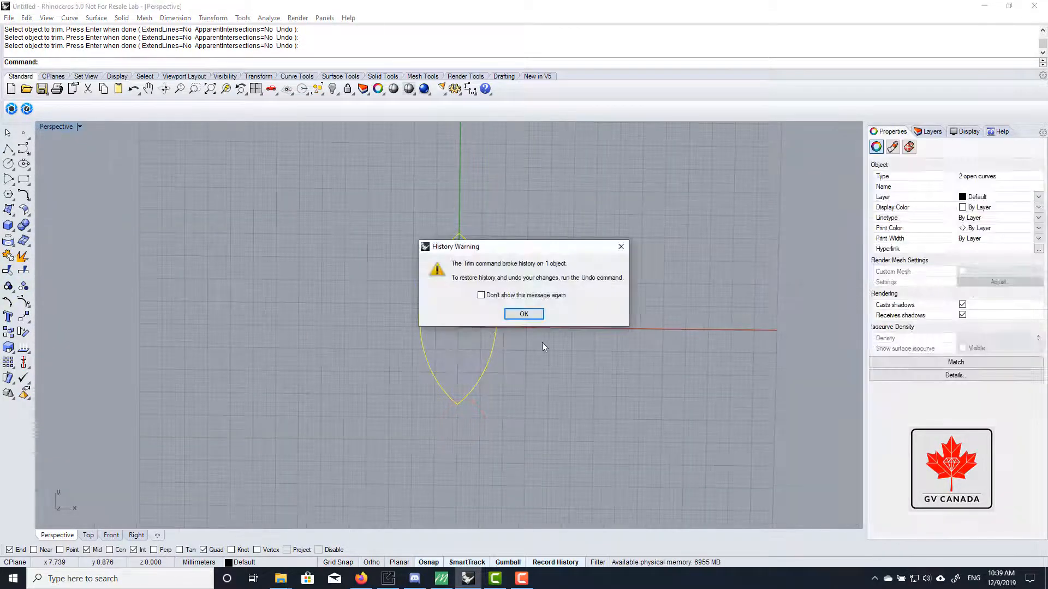
{"action": "left_click", "coordinate": [521, 316]}
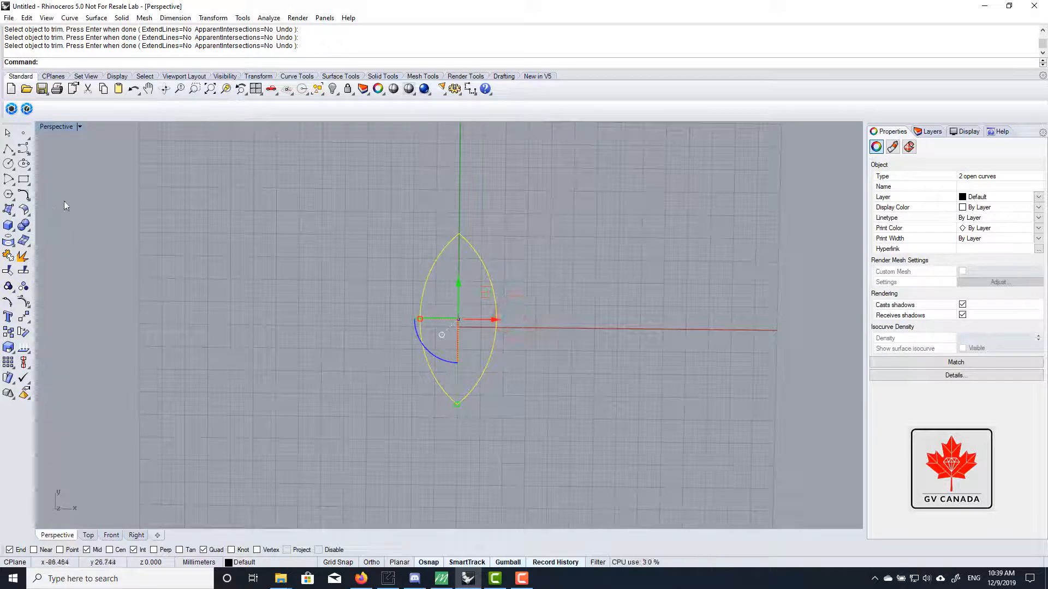
Step: Join the two trimmed arcs into one closed curve and move it along positive Y until its lower tip lies near the origin
{"action": "left_click", "coordinate": [10, 258]}
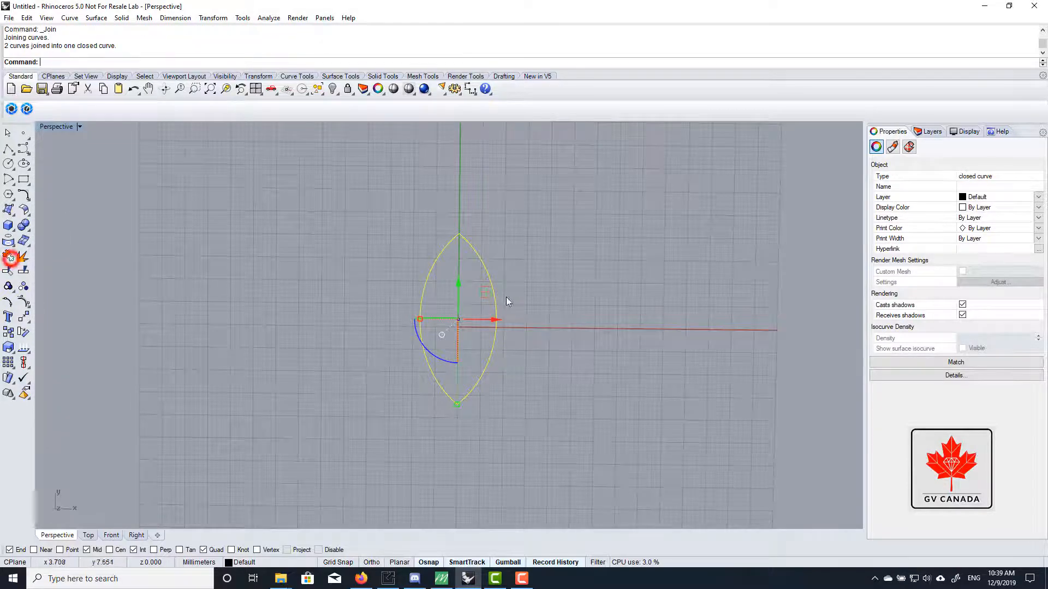
{"action": "scroll", "coordinate": [506, 296], "scroll_direction": "up", "scroll_amount": 2}
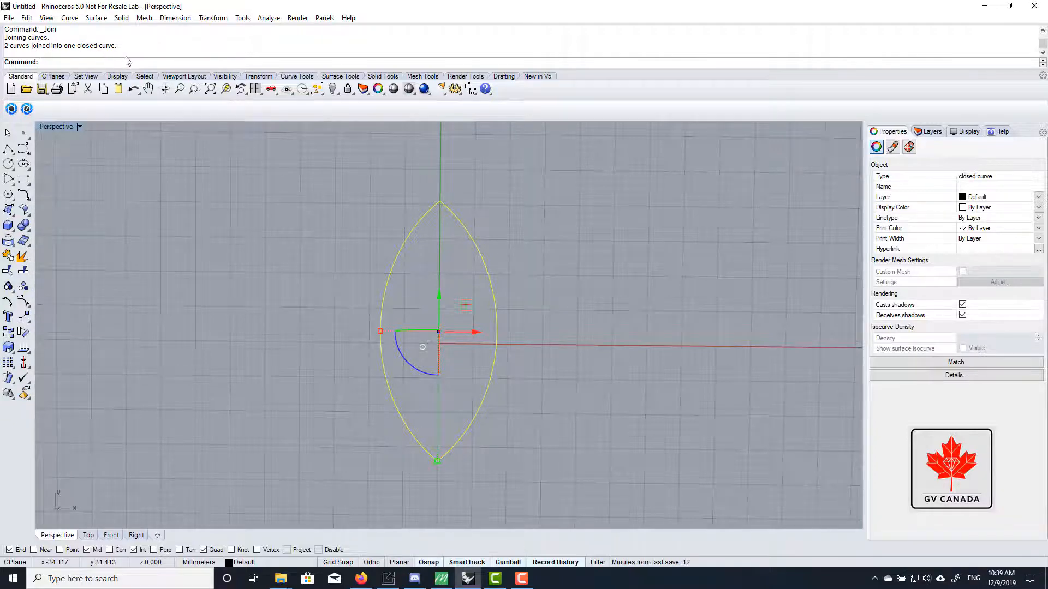
{"action": "right_click_drag", "start_coordinate": [526, 334], "coordinate": [492, 228]}
{"action": "right_click_drag", "start_coordinate": [460, 277], "coordinate": [454, 303]}
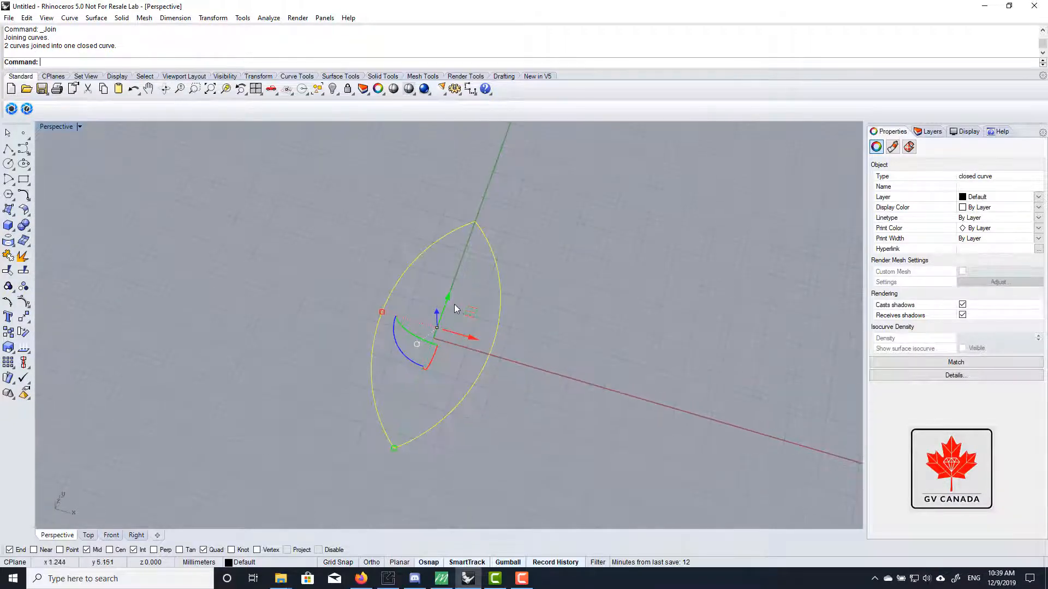
{"action": "left_click_drag", "start_coordinate": [448, 298], "coordinate": [478, 209]}
{"action": "key", "text": "alt"}
{"action": "left_click", "coordinate": [659, 300]}
{"action": "scroll", "coordinate": [496, 292], "scroll_direction": "down", "scroll_amount": 4}
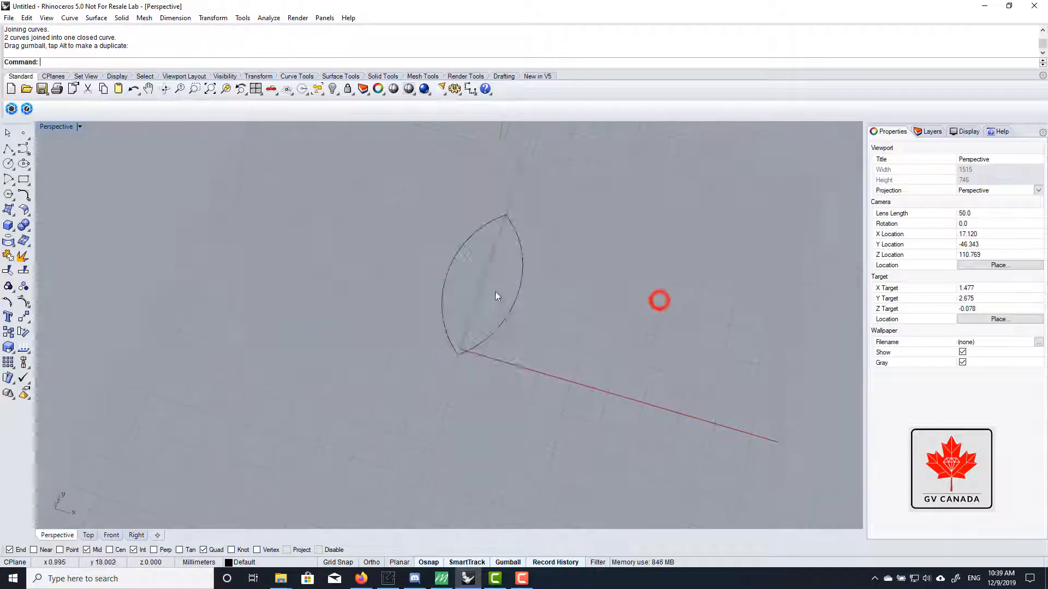
{"action": "scroll", "coordinate": [522, 306], "scroll_direction": "up", "scroll_amount": 4}
{"action": "mouse_move", "coordinate": [496, 293]}
{"action": "right_mouse_down"}
{"action": "mouse_move", "coordinate": [522, 307]}
{"action": "mouse_move", "coordinate": [500, 350]}
{"action": "mouse_move", "coordinate": [474, 307]}
{"action": "mouse_move", "coordinate": [482, 283]}
{"action": "right_mouse_up"}
{"action": "scroll", "coordinate": [500, 351], "scroll_direction": "down", "scroll_amount": 5}
{"action": "scroll", "coordinate": [485, 291], "scroll_direction": "up", "scroll_amount": 5}
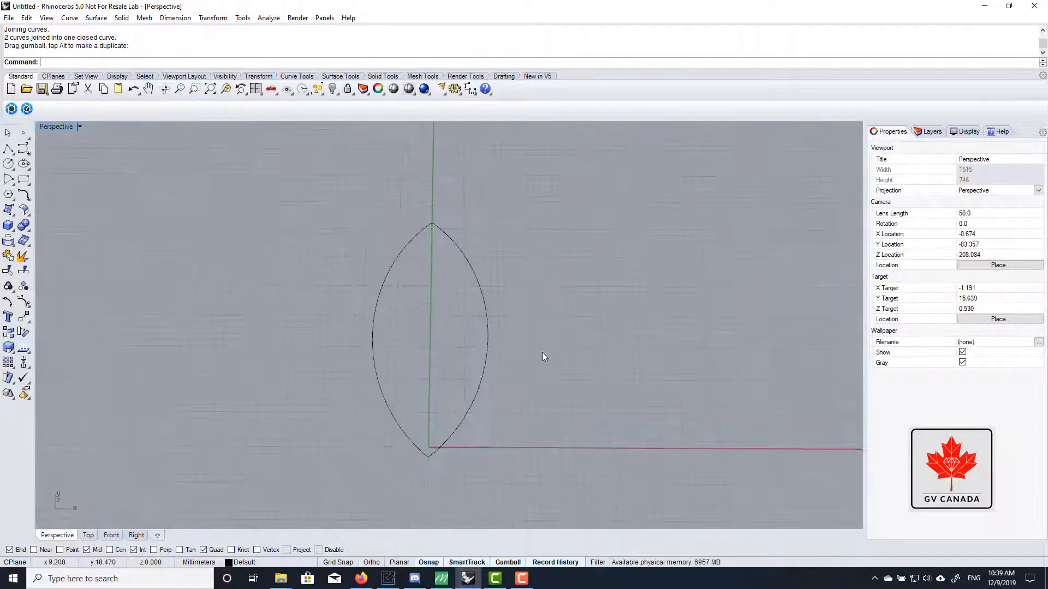
{"action": "left_click_drag", "start_coordinate": [549, 353], "coordinate": [460, 339]}
{"action": "right_click_drag", "start_coordinate": [461, 339], "coordinate": [371, 276]}
{"action": "scroll", "coordinate": [412, 323], "scroll_direction": "up", "scroll_amount": 6}
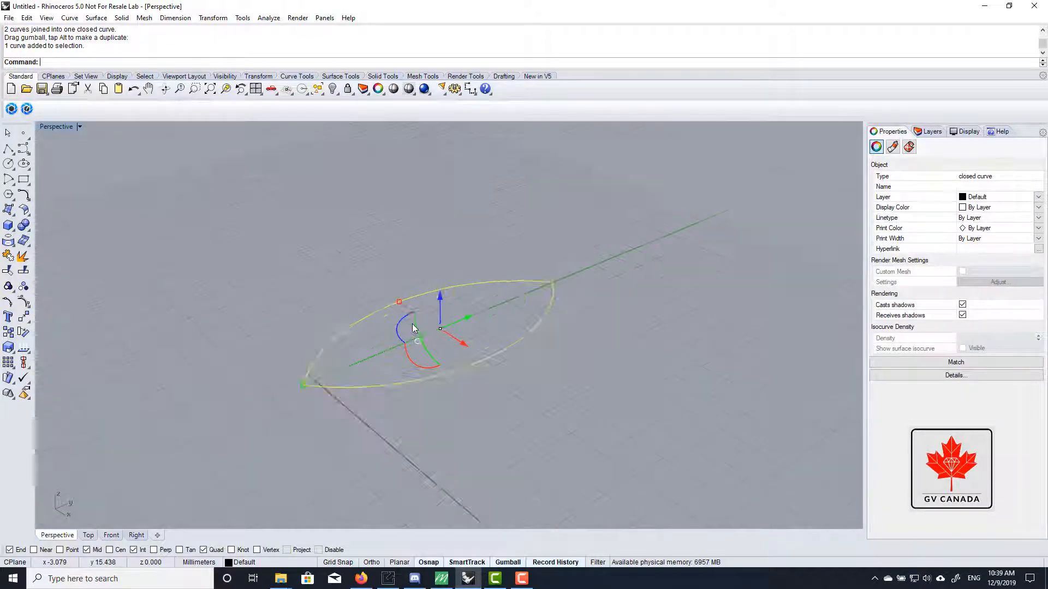
{"action": "right_click_drag", "start_coordinate": [416, 322], "coordinate": [427, 305]}
{"action": "type", "text": "Ext"}
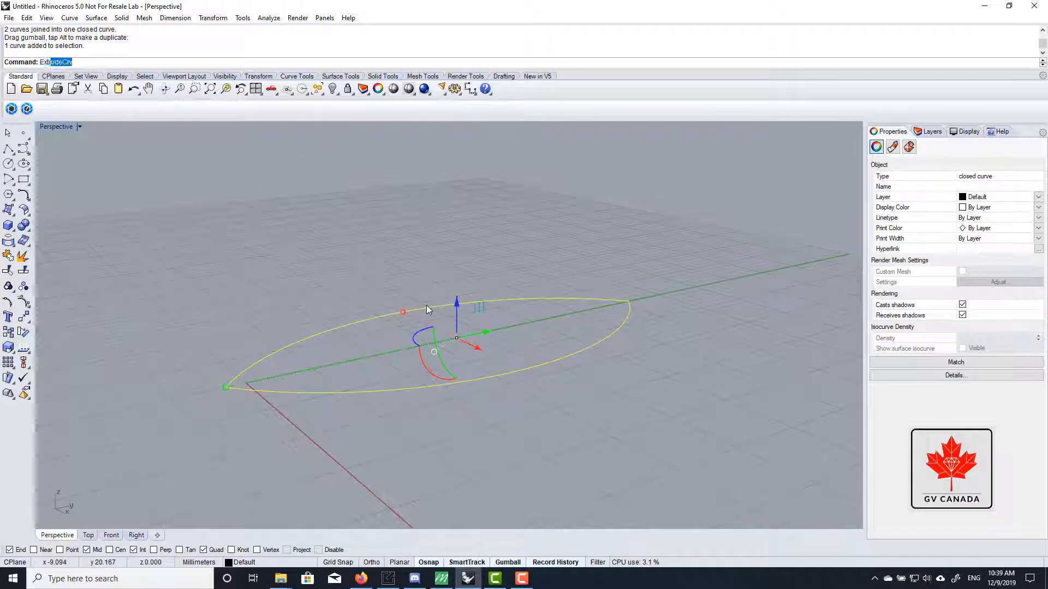
{"action": "type", "text": "ryde"}
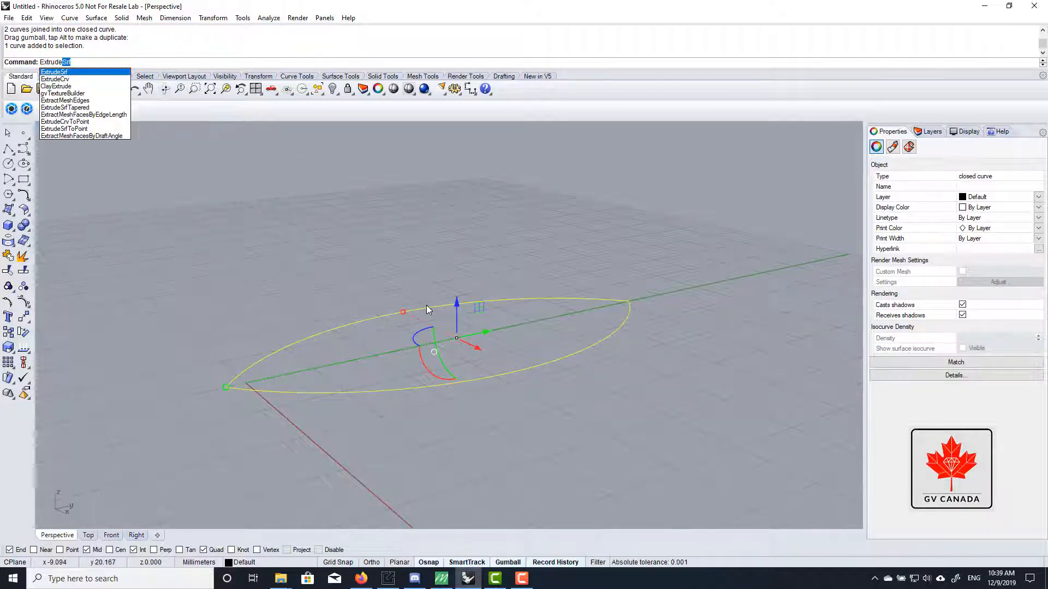
{"action": "key", "text": "Return"}
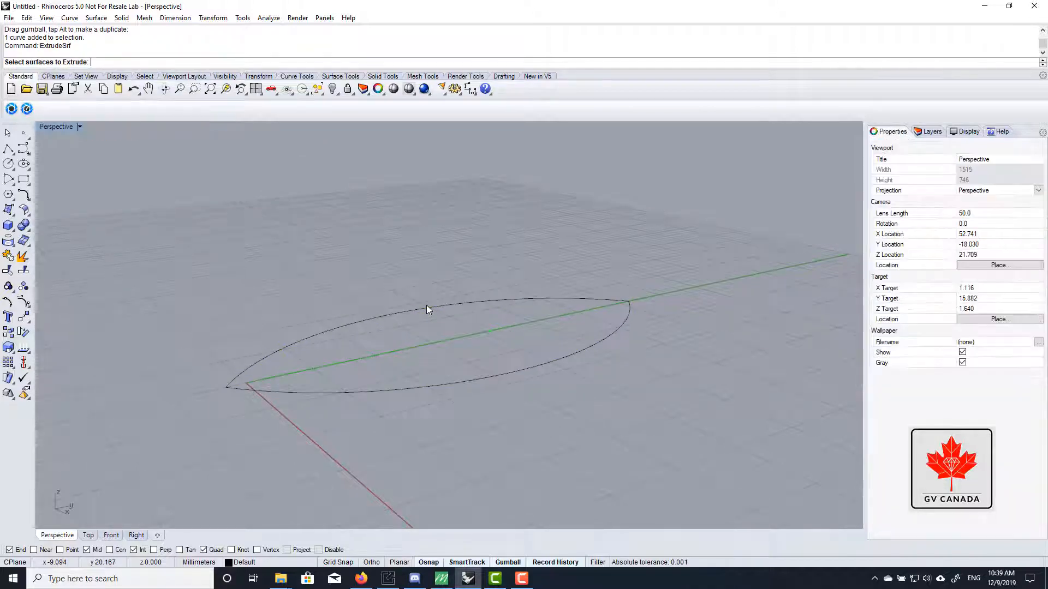
{"action": "right_click", "coordinate": [528, 298]}
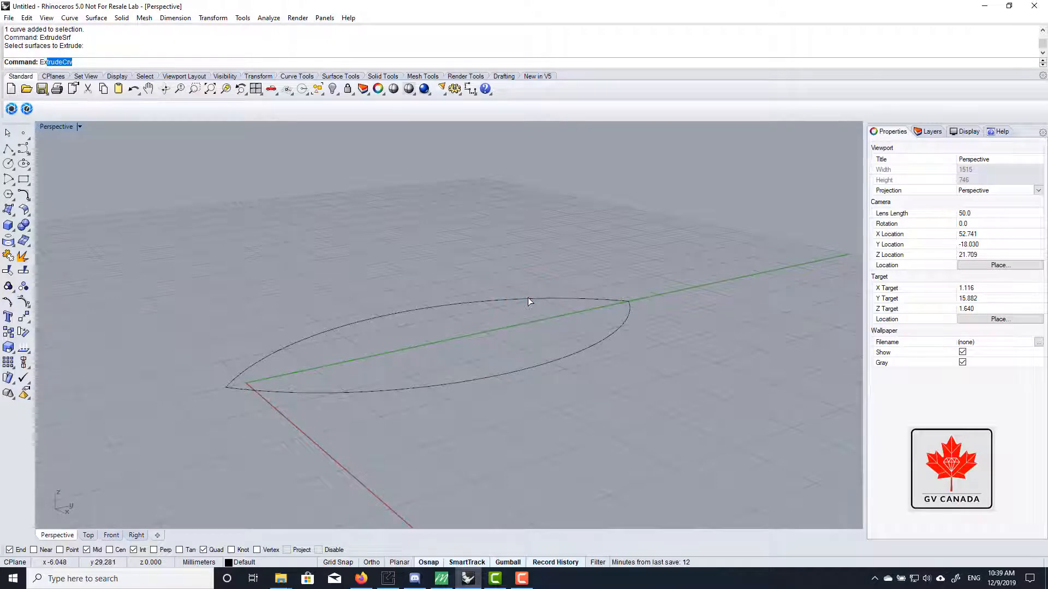
Step: Extrude the closed leaf curve 1 mm to both sides as a solid, keeping the input curve
{"action": "type", "text": "Ex"}
{"action": "key", "text": "Return"}
{"action": "left_click", "coordinate": [523, 303]}
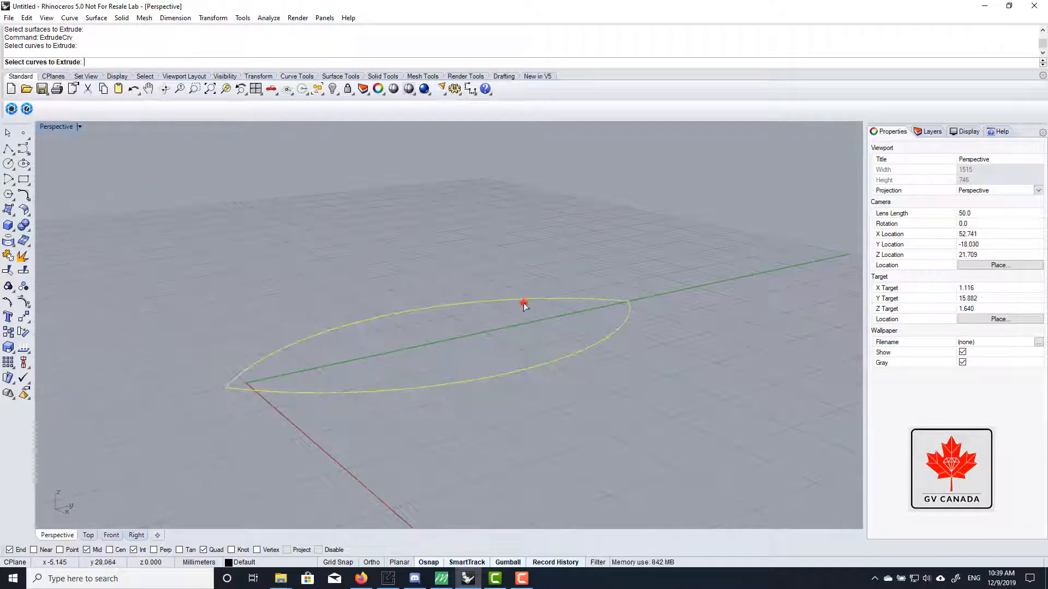
{"action": "key", "text": "Return"}
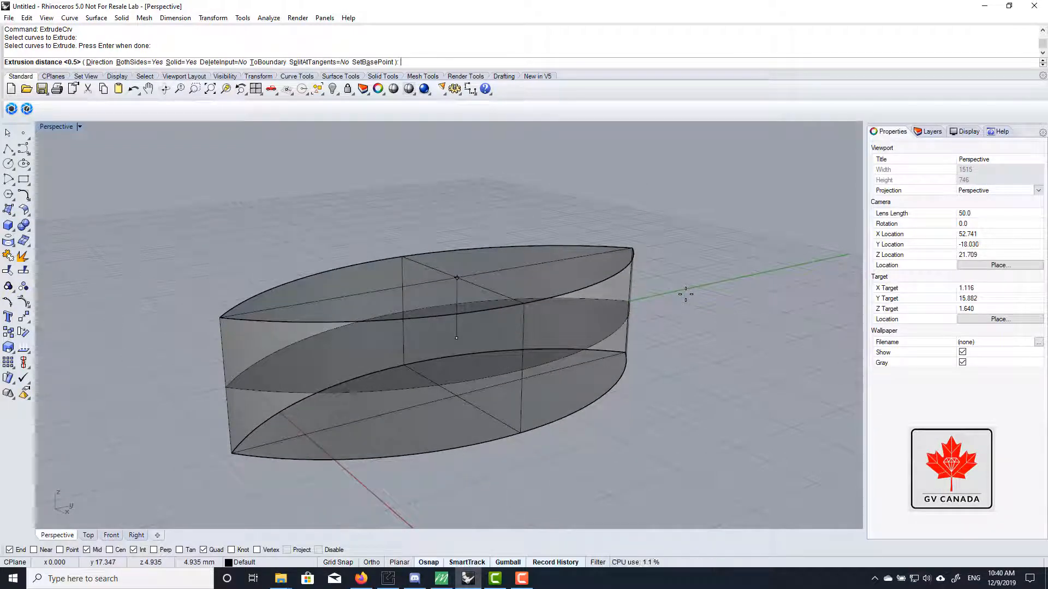
{"action": "type", "text": "1"}
{"action": "key", "text": "Return"}
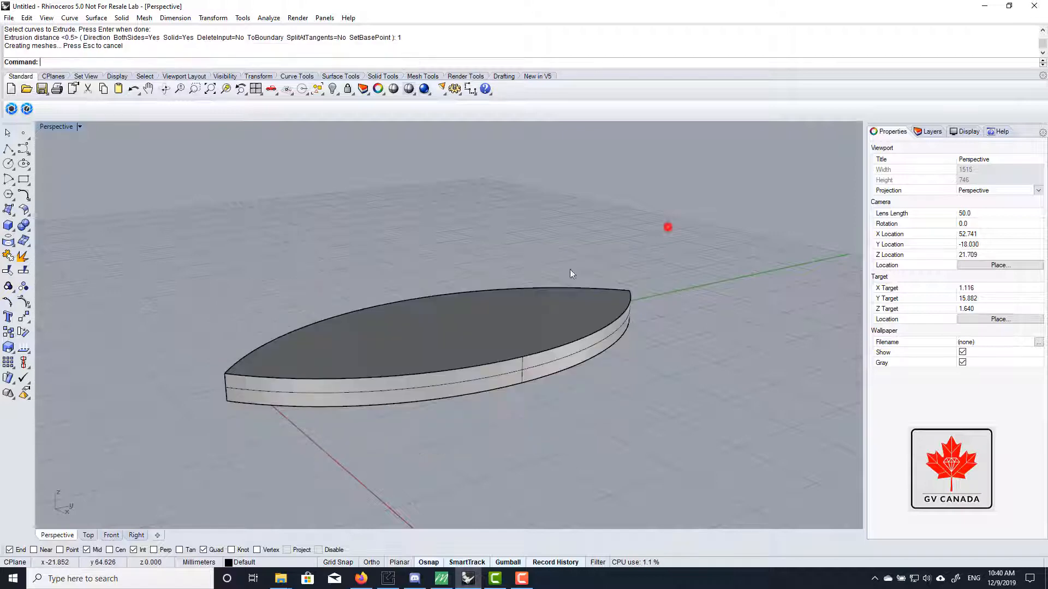
Step: Inspect the leaf solid from above and try out crossing and window selection on the solid and its outline curve
{"action": "right_click_drag", "start_coordinate": [505, 328], "coordinate": [518, 366]}
{"action": "left_click", "coordinate": [507, 337]}
{"action": "scroll", "coordinate": [394, 279], "scroll_direction": "down", "scroll_amount": 2}
{"action": "right_click_drag", "start_coordinate": [394, 279], "coordinate": [451, 292]}
{"action": "scroll", "coordinate": [451, 292], "scroll_direction": "up", "scroll_amount": 4}
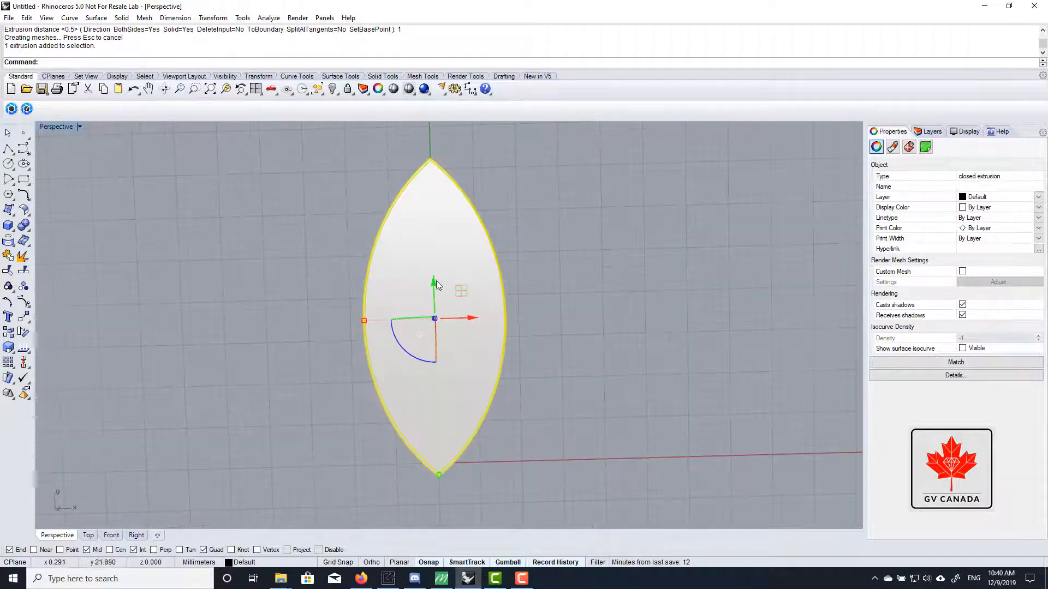
{"action": "left_click_drag", "start_coordinate": [531, 217], "coordinate": [289, 291]}
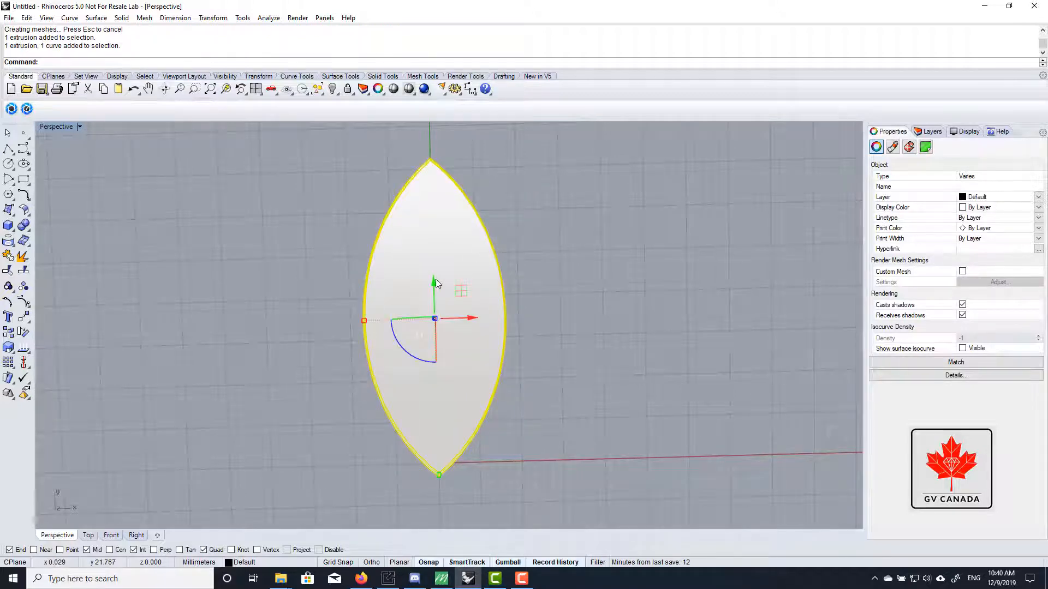
{"action": "scroll", "coordinate": [577, 215], "scroll_direction": "down", "scroll_amount": 6}
{"action": "left_click", "coordinate": [585, 211]}
{"action": "left_click_drag", "start_coordinate": [588, 171], "coordinate": [496, 319]}
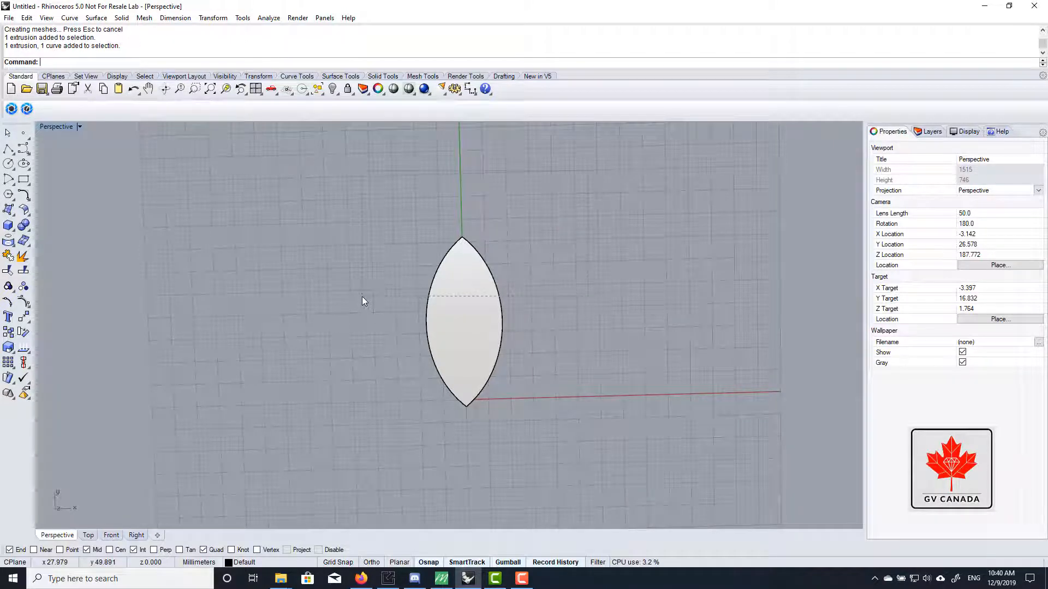
{"action": "left_click_drag", "start_coordinate": [361, 297], "coordinate": [362, 297]}
{"action": "left_click", "coordinate": [340, 199]}
{"action": "left_click_drag", "start_coordinate": [302, 176], "coordinate": [601, 412]}
{"action": "left_click", "coordinate": [599, 278]}
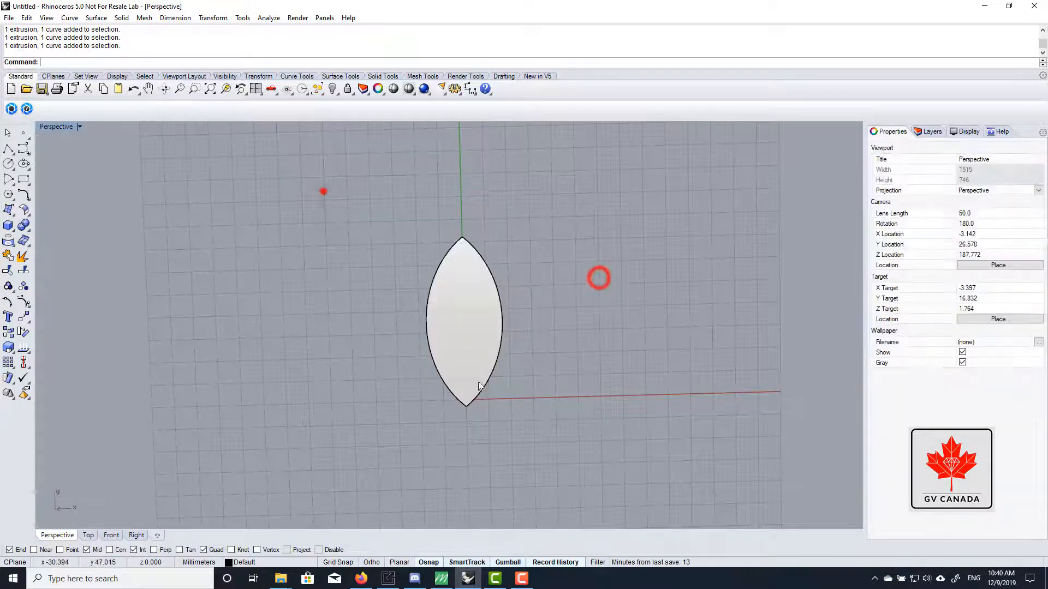
Step: Move the leaf solid and its curve together along negative Y until the lower tip passes the origin, and dismiss the history warning
{"action": "left_click_drag", "start_coordinate": [323, 190], "coordinate": [513, 418]}
{"action": "left_click_drag", "start_coordinate": [460, 281], "coordinate": [460, 297]}
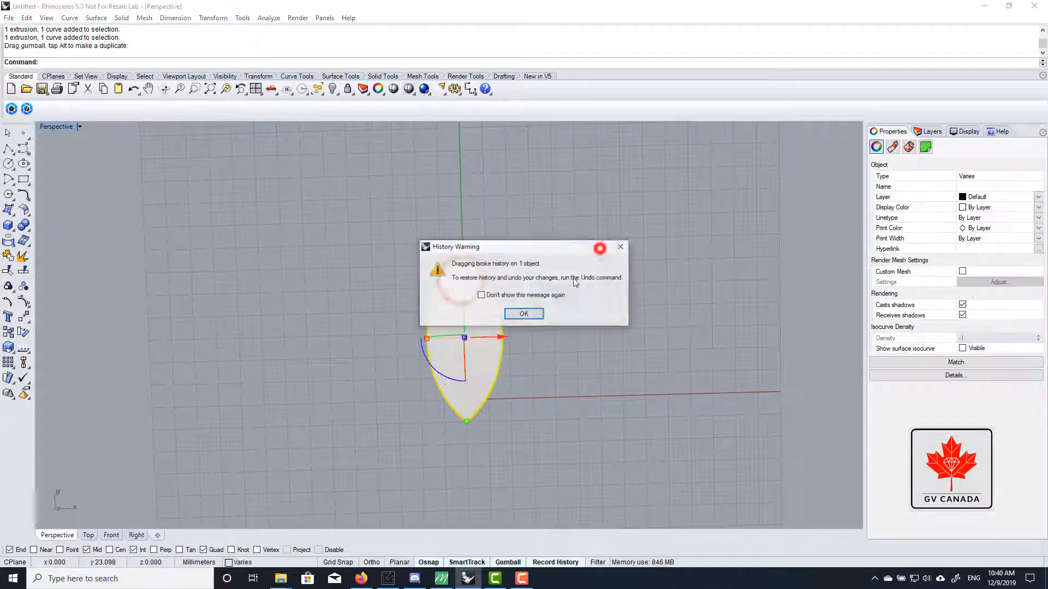
{"action": "left_click", "coordinate": [524, 313]}
Step: Polar-array the leaf solid and its curve around the origin with 5 items over a 360-degree fill angle
{"action": "left_click_drag", "start_coordinate": [577, 272], "coordinate": [391, 329]}
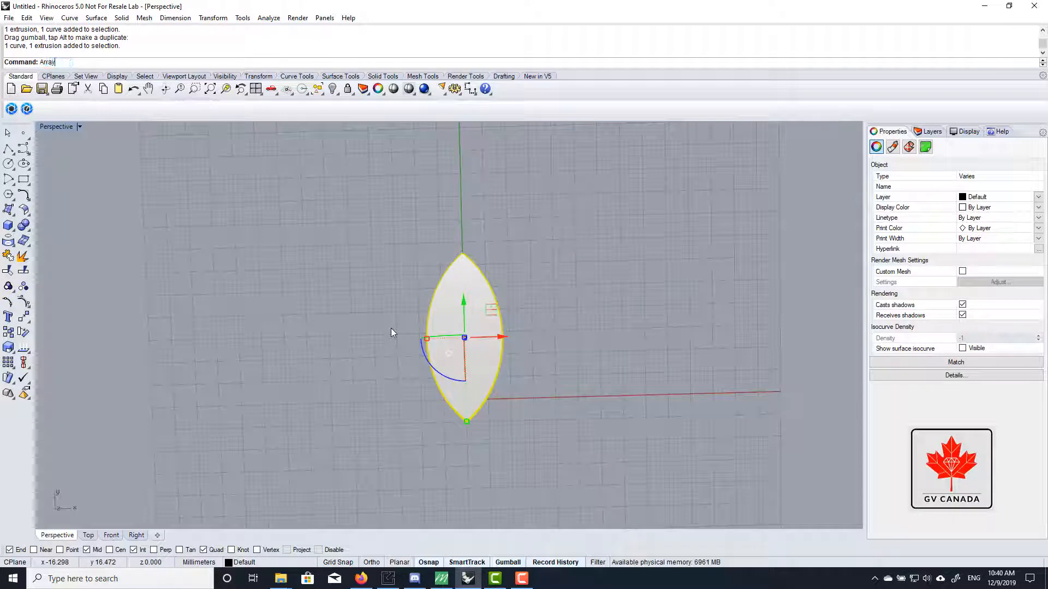
{"action": "key", "text": "BackSpace"}
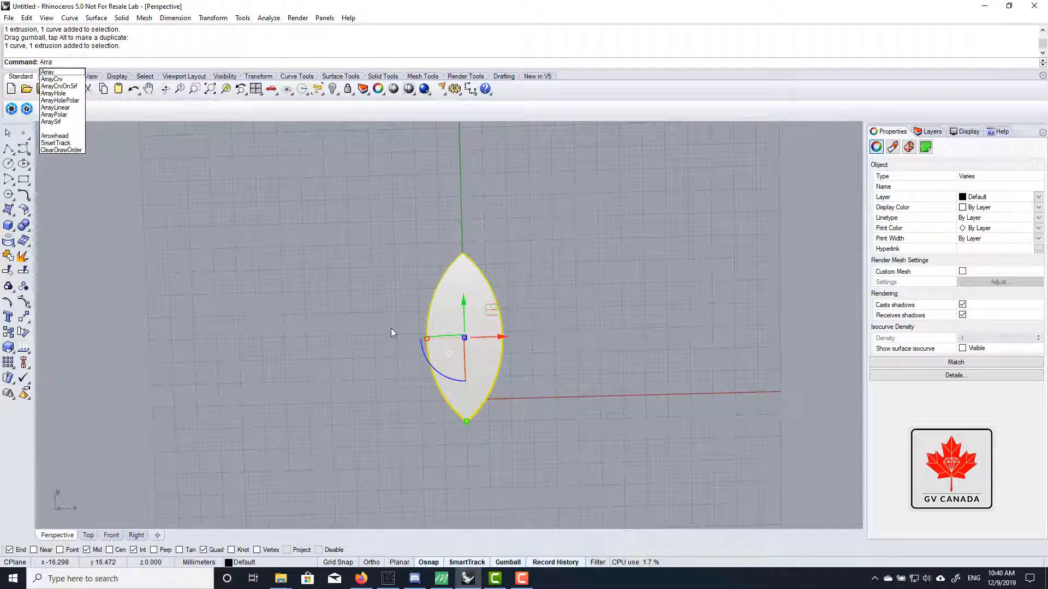
{"action": "key", "text": "BackSpace"}
{"action": "type", "text": "ar"}
{"action": "key", "text": "Return"}
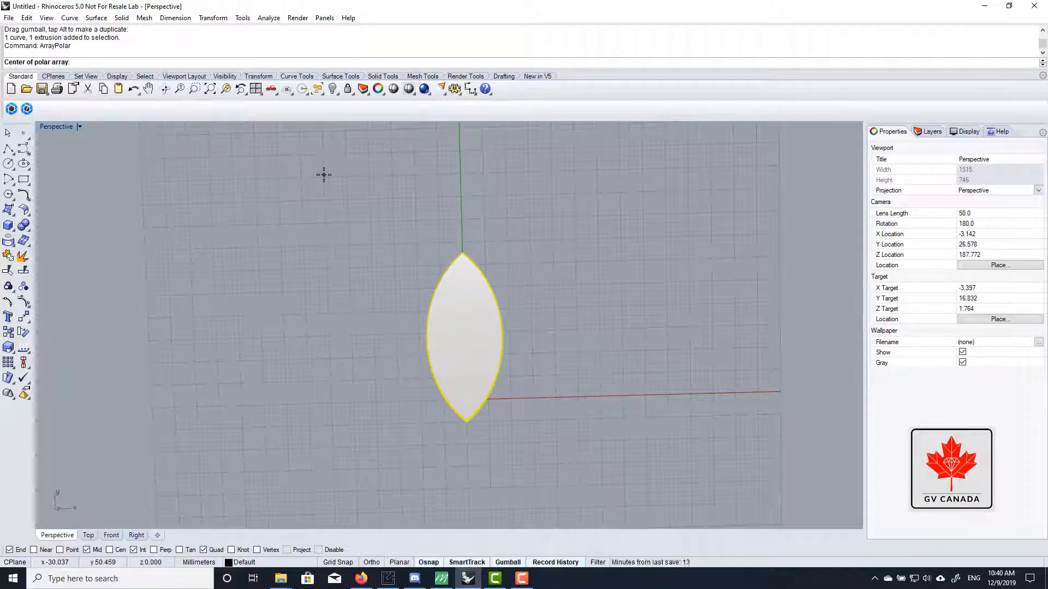
{"action": "key", "text": "Return"}
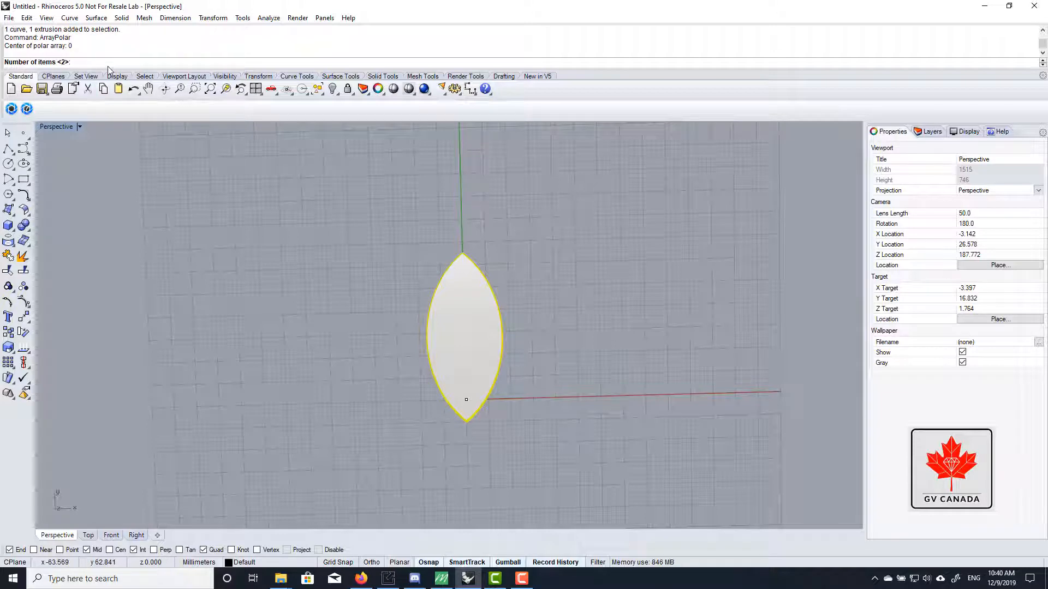
{"action": "key", "text": "Return"}
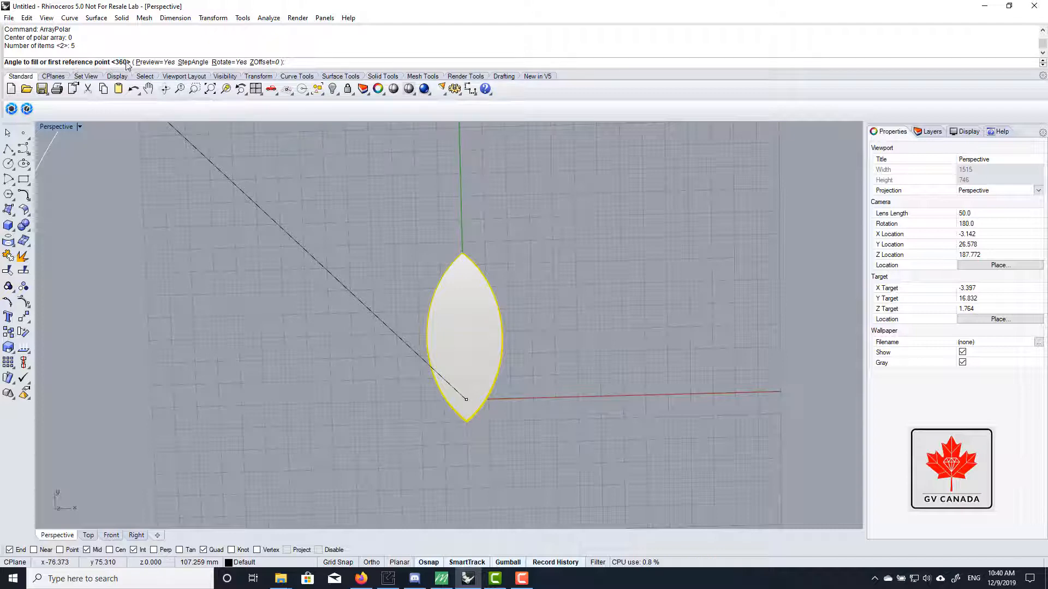
{"action": "key", "text": "Return"}
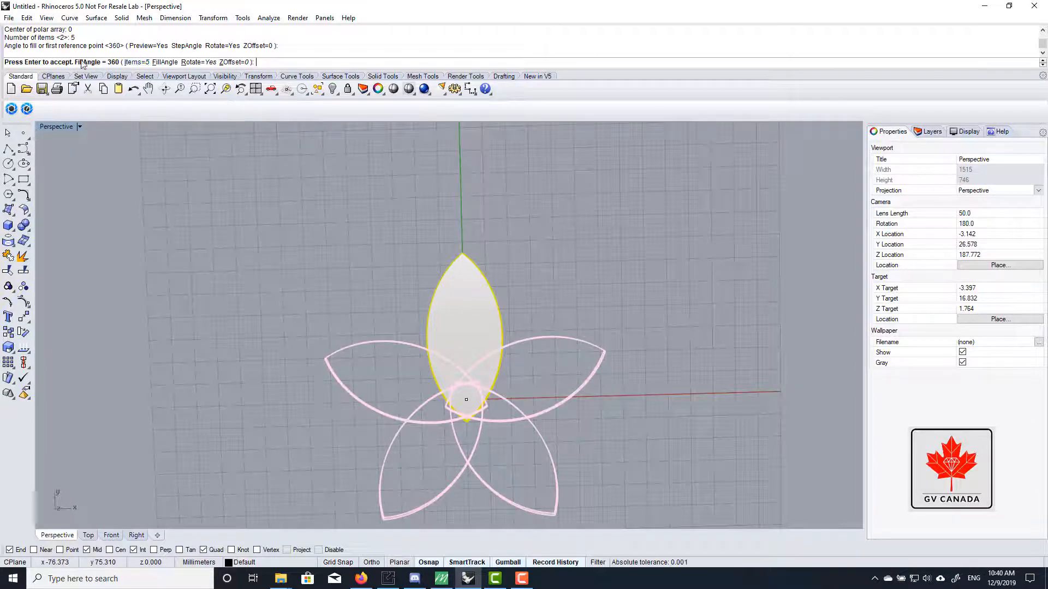
{"action": "scroll", "coordinate": [251, 215], "scroll_direction": "down", "scroll_amount": 5}
{"action": "right_click_drag", "start_coordinate": [390, 327], "coordinate": [368, 271]}
{"action": "scroll", "coordinate": [371, 270], "scroll_direction": "up", "scroll_amount": 5}
{"action": "key", "text": "Return"}
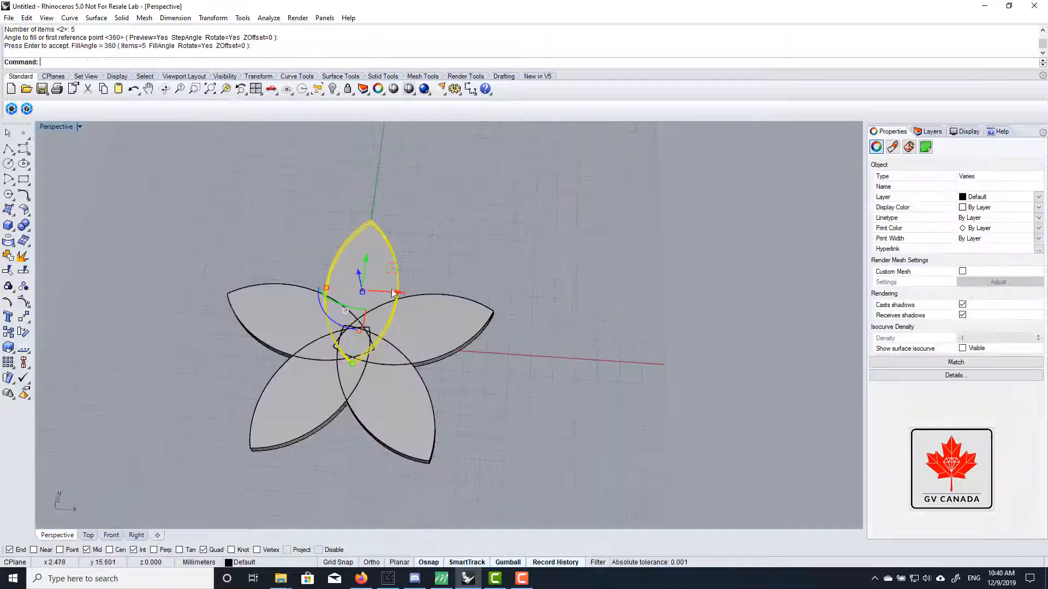
Step: Select all the petals with their curves, Boolean-union the solids into one body, and dismiss the history warning
{"action": "left_click", "coordinate": [503, 222]}
{"action": "mouse_move", "coordinate": [503, 222]}
{"action": "right_mouse_down"}
{"action": "mouse_move", "coordinate": [398, 252]}
{"action": "mouse_move", "coordinate": [370, 330]}
{"action": "mouse_move", "coordinate": [424, 273]}
{"action": "mouse_move", "coordinate": [412, 386]}
{"action": "mouse_move", "coordinate": [413, 357]}
{"action": "right_mouse_up"}
{"action": "scroll", "coordinate": [405, 343], "scroll_direction": "down", "scroll_amount": 5}
{"action": "scroll", "coordinate": [405, 341], "scroll_direction": "up", "scroll_amount": 5}
{"action": "left_click", "coordinate": [495, 211]}
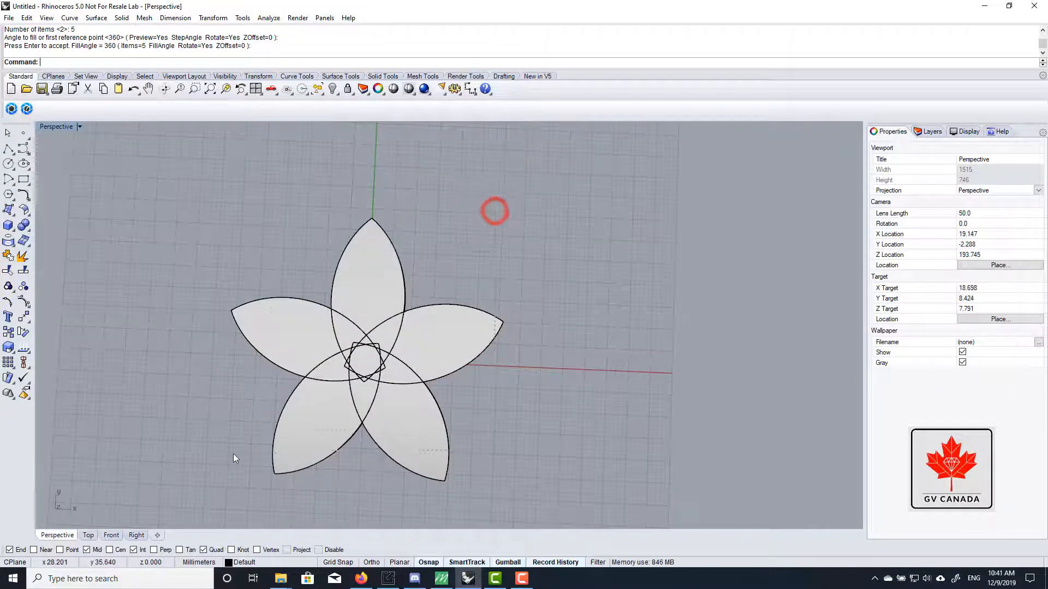
{"action": "key", "text": "ctrl+a"}
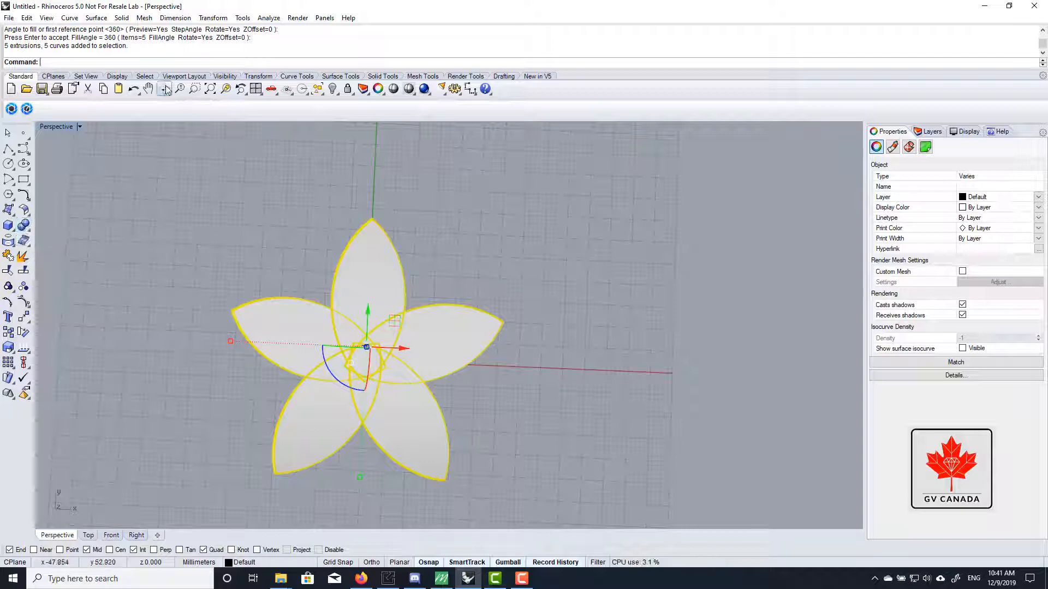
{"action": "left_click", "coordinate": [24, 226]}
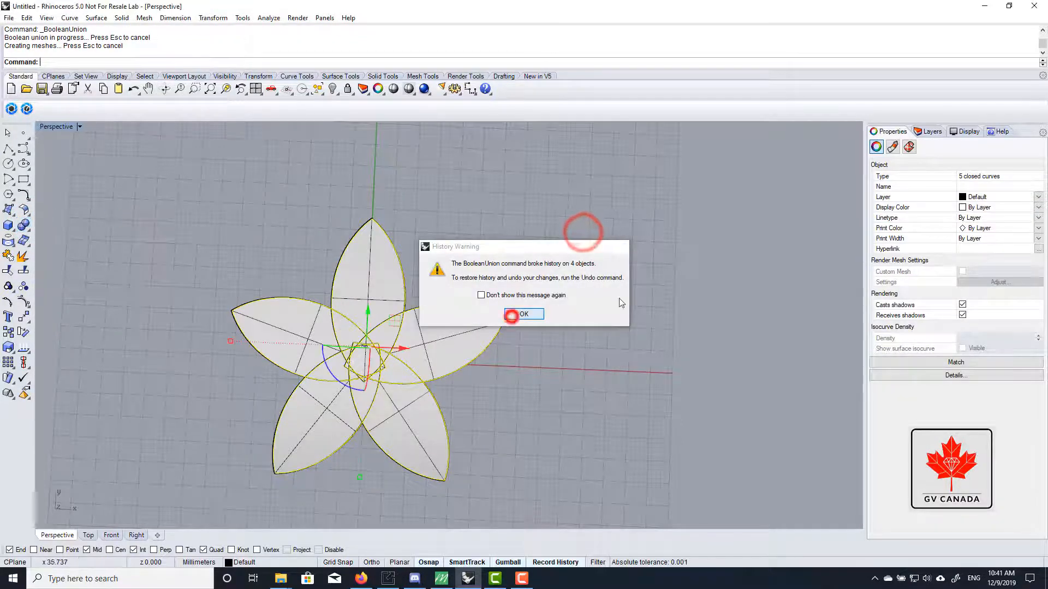
{"action": "left_click", "coordinate": [627, 297]}
Step: Examine the unioned five-petal flower from several angles, including its overlapping centre, and clear the selection
{"action": "scroll", "coordinate": [385, 355], "scroll_direction": "up", "scroll_amount": 6}
{"action": "right_click_drag", "start_coordinate": [386, 381], "coordinate": [464, 298]}
{"action": "left_click", "coordinate": [515, 389]}
{"action": "right_click_drag", "start_coordinate": [439, 372], "coordinate": [432, 316]}
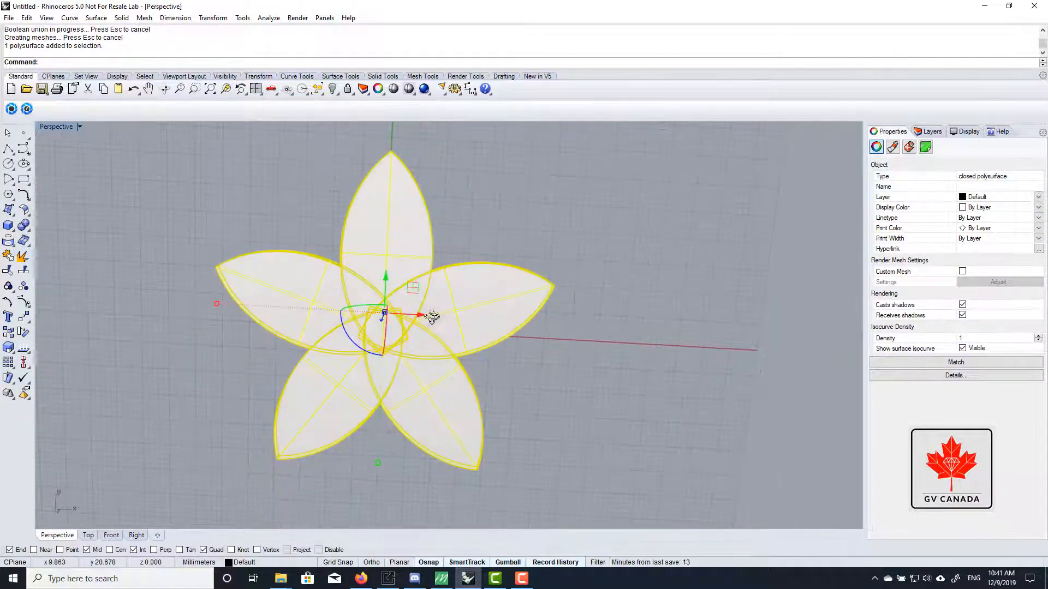
{"action": "left_click", "coordinate": [600, 183]}
{"action": "scroll", "coordinate": [489, 271], "scroll_direction": "down", "scroll_amount": 5}
{"action": "scroll", "coordinate": [480, 270], "scroll_direction": "up", "scroll_amount": 7}
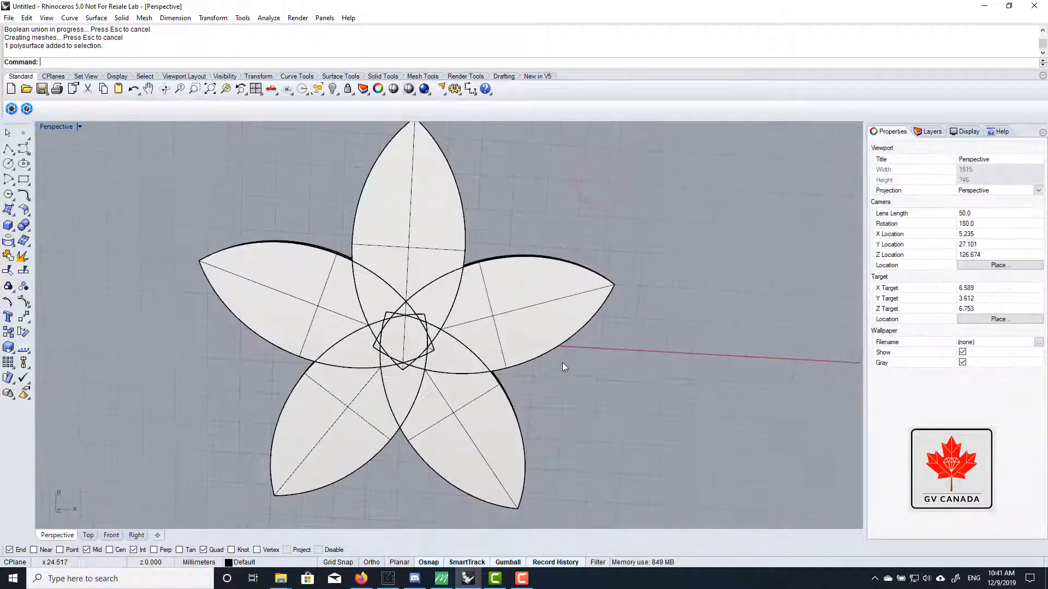
{"action": "scroll", "coordinate": [564, 329], "scroll_direction": "down", "scroll_amount": 4}
Step: Delete the unioned flower solid and the five leftover petal curves to empty the scene
{"action": "left_click", "coordinate": [510, 305]}
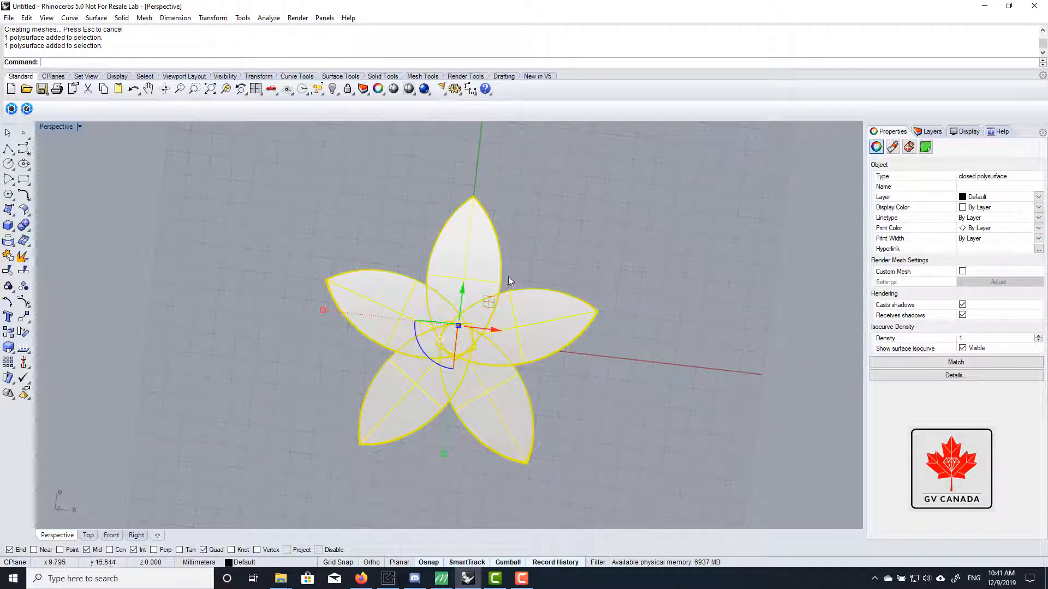
{"action": "key", "text": "Delete"}
{"action": "left_click_drag", "start_coordinate": [594, 211], "coordinate": [334, 368]}
{"action": "key", "text": "Delete"}
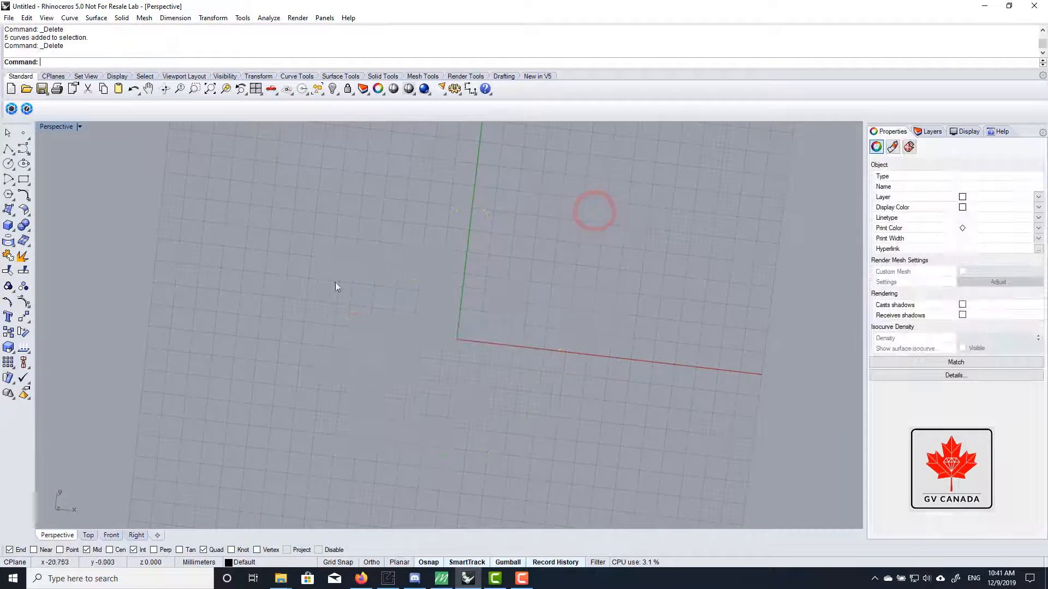
{"action": "left_click", "coordinate": [349, 264]}
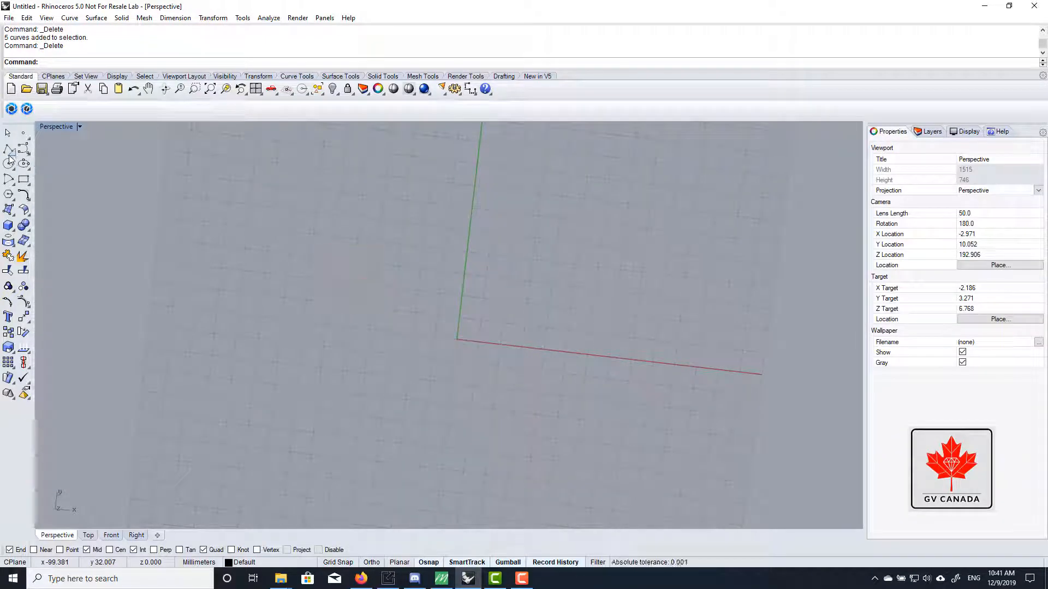
Step: Draw two separate lines meeting end to end, one rising toward the Y axis and one descending across the X axis
{"action": "left_click", "coordinate": [9, 157]}
{"action": "left_click", "coordinate": [24, 155]}
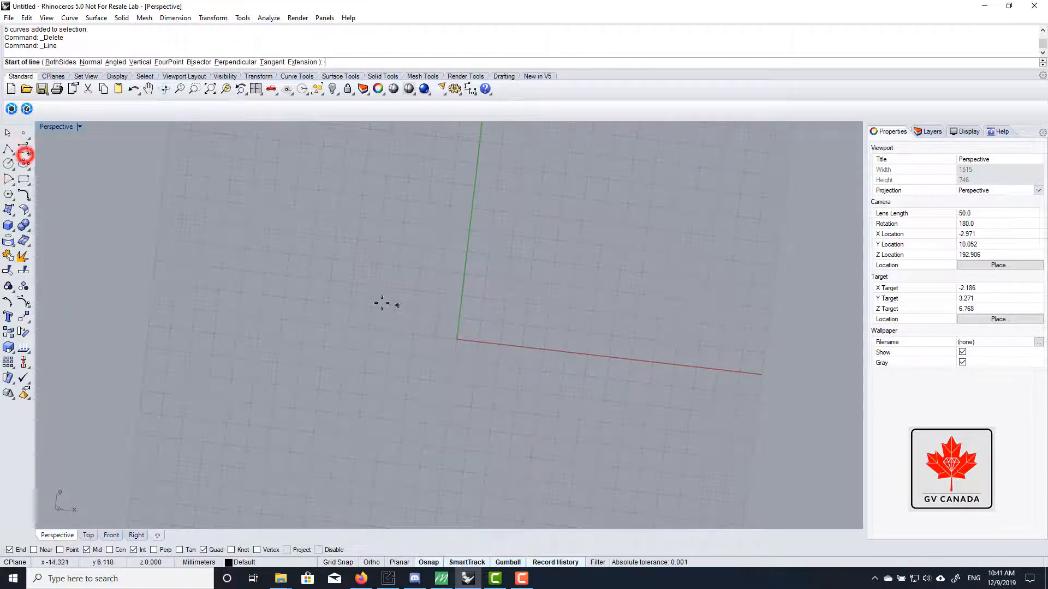
{"action": "left_click", "coordinate": [193, 346]}
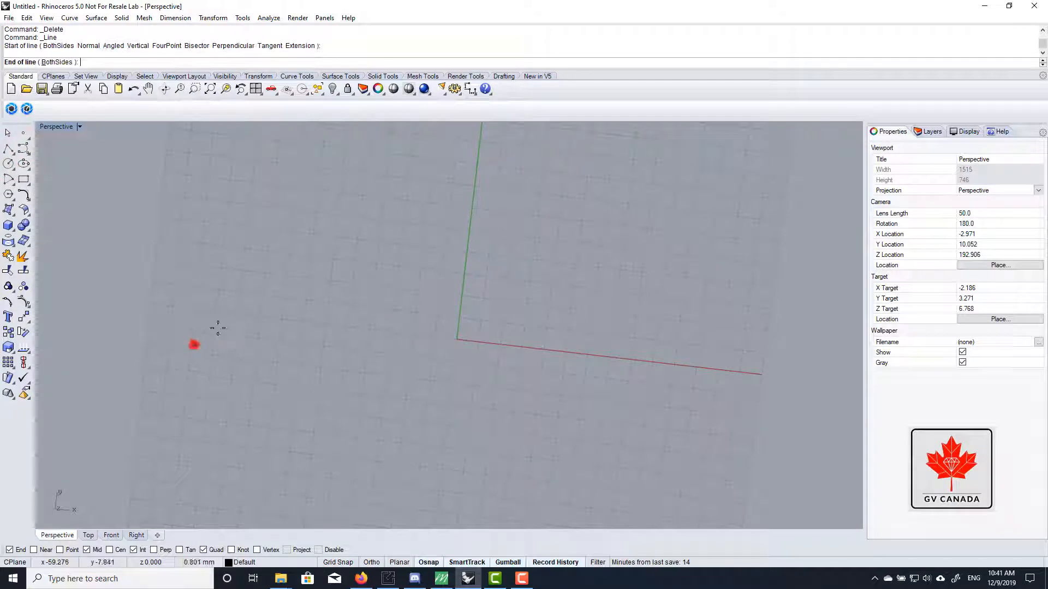
{"action": "left_click", "coordinate": [410, 226]}
{"action": "key", "text": "Return"}
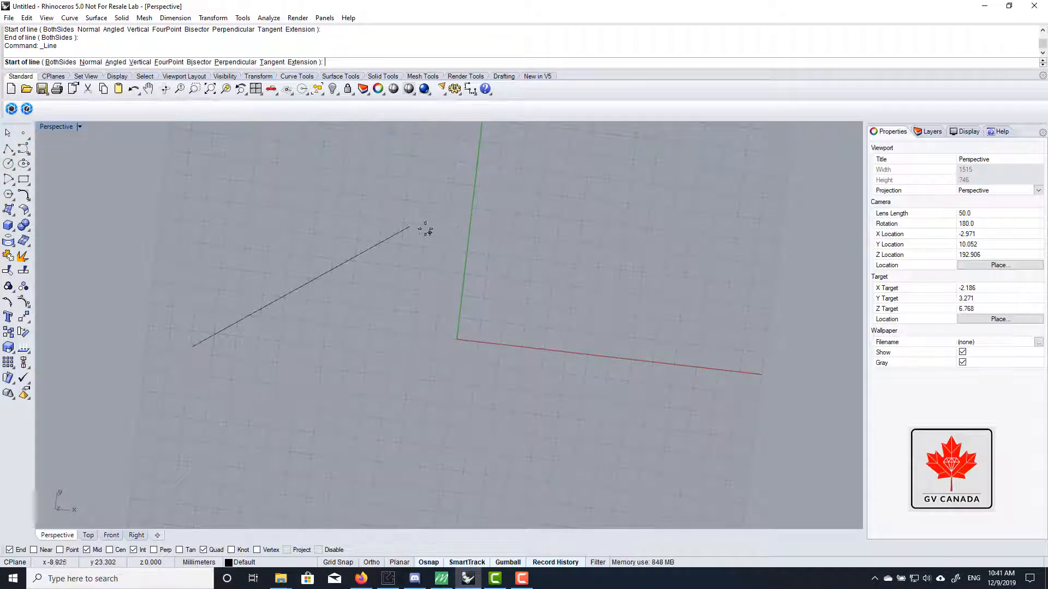
{"action": "left_click", "coordinate": [410, 226]}
{"action": "scroll", "coordinate": [437, 232], "scroll_direction": "down", "scroll_amount": 5}
{"action": "left_click", "coordinate": [495, 332]}
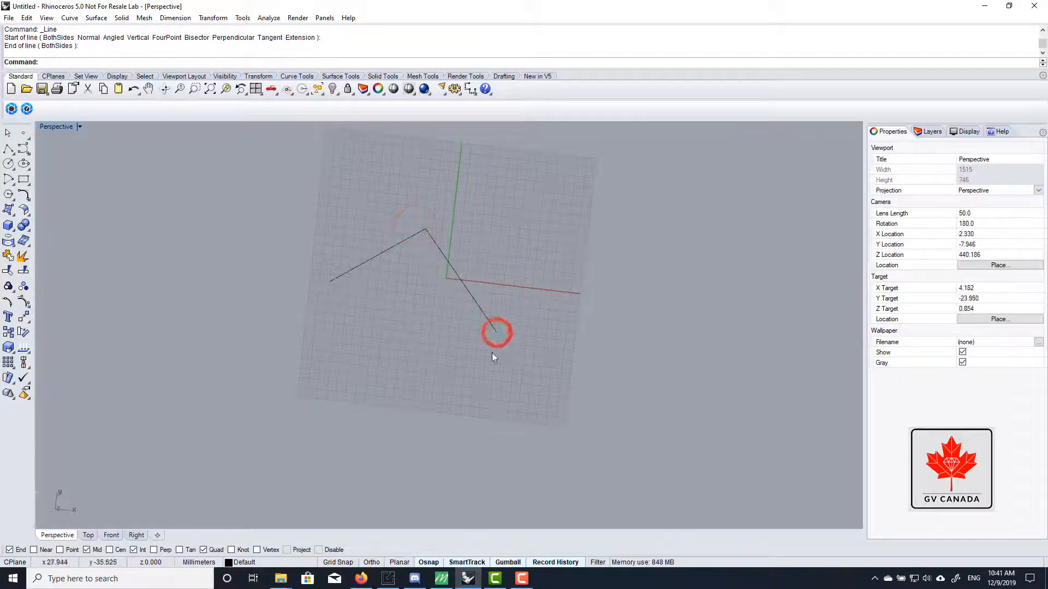
Step: Draw two more single lines from the open end back to the first line's start, closing the four-sided outline
{"action": "key", "text": "Return"}
{"action": "left_click", "coordinate": [496, 332]}
{"action": "left_click", "coordinate": [391, 361]}
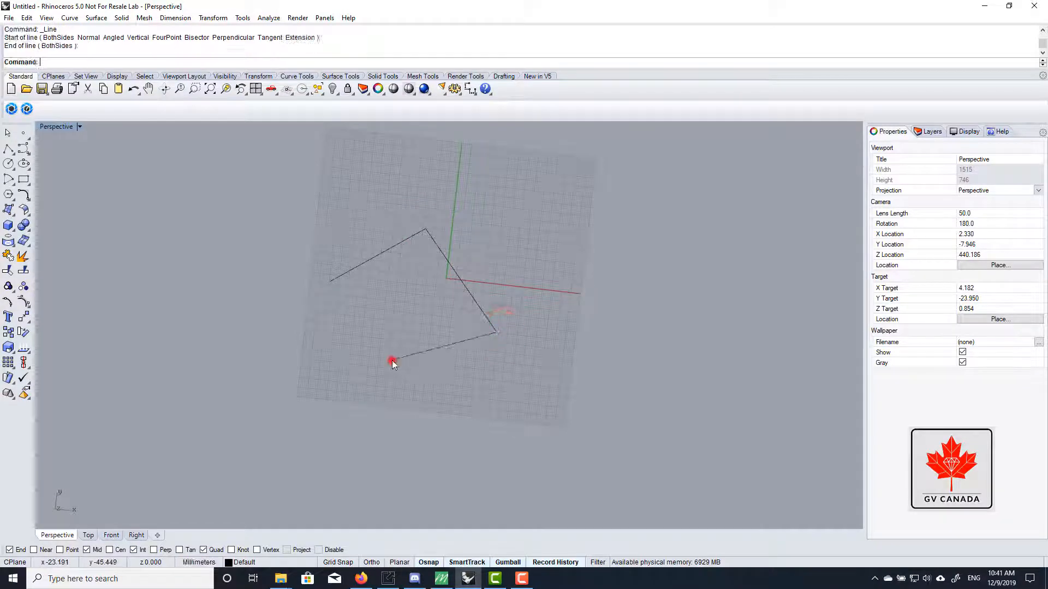
{"action": "key", "text": "Return"}
{"action": "left_click", "coordinate": [392, 362]}
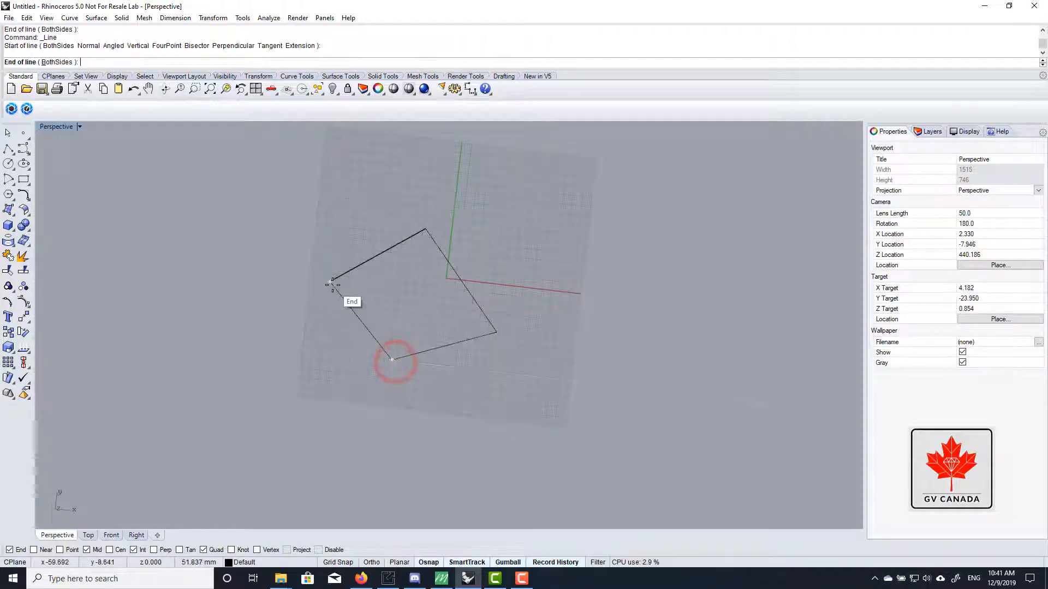
{"action": "left_click", "coordinate": [332, 284]}
{"action": "right_click_drag", "start_coordinate": [401, 265], "coordinate": [475, 319]}
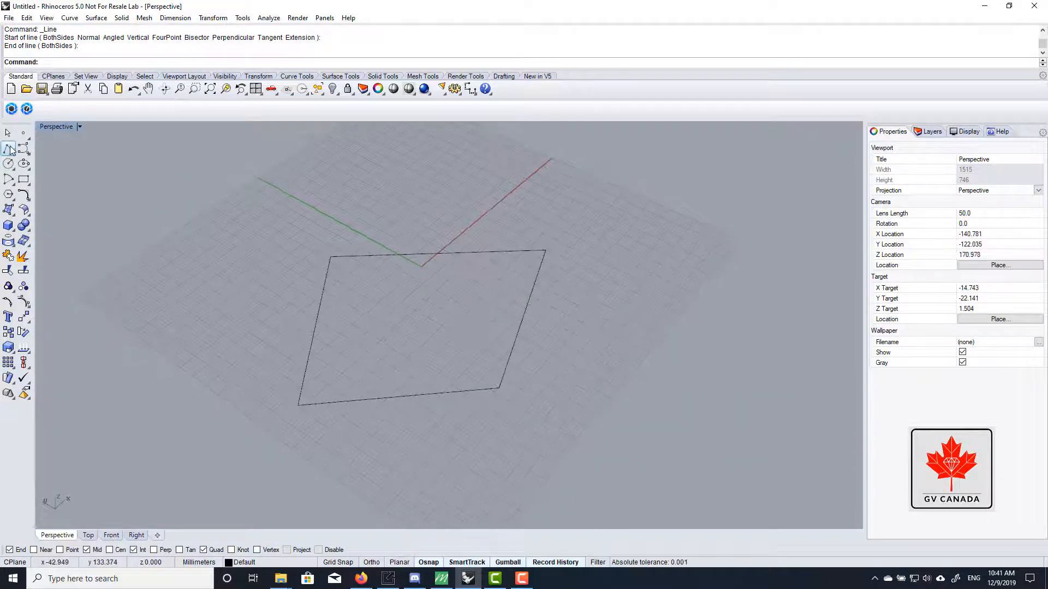
Step: Draw one closed, irregular polyline with eleven corner points crossing both axes beside the four-sided outline, ending on its start point
{"action": "left_click", "coordinate": [9, 149]}
{"action": "right_click_drag", "start_coordinate": [300, 311], "coordinate": [277, 341]}
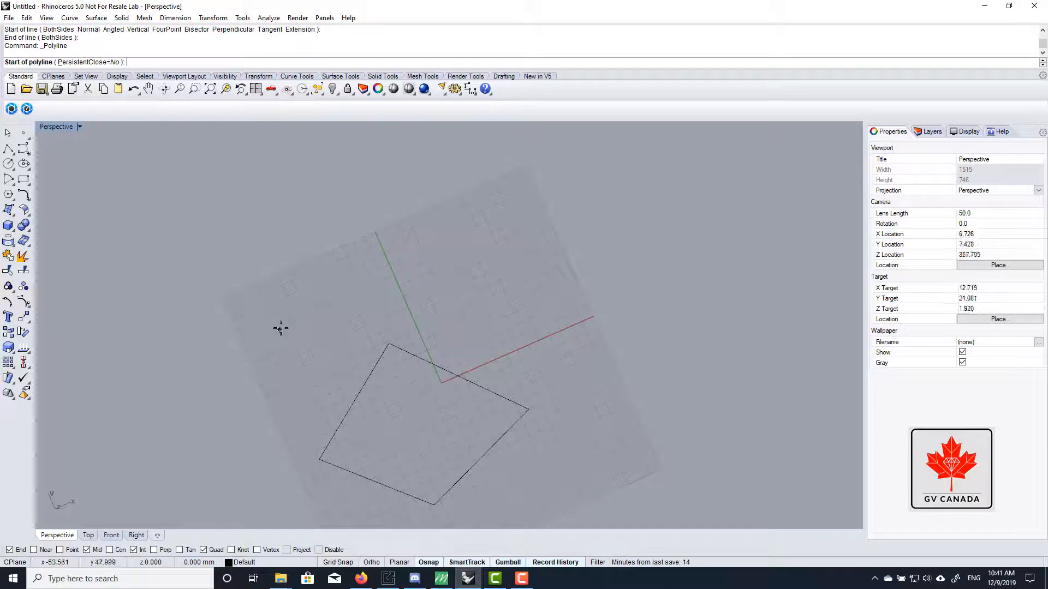
{"action": "left_click", "coordinate": [268, 349]}
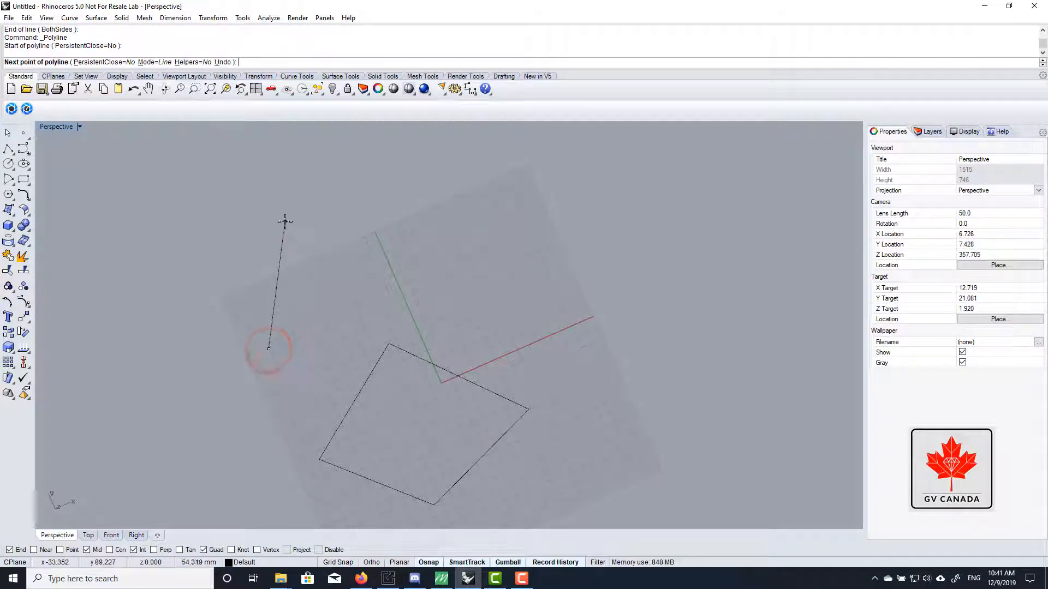
{"action": "left_click", "coordinate": [285, 222]}
{"action": "left_click", "coordinate": [451, 280]}
{"action": "left_click", "coordinate": [529, 220]}
{"action": "left_click", "coordinate": [576, 257]}
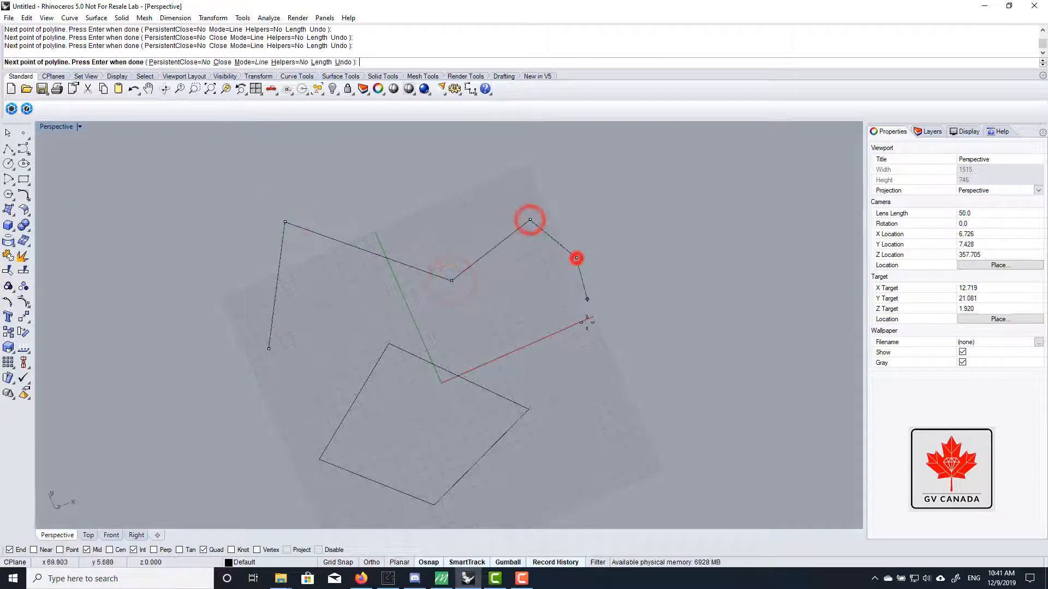
{"action": "left_click", "coordinate": [586, 326]}
{"action": "left_click", "coordinate": [575, 382]}
{"action": "left_click", "coordinate": [483, 332]}
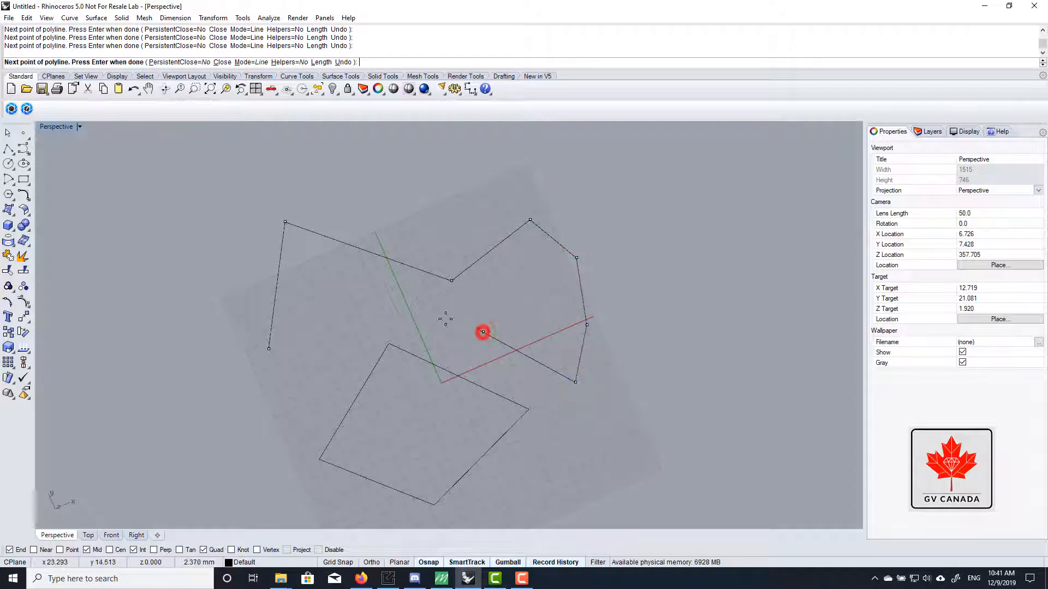
{"action": "left_click", "coordinate": [390, 311]}
{"action": "left_click", "coordinate": [349, 342]}
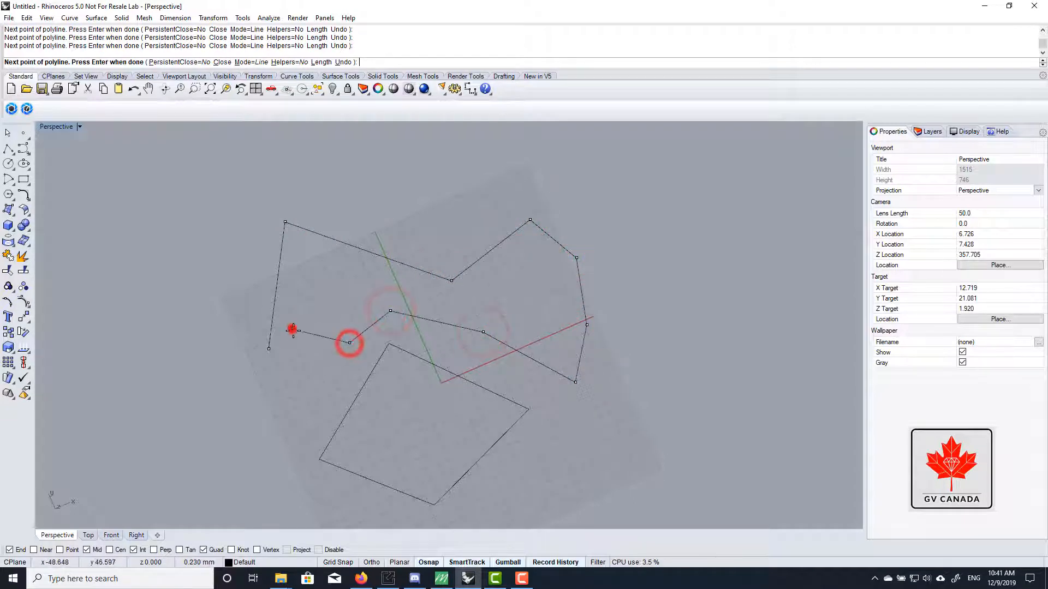
{"action": "left_click", "coordinate": [292, 329]}
{"action": "left_click", "coordinate": [269, 348]}
Step: Delete the closed polyline together with the four separate outline lines to empty the scene
{"action": "scroll", "coordinate": [348, 322], "scroll_direction": "down", "scroll_amount": 5}
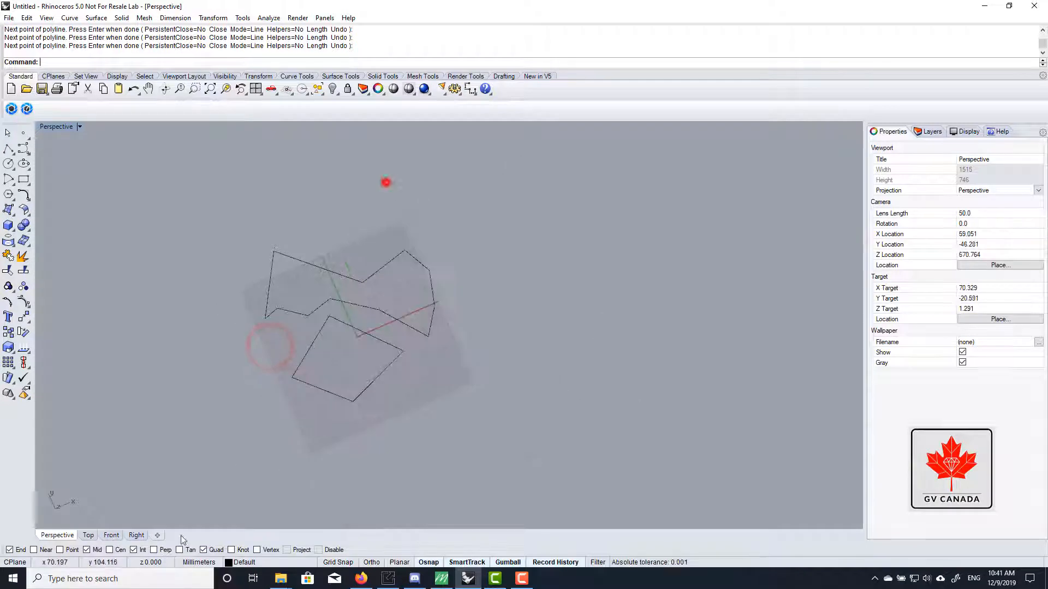
{"action": "left_click_drag", "start_coordinate": [385, 181], "coordinate": [304, 397]}
{"action": "key", "text": "Delete"}
{"action": "scroll", "coordinate": [346, 415], "scroll_direction": "up", "scroll_amount": 5}
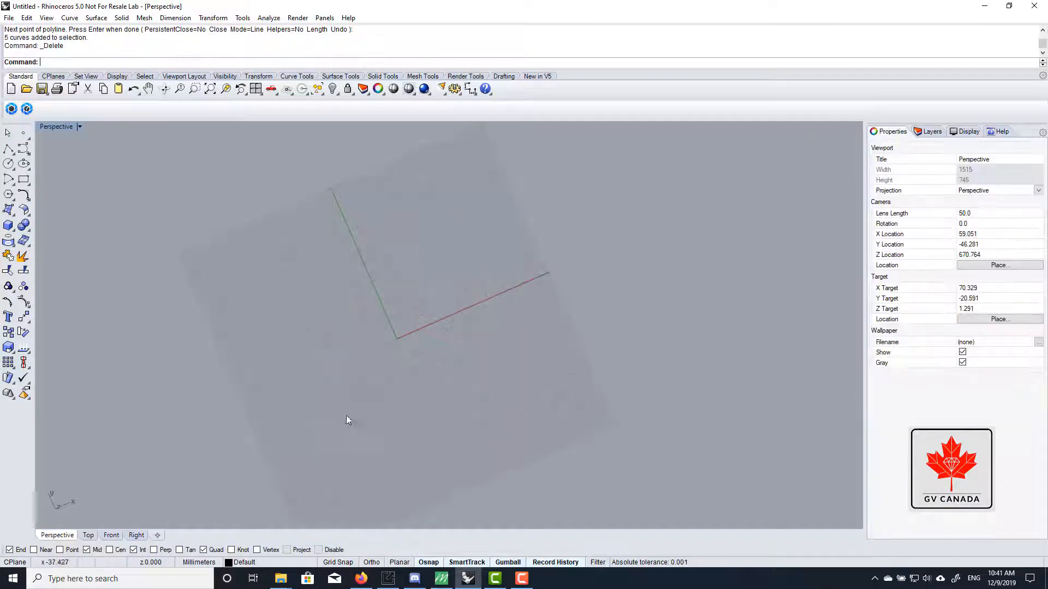
Step: Draw an open, winding degree-3 curve interpolated through 16 points around the origin, and delete it
{"action": "left_click", "coordinate": [23, 149]}
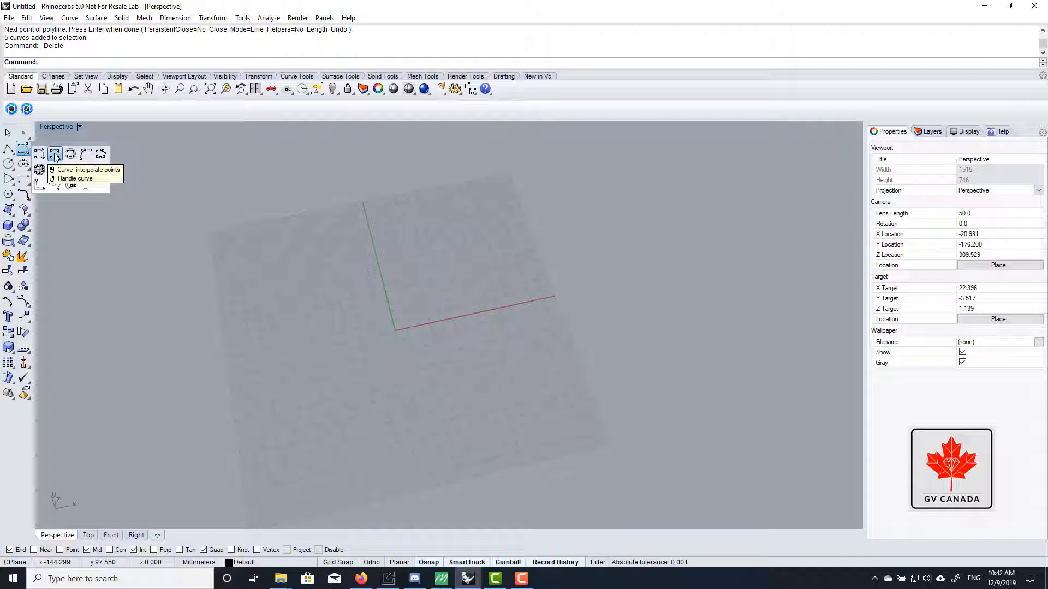
{"action": "left_click", "coordinate": [56, 154]}
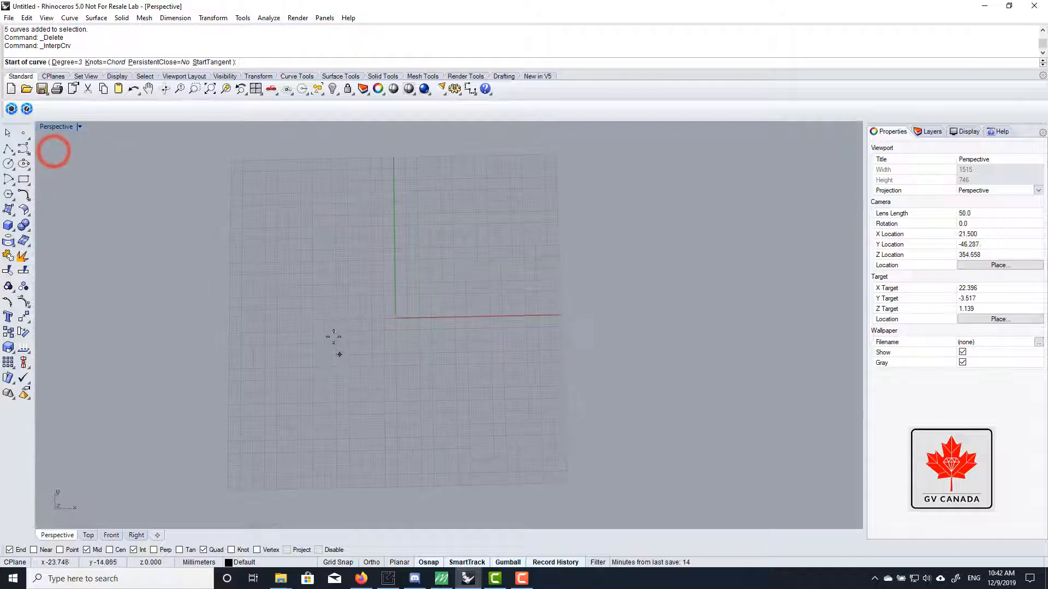
{"action": "left_click", "coordinate": [272, 271]}
{"action": "left_click", "coordinate": [328, 215]}
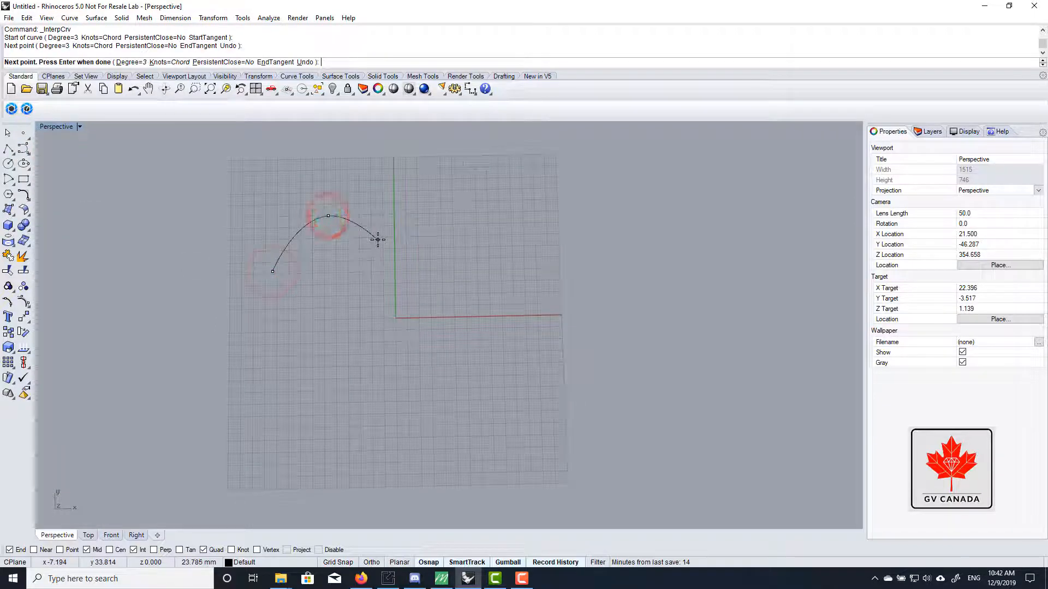
{"action": "left_click", "coordinate": [378, 239]}
{"action": "left_click", "coordinate": [375, 293]}
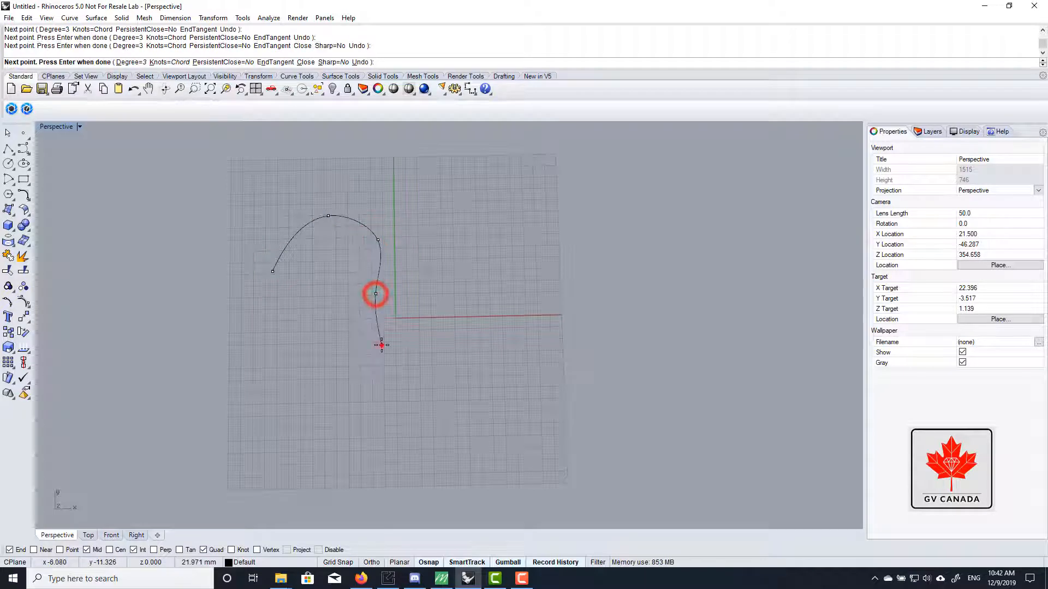
{"action": "left_click", "coordinate": [381, 344]}
{"action": "left_click", "coordinate": [466, 376]}
{"action": "left_click", "coordinate": [514, 322]}
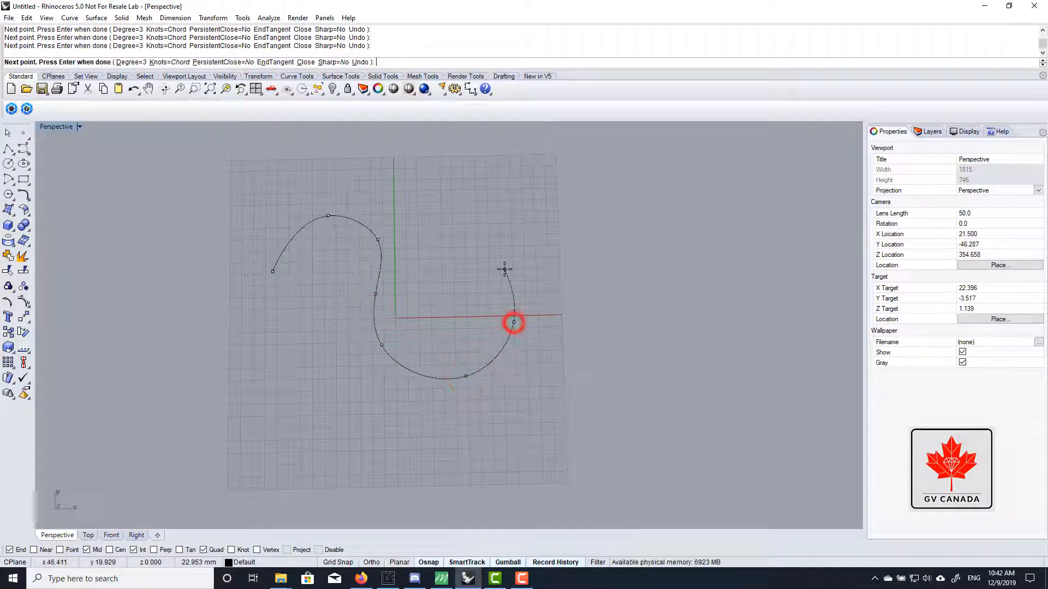
{"action": "left_click", "coordinate": [503, 268]}
{"action": "left_click", "coordinate": [461, 227]}
{"action": "left_click", "coordinate": [406, 206]}
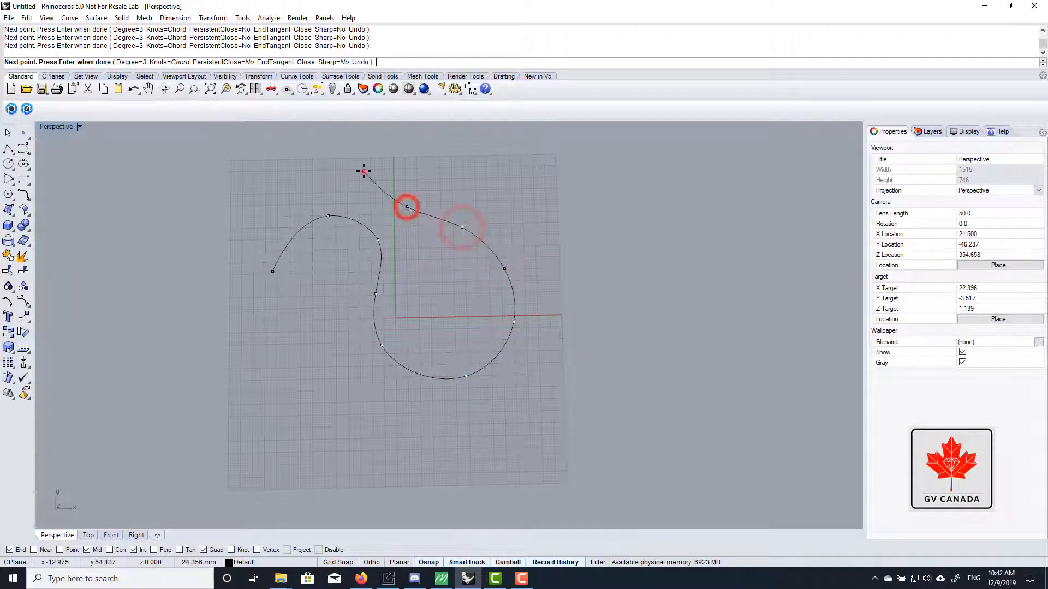
{"action": "left_click", "coordinate": [363, 171]}
{"action": "left_click", "coordinate": [370, 134]}
{"action": "left_click", "coordinate": [421, 141]}
{"action": "left_click", "coordinate": [421, 164]}
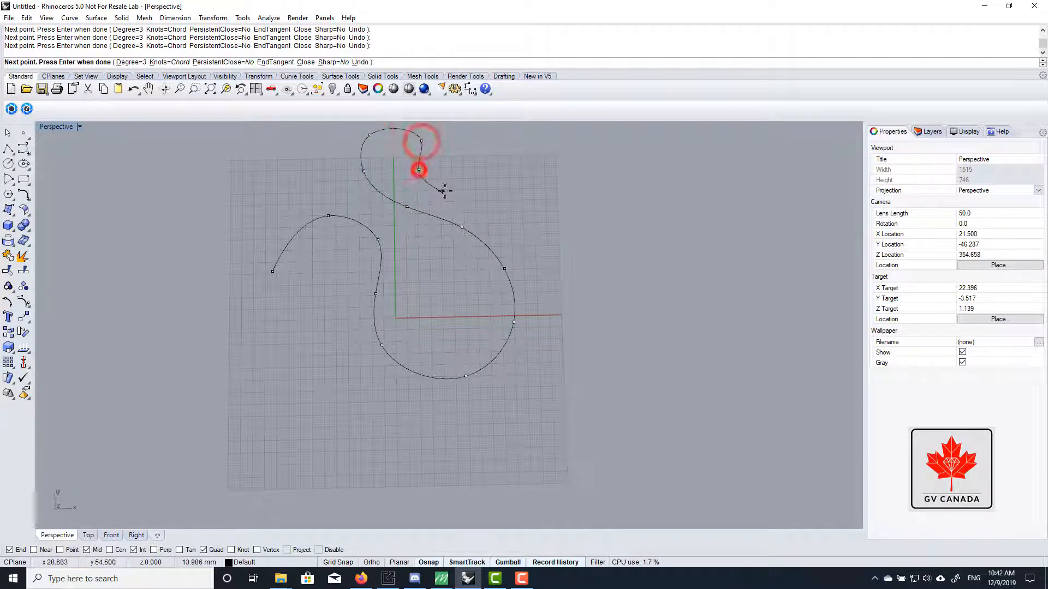
{"action": "left_click", "coordinate": [447, 189]}
{"action": "left_click", "coordinate": [483, 173]}
{"action": "key", "text": "Return"}
{"action": "left_click", "coordinate": [373, 309]}
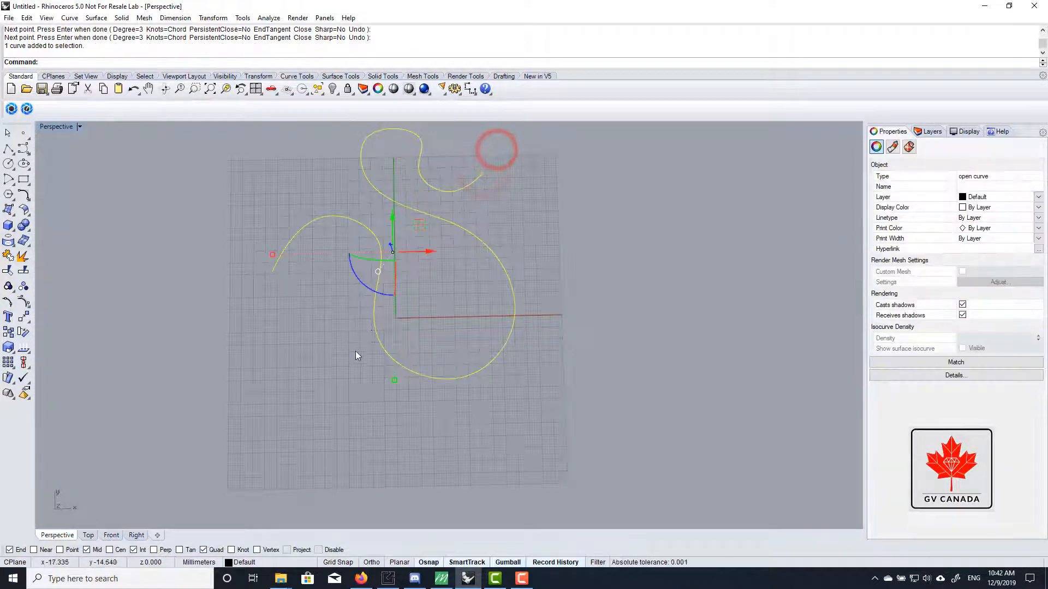
{"action": "key", "text": "Delete"}
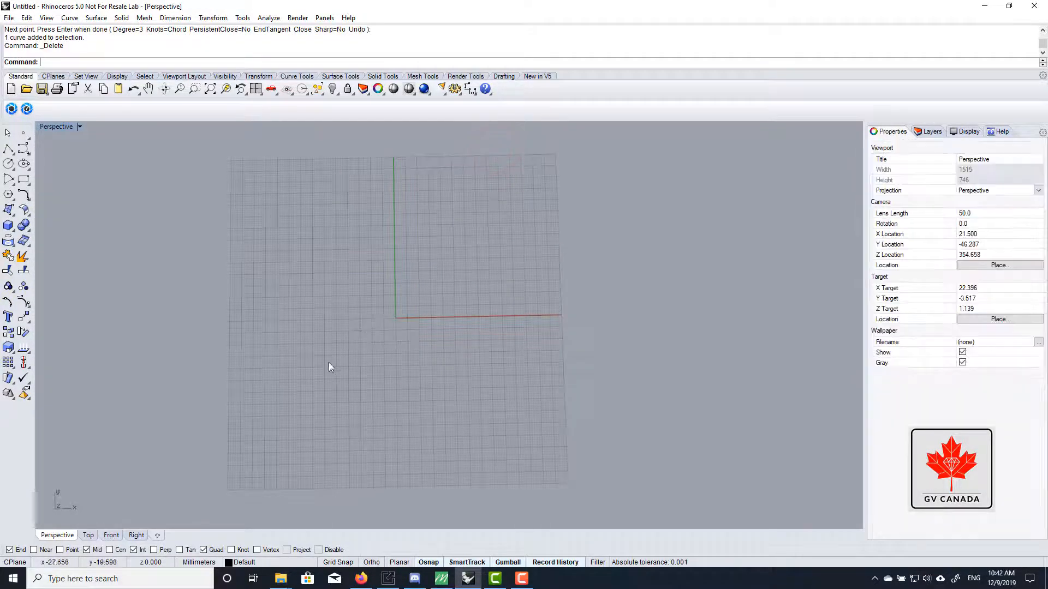
Step: Draw a closed degree-3 control-point curve that loops around the origin and returns to its start point, and delete it
{"action": "left_click", "coordinate": [28, 153]}
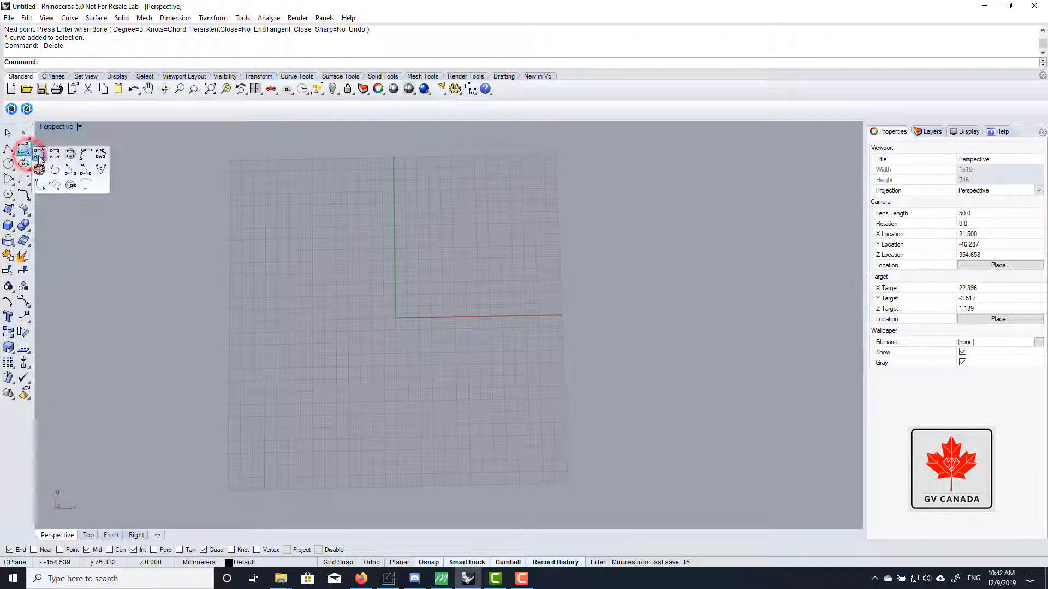
{"action": "left_click", "coordinate": [38, 158]}
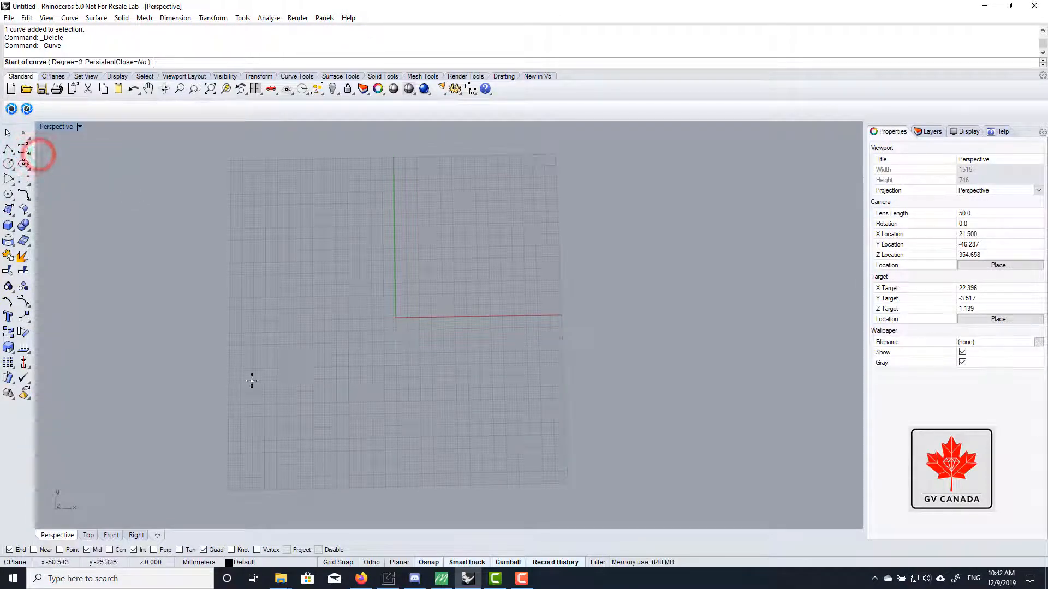
{"action": "left_click", "coordinate": [303, 394]}
{"action": "left_click", "coordinate": [254, 356]}
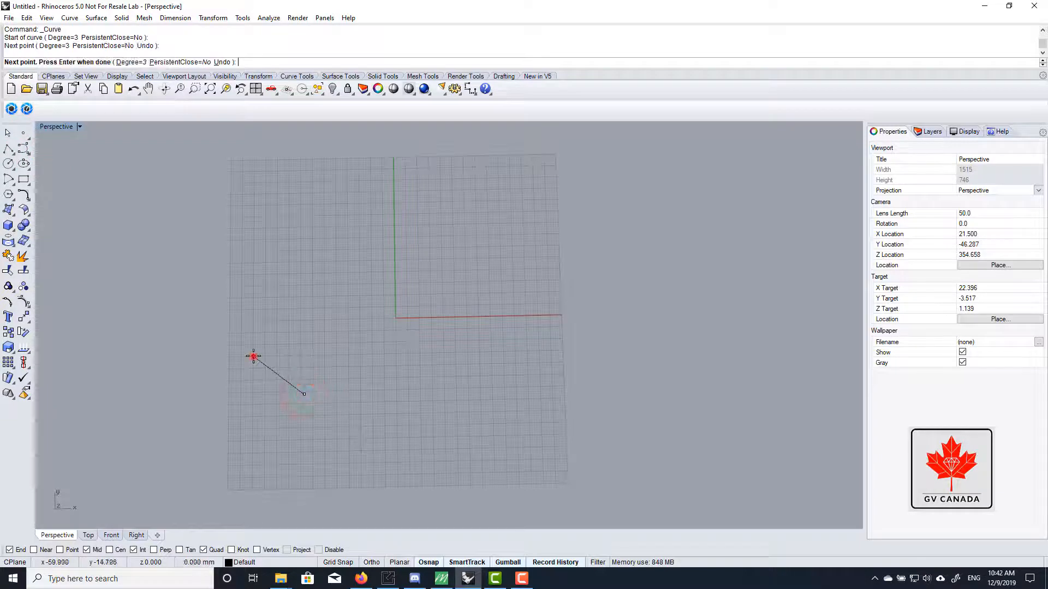
{"action": "left_click", "coordinate": [277, 262]}
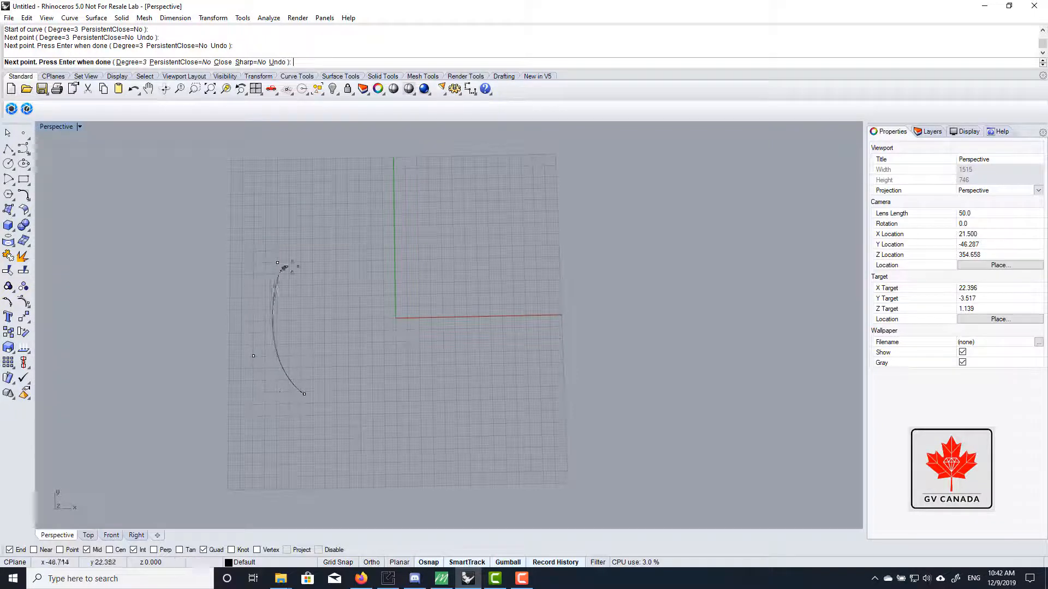
{"action": "left_click", "coordinate": [348, 305]}
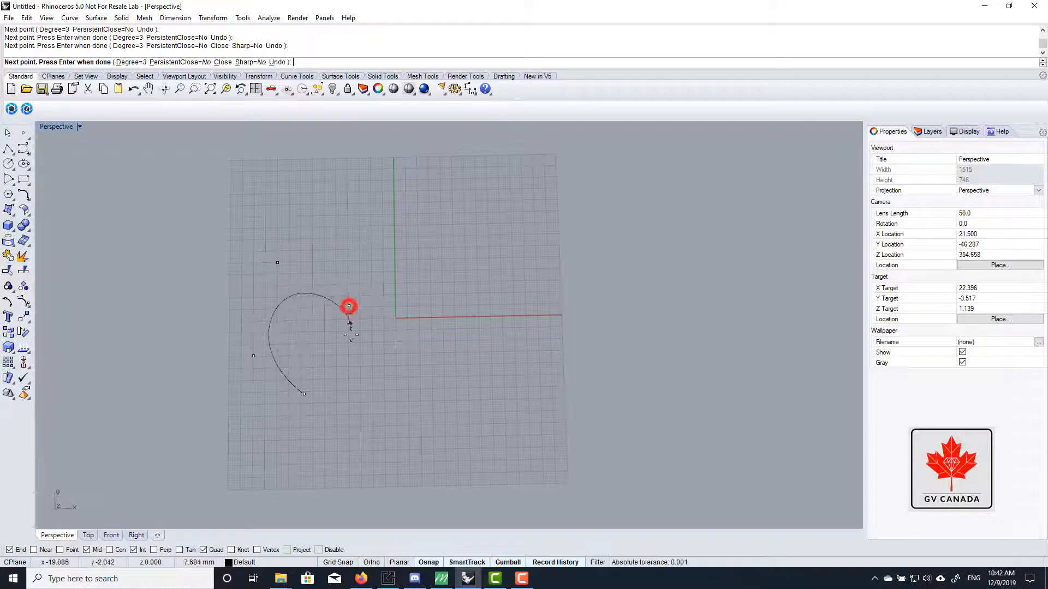
{"action": "left_click", "coordinate": [353, 369]}
{"action": "left_click", "coordinate": [408, 403]}
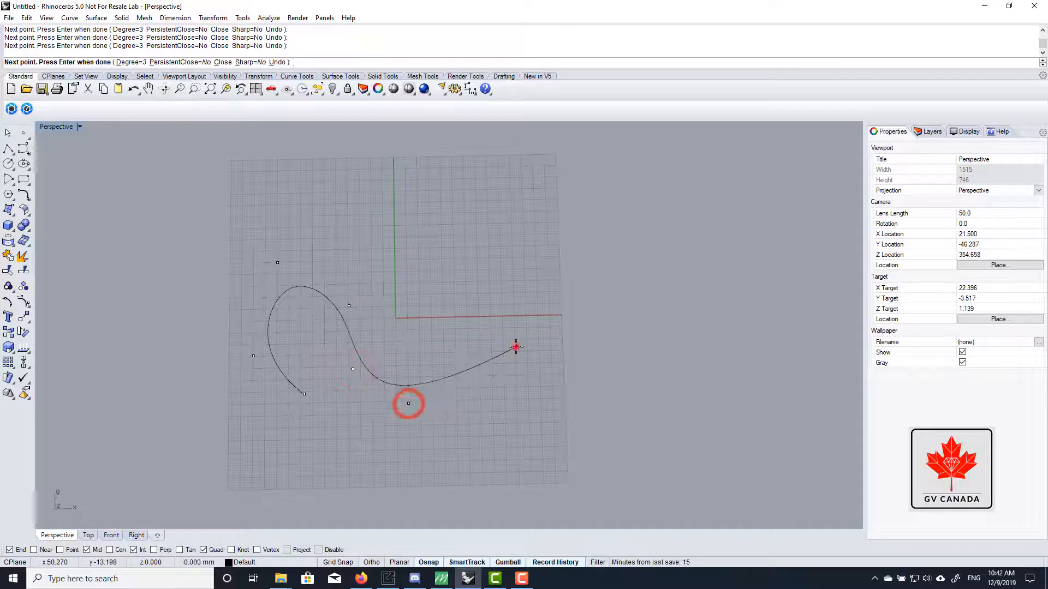
{"action": "left_click", "coordinate": [516, 347]}
{"action": "left_click", "coordinate": [504, 259]}
{"action": "left_click", "coordinate": [449, 227]}
{"action": "left_click", "coordinate": [381, 223]}
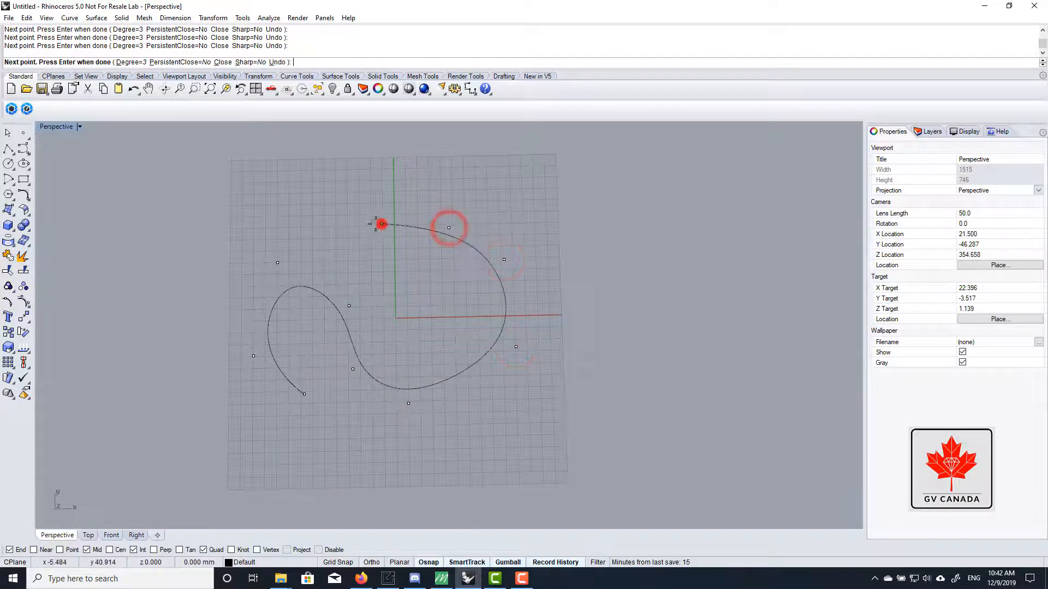
{"action": "left_click", "coordinate": [322, 222]}
{"action": "left_click", "coordinate": [249, 212]}
{"action": "left_click", "coordinate": [145, 320]}
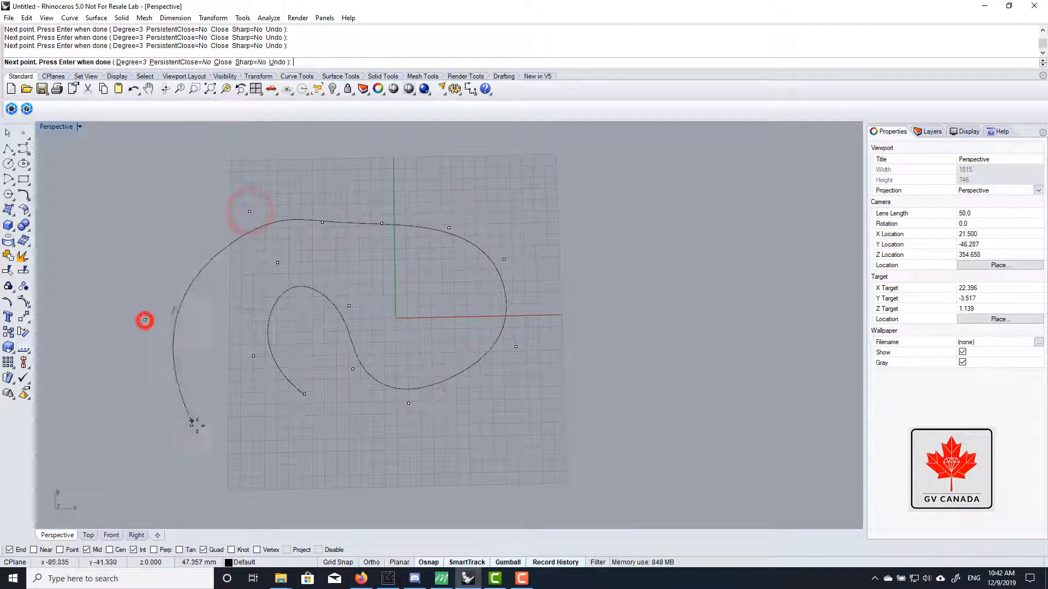
{"action": "left_click", "coordinate": [197, 426]}
{"action": "left_click", "coordinate": [279, 441]}
{"action": "left_click", "coordinate": [319, 434]}
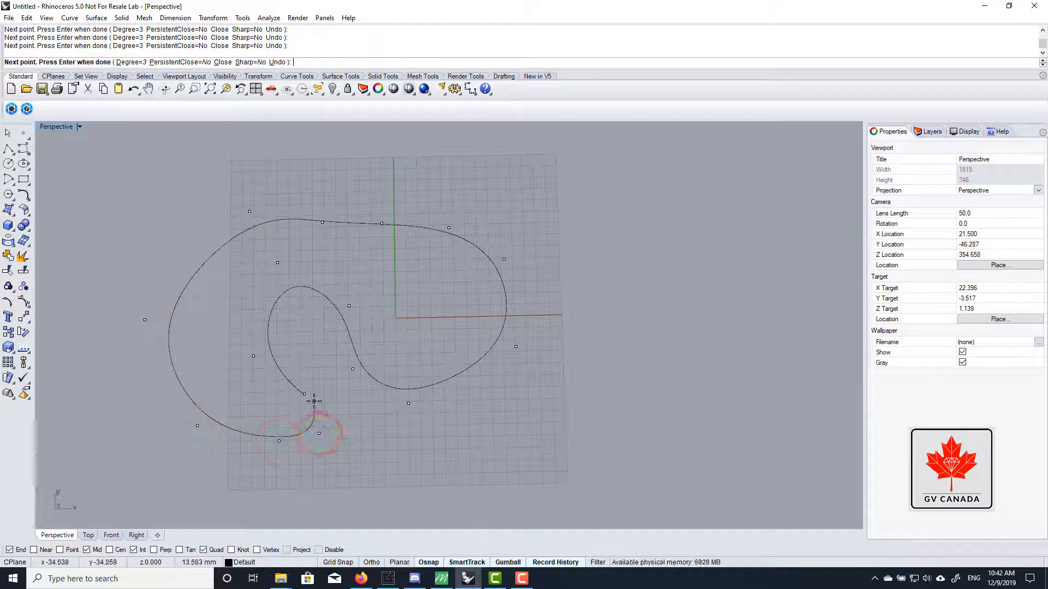
{"action": "left_click", "coordinate": [304, 394]}
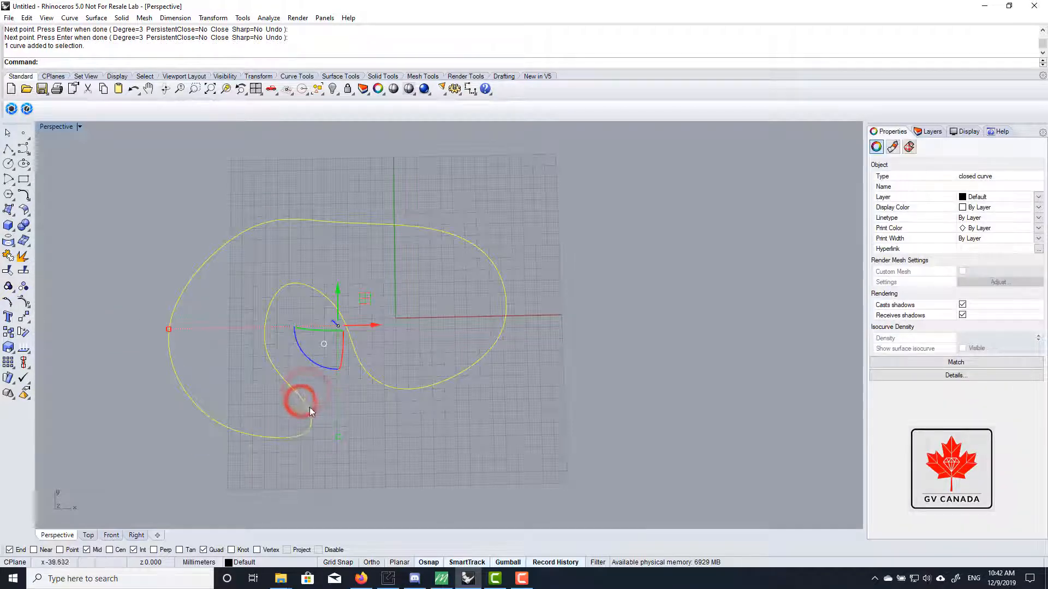
{"action": "key", "text": "Delete"}
{"action": "left_click", "coordinate": [28, 154]}
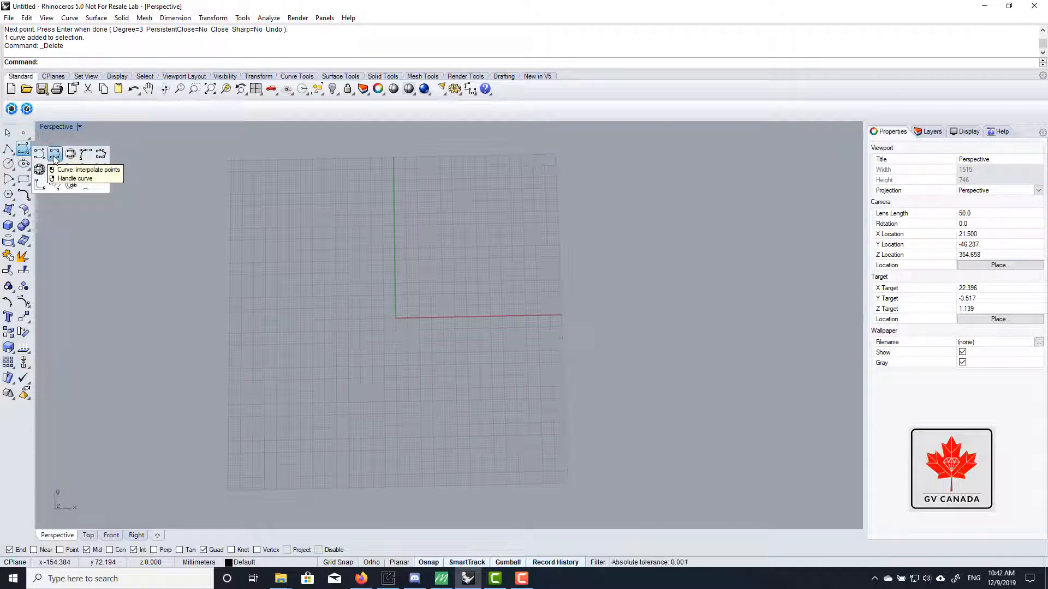
{"action": "left_click", "coordinate": [54, 158]}
{"action": "scroll", "coordinate": [494, 207], "scroll_direction": "up", "scroll_amount": 2}
{"action": "right_click_drag", "start_coordinate": [419, 352], "coordinate": [416, 339]}
{"action": "key", "text": "Escape"}
{"action": "right_click_drag", "start_coordinate": [534, 344], "coordinate": [496, 320]}
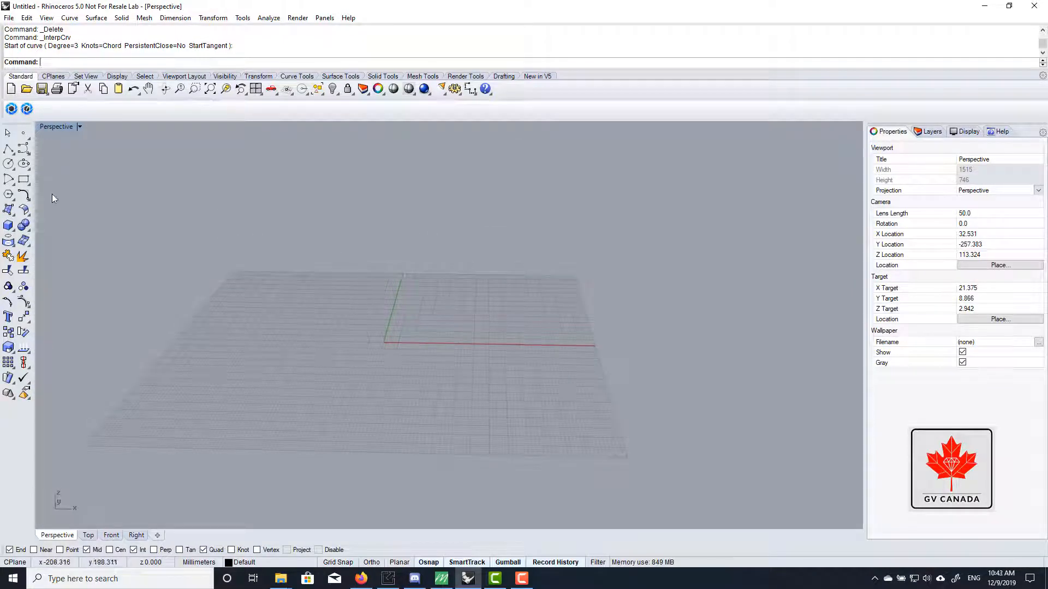
Step: Draw a circle about 48 mm in diameter centred on the origin in the Front view, and bring up the maximised Top view
{"action": "double_click", "coordinate": [63, 126]}
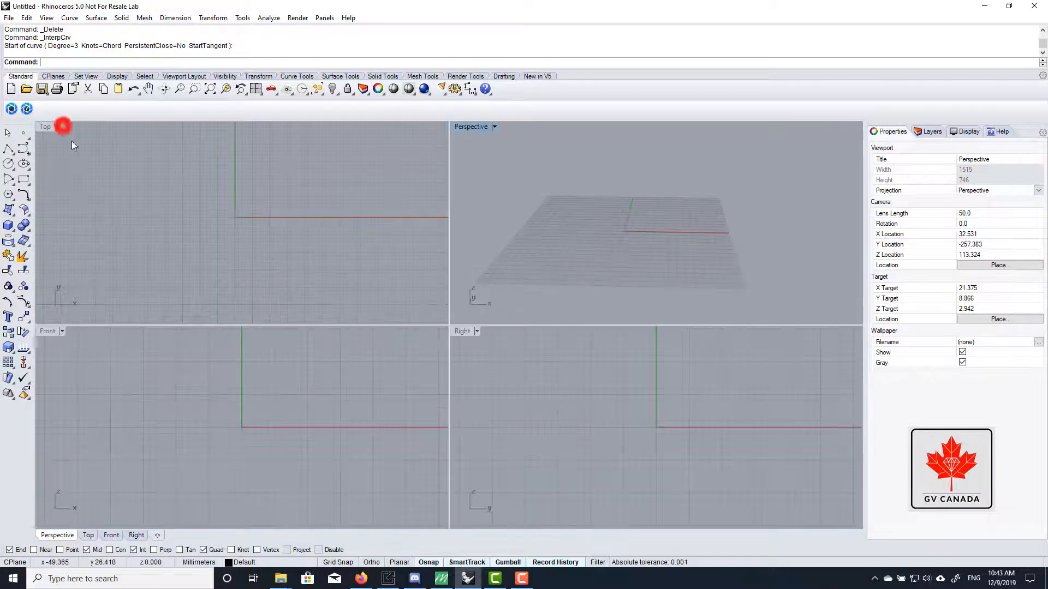
{"action": "double_click", "coordinate": [48, 332]}
{"action": "scroll", "coordinate": [371, 384], "scroll_direction": "down", "scroll_amount": 5}
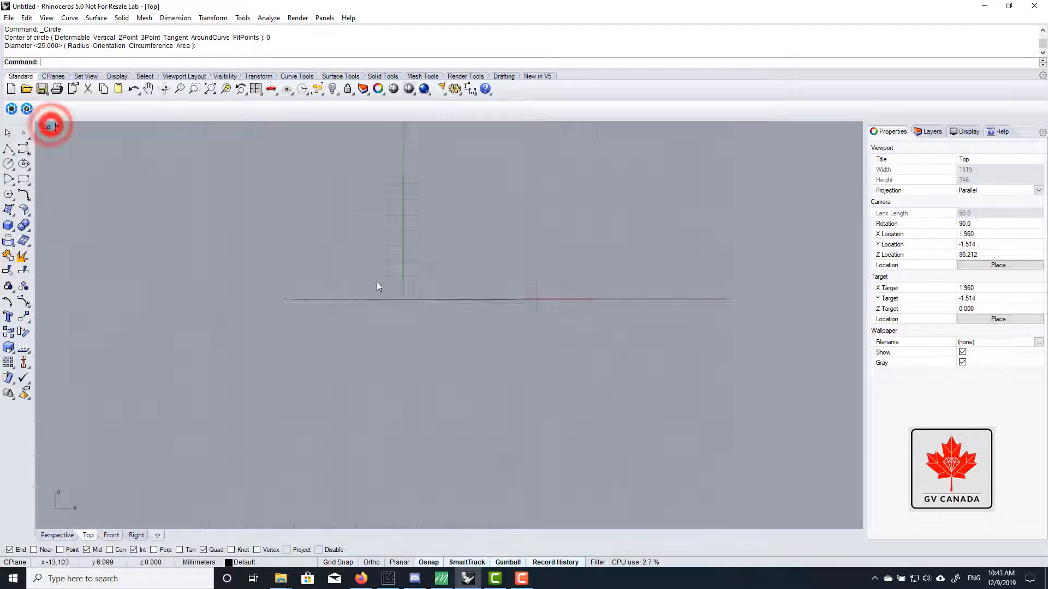
{"action": "scroll", "coordinate": [379, 286], "scroll_direction": "down", "scroll_amount": 2}
{"action": "scroll", "coordinate": [386, 309], "scroll_direction": "up", "scroll_amount": 6}
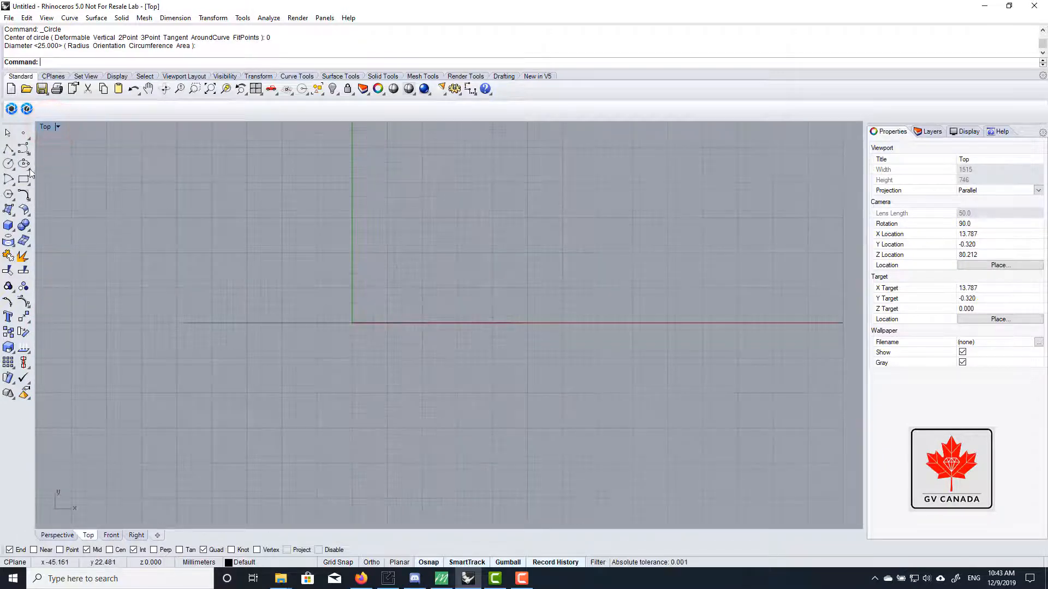
Step: Draw a circle 6.5 mm in diameter centred on the origin in the Top view
{"action": "left_click", "coordinate": [8, 163]}
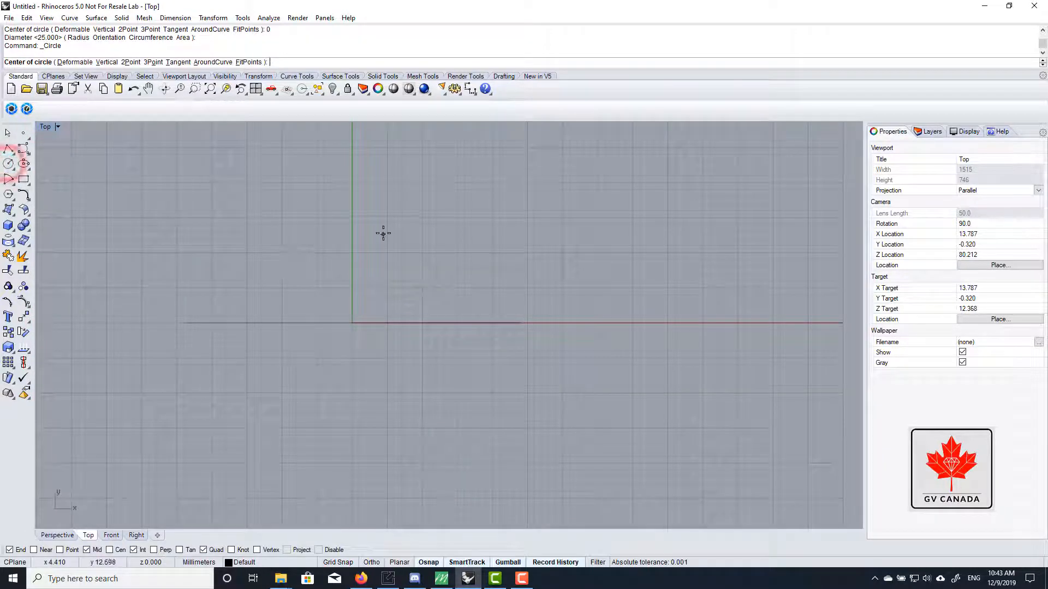
{"action": "right_click_drag", "start_coordinate": [383, 234], "coordinate": [405, 232]}
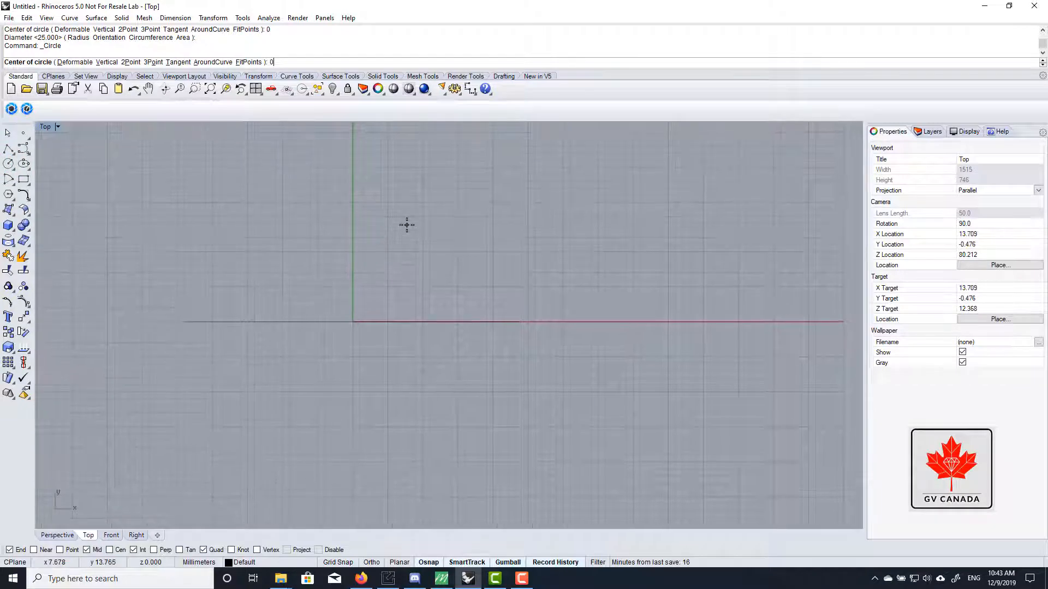
{"action": "type", "text": "0"}
{"action": "key", "text": "Return"}
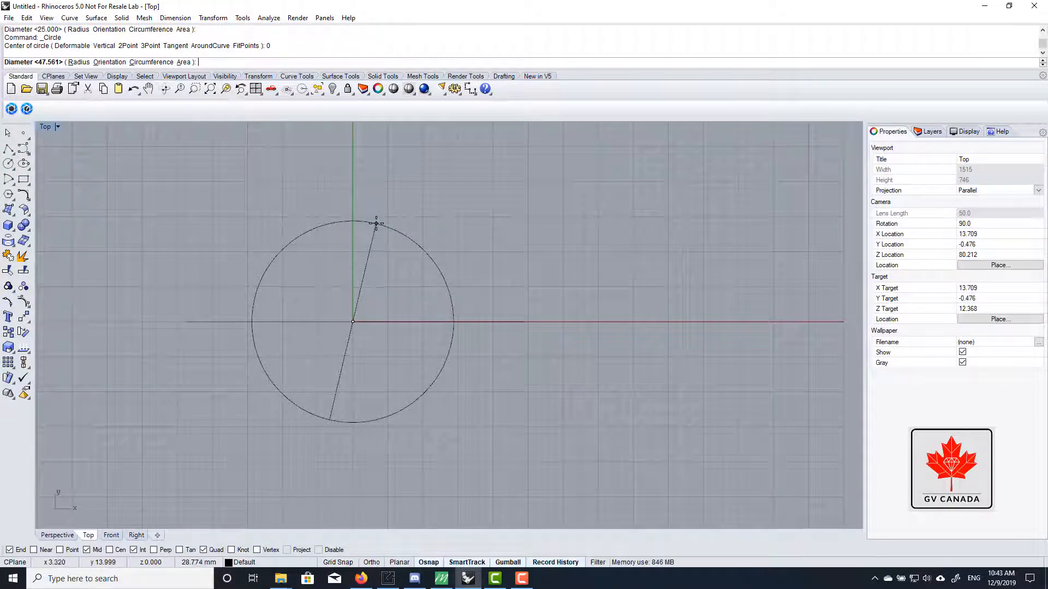
{"action": "type", "text": "6."}
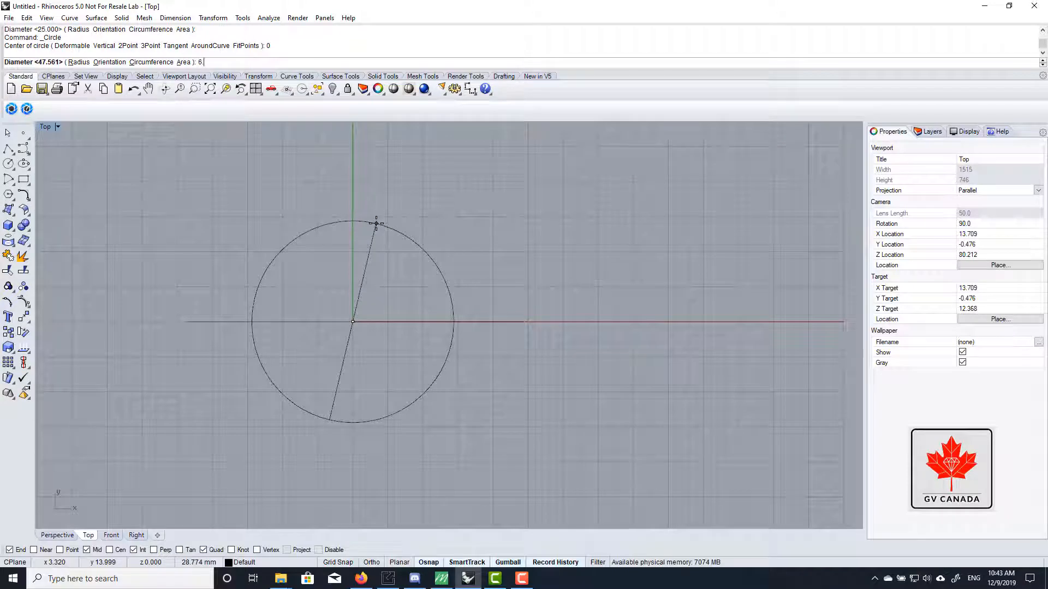
{"action": "type", "text": "5"}
{"action": "key", "text": "Return"}
Step: Select the small circle, restore the four-view layout, and raise the circle vertically in the Front view to above the large circle
{"action": "scroll", "coordinate": [351, 311], "scroll_direction": "up", "scroll_amount": 4}
{"action": "left_click", "coordinate": [370, 294]}
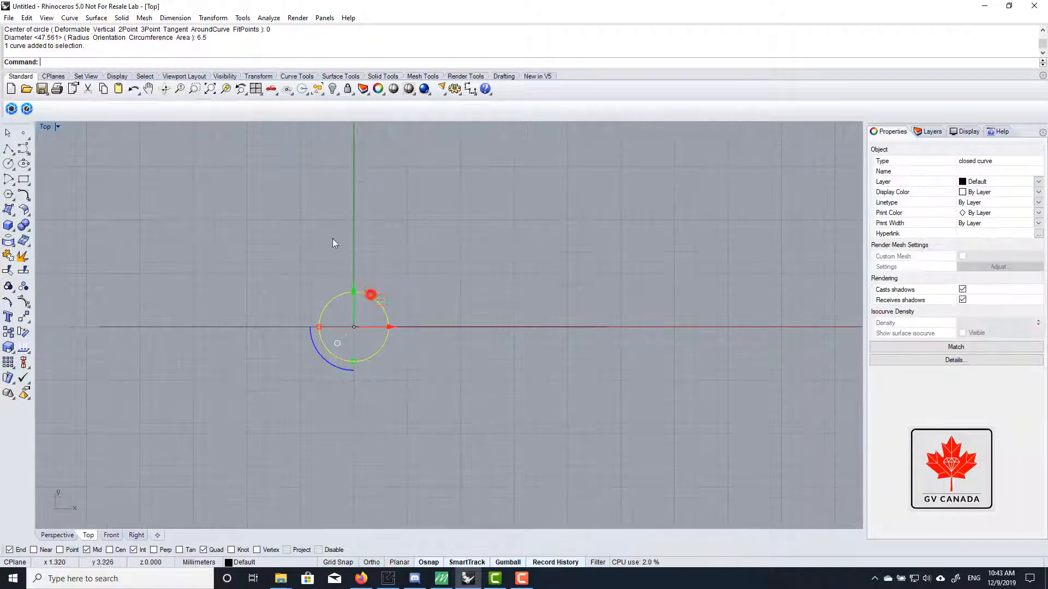
{"action": "double_click", "coordinate": [45, 126]}
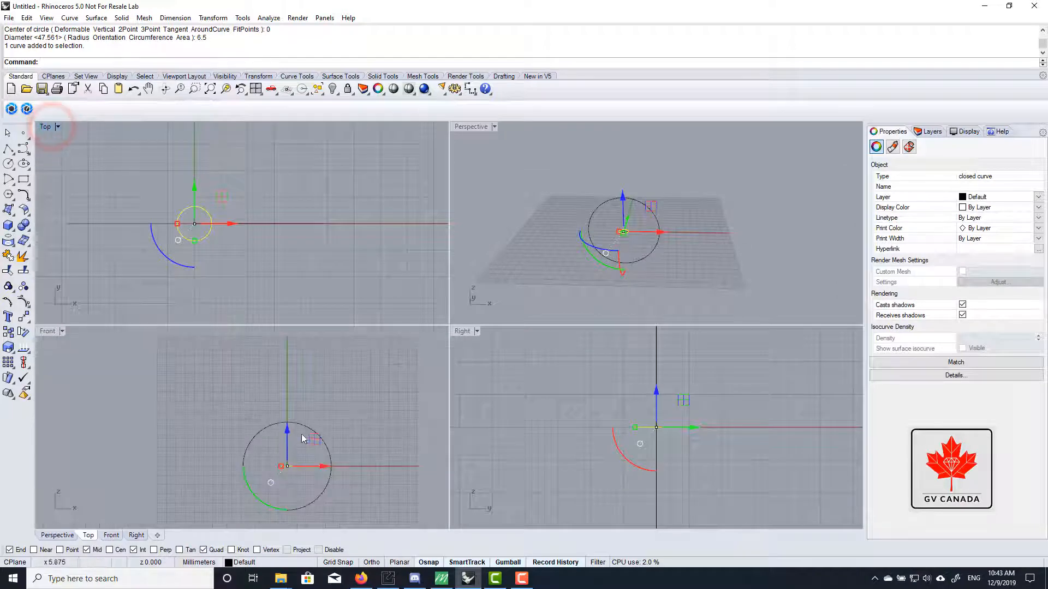
{"action": "left_click_drag", "start_coordinate": [286, 432], "coordinate": [309, 355]}
Step: Delete the large origin-centred circle that stands upright in the Front view
{"action": "left_click", "coordinate": [351, 388]}
{"action": "scroll", "coordinate": [326, 410], "scroll_direction": "up", "scroll_amount": 6}
{"action": "left_click_drag", "start_coordinate": [328, 423], "coordinate": [286, 525]}
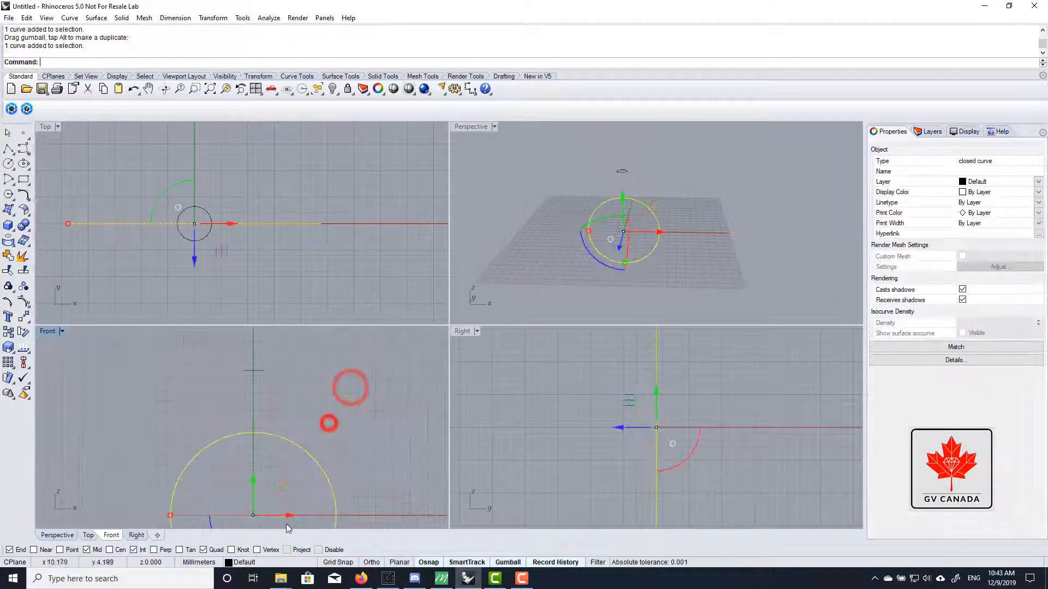
{"action": "key", "text": "Delete"}
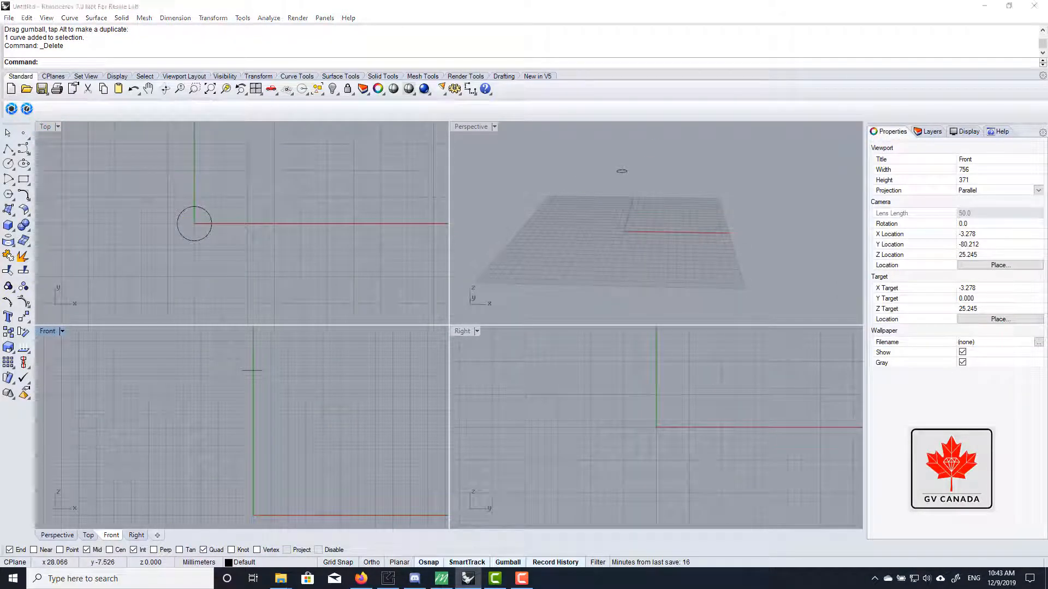
{"action": "key", "text": "alt+Tab"}
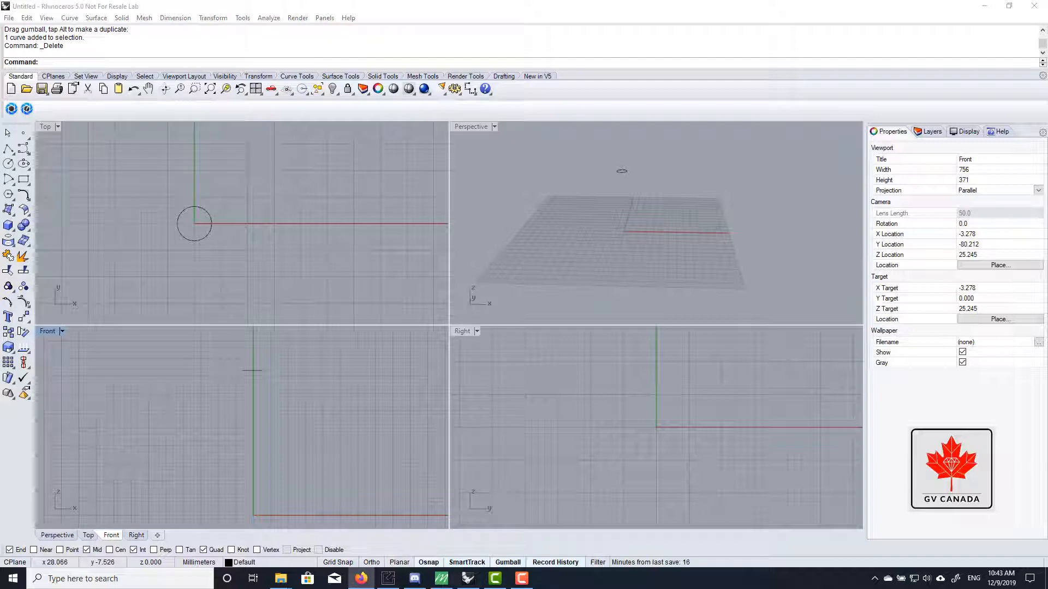
{"action": "key", "text": "alt+Tab"}
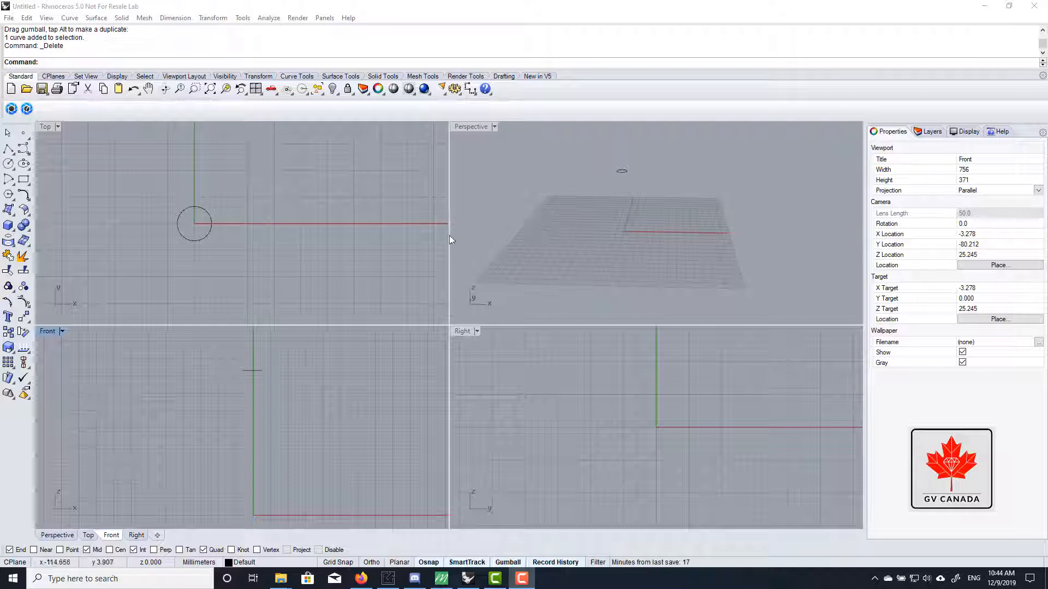
Step: Draw a circle with a 16.9 mm diameter centred on the origin in the Front view
{"action": "left_click", "coordinate": [52, 320]}
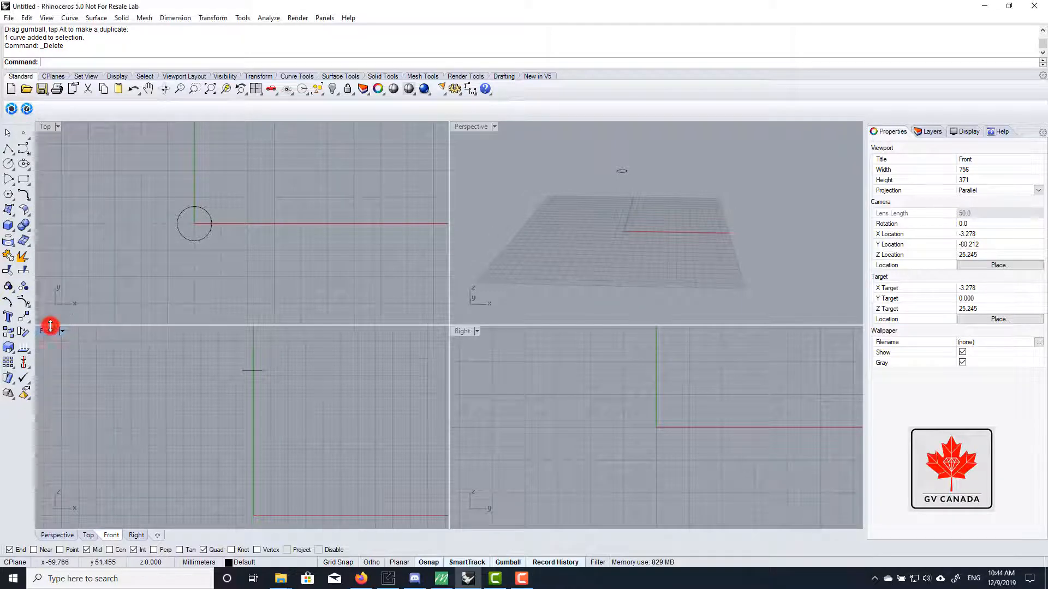
{"action": "left_click", "coordinate": [14, 163]}
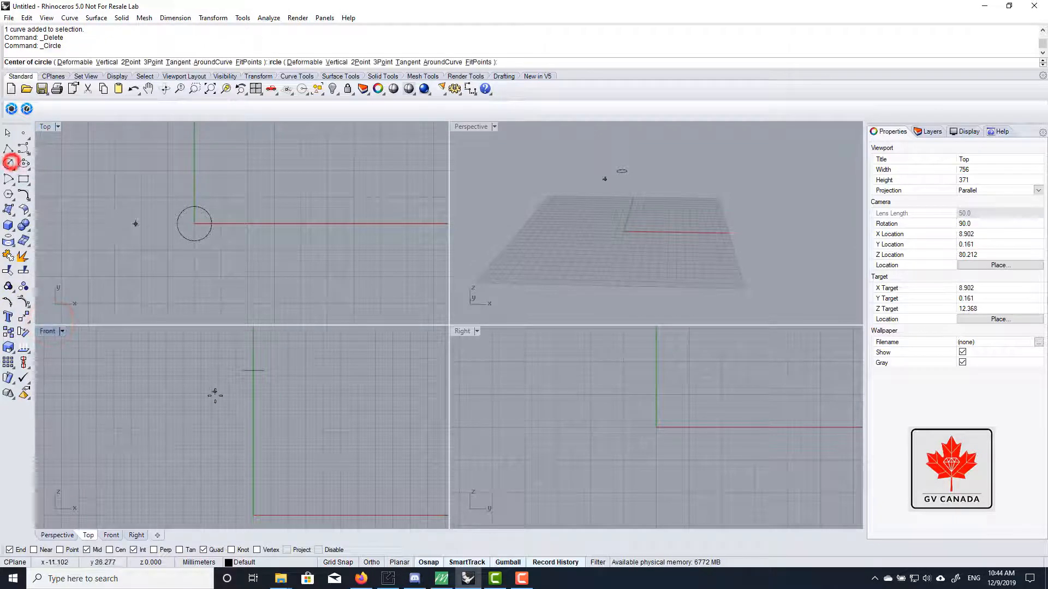
{"action": "right_click_drag", "start_coordinate": [229, 423], "coordinate": [235, 427]}
{"action": "right_click_drag", "start_coordinate": [295, 412], "coordinate": [274, 388]}
{"action": "type", "text": "0\\"}
{"action": "key", "text": "Return"}
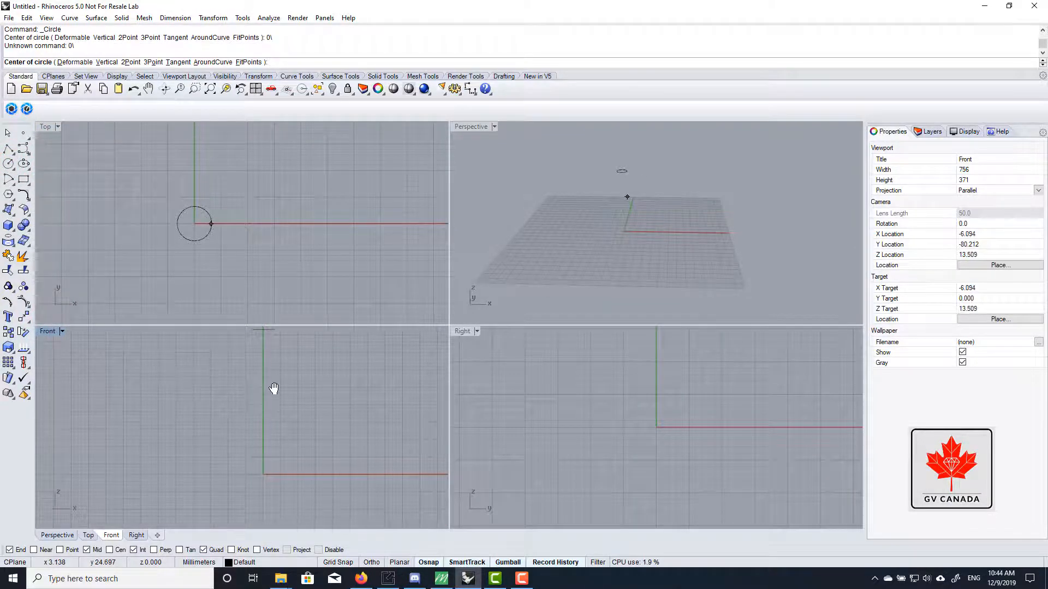
{"action": "key", "text": "Return"}
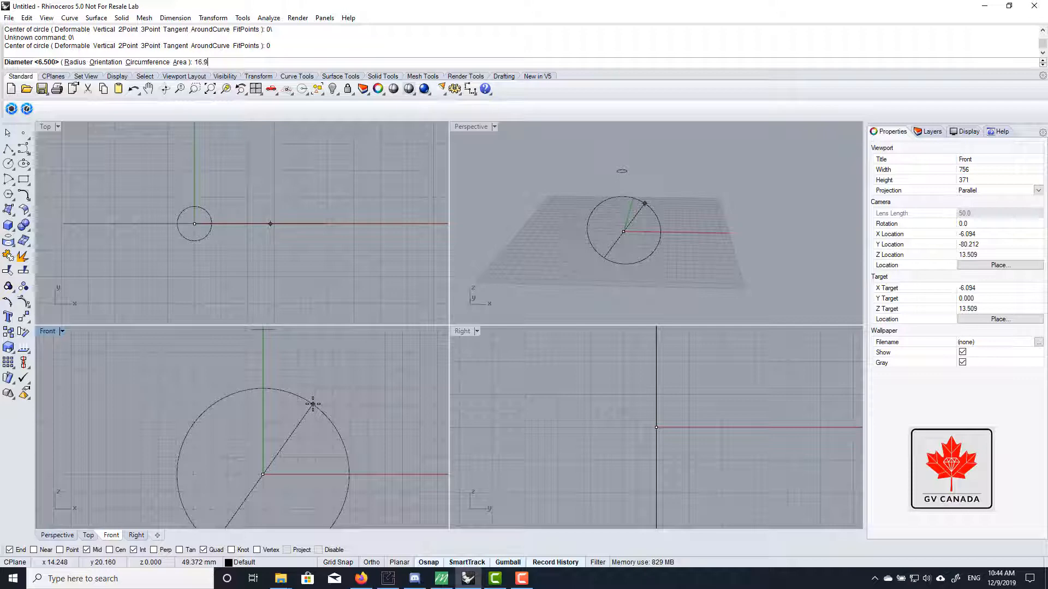
{"action": "key", "text": "Return"}
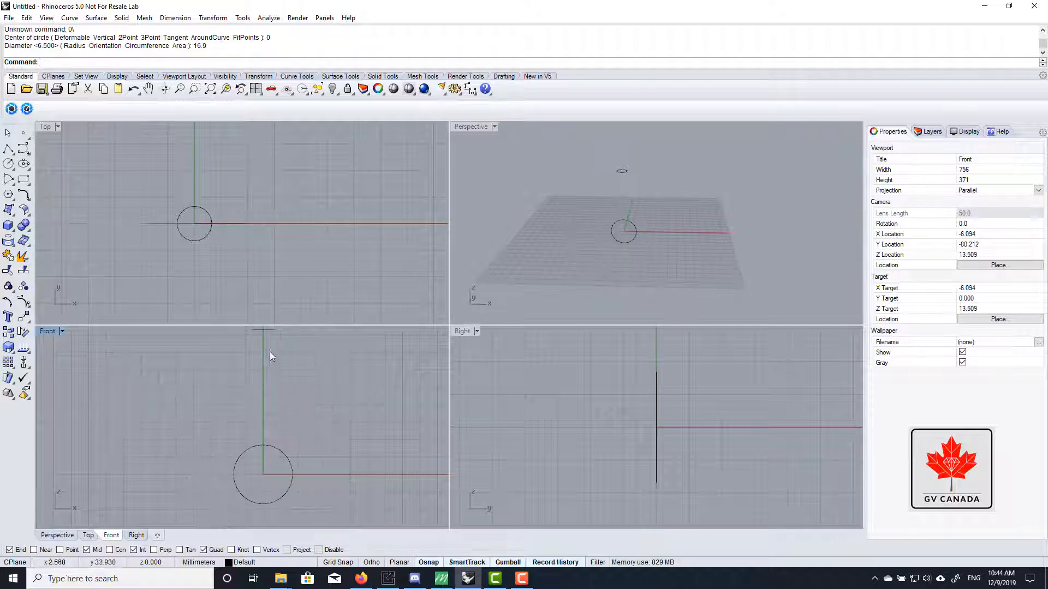
Step: Move the small horizontal circle straight down in the Front view so it sits a short distance above the ring circle
{"action": "right_click_drag", "start_coordinate": [283, 349], "coordinate": [281, 362]}
{"action": "left_click_drag", "start_coordinate": [281, 362], "coordinate": [255, 439]}
{"action": "left_click", "coordinate": [304, 418]}
{"action": "scroll", "coordinate": [265, 447], "scroll_direction": "up", "scroll_amount": 14}
{"action": "right_click_drag", "start_coordinate": [284, 420], "coordinate": [315, 355]}
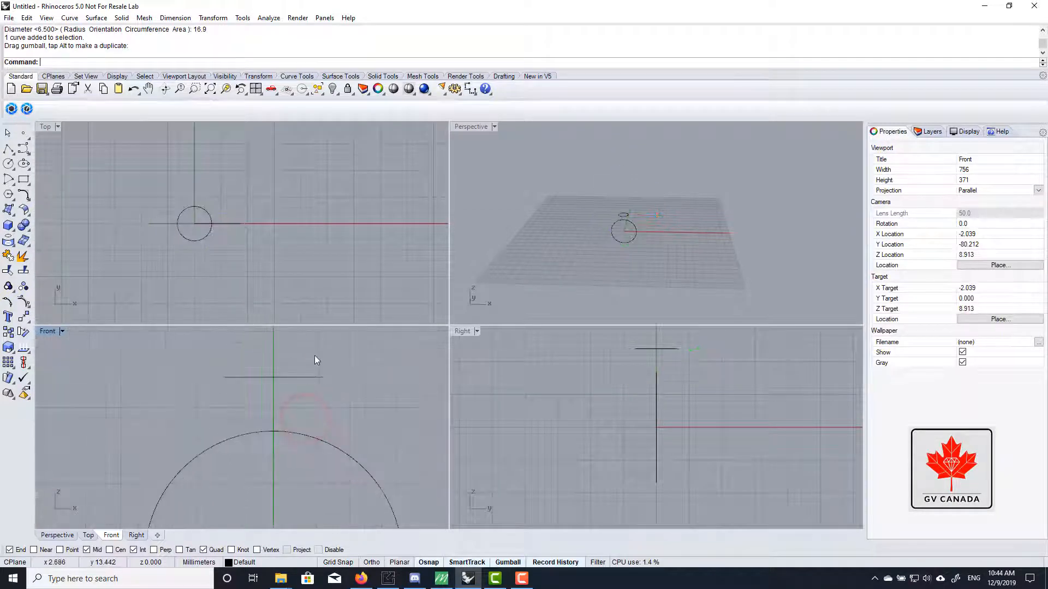
{"action": "left_click_drag", "start_coordinate": [314, 355], "coordinate": [296, 406]}
{"action": "left_click", "coordinate": [349, 411]}
{"action": "scroll", "coordinate": [349, 411], "scroll_direction": "down", "scroll_amount": 8}
{"action": "right_click_drag", "start_coordinate": [349, 411], "coordinate": [308, 369]}
{"action": "scroll", "coordinate": [267, 361], "scroll_direction": "up", "scroll_amount": 8}
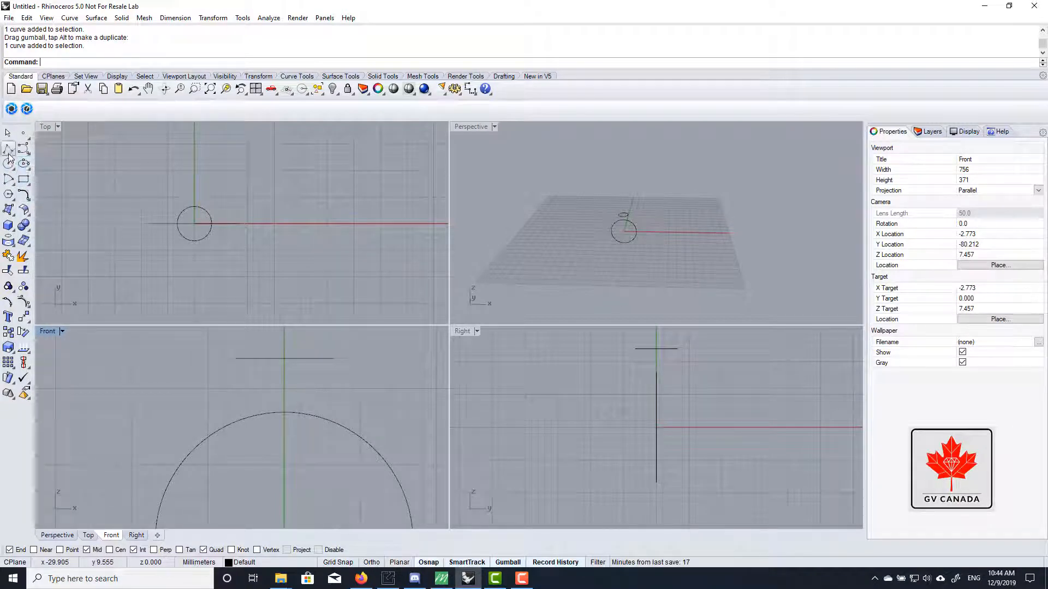
Step: Draw an outward-leaning line in the Front view from just inside the ring circle, past the small circle's right edge, to above it
{"action": "right_click_drag", "start_coordinate": [282, 419], "coordinate": [276, 479]}
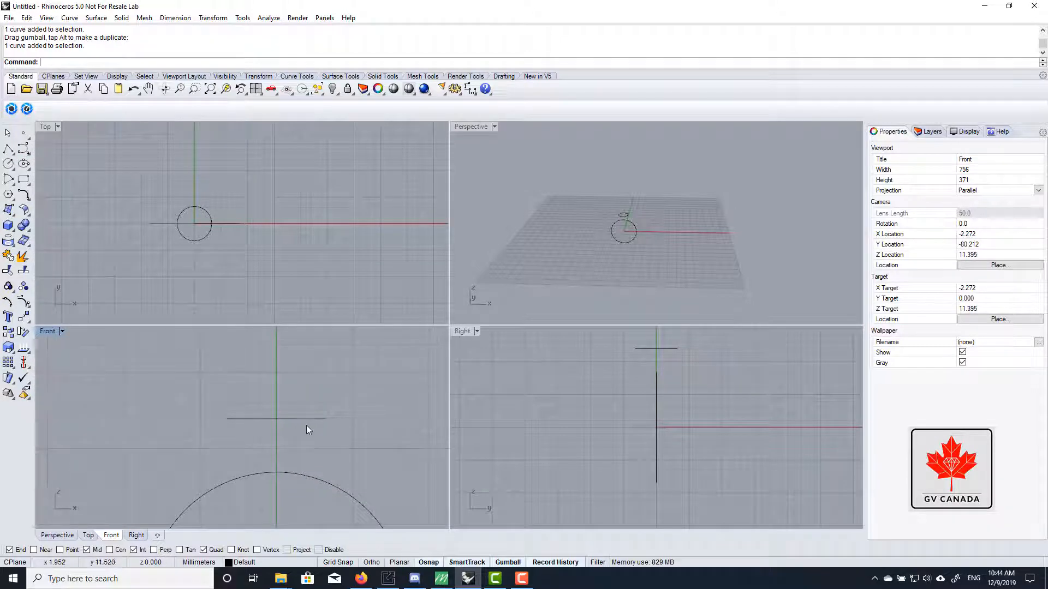
{"action": "scroll", "coordinate": [307, 425], "scroll_direction": "up", "scroll_amount": 4}
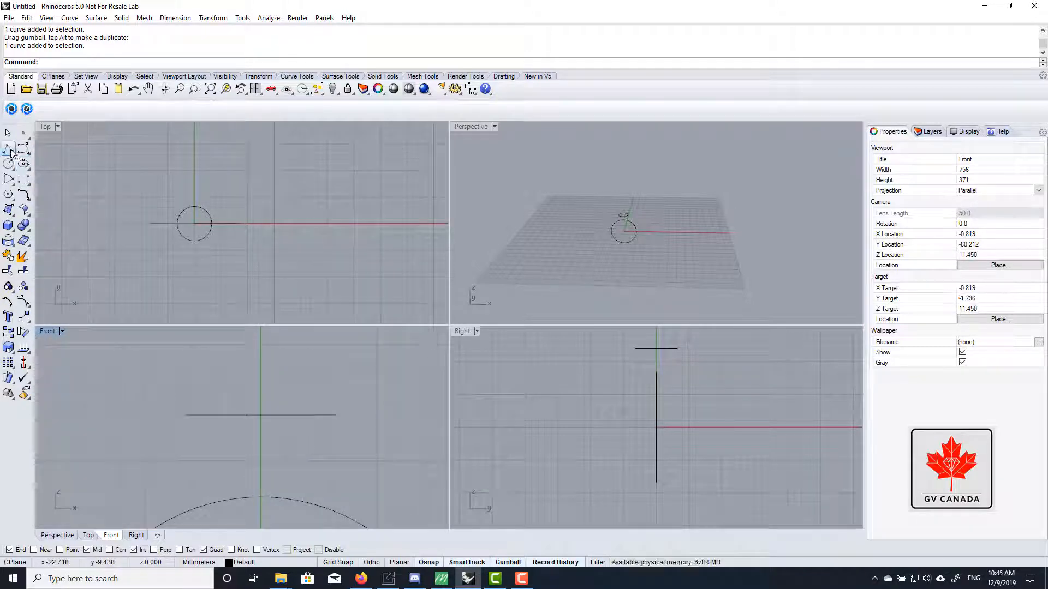
{"action": "left_click", "coordinate": [10, 150]}
{"action": "left_click", "coordinate": [14, 153]}
{"action": "left_click", "coordinate": [27, 156]}
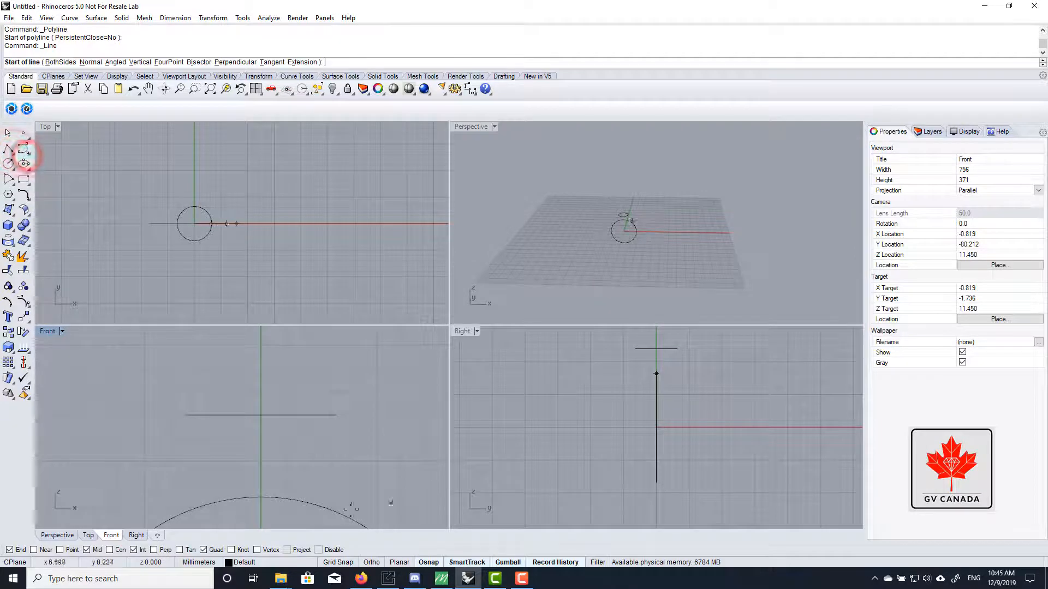
{"action": "right_click_drag", "start_coordinate": [351, 509], "coordinate": [333, 458]}
{"action": "left_click", "coordinate": [291, 475]}
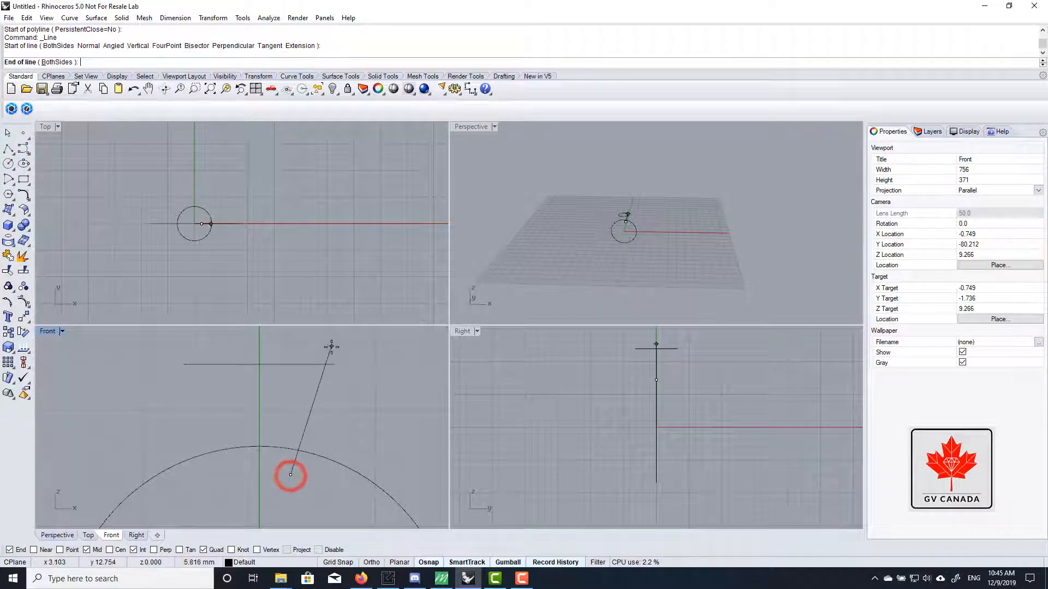
{"action": "right_click_drag", "start_coordinate": [331, 347], "coordinate": [321, 374]}
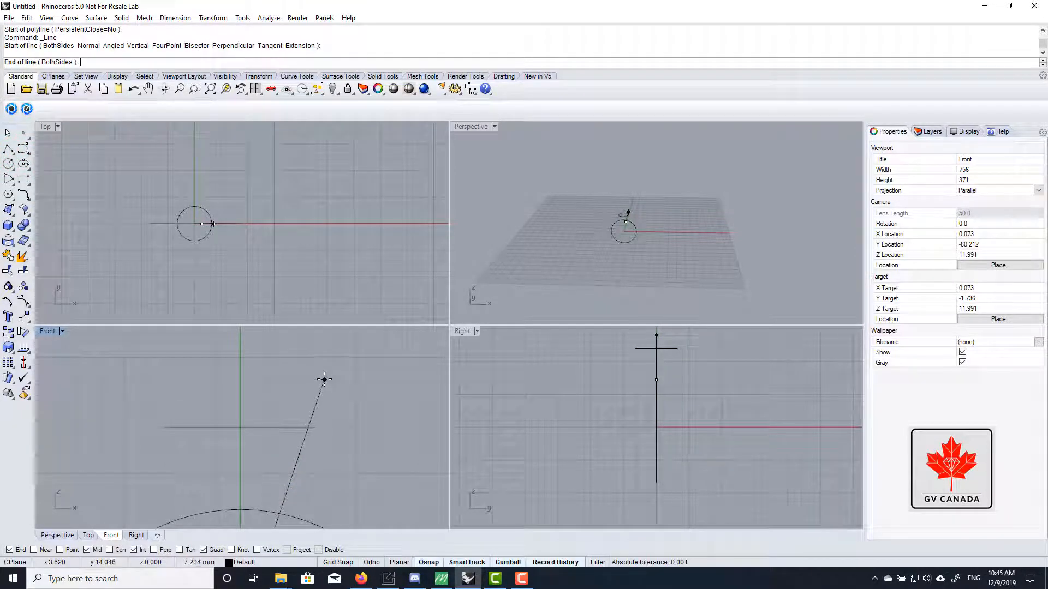
{"action": "left_click", "coordinate": [330, 365]}
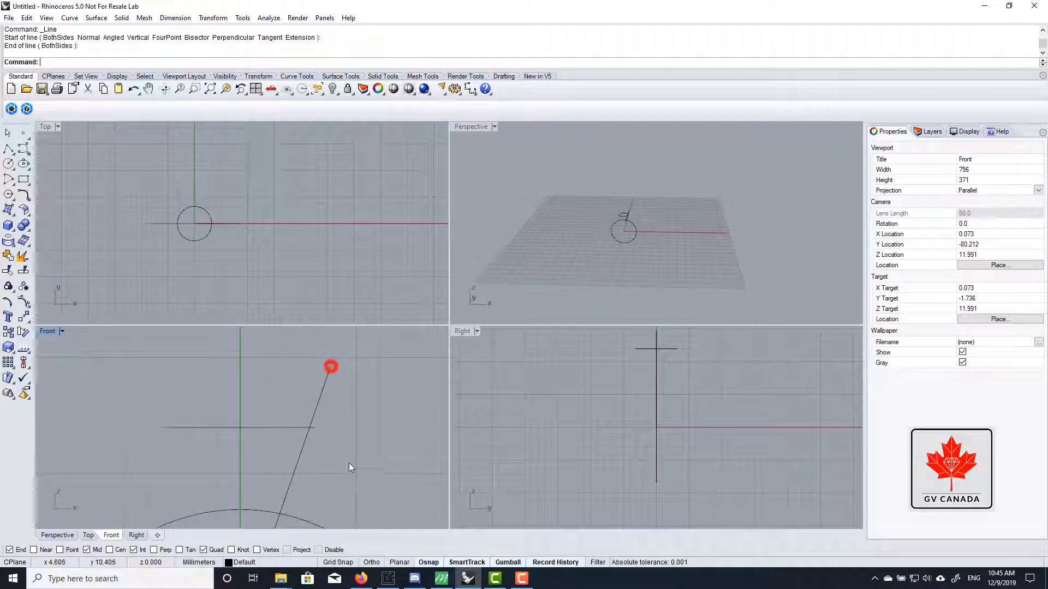
Step: Create a flat-capped pipe along the slanted line with a start and end diameter of 1.3 mm
{"action": "left_click_drag", "start_coordinate": [333, 397], "coordinate": [313, 359]}
{"action": "middle_click", "coordinate": [313, 359]}
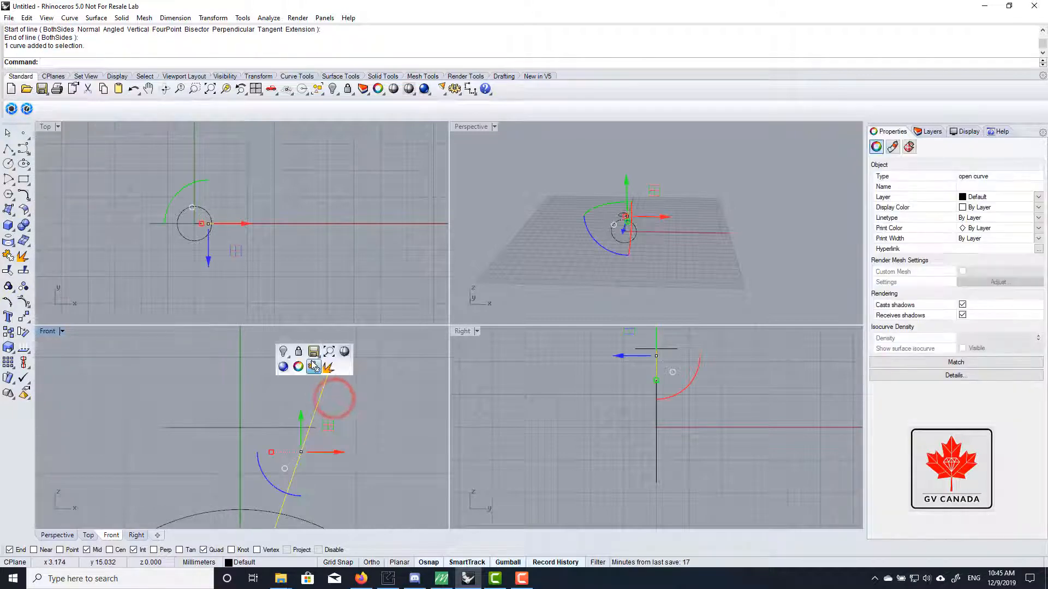
{"action": "left_click", "coordinate": [361, 373]}
{"action": "left_click_drag", "start_coordinate": [354, 393], "coordinate": [306, 381]}
{"action": "type", "text": "Pipe"}
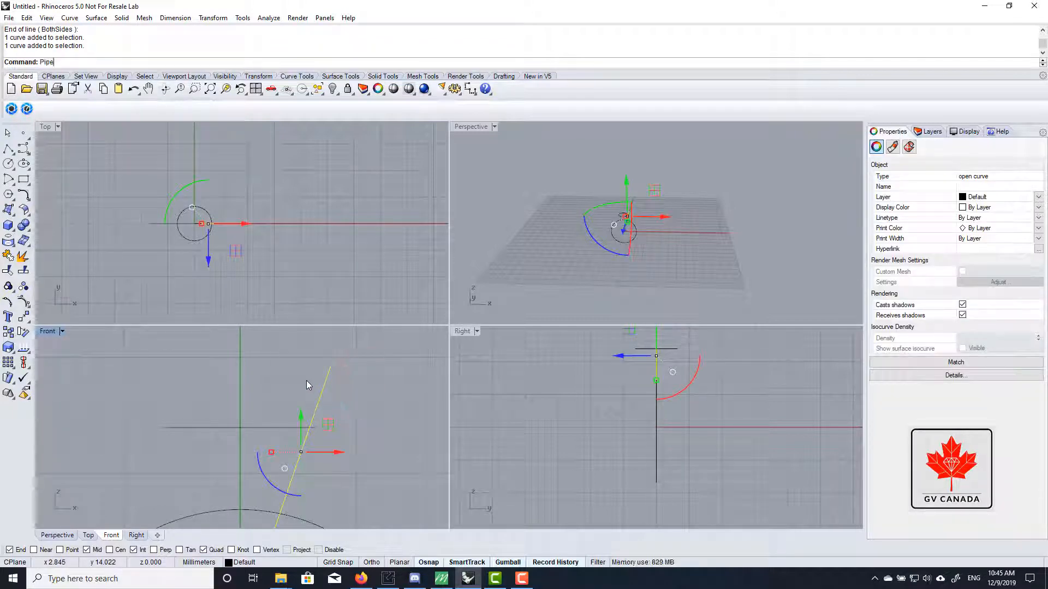
{"action": "key", "text": "Return"}
{"action": "scroll", "coordinate": [370, 451], "scroll_direction": "down", "scroll_amount": 6}
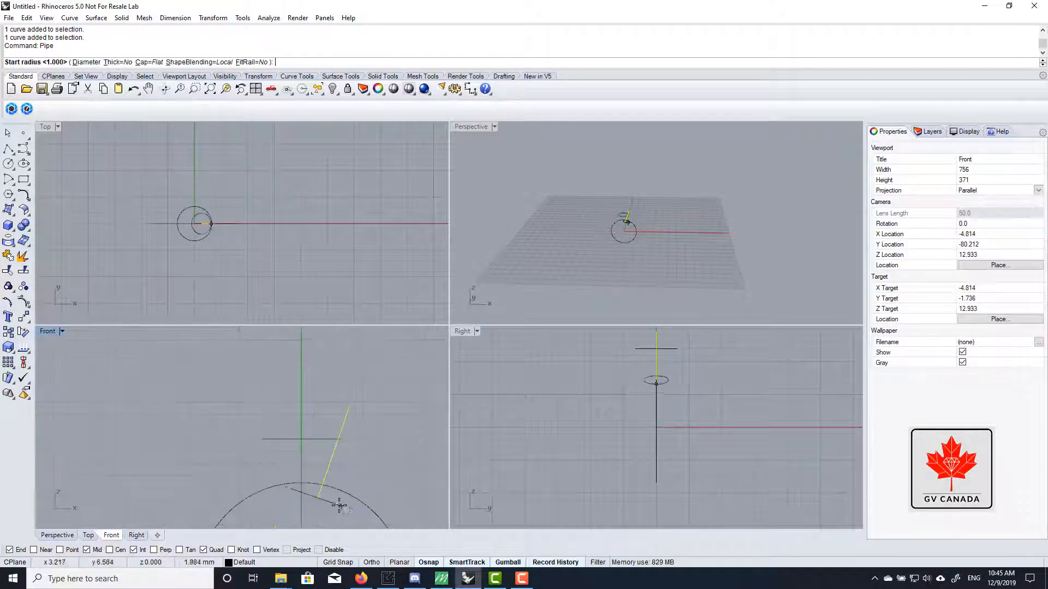
{"action": "scroll", "coordinate": [339, 505], "scroll_direction": "up", "scroll_amount": 8}
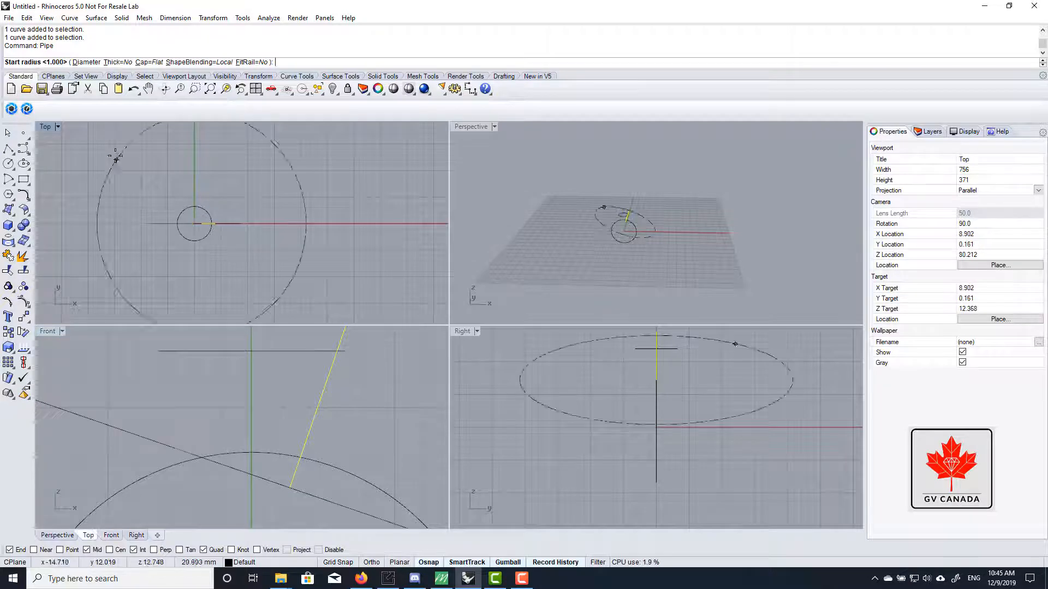
{"action": "left_click", "coordinate": [93, 62]}
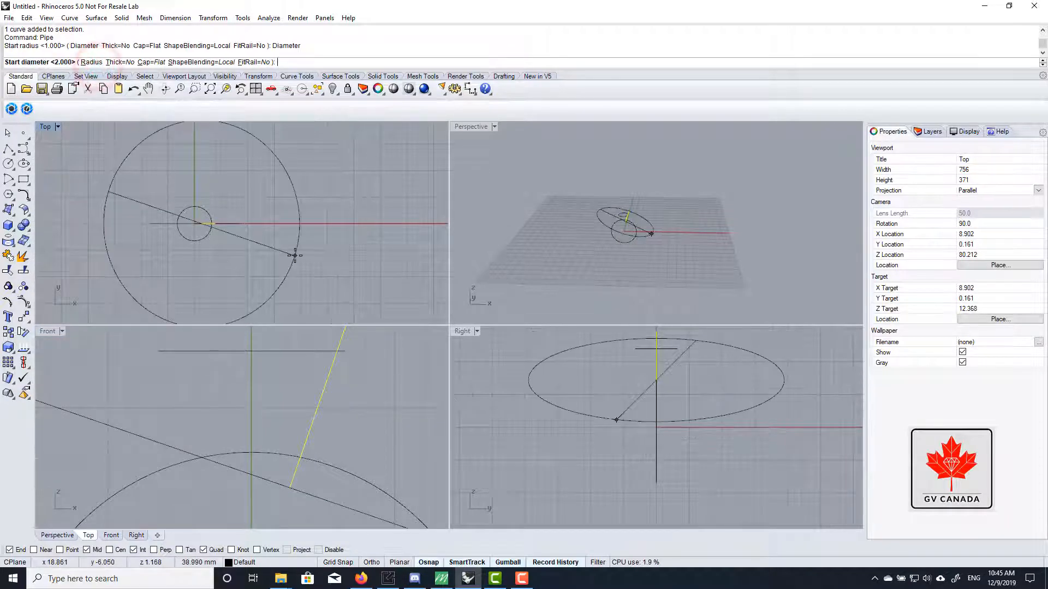
{"action": "type", "text": "1.3"}
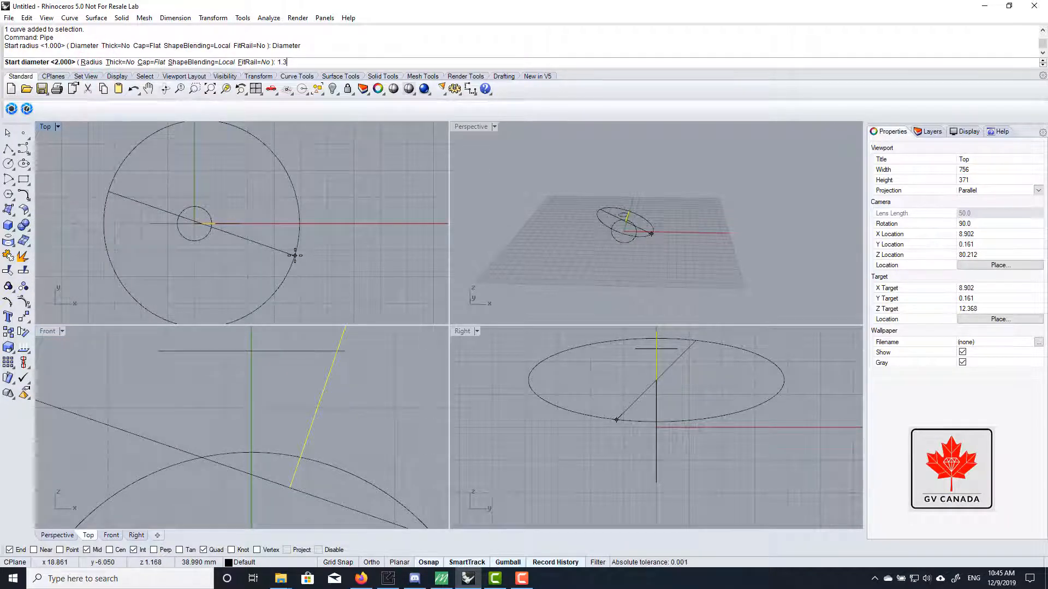
{"action": "key", "text": "Return"}
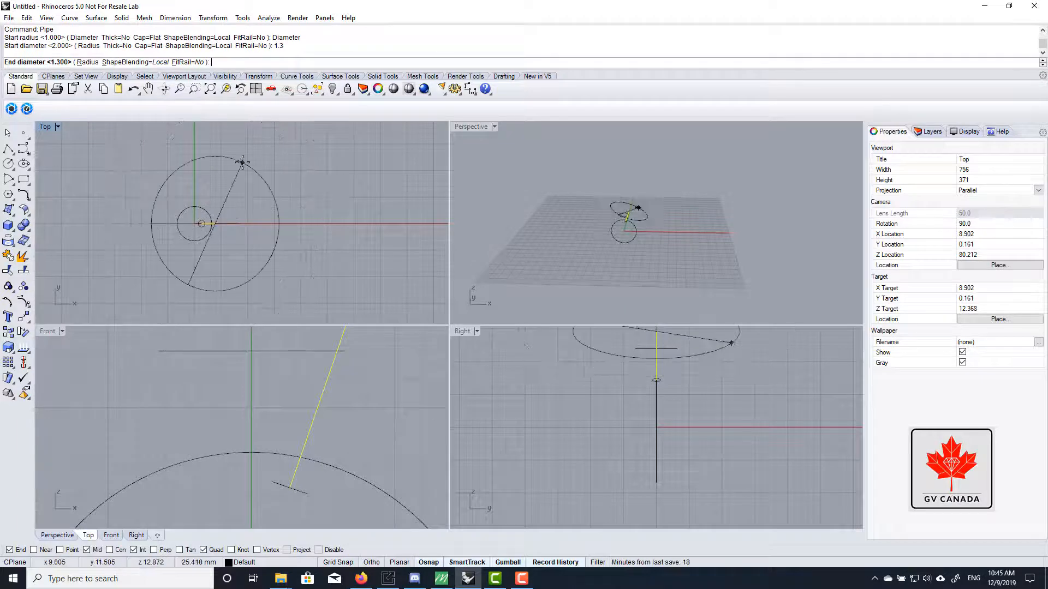
{"action": "key", "text": "Return"}
{"action": "key", "text": "Return"}
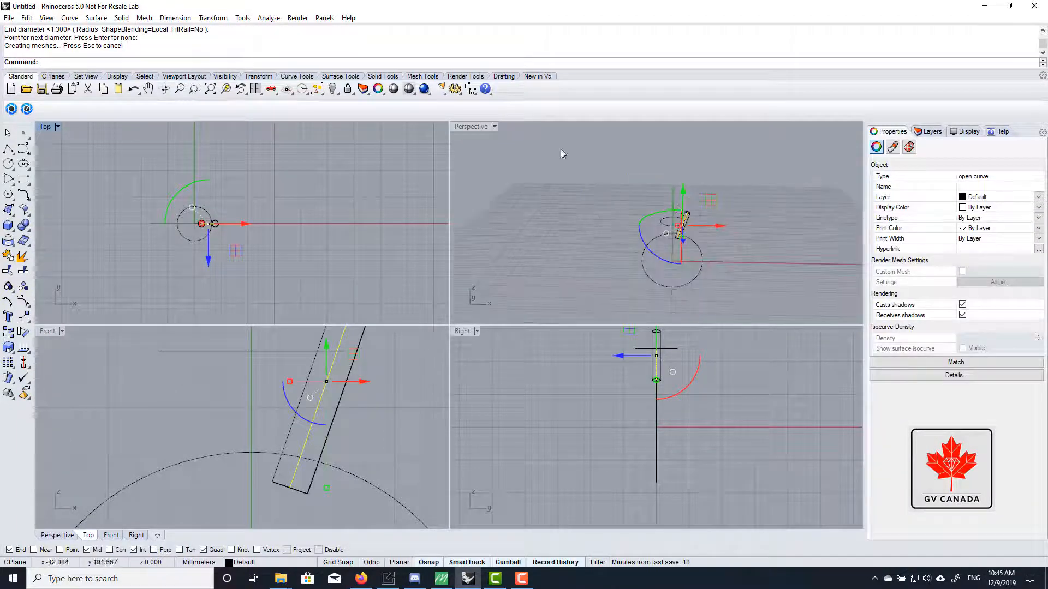
Step: Inspect the flat end of the pipe in the Perspective view and delete the pipe, keeping its centre line
{"action": "left_click", "coordinate": [568, 175]}
{"action": "right_click_drag", "start_coordinate": [568, 175], "coordinate": [626, 198]}
{"action": "scroll", "coordinate": [633, 186], "scroll_direction": "up", "scroll_amount": 3}
{"action": "scroll", "coordinate": [627, 199], "scroll_direction": "up", "scroll_amount": 3}
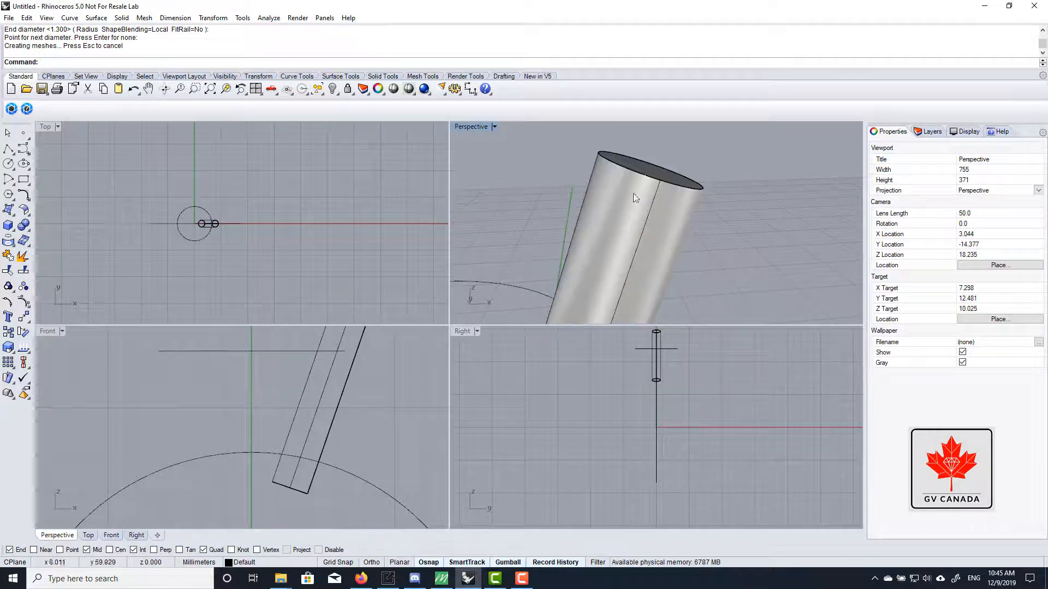
{"action": "left_click", "coordinate": [662, 201]}
{"action": "key", "text": "Delete"}
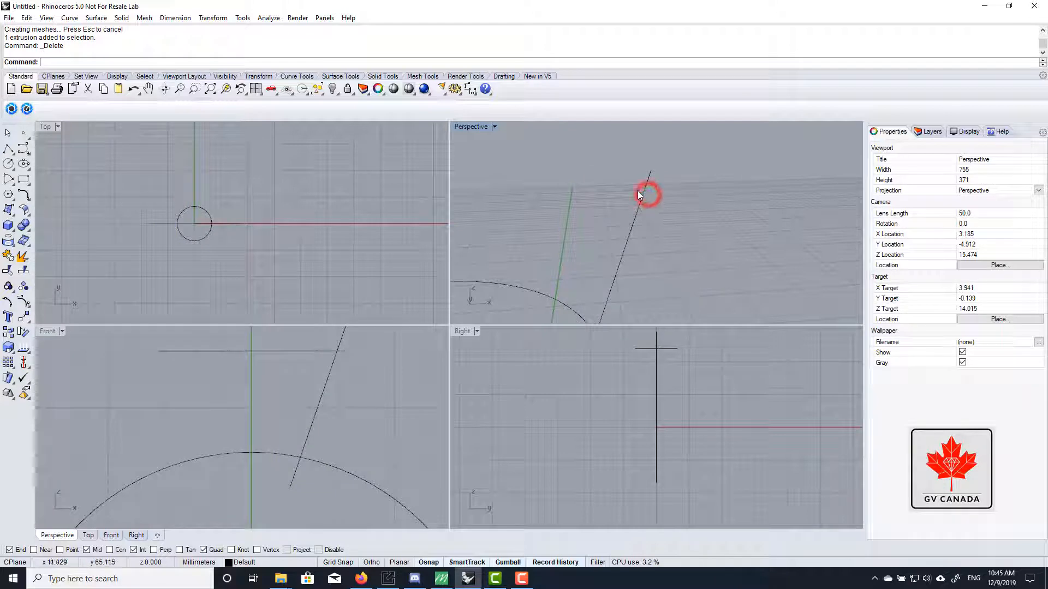
Step: Create a pipe along the slanted line with round caps and a diameter of 1.3 mm at both ends
{"action": "left_click", "coordinate": [644, 189]}
{"action": "key", "text": "Return"}
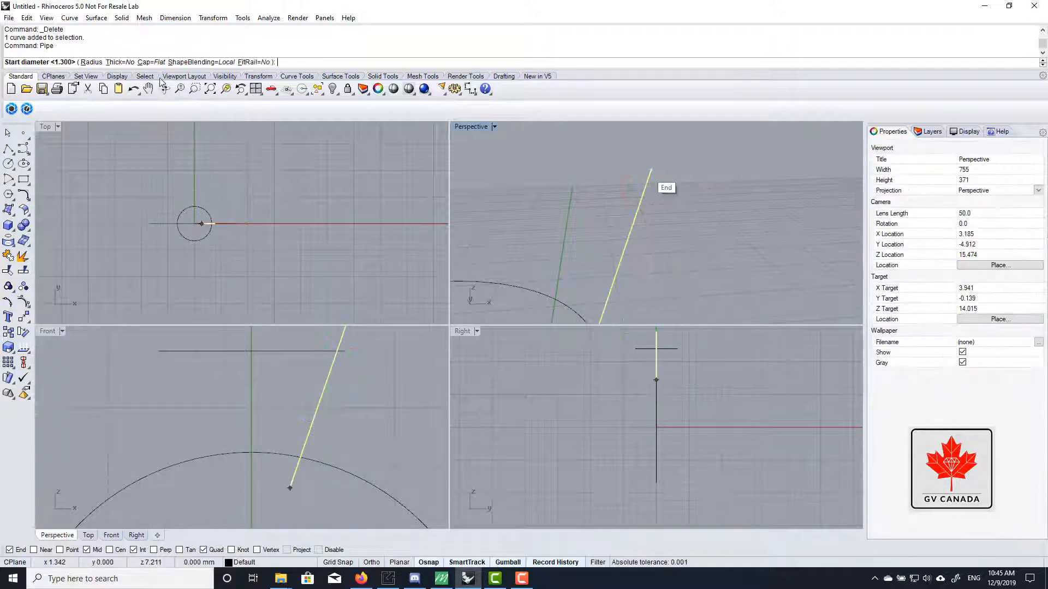
{"action": "left_click", "coordinate": [153, 62]}
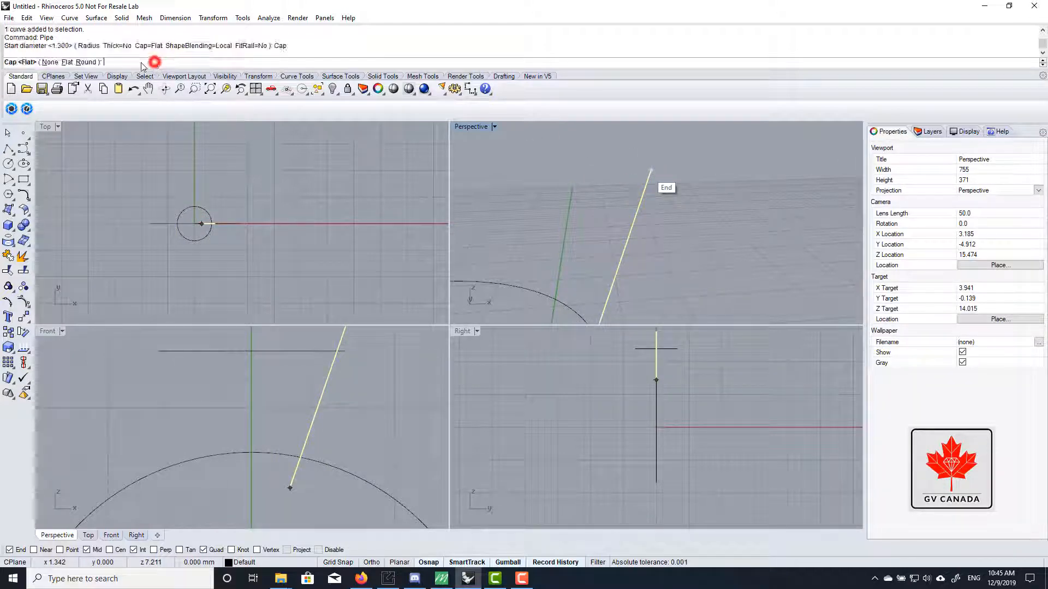
{"action": "left_click", "coordinate": [87, 62]}
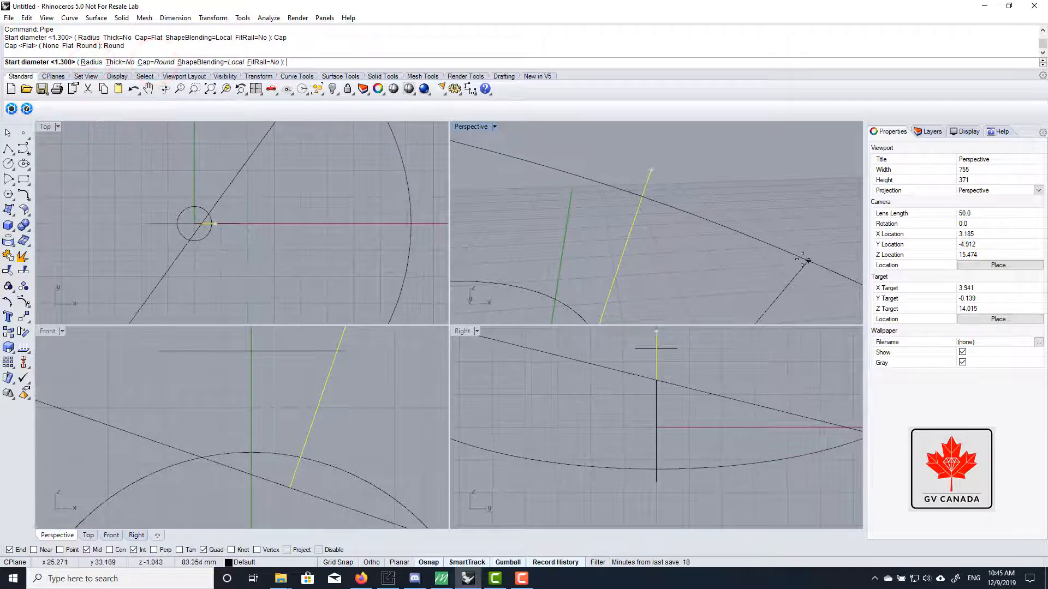
{"action": "key", "text": "Return"}
{"action": "key", "text": "Return"}
{"action": "key", "text": "Return"}
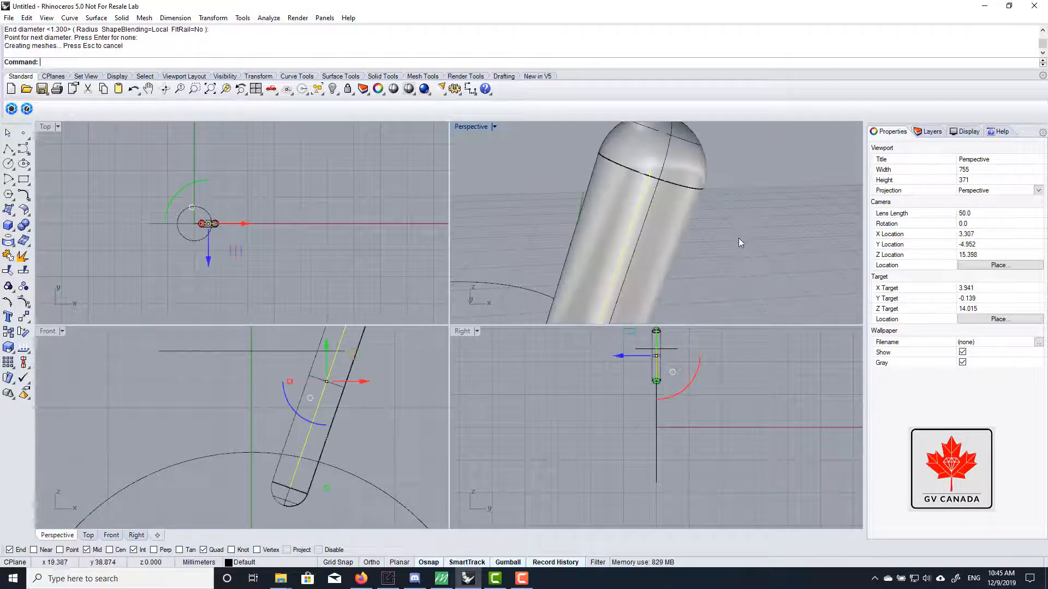
Step: Examine the pipe's rounded ends and its position relative to the small circle and the ring circle, and clear the selection
{"action": "scroll", "coordinate": [736, 235], "scroll_direction": "down", "scroll_amount": 2}
{"action": "scroll", "coordinate": [351, 436], "scroll_direction": "down", "scroll_amount": 2}
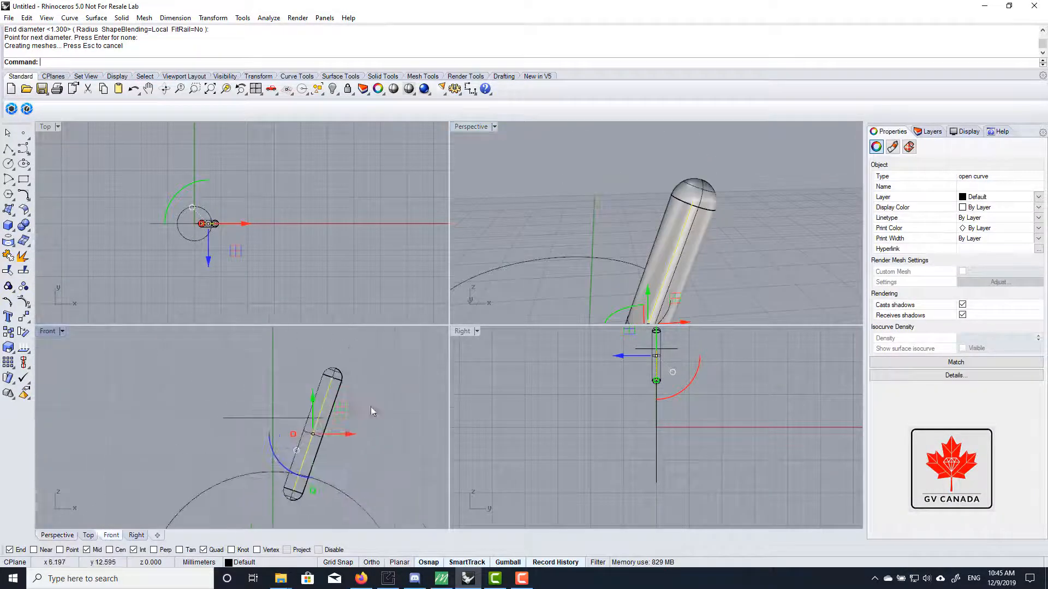
{"action": "right_click_drag", "start_coordinate": [688, 295], "coordinate": [697, 178]}
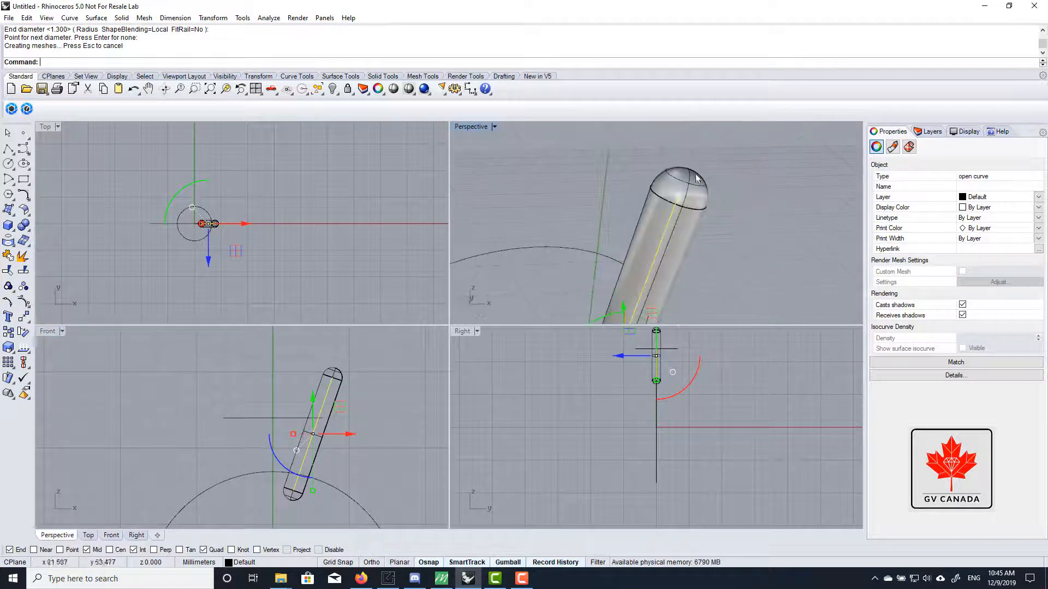
{"action": "scroll", "coordinate": [672, 234], "scroll_direction": "down", "scroll_amount": 4}
{"action": "scroll", "coordinate": [291, 473], "scroll_direction": "up", "scroll_amount": 7}
{"action": "right_click_drag", "start_coordinate": [264, 513], "coordinate": [270, 471]}
{"action": "scroll", "coordinate": [270, 414], "scroll_direction": "down", "scroll_amount": 2}
{"action": "scroll", "coordinate": [276, 421], "scroll_direction": "down", "scroll_amount": 6}
{"action": "scroll", "coordinate": [275, 453], "scroll_direction": "up", "scroll_amount": 2}
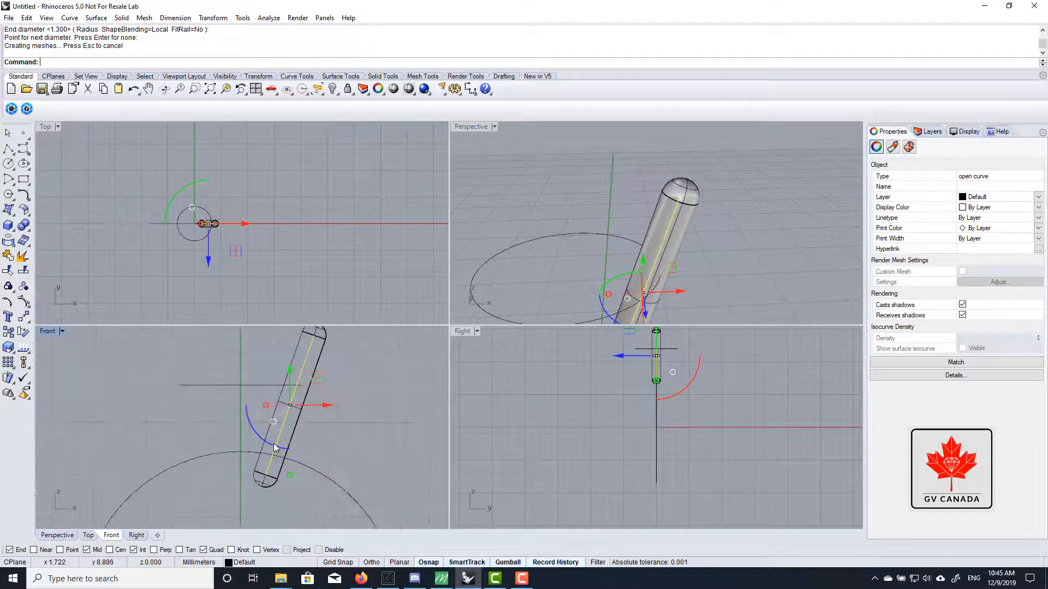
{"action": "left_click", "coordinate": [372, 359]}
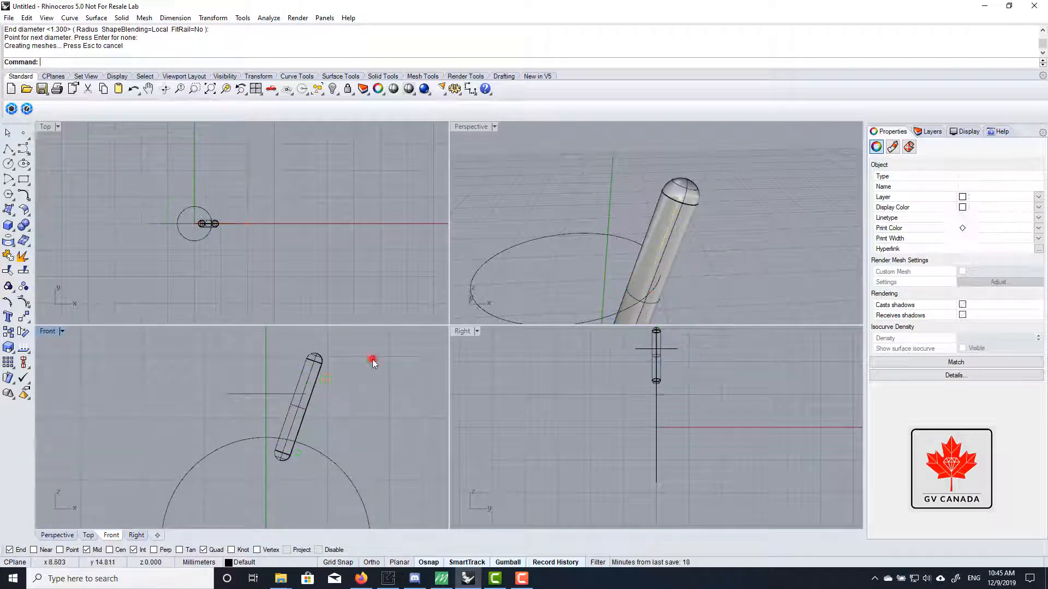
Step: Set up a polar array of the round-capped pipe about the origin in the Top view, with 4 items over 360 degrees
{"action": "right_click_drag", "start_coordinate": [330, 329], "coordinate": [322, 358]}
{"action": "left_click", "coordinate": [312, 361]}
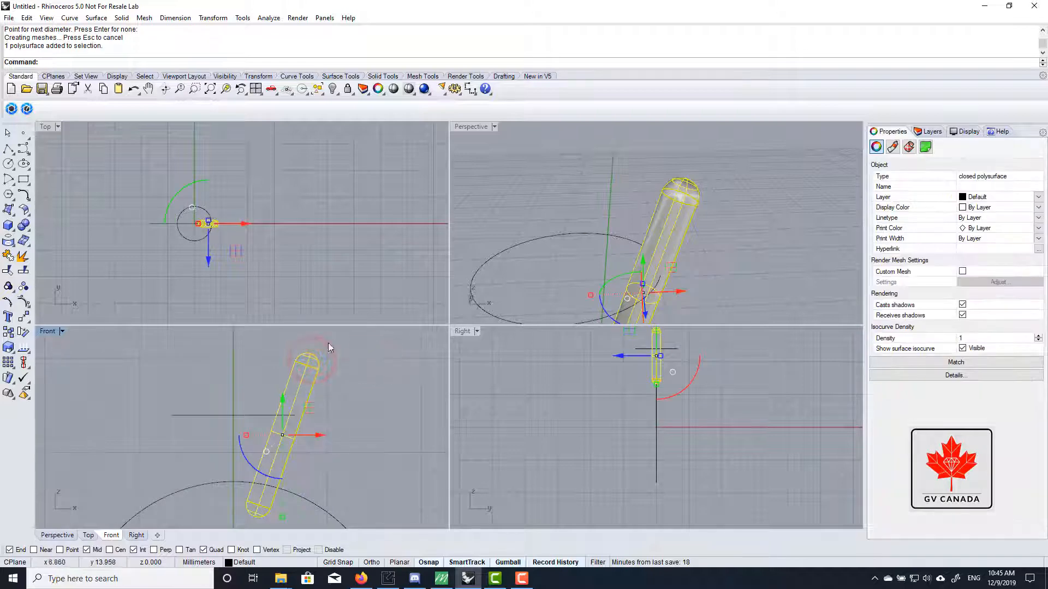
{"action": "scroll", "coordinate": [170, 195], "scroll_direction": "up", "scroll_amount": 8}
{"action": "double_click", "coordinate": [45, 126]}
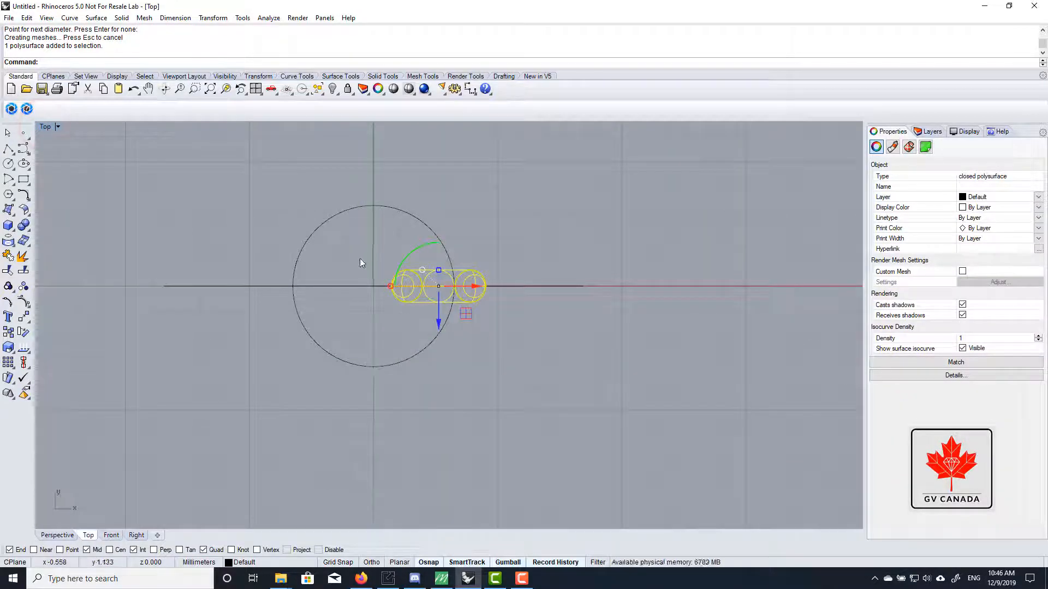
{"action": "type", "text": "Arra"}
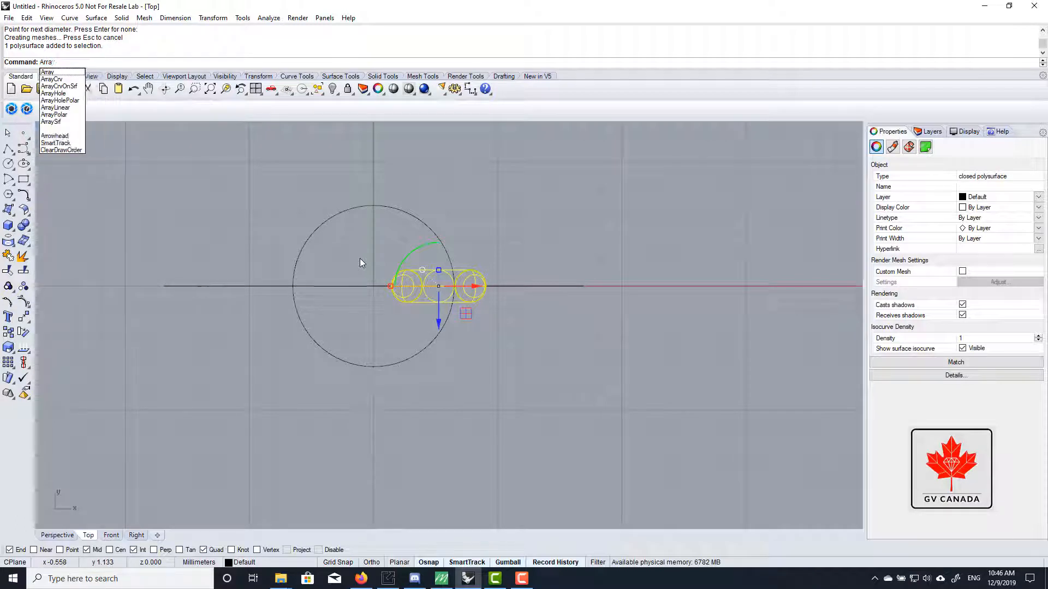
{"action": "type", "text": "yPolar"}
{"action": "key", "text": "Return"}
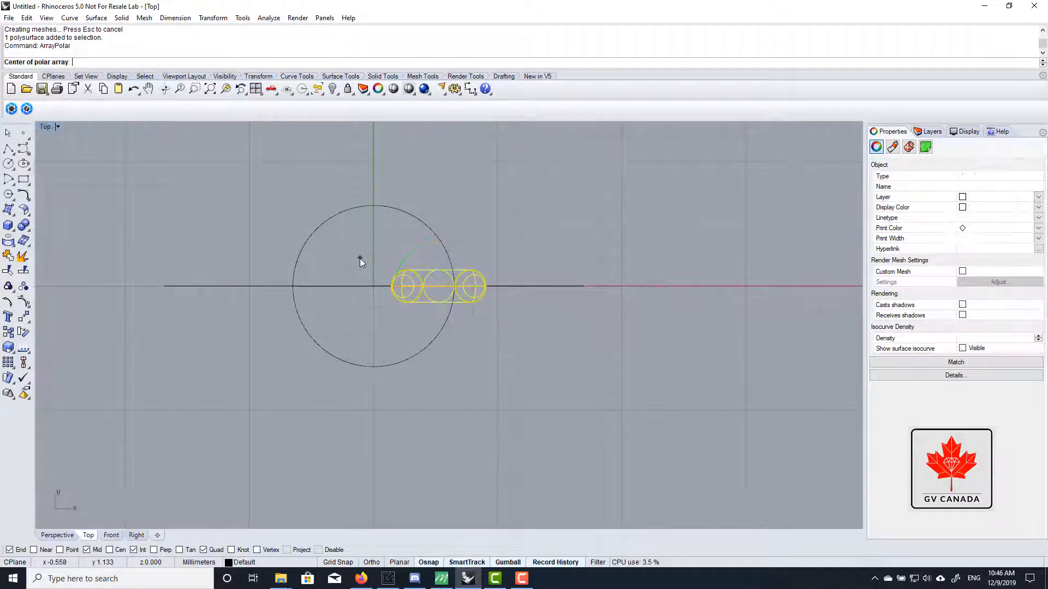
{"action": "right_click_drag", "start_coordinate": [397, 253], "coordinate": [391, 289]}
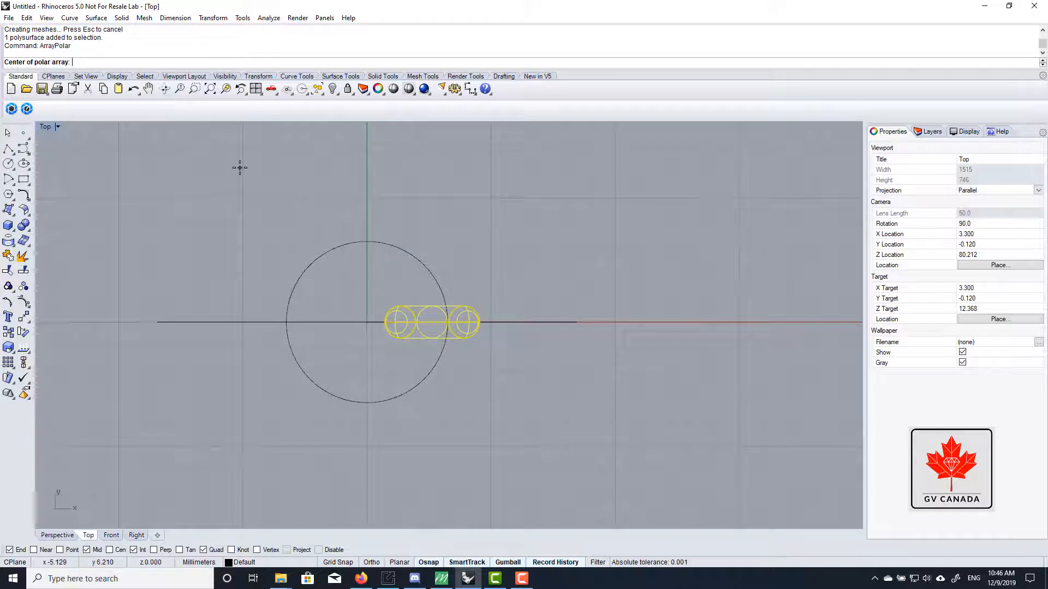
{"action": "type", "text": "0"}
{"action": "key", "text": "Return"}
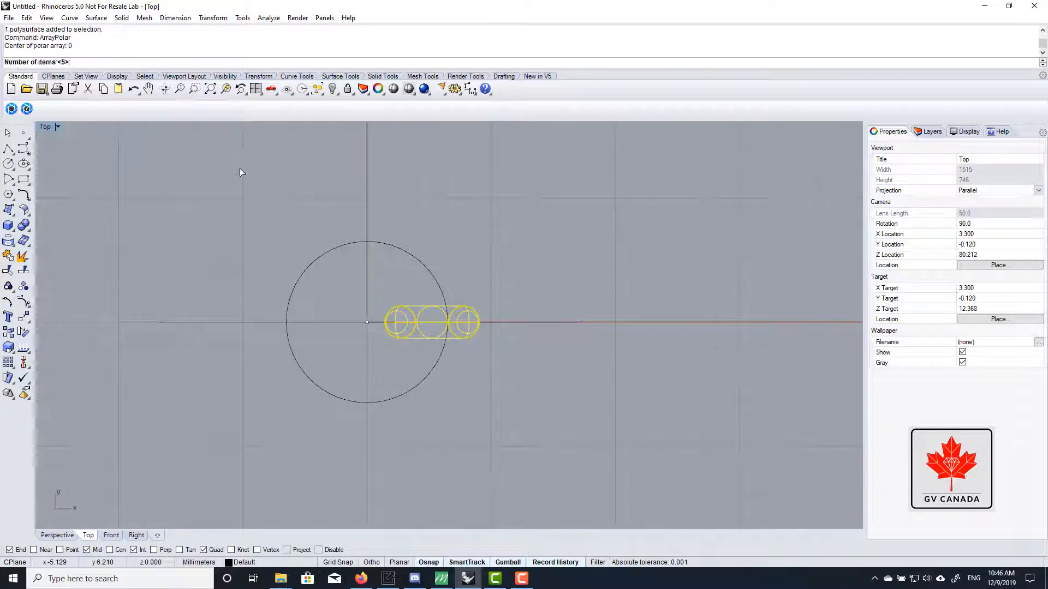
{"action": "type", "text": "4"}
{"action": "key", "text": "Return"}
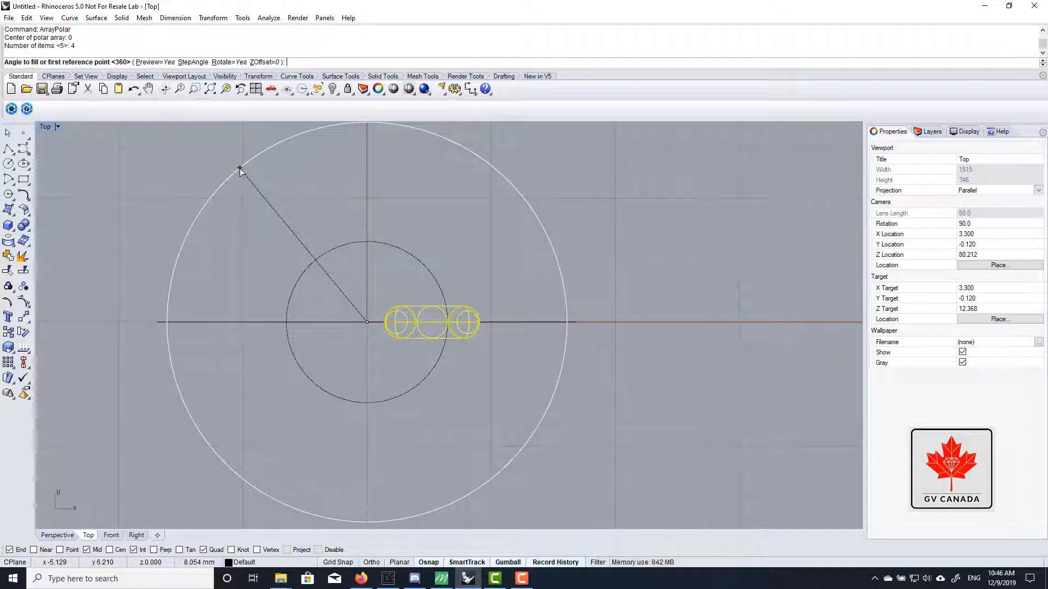
{"action": "key", "text": "Return"}
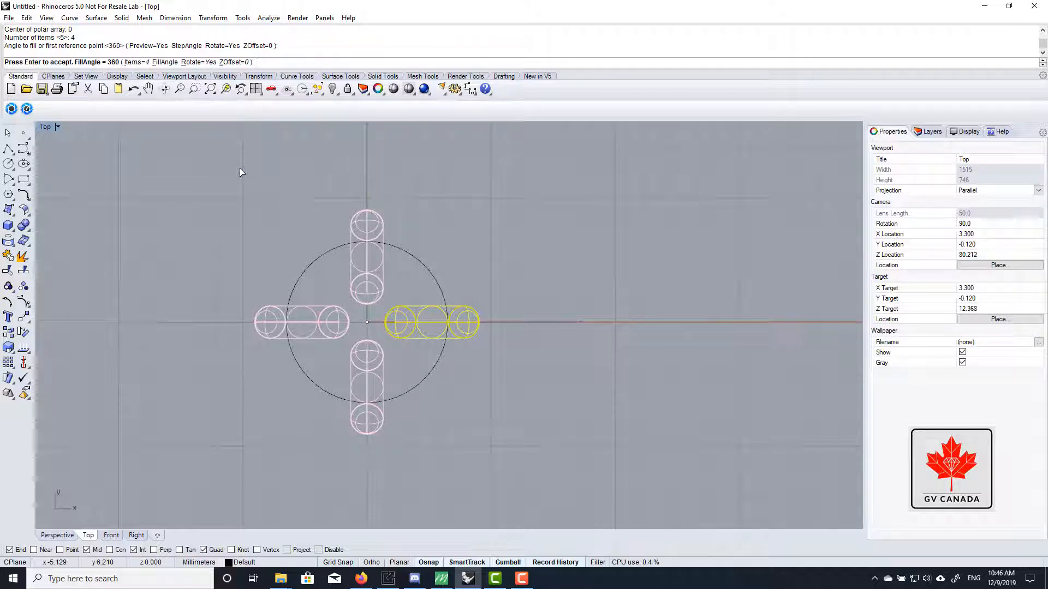
Step: Try 8 items in the pending polar array of the prong
{"action": "left_click", "coordinate": [138, 62]}
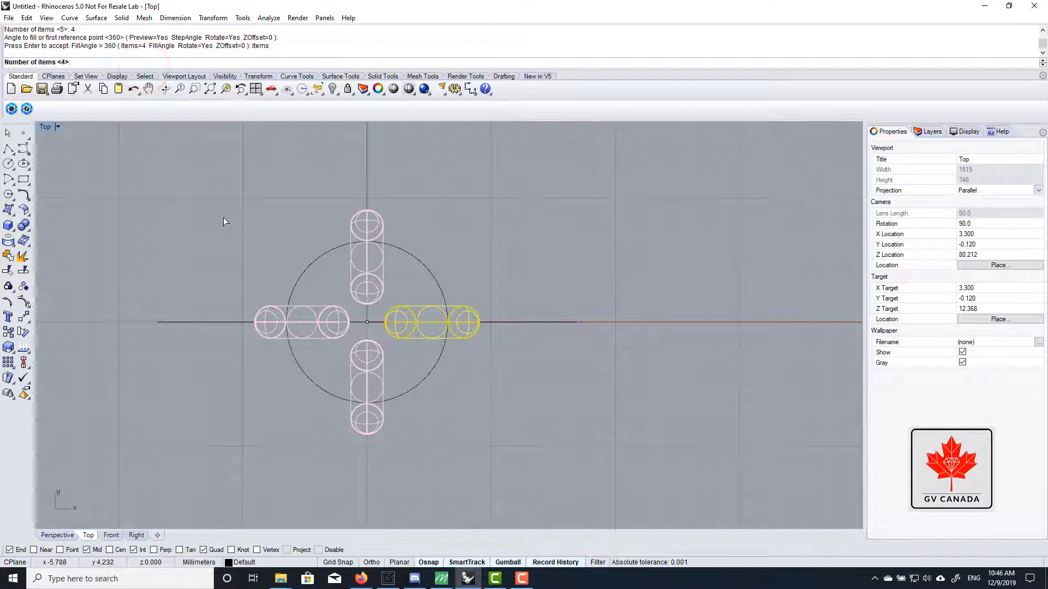
{"action": "type", "text": "8"}
{"action": "key", "text": "Return"}
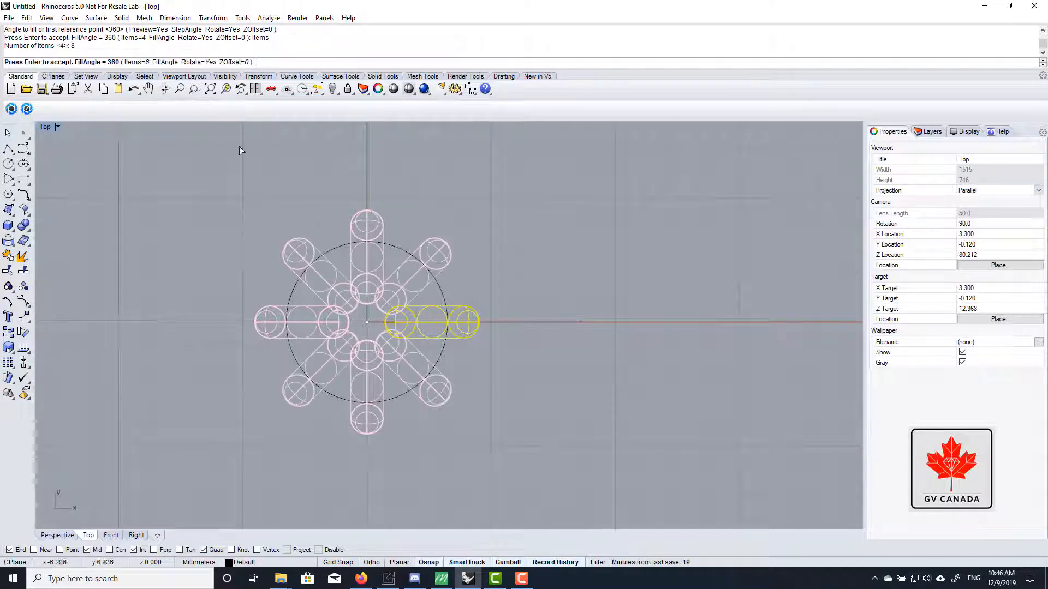
Step: Set the polar array to 4 items and create the prongs
{"action": "left_click", "coordinate": [137, 62]}
{"action": "type", "text": "4"}
{"action": "key", "text": "Return"}
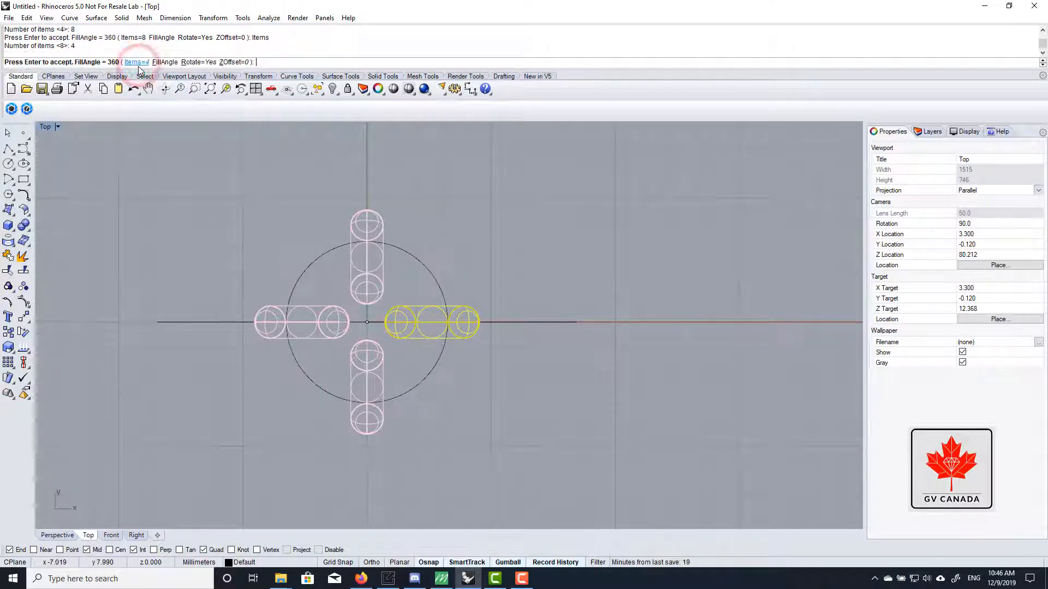
{"action": "key", "text": "Return"}
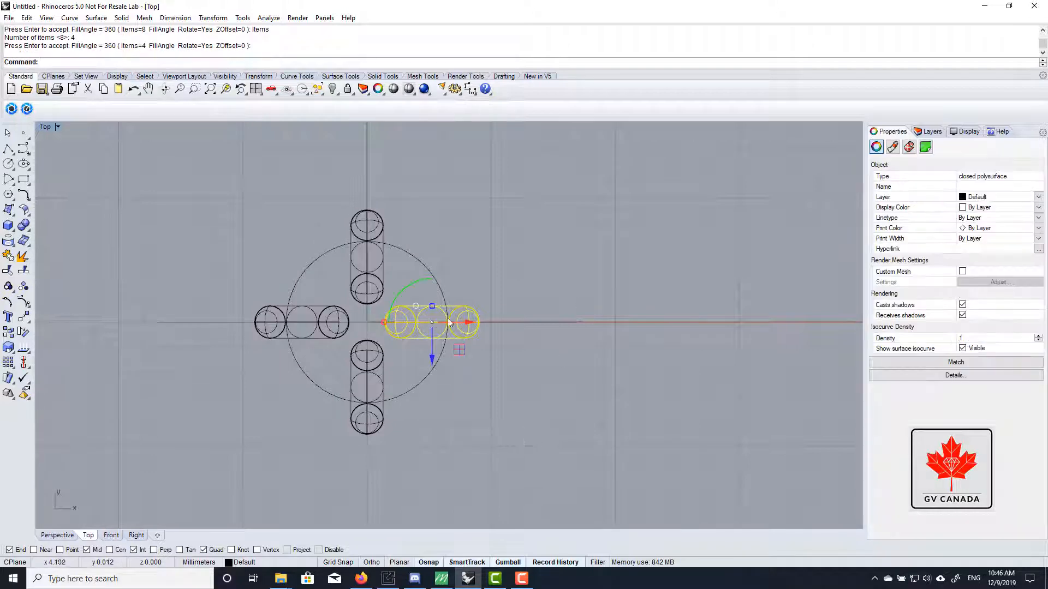
Step: Rotate the original prong's centre line 45 degrees about the origin in the Top view, so the arrayed prongs follow through history
{"action": "scroll", "coordinate": [430, 316], "scroll_direction": "up", "scroll_amount": 3}
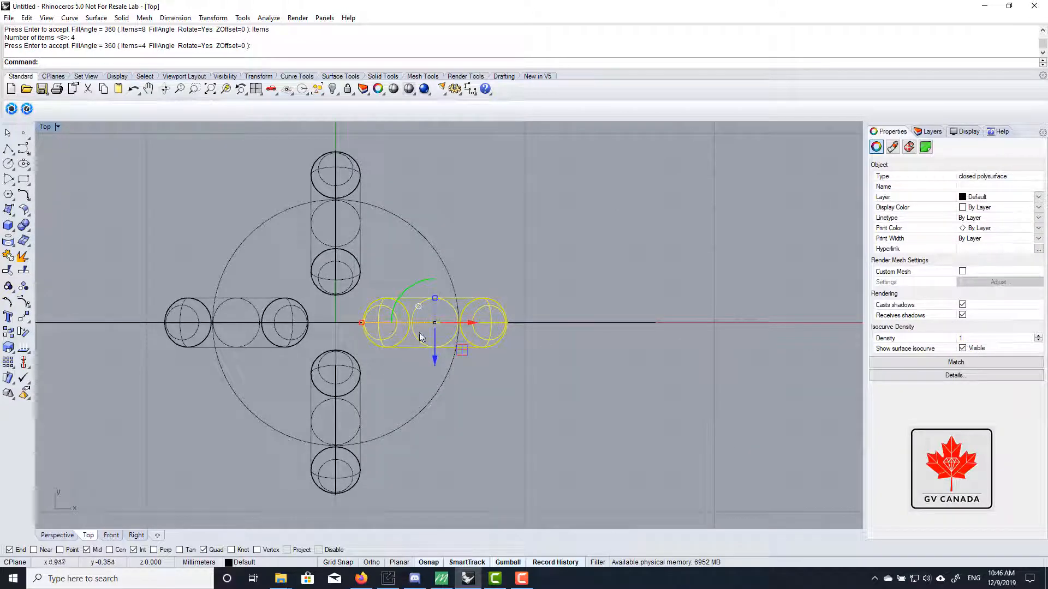
{"action": "scroll", "coordinate": [464, 333], "scroll_direction": "down", "scroll_amount": 2}
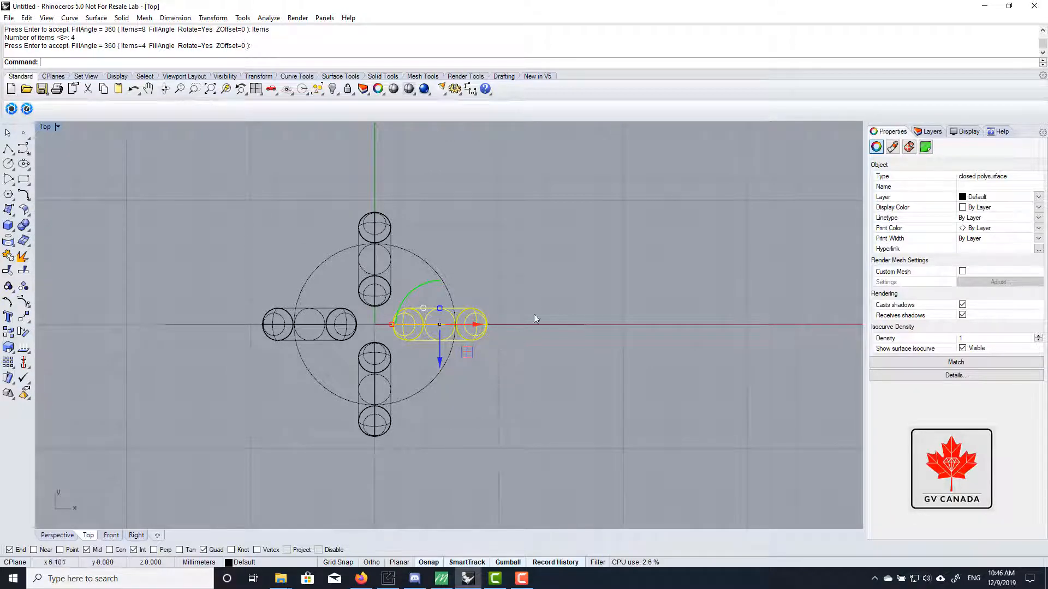
{"action": "left_click", "coordinate": [537, 257]}
{"action": "scroll", "coordinate": [476, 327], "scroll_direction": "up", "scroll_amount": 3}
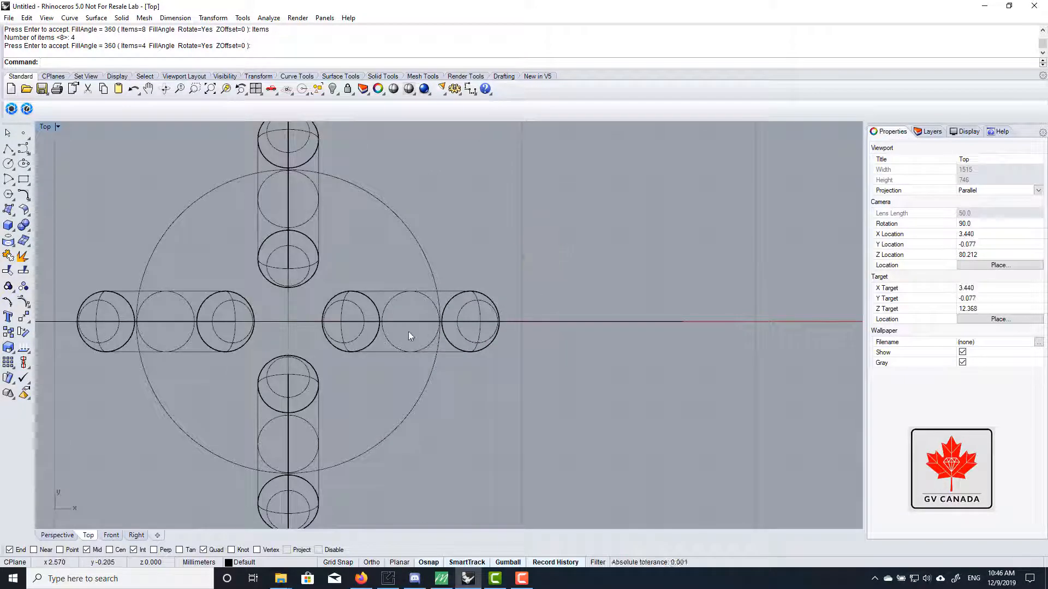
{"action": "left_click", "coordinate": [411, 323]}
{"action": "left_click", "coordinate": [445, 353]}
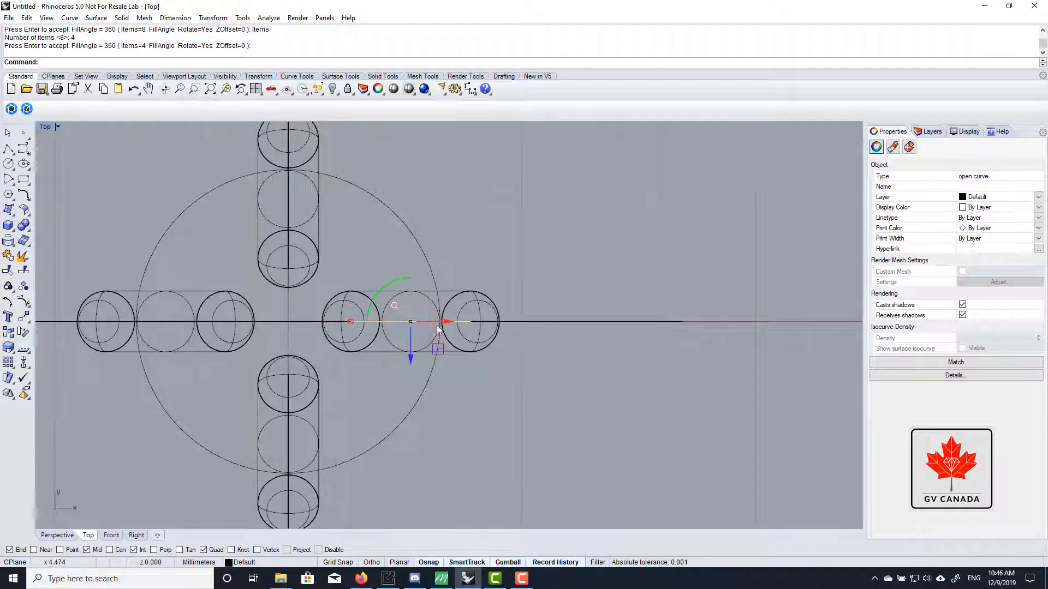
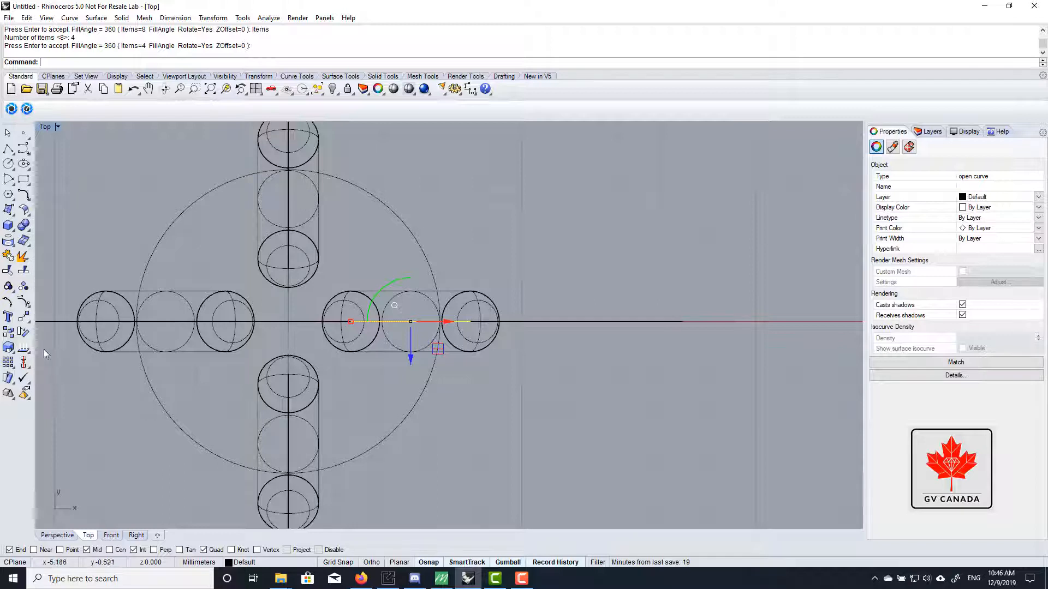
{"action": "left_click", "coordinate": [24, 333]}
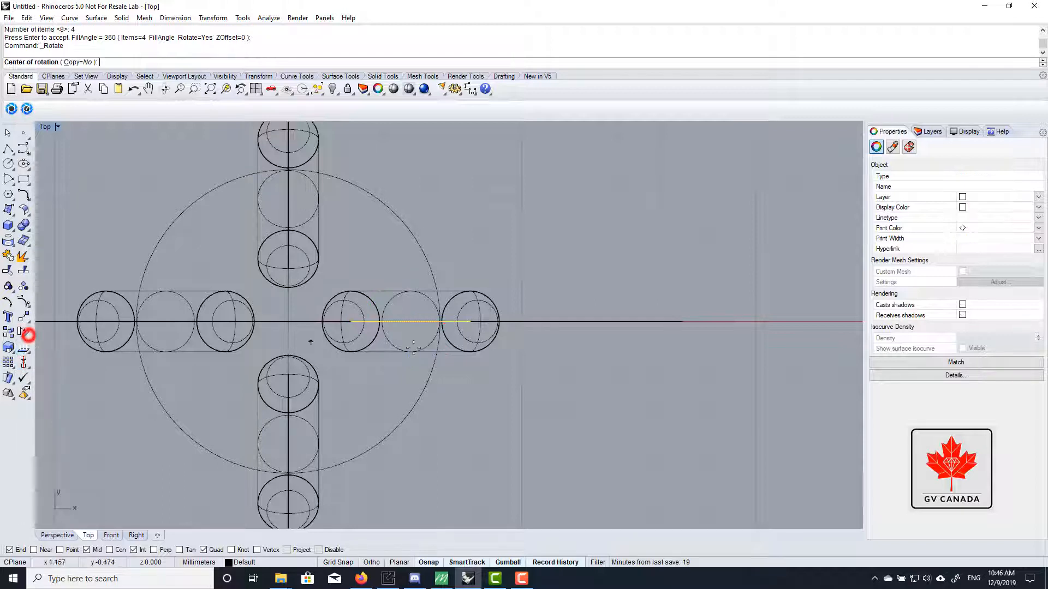
{"action": "type", "text": "0"}
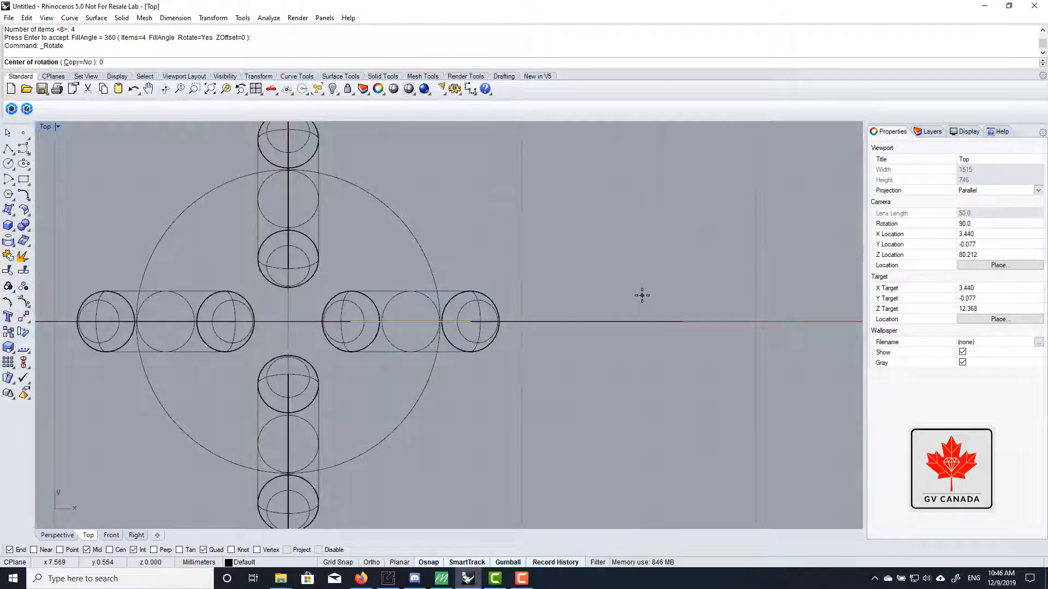
{"action": "key", "text": "Return"}
{"action": "left_click", "coordinate": [626, 322]}
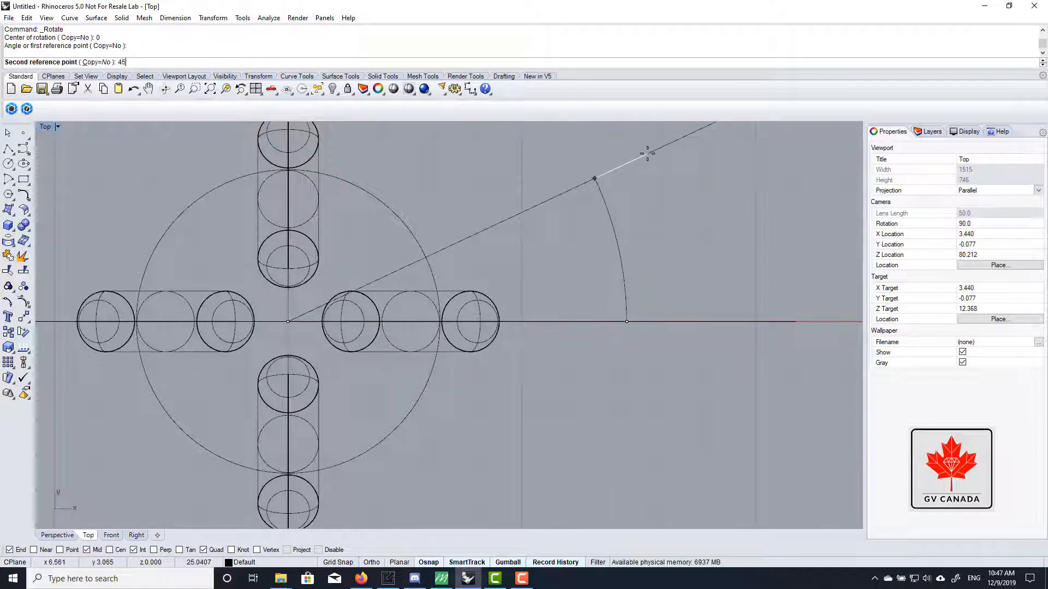
{"action": "key", "text": "Return"}
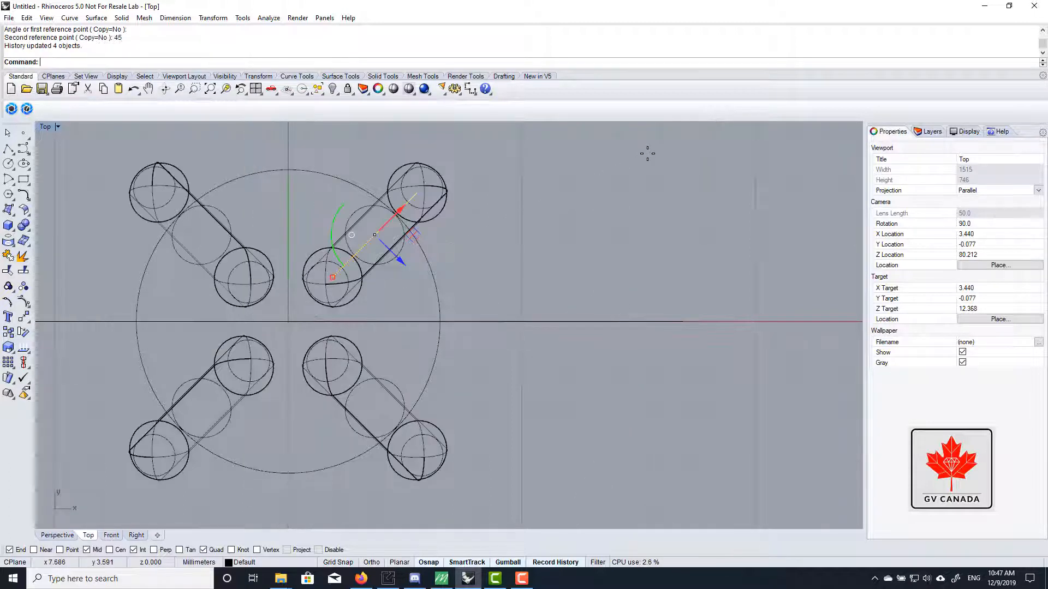
Step: Create a closed pipe with a diameter of 1 mm along the small stone circle between the prongs
{"action": "double_click", "coordinate": [45, 126]}
{"action": "double_click", "coordinate": [468, 126]}
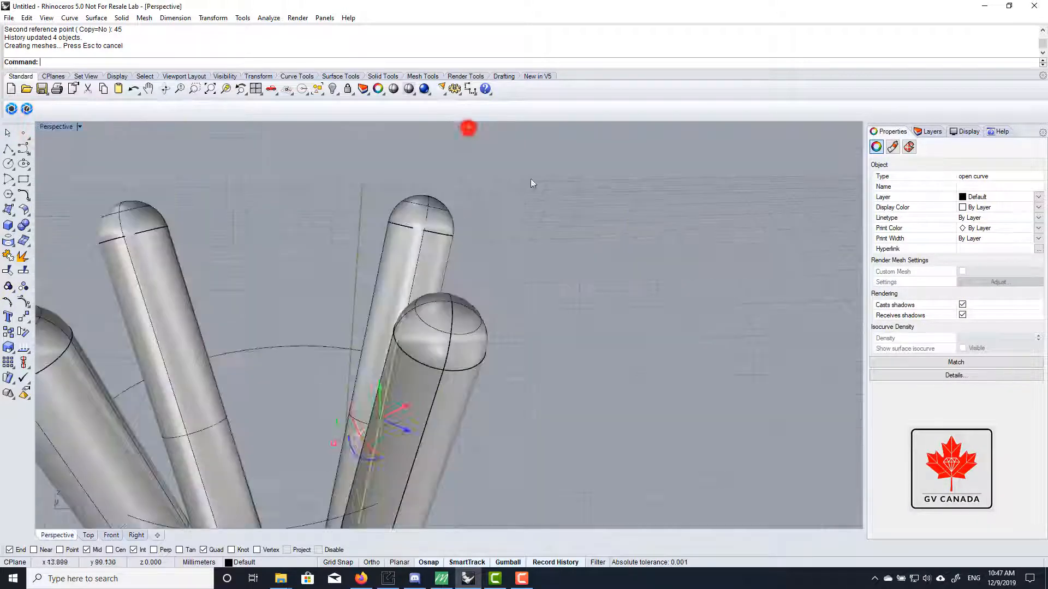
{"action": "left_click", "coordinate": [733, 254]}
{"action": "mouse_move", "coordinate": [489, 349]}
{"action": "right_mouse_down"}
{"action": "mouse_move", "coordinate": [417, 362]}
{"action": "mouse_move", "coordinate": [446, 363]}
{"action": "mouse_move", "coordinate": [457, 386]}
{"action": "mouse_move", "coordinate": [475, 337]}
{"action": "right_mouse_up"}
{"action": "left_click", "coordinate": [407, 368]}
{"action": "scroll", "coordinate": [446, 363], "scroll_direction": "up", "scroll_amount": 6}
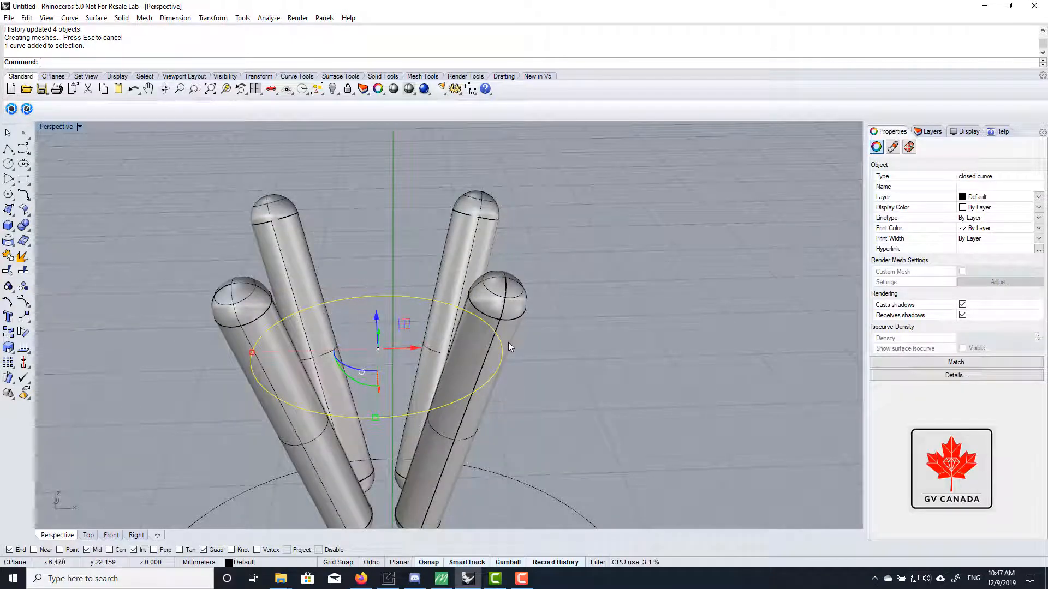
{"action": "type", "text": "Pipe"}
{"action": "key", "text": "Return"}
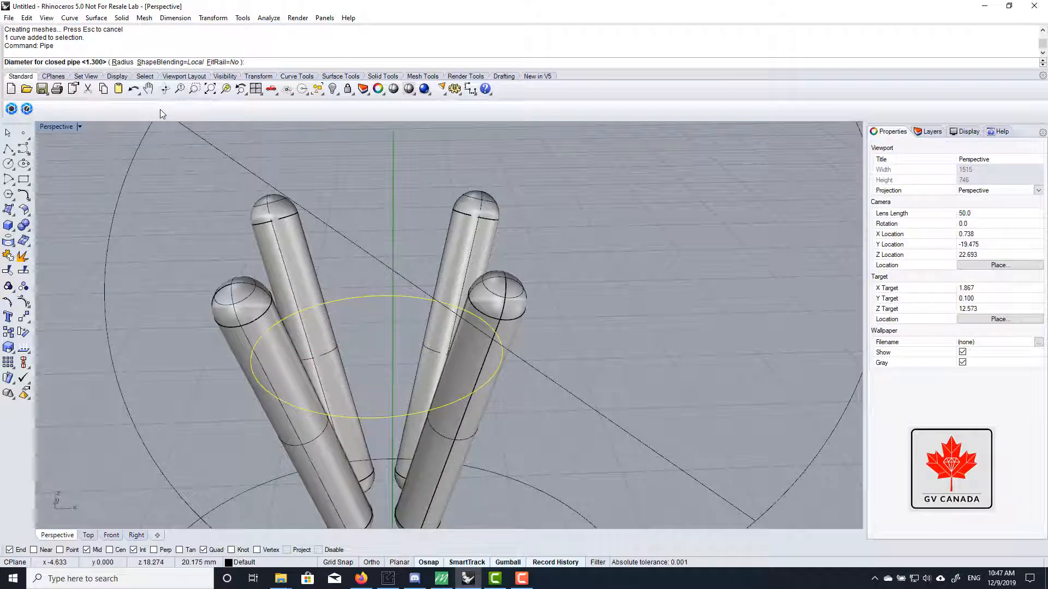
{"action": "type", "text": "1"}
{"action": "key", "text": "Return"}
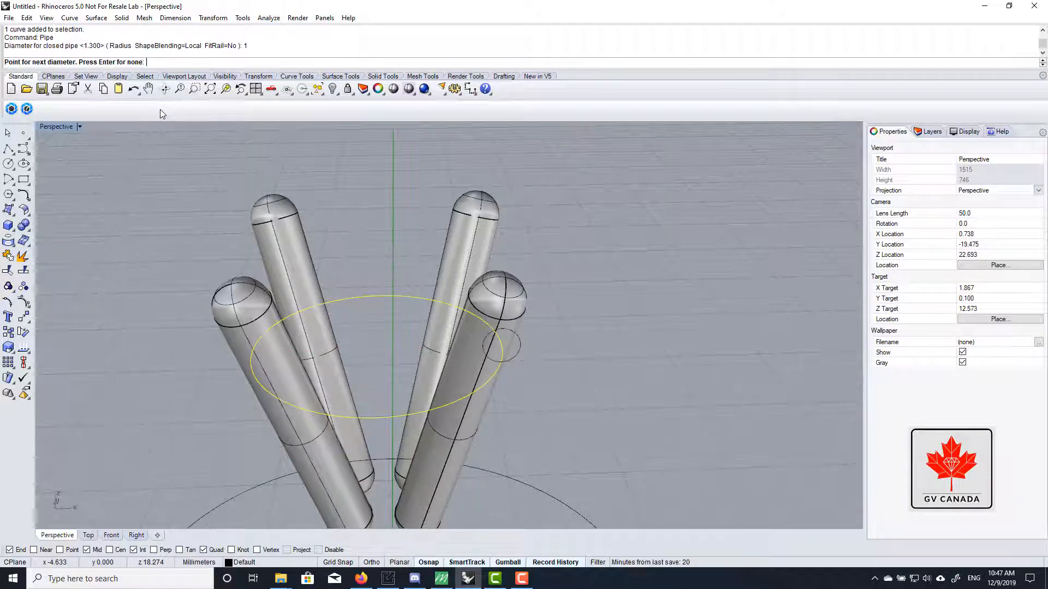
{"action": "key", "text": "Return"}
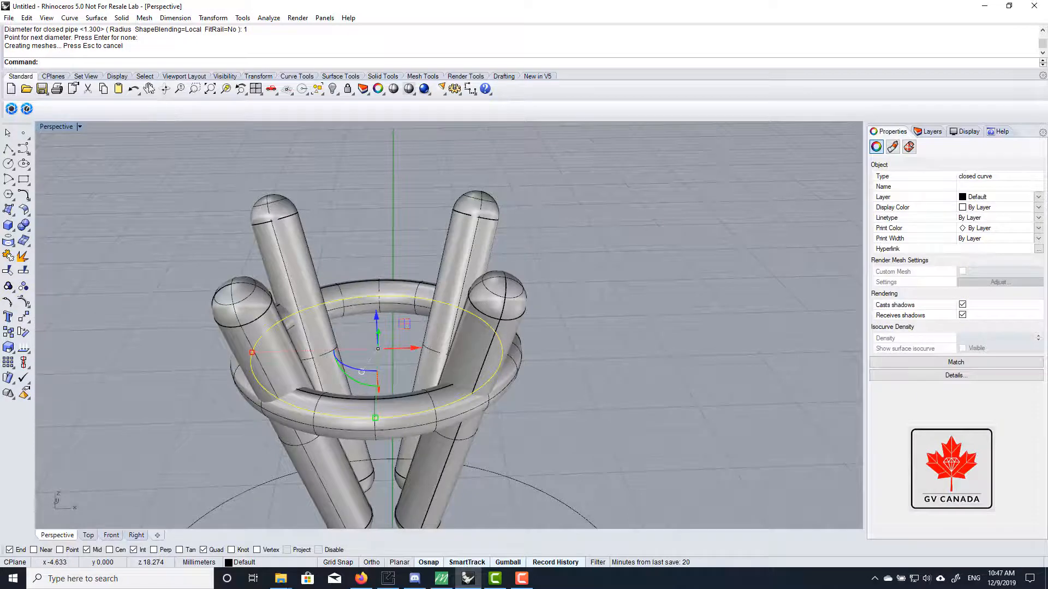
Step: Scale the small stone circle down slightly so its pipe ring tightens within the four prongs, and clear the selection
{"action": "right_click_drag", "start_coordinate": [381, 208], "coordinate": [264, 358]}
{"action": "scroll", "coordinate": [264, 358], "scroll_direction": "up", "scroll_amount": 5}
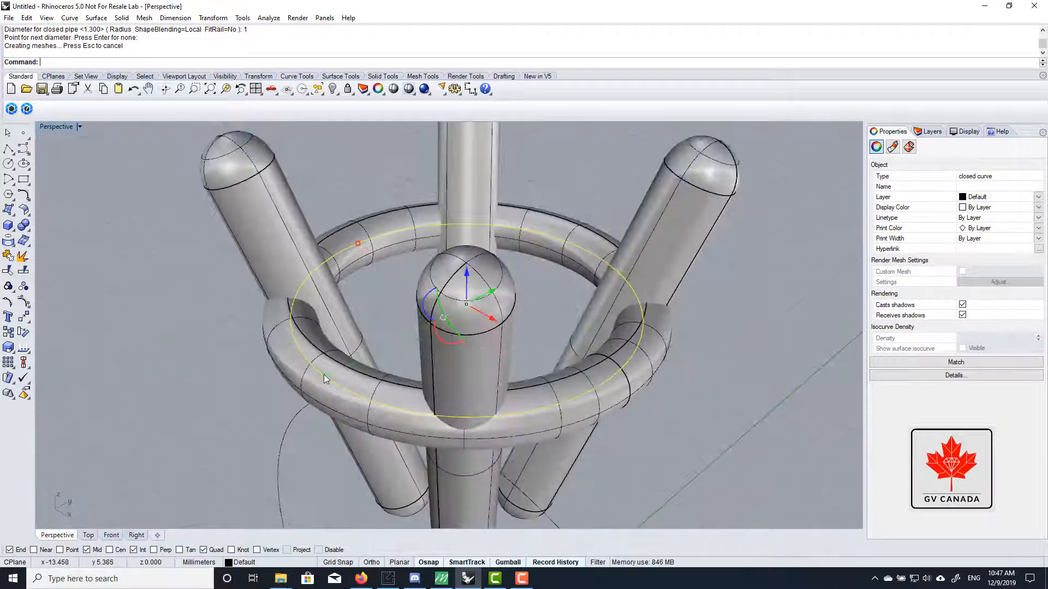
{"action": "left_click_drag", "start_coordinate": [332, 376], "coordinate": [358, 371]}
{"action": "left_click", "coordinate": [683, 351]}
Step: Examine the pipe ring's fit and height between the prongs from several angles in the Perspective view
{"action": "scroll", "coordinate": [543, 337], "scroll_direction": "down", "scroll_amount": 6}
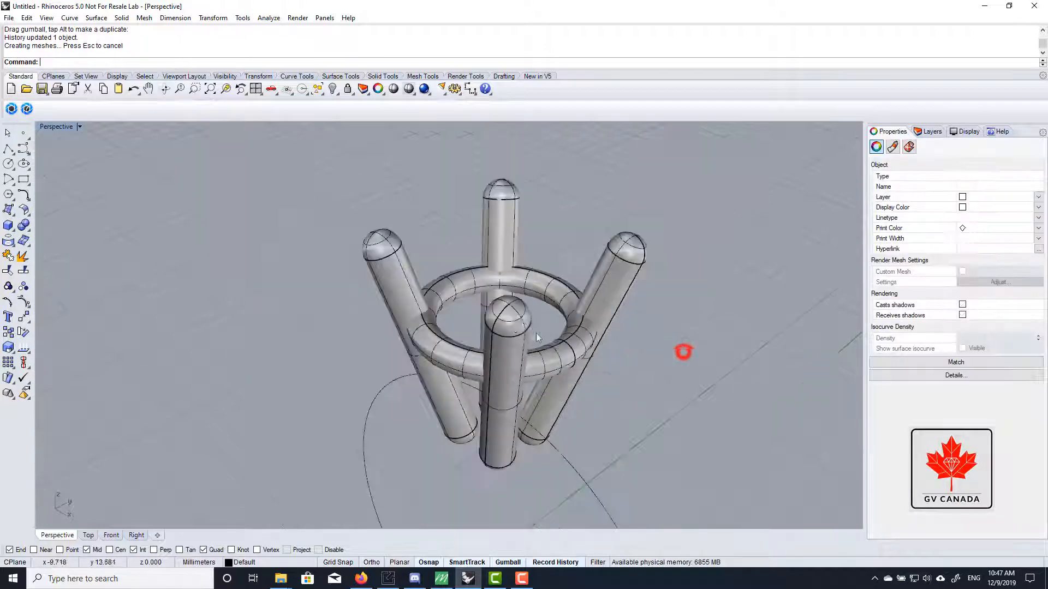
{"action": "right_click_drag", "start_coordinate": [536, 333], "coordinate": [543, 300]}
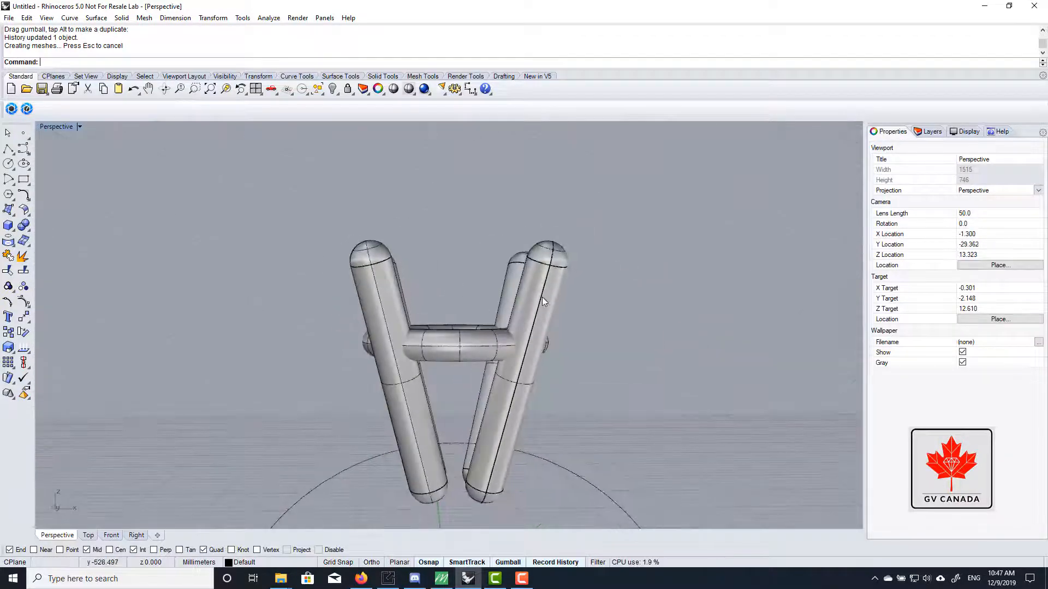
{"action": "left_click", "coordinate": [452, 336]}
{"action": "right_click_drag", "start_coordinate": [452, 336], "coordinate": [457, 279]}
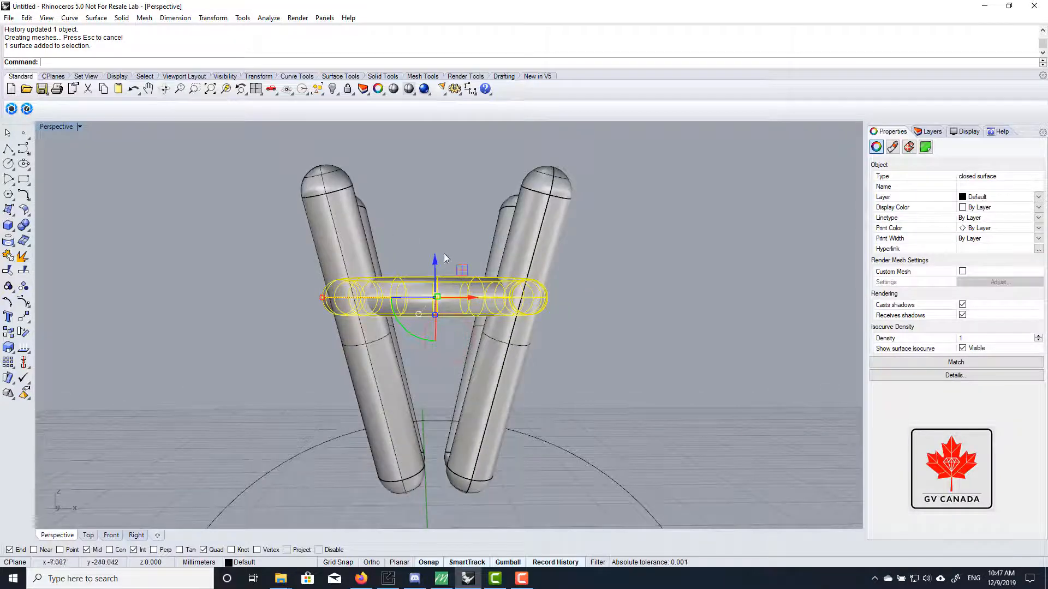
{"action": "scroll", "coordinate": [444, 253], "scroll_direction": "down", "scroll_amount": 2}
{"action": "scroll", "coordinate": [428, 287], "scroll_direction": "up", "scroll_amount": 4}
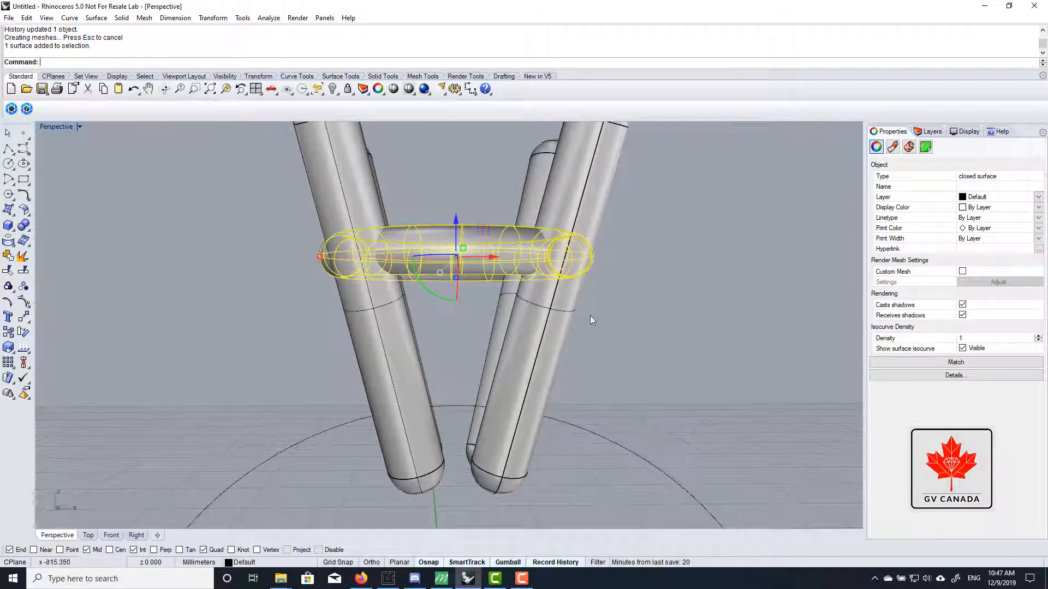
{"action": "left_click", "coordinate": [613, 292]}
{"action": "right_click_drag", "start_coordinate": [613, 292], "coordinate": [136, 129]}
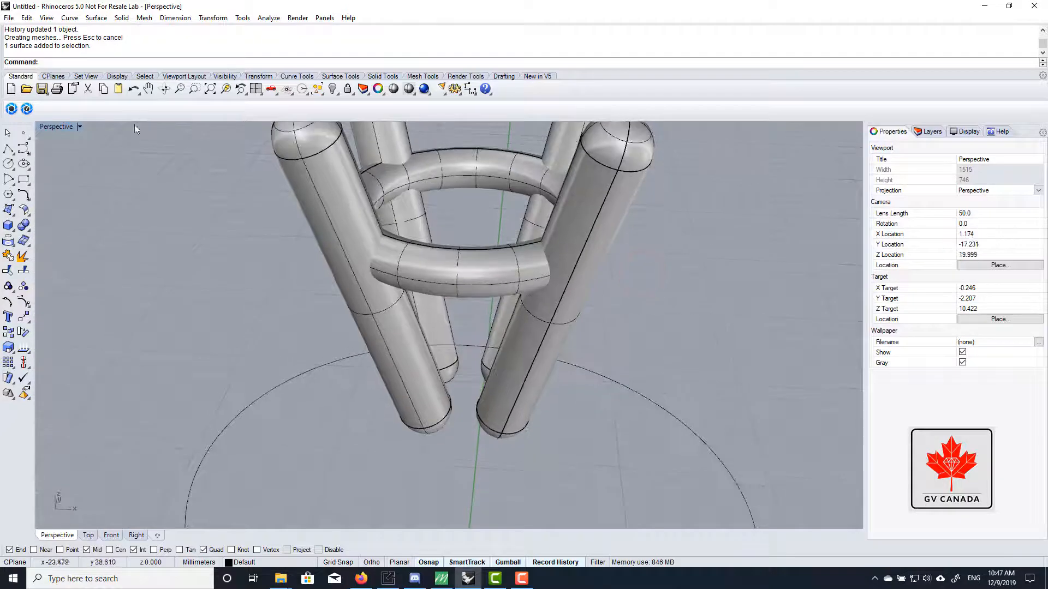
Step: In the Front view, copy the small stone circle straight down toward the ring circle and scale the copy down to fit between the prongs
{"action": "double_click", "coordinate": [47, 128]}
{"action": "double_click", "coordinate": [47, 330]}
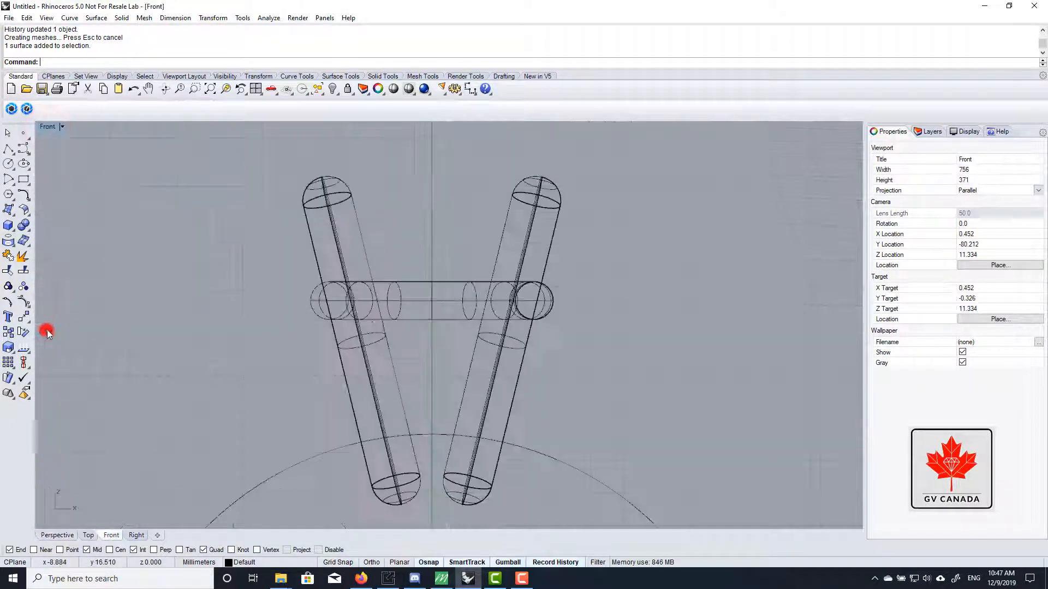
{"action": "left_click", "coordinate": [321, 283]}
{"action": "left_click", "coordinate": [363, 313]}
{"action": "scroll", "coordinate": [365, 270], "scroll_direction": "down", "scroll_amount": 2}
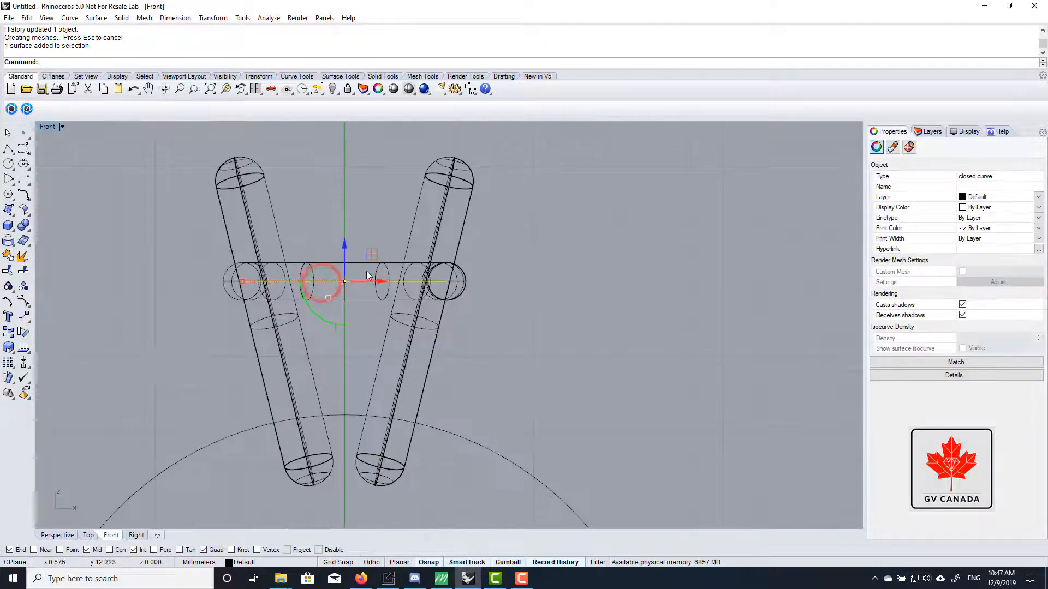
{"action": "scroll", "coordinate": [355, 269], "scroll_direction": "up", "scroll_amount": 3}
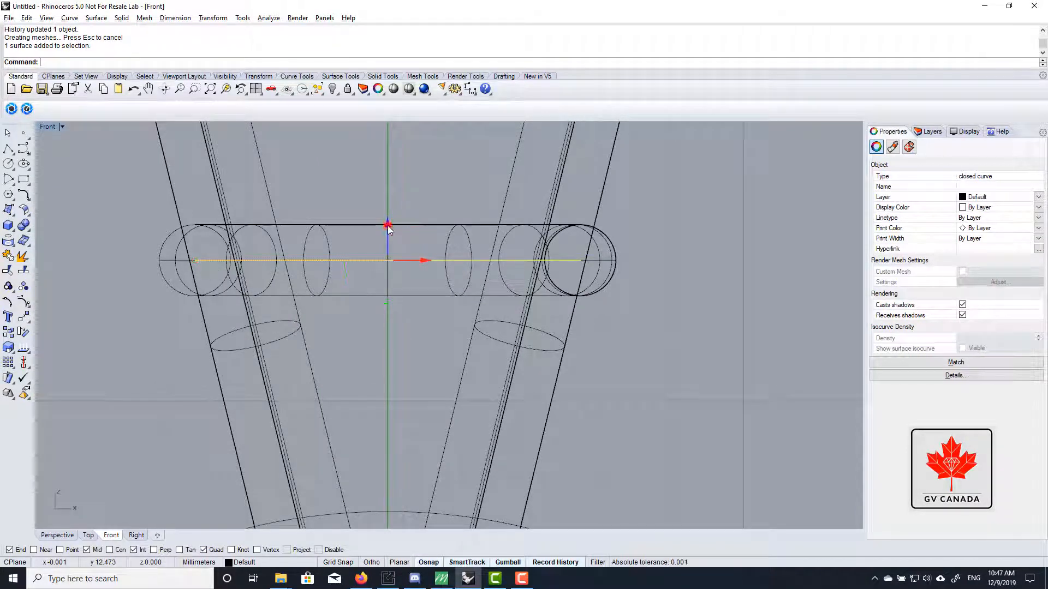
{"action": "left_click_drag", "start_coordinate": [388, 225], "coordinate": [380, 430]}
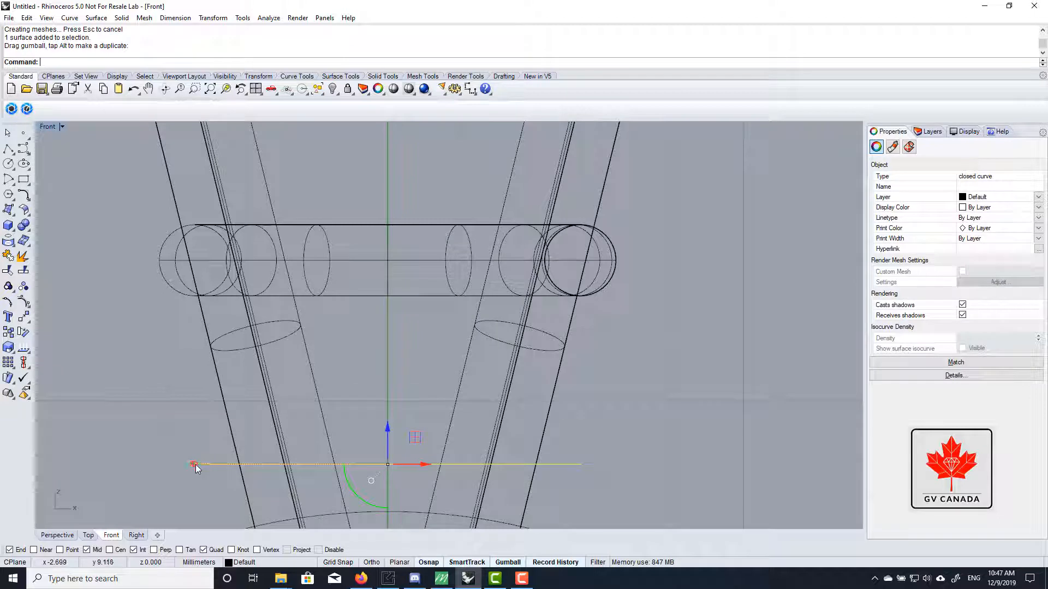
{"action": "left_click_drag", "start_coordinate": [195, 464], "coordinate": [284, 464]}
{"action": "left_click", "coordinate": [539, 315]}
Step: Create a closed pipe with a diameter of 1 mm along the lower, smaller circle
{"action": "scroll", "coordinate": [431, 402], "scroll_direction": "down", "scroll_amount": 4}
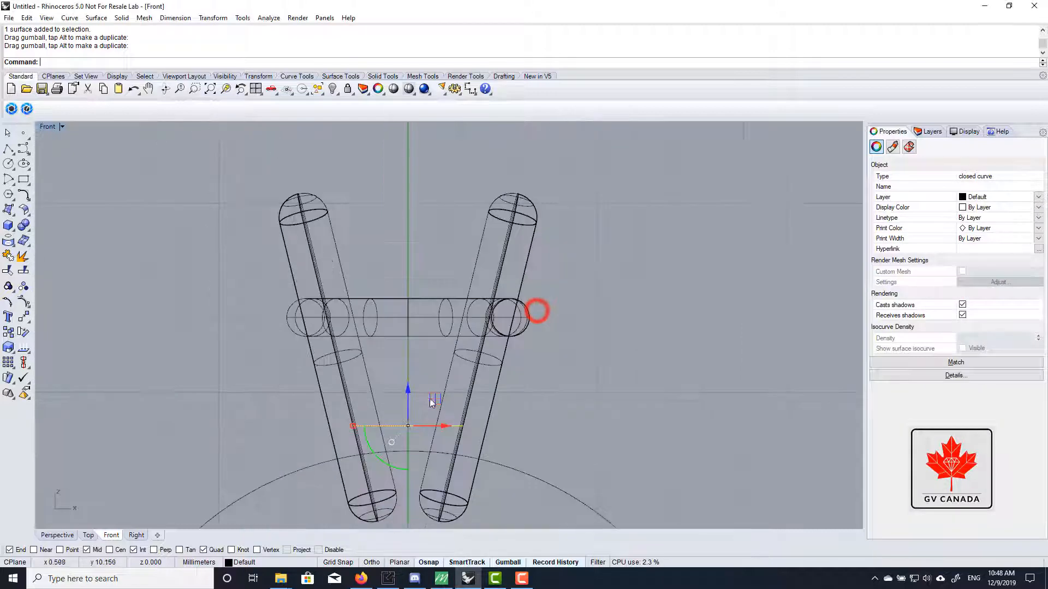
{"action": "type", "text": "Pipe"}
{"action": "key", "text": "Return"}
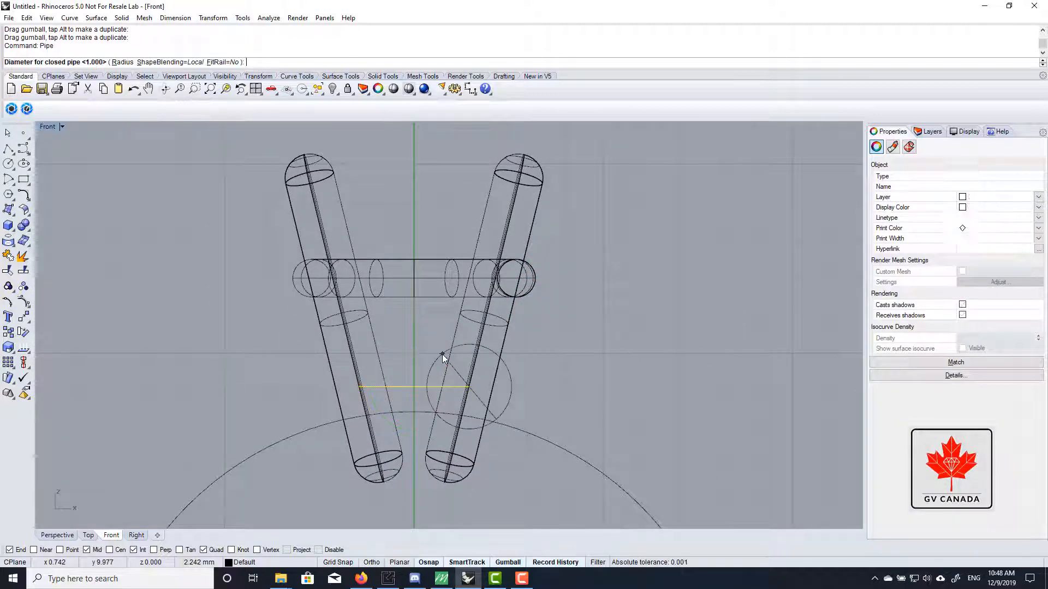
{"action": "key", "text": "Return"}
{"action": "key", "text": "Return"}
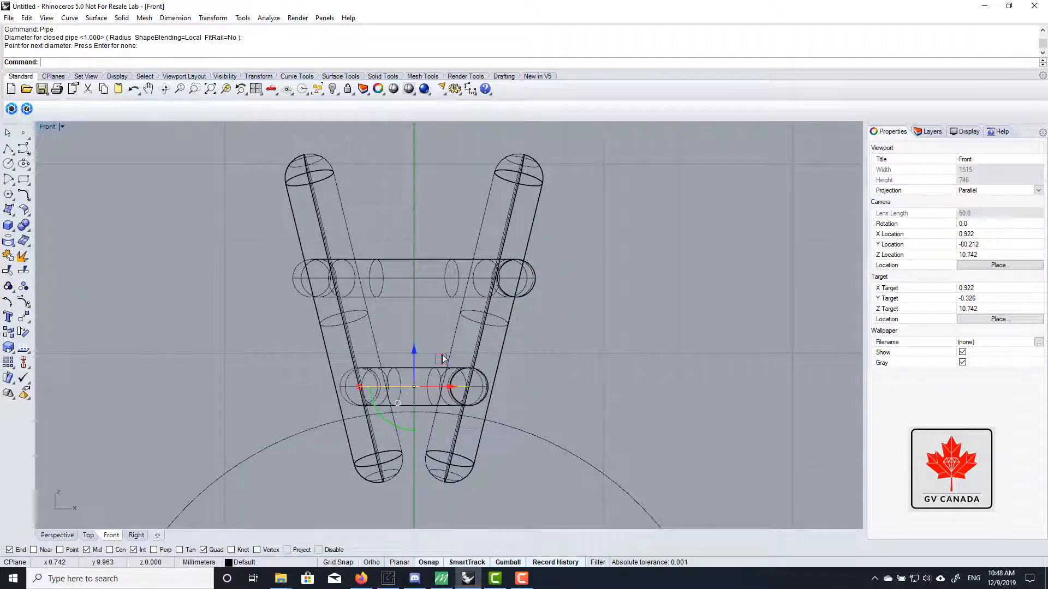
Step: Move the lower circle slightly down so its pipe ring sits closer to the ring circle, and clear the selection
{"action": "scroll", "coordinate": [427, 383], "scroll_direction": "up", "scroll_amount": 2}
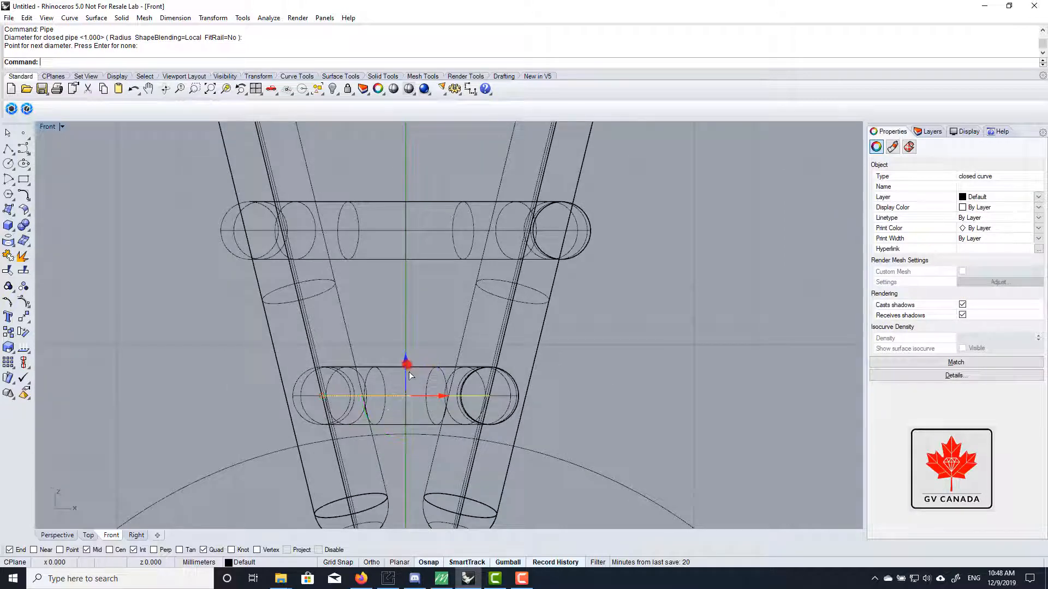
{"action": "left_click_drag", "start_coordinate": [411, 376], "coordinate": [410, 387]}
{"action": "left_click", "coordinate": [428, 381]}
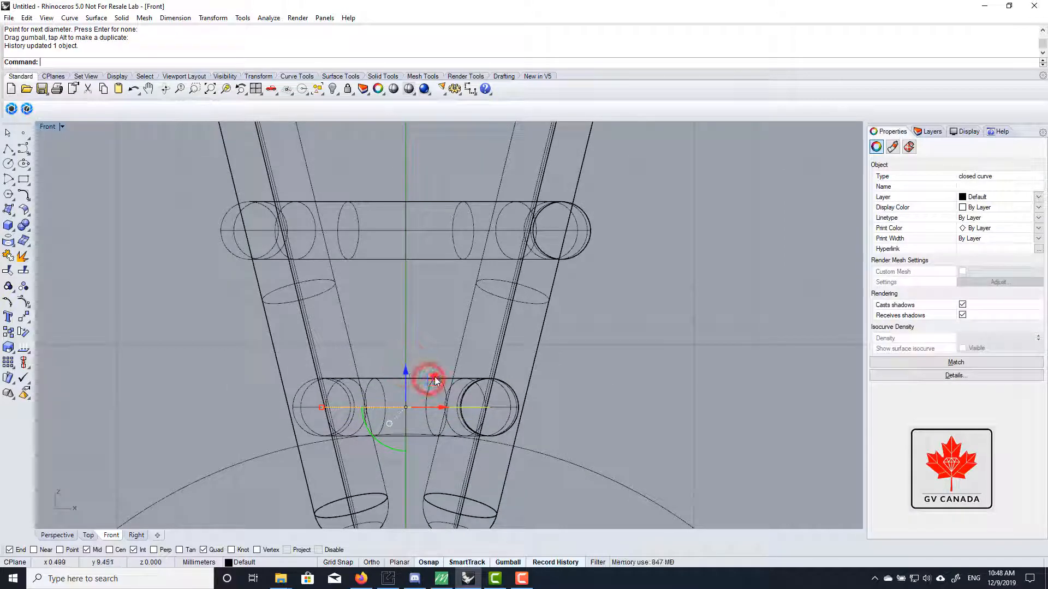
{"action": "left_click", "coordinate": [702, 353]}
{"action": "scroll", "coordinate": [449, 358], "scroll_direction": "down", "scroll_amount": 3}
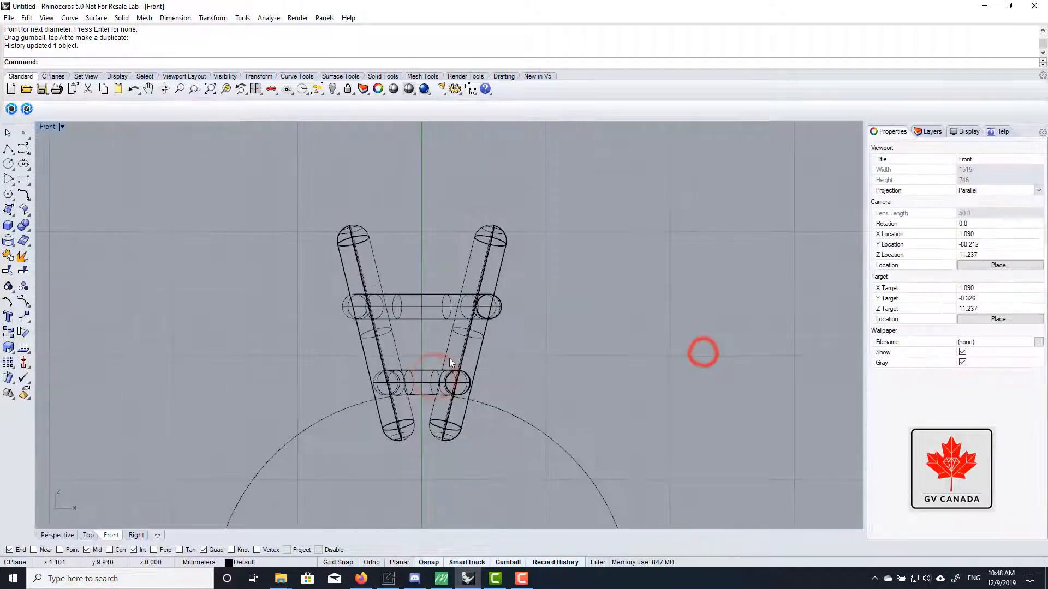
Step: Examine both pipe rings and their fit between the four prongs from several angles in the Perspective view
{"action": "double_click", "coordinate": [51, 127]}
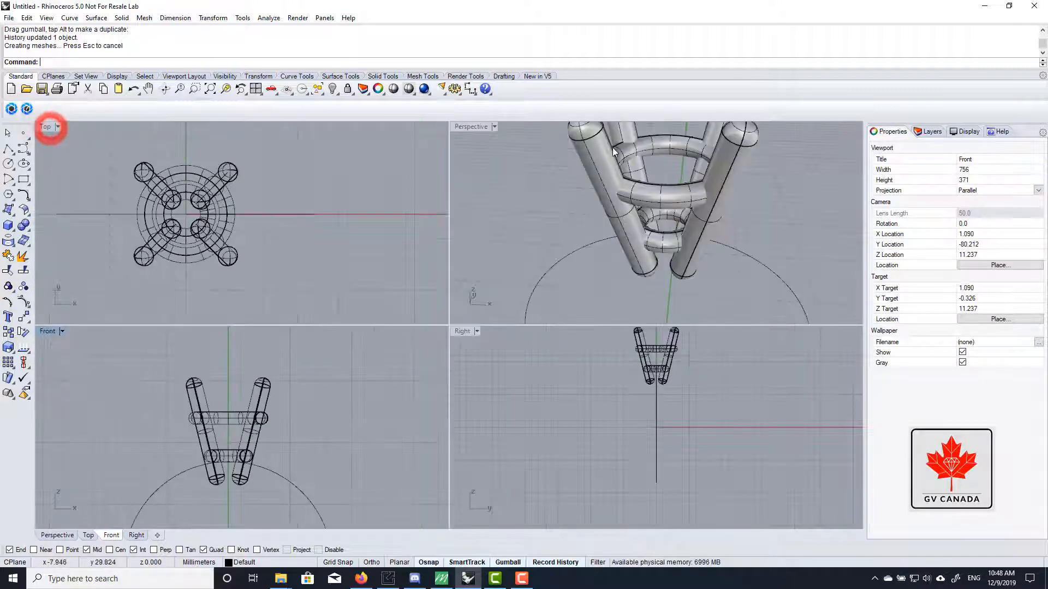
{"action": "double_click", "coordinate": [475, 126]}
{"action": "right_click_drag", "start_coordinate": [476, 129], "coordinate": [341, 326]}
{"action": "right_click_drag", "start_coordinate": [459, 344], "coordinate": [403, 354]}
{"action": "scroll", "coordinate": [394, 304], "scroll_direction": "down", "scroll_amount": 6}
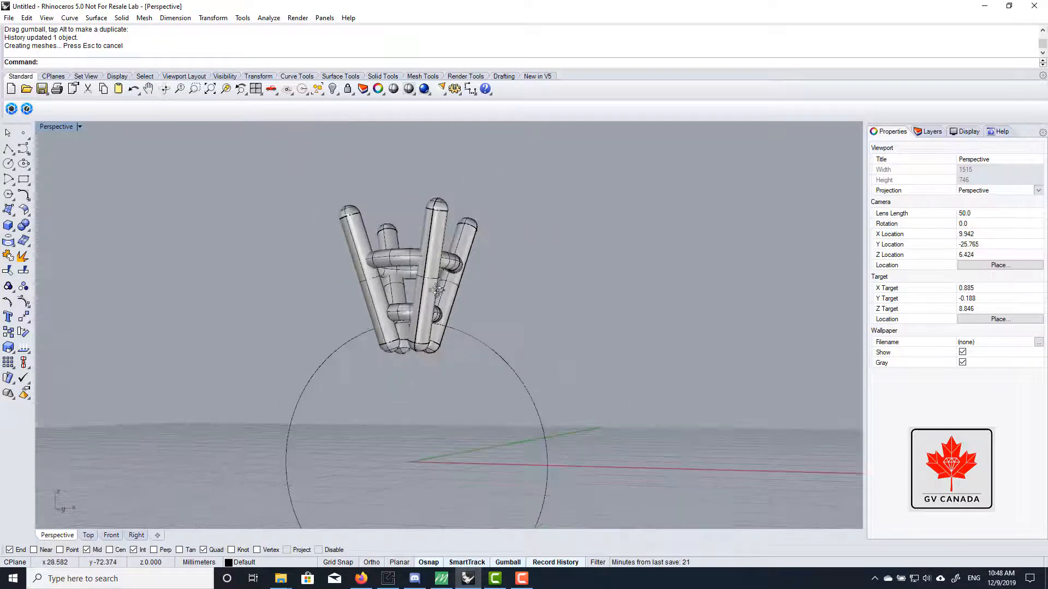
{"action": "right_click_drag", "start_coordinate": [393, 304], "coordinate": [406, 393]}
Step: In the Front view, start a degree 3 interpolated curve at the bottom quadrant of the ring circle
{"action": "double_click", "coordinate": [52, 127]}
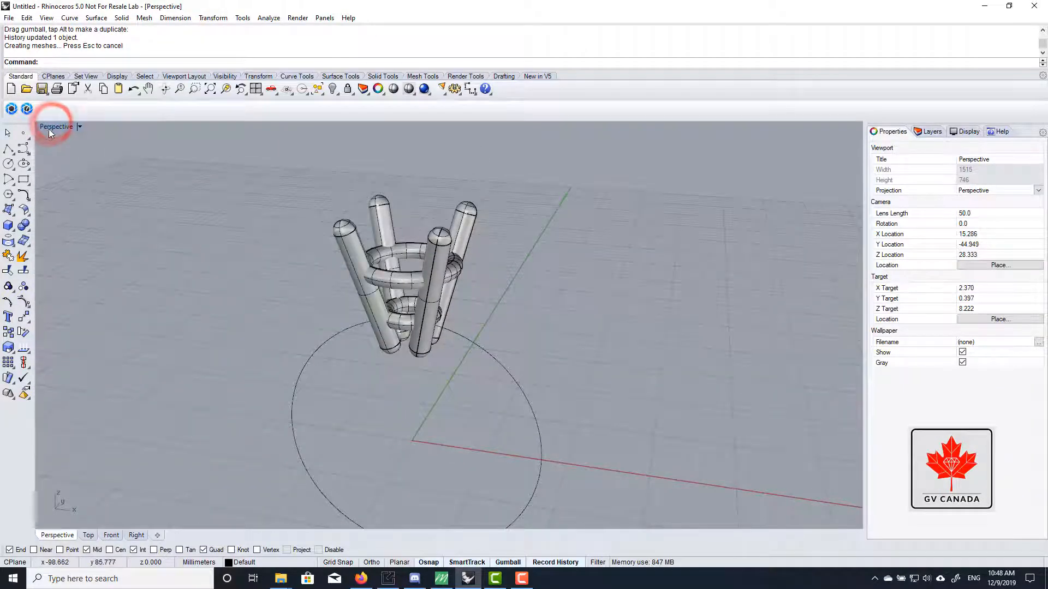
{"action": "double_click", "coordinate": [51, 331]}
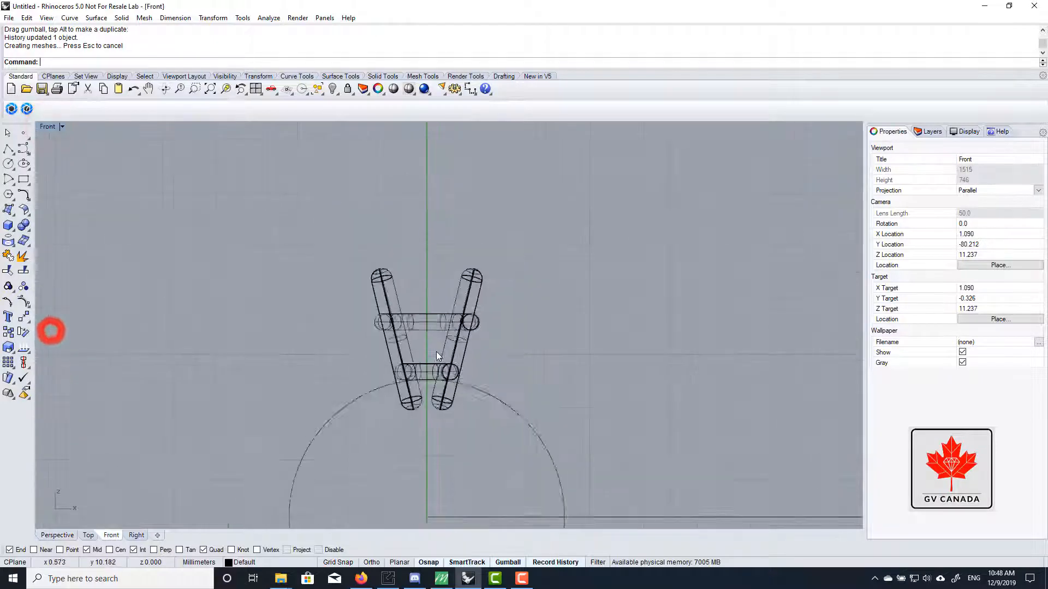
{"action": "scroll", "coordinate": [437, 352], "scroll_direction": "down", "scroll_amount": 2}
{"action": "scroll", "coordinate": [507, 322], "scroll_direction": "up", "scroll_amount": 3}
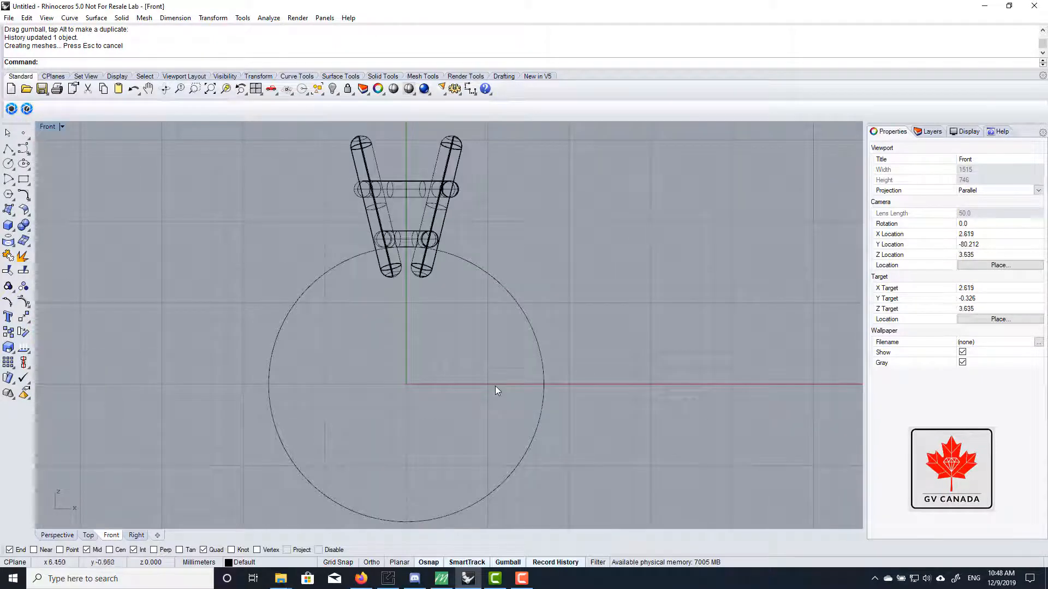
{"action": "left_click", "coordinate": [31, 157]}
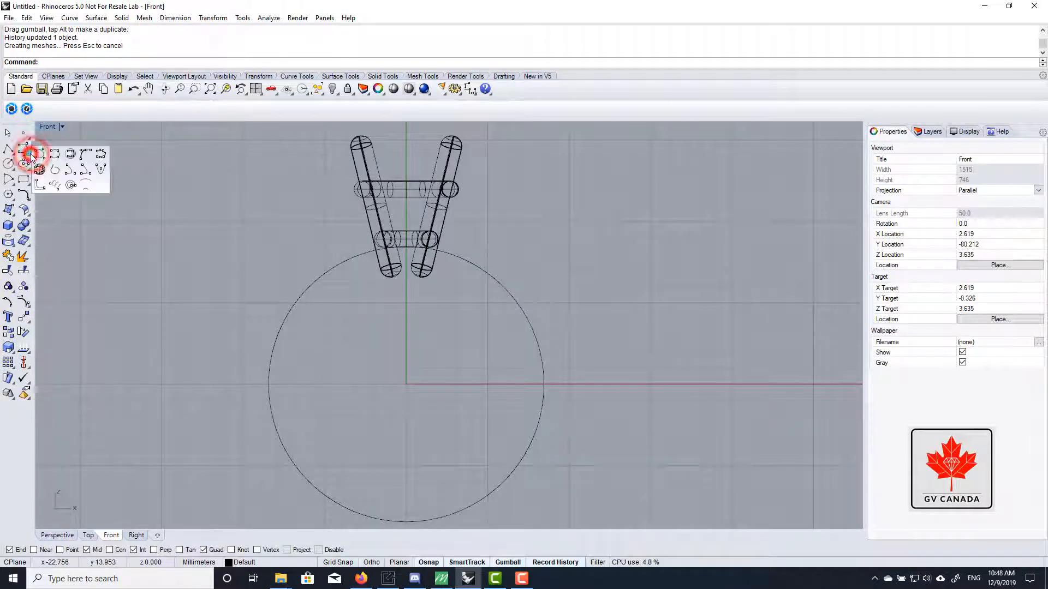
{"action": "left_click", "coordinate": [58, 157]}
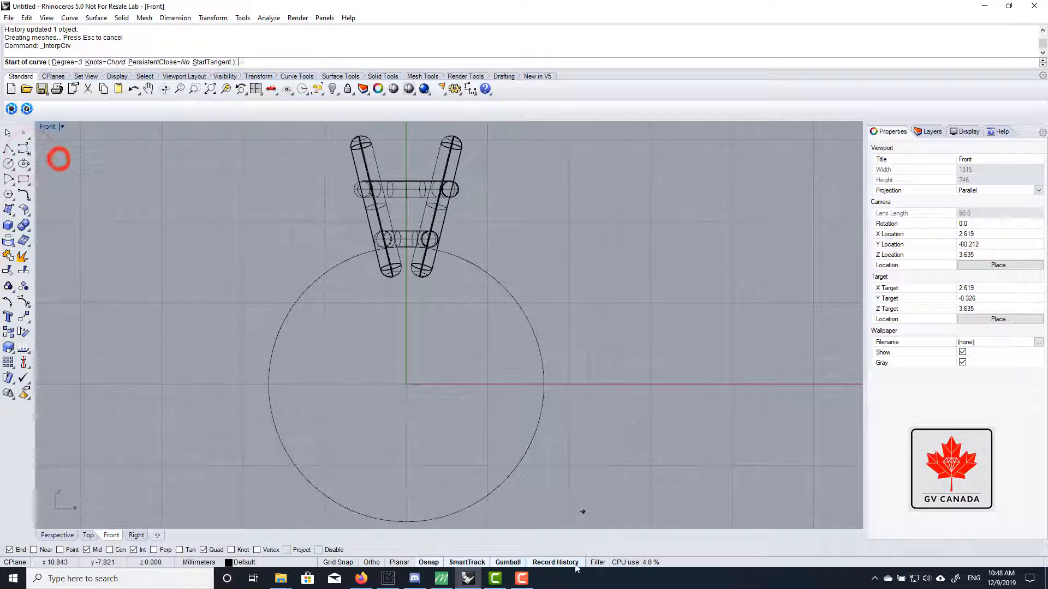
{"action": "left_click", "coordinate": [408, 520]}
{"action": "right_click_drag", "start_coordinate": [488, 435], "coordinate": [475, 345]}
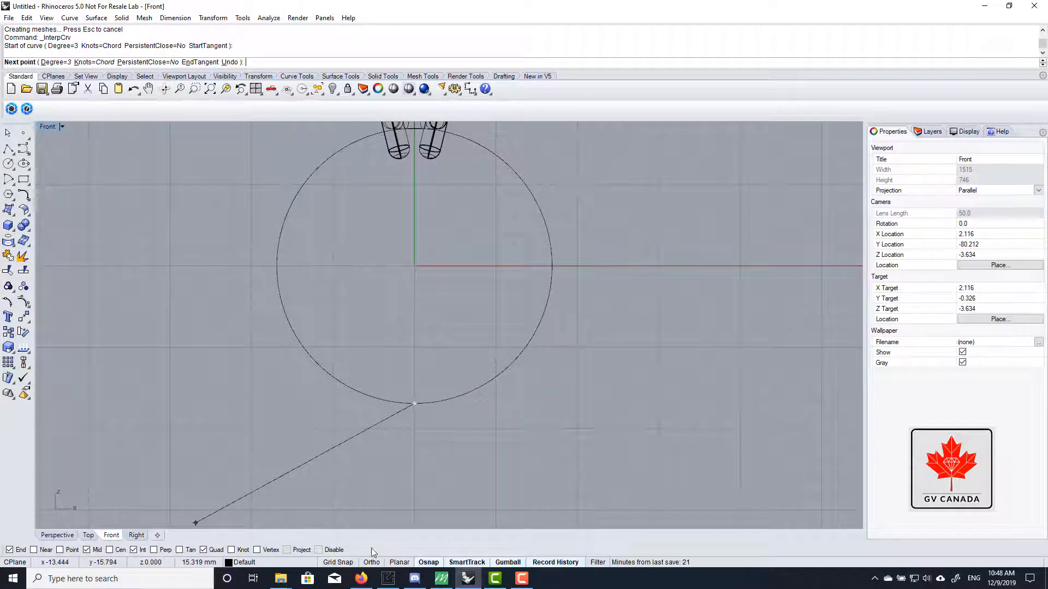
{"action": "left_click", "coordinate": [427, 563]}
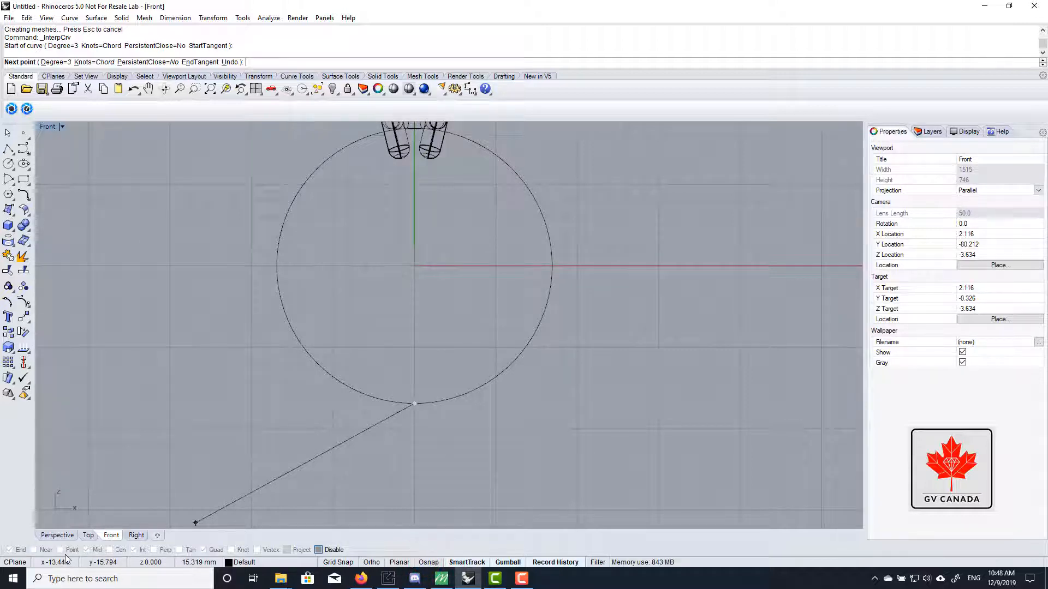
{"action": "left_click", "coordinate": [429, 563]}
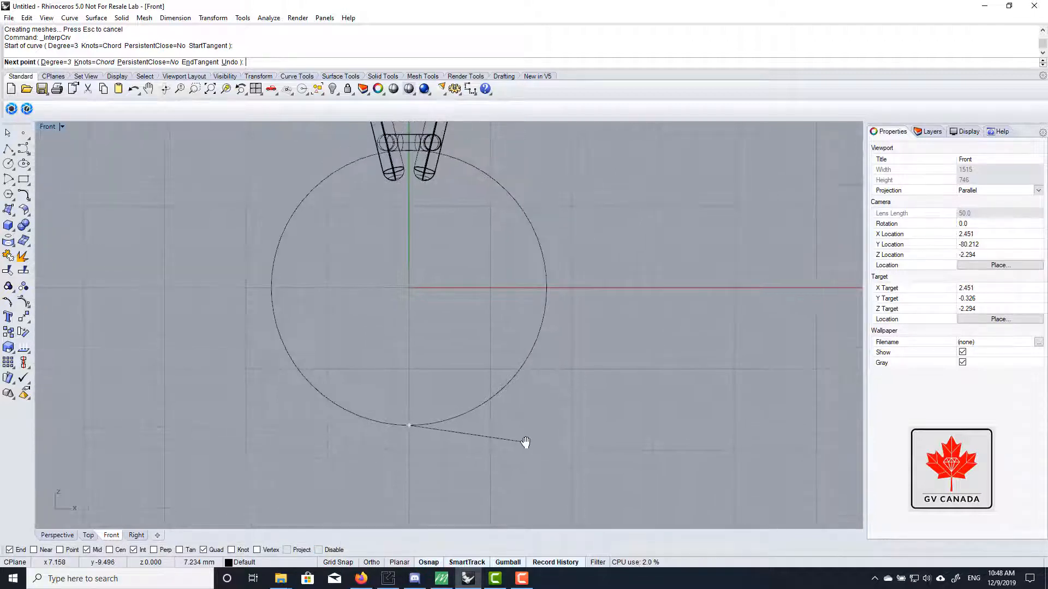
{"action": "scroll", "coordinate": [524, 445], "scroll_direction": "up", "scroll_amount": 5}
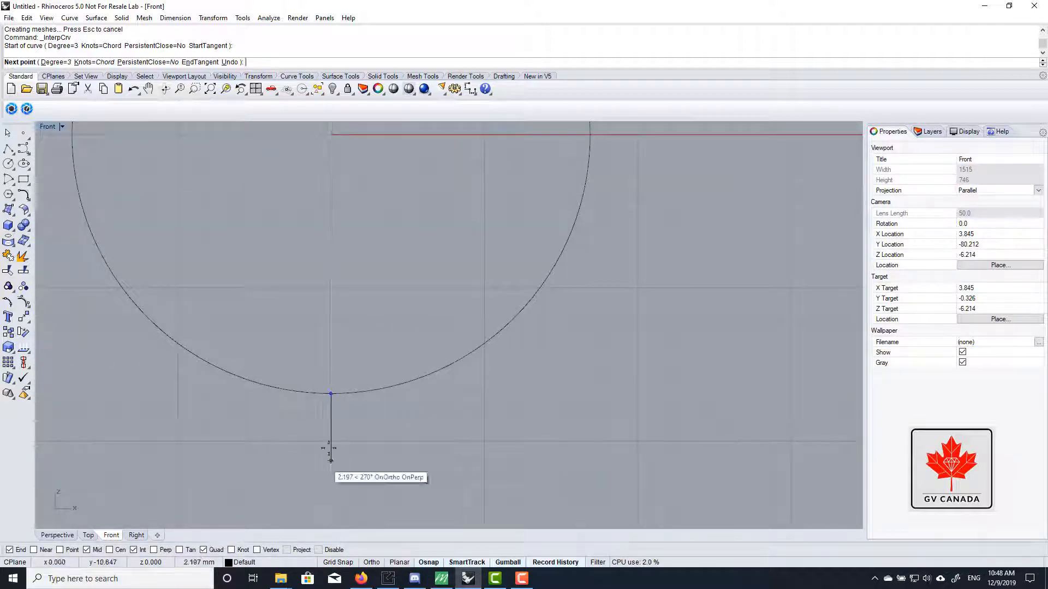
{"action": "scroll", "coordinate": [388, 438], "scroll_direction": "down", "scroll_amount": 3}
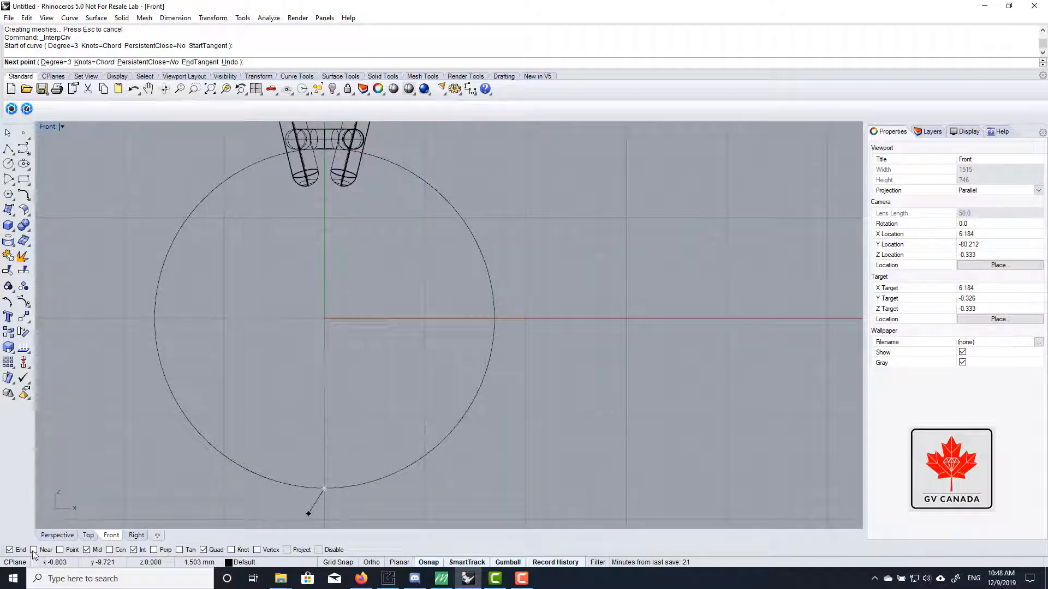
Step: Enable the Near object snap and place curve points along the right half of the ring circle, up to its upper right
{"action": "left_click", "coordinate": [34, 550]}
{"action": "left_click", "coordinate": [408, 467]}
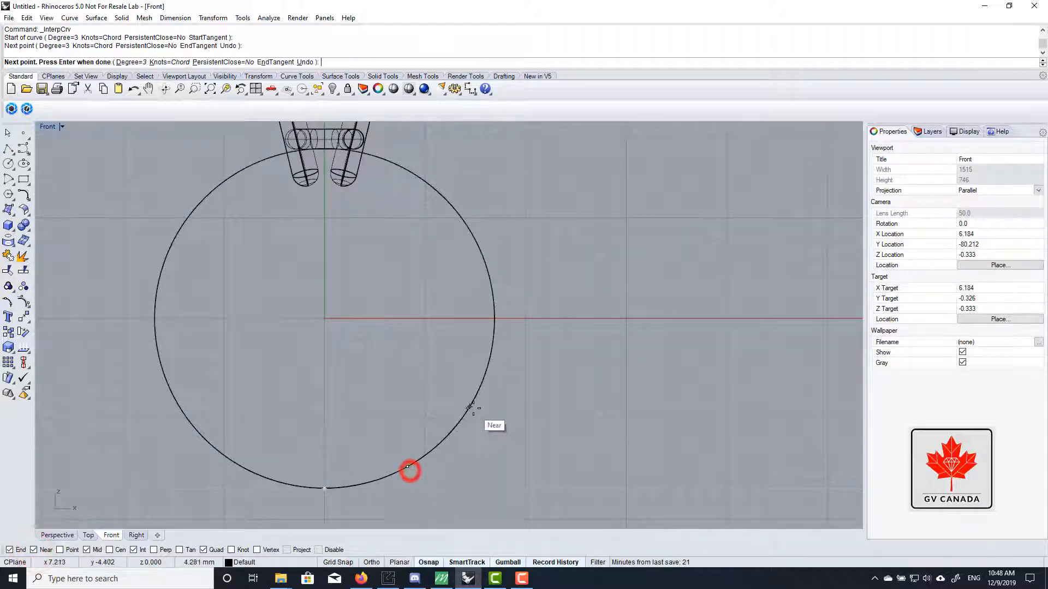
{"action": "left_click", "coordinate": [470, 407]}
{"action": "left_click", "coordinate": [493, 318]}
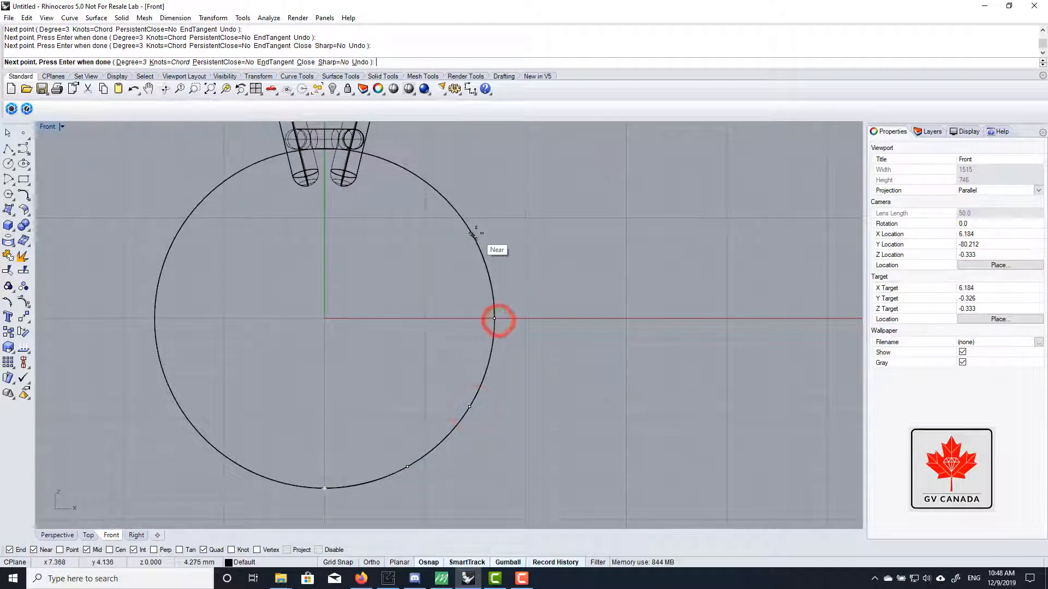
{"action": "left_click", "coordinate": [473, 235]}
Step: Continue the curve off the circle up beside the right prong, end it inside the upper pipe ring with object snaps off, and finish it
{"action": "scroll", "coordinate": [410, 298], "scroll_direction": "up", "scroll_amount": 4}
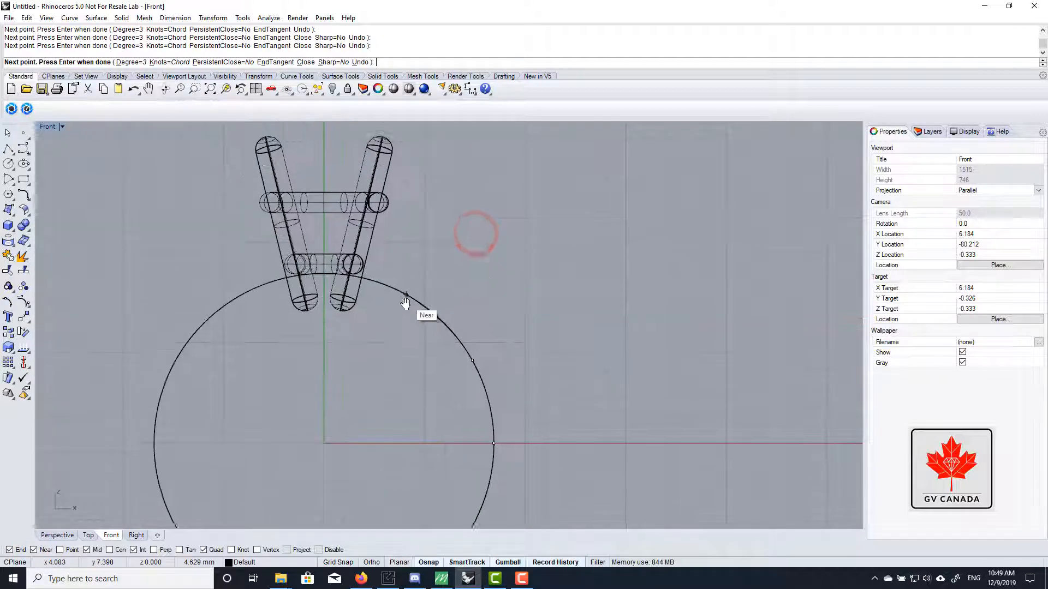
{"action": "left_click", "coordinate": [391, 267]}
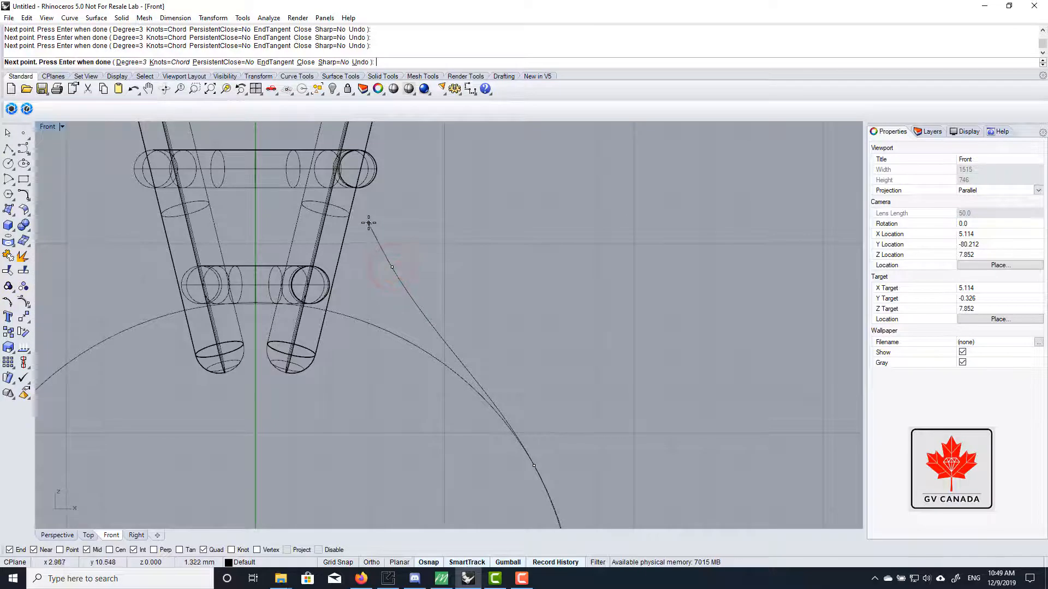
{"action": "left_click", "coordinate": [364, 213]}
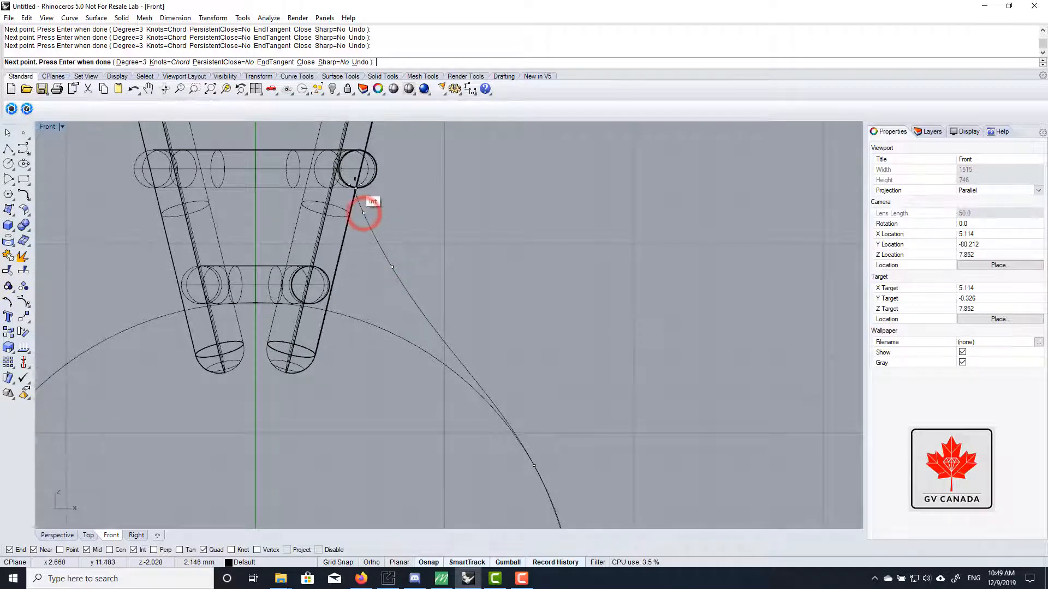
{"action": "scroll", "coordinate": [348, 186], "scroll_direction": "up", "scroll_amount": 3}
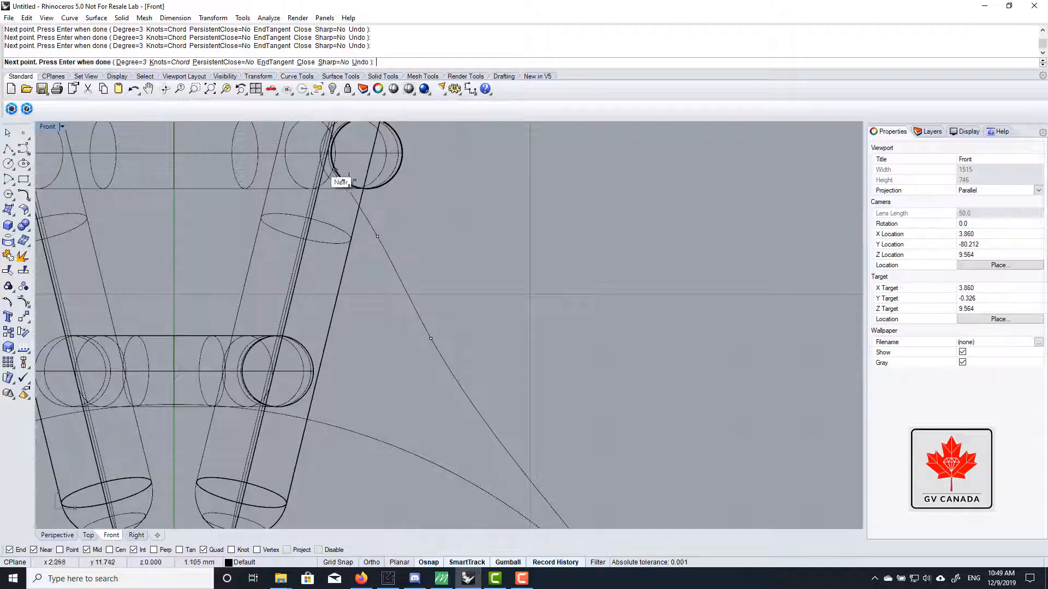
{"action": "left_click", "coordinate": [428, 562]}
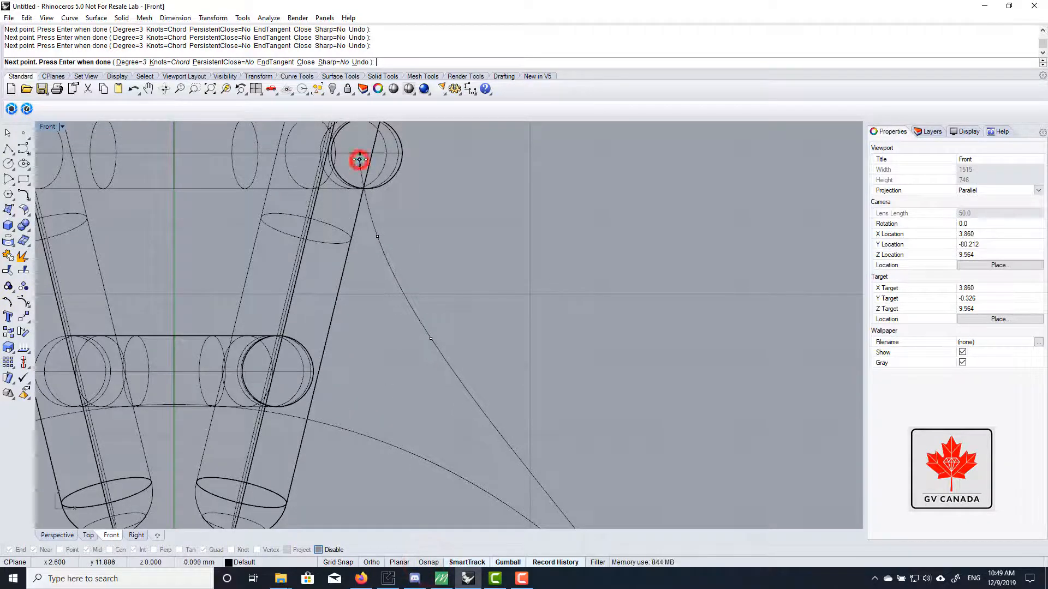
{"action": "key", "text": "Return"}
{"action": "scroll", "coordinate": [395, 234], "scroll_direction": "down", "scroll_amount": 5}
Step: Select the new shank curve and examine how it follows the ring circle near its bottom end
{"action": "left_click", "coordinate": [413, 270]}
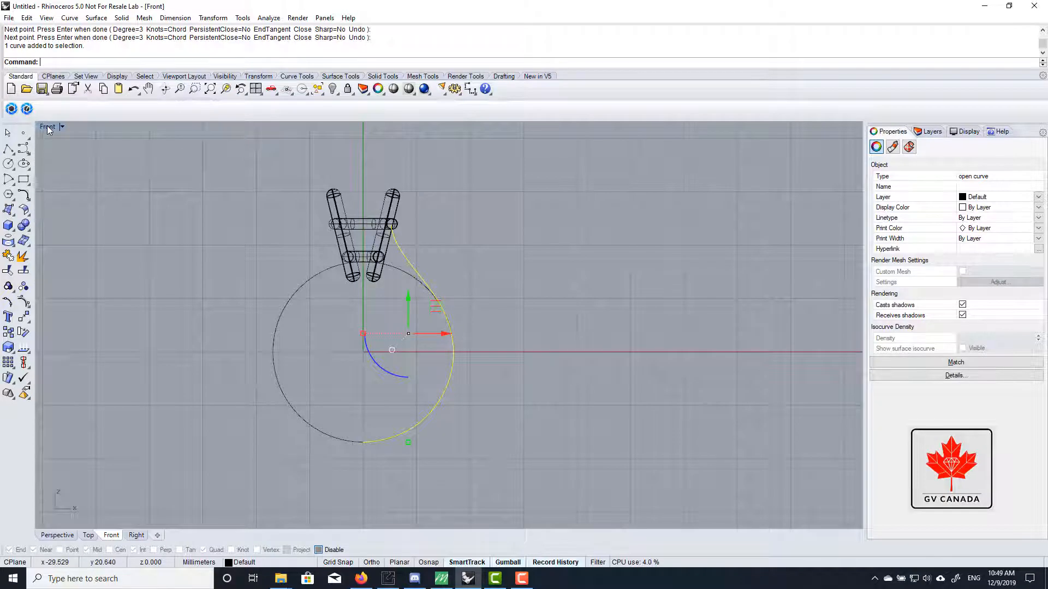
{"action": "scroll", "coordinate": [384, 474], "scroll_direction": "up", "scroll_amount": 8}
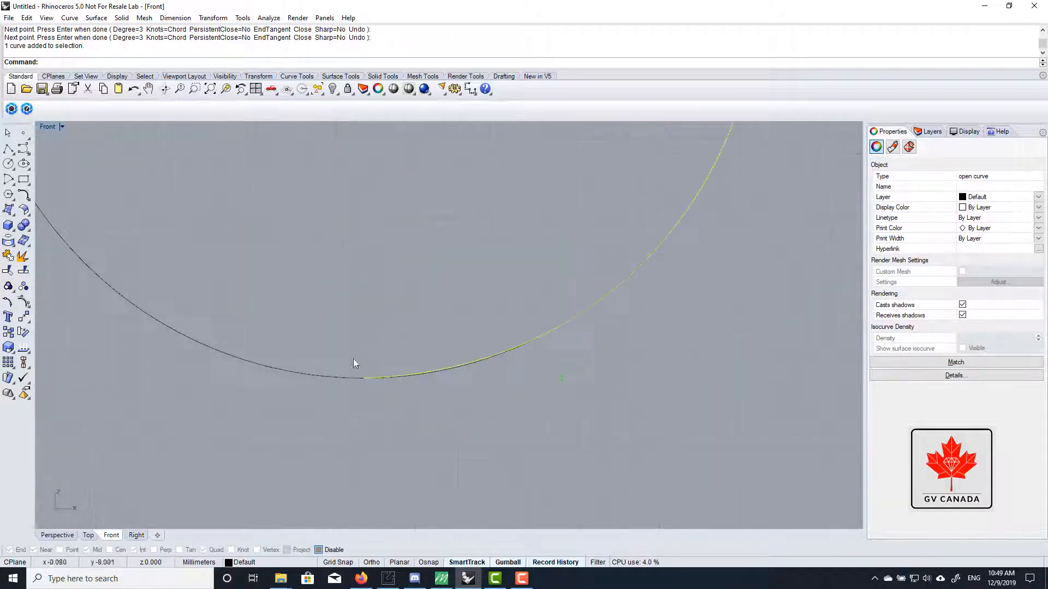
{"action": "scroll", "coordinate": [369, 396], "scroll_direction": "up", "scroll_amount": 2}
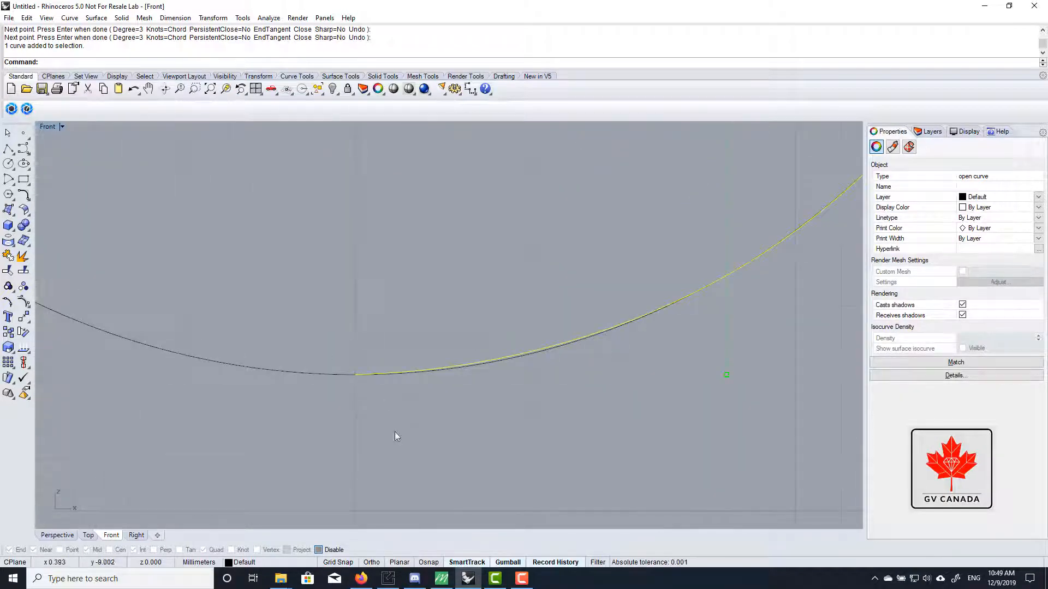
{"action": "scroll", "coordinate": [398, 433], "scroll_direction": "down", "scroll_amount": 6}
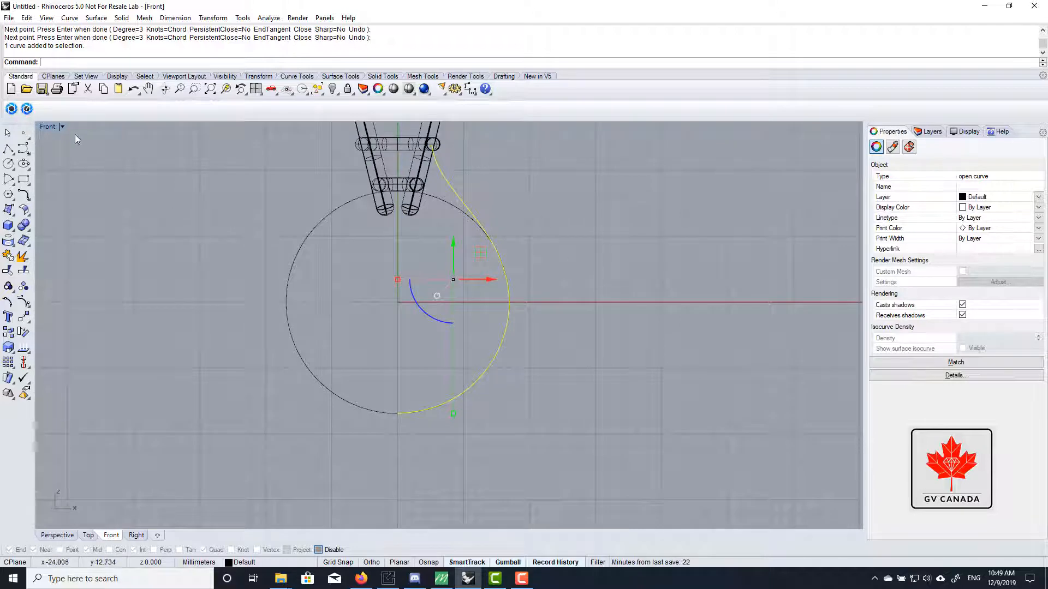
Step: In the Right view, start a center-based rounded rectangle at the bottom end of the shank curve, with object snaps on
{"action": "double_click", "coordinate": [46, 127]}
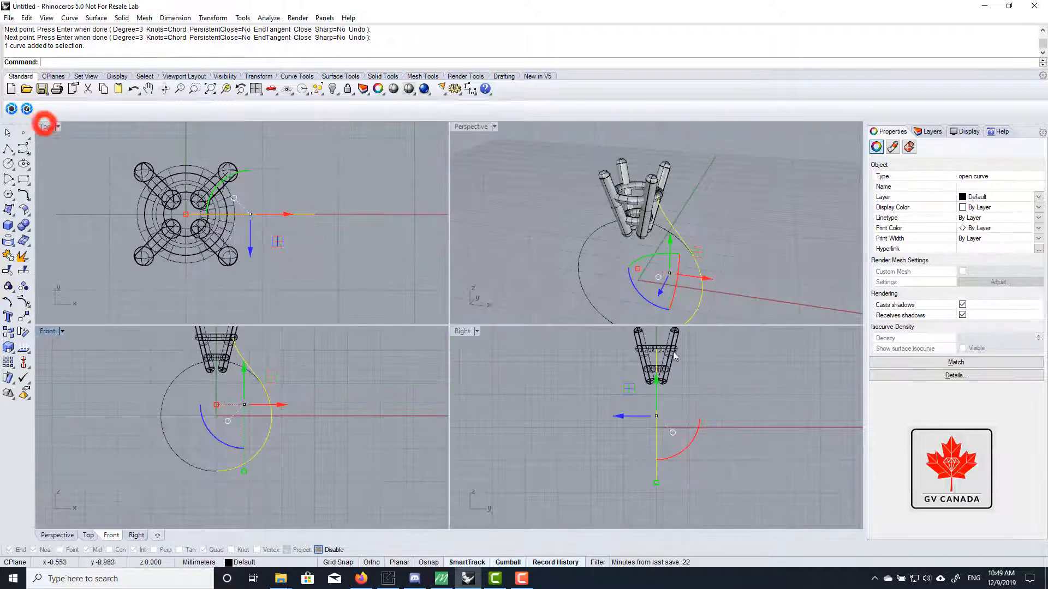
{"action": "double_click", "coordinate": [462, 331]}
{"action": "scroll", "coordinate": [534, 307], "scroll_direction": "up", "scroll_amount": 5}
{"action": "left_click", "coordinate": [534, 307]}
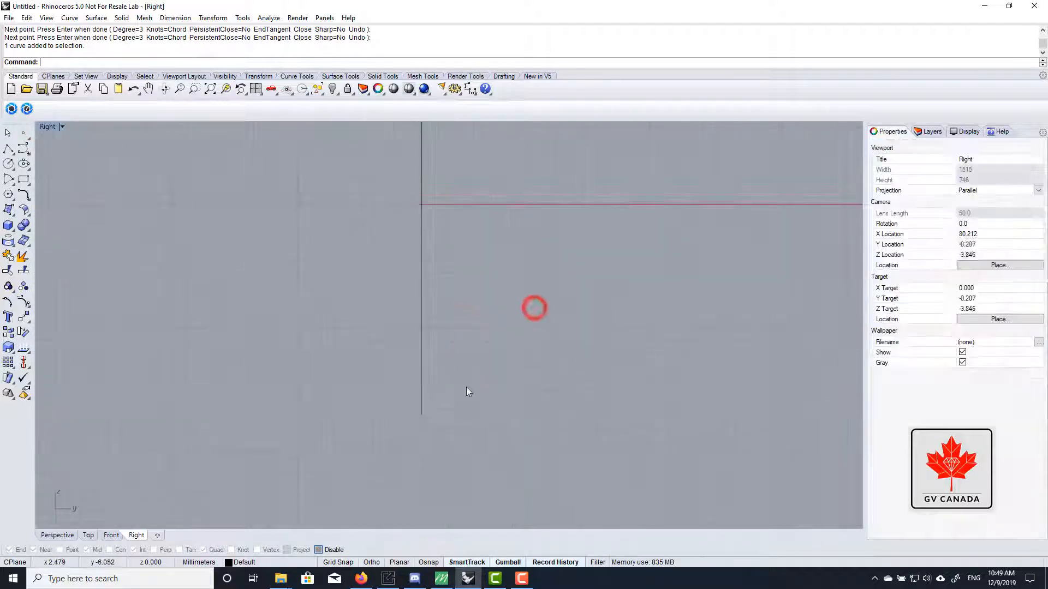
{"action": "left_click", "coordinate": [24, 180]}
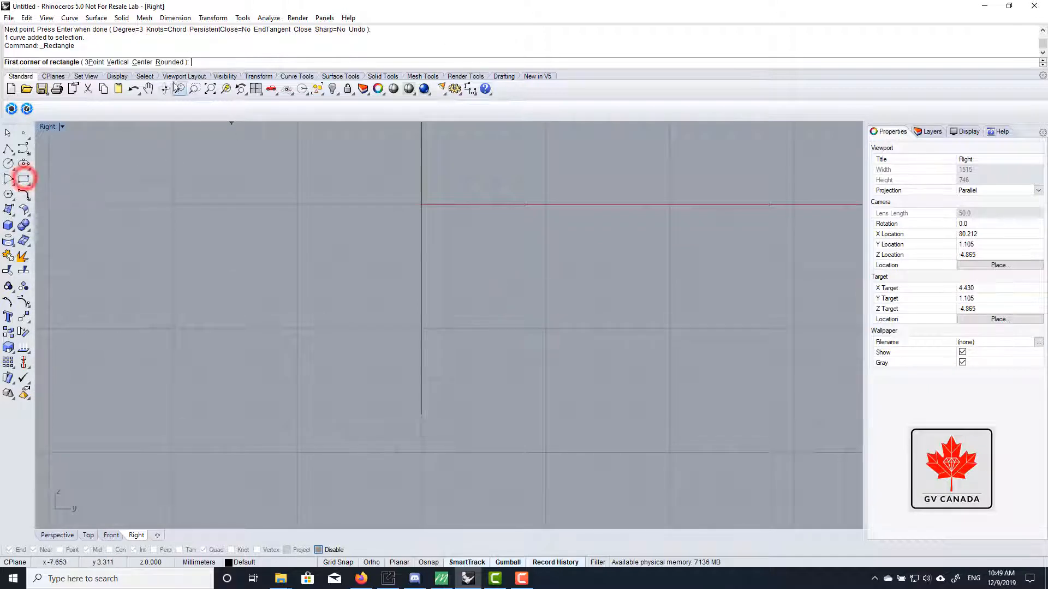
{"action": "left_click", "coordinate": [148, 62]}
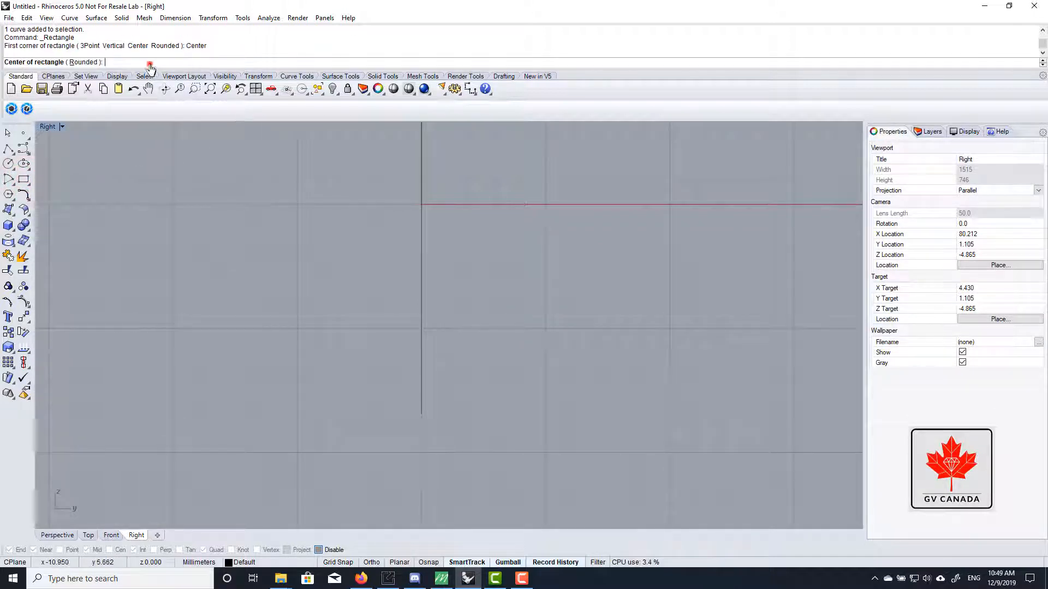
{"action": "left_click", "coordinate": [83, 62]}
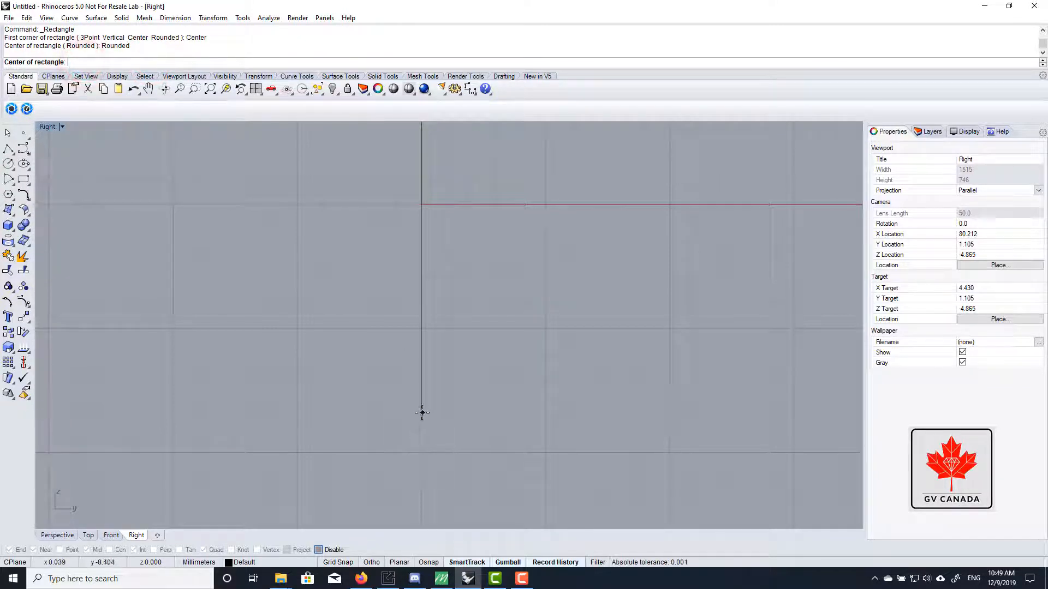
{"action": "left_click", "coordinate": [428, 562]}
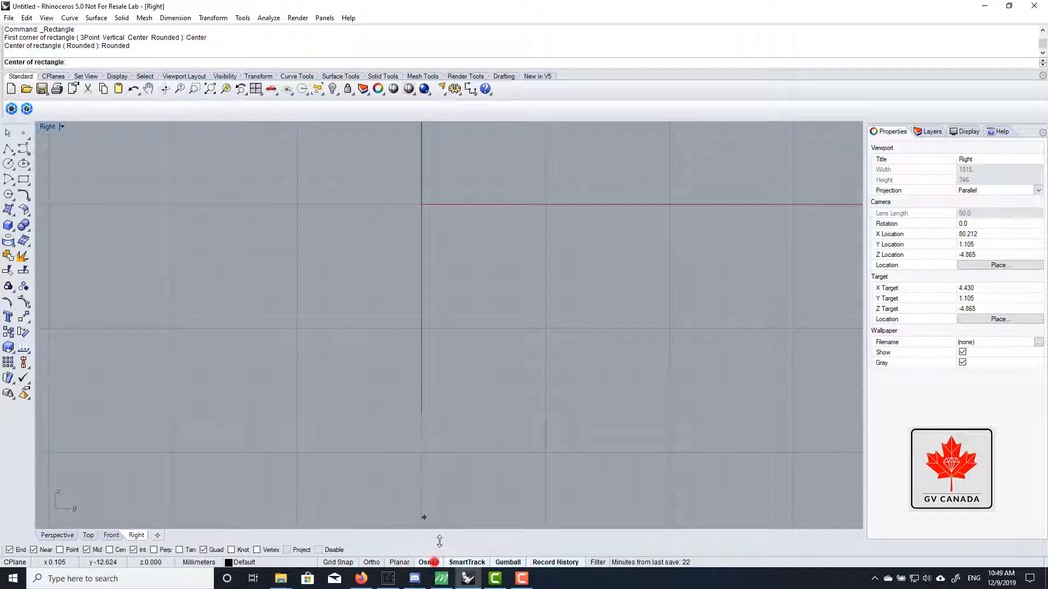
{"action": "left_click", "coordinate": [421, 415]}
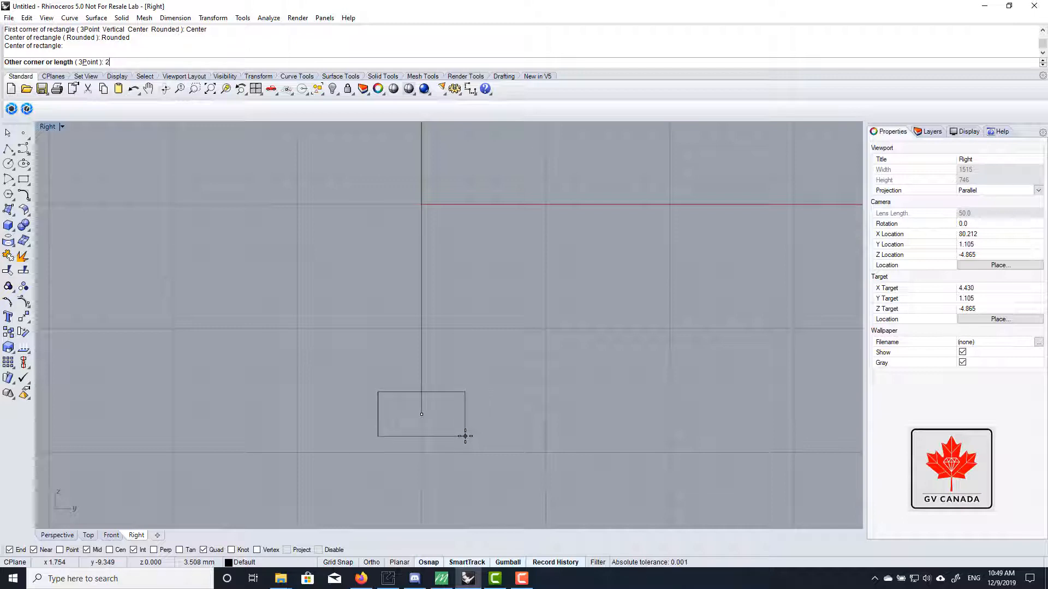
Step: Make the rounded rectangle 2 mm long and 1.7 mm wide, and pick a point to set its corner rounding
{"action": "key", "text": "Return"}
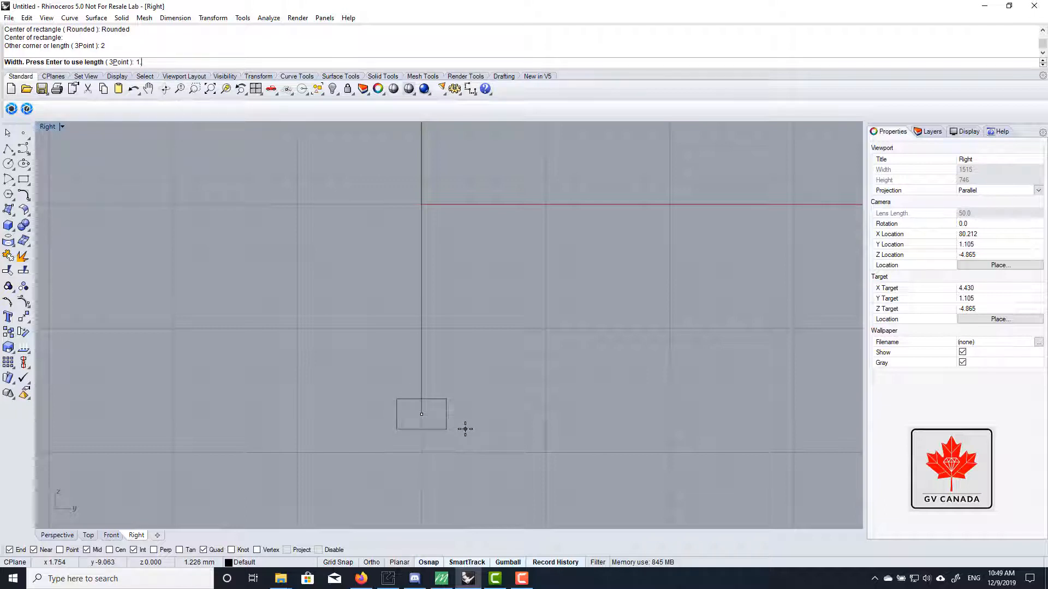
{"action": "key", "text": "Return"}
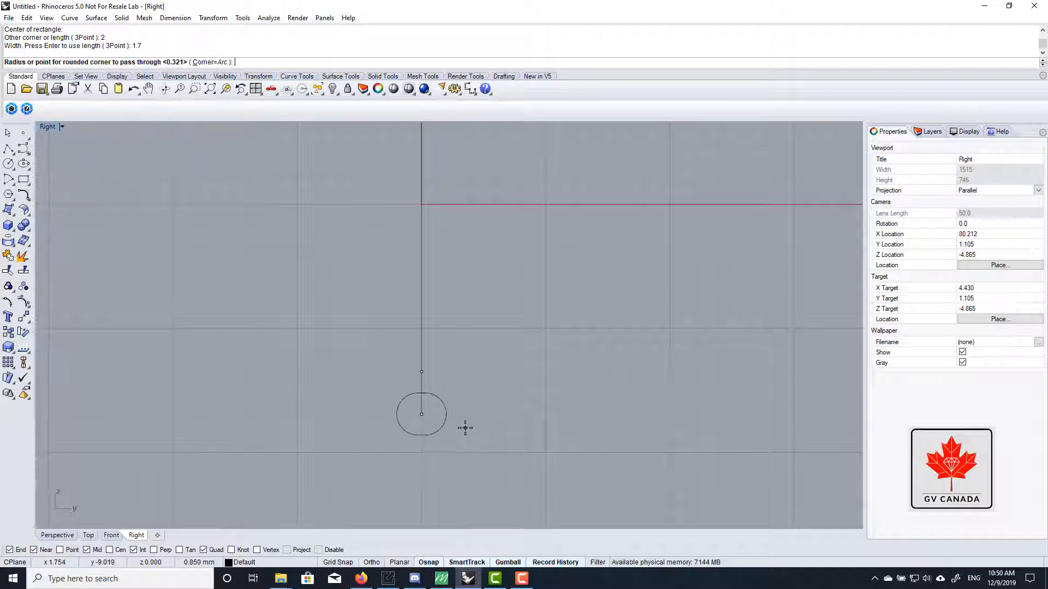
{"action": "scroll", "coordinate": [461, 436], "scroll_direction": "up", "scroll_amount": 4}
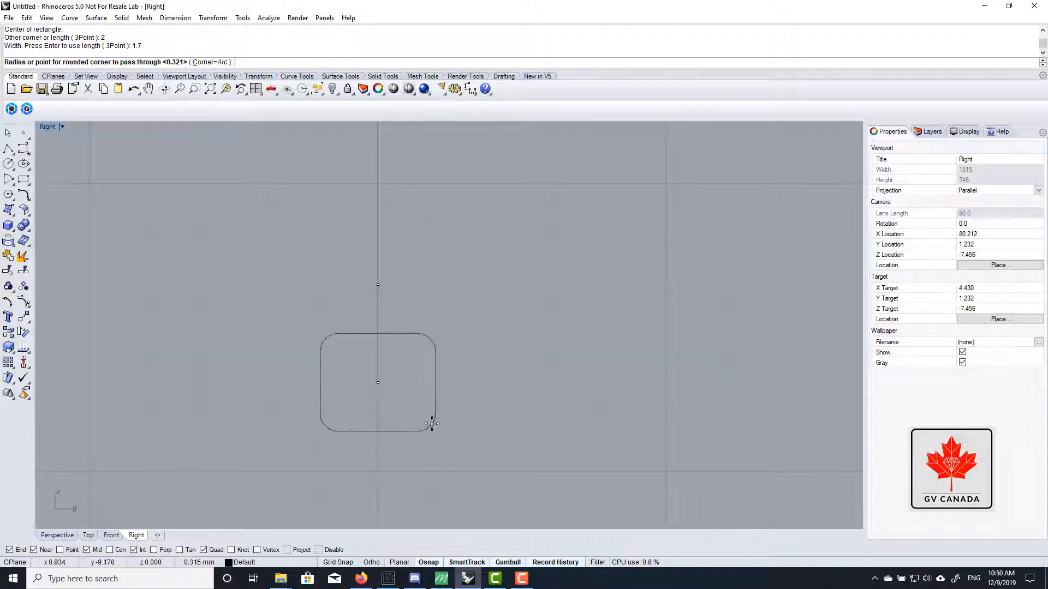
{"action": "left_click", "coordinate": [432, 420]}
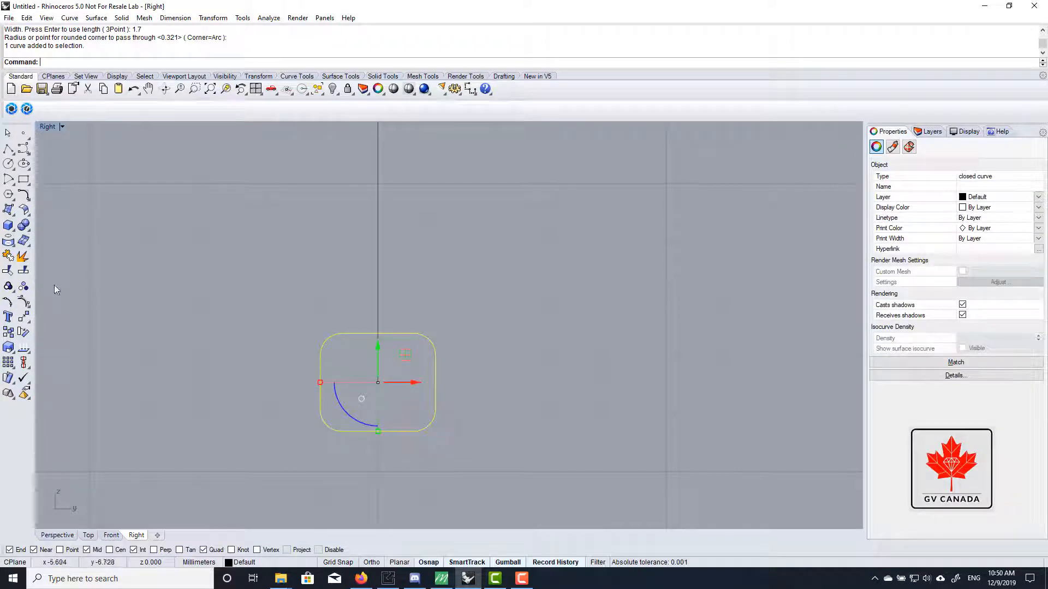
Step: Move the rounded rectangle from the midpoint of its top edge to the bottom end of the shank curve
{"action": "left_click", "coordinate": [24, 317]}
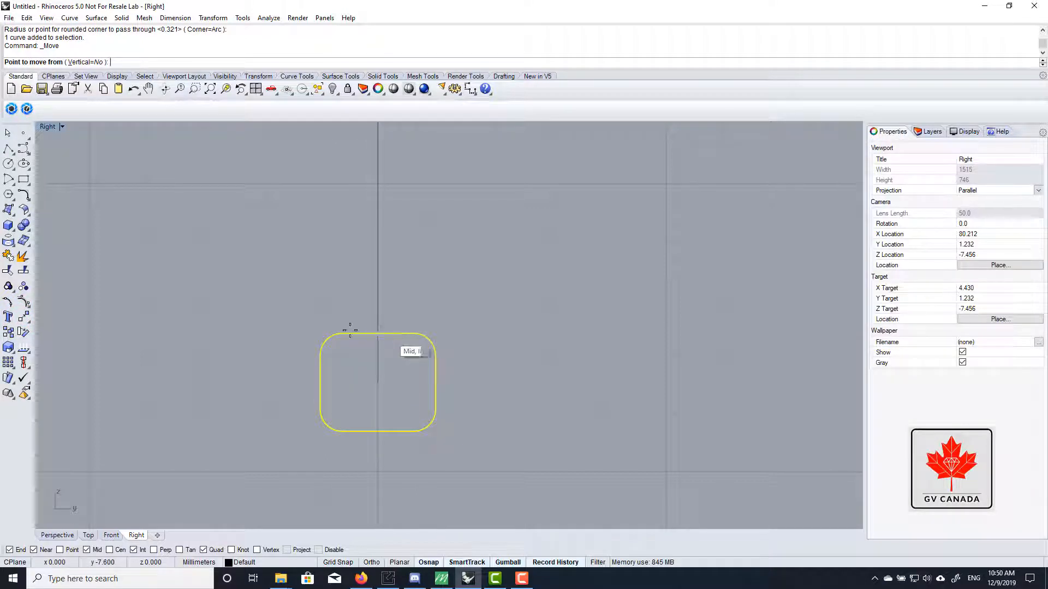
{"action": "left_click", "coordinate": [383, 332]}
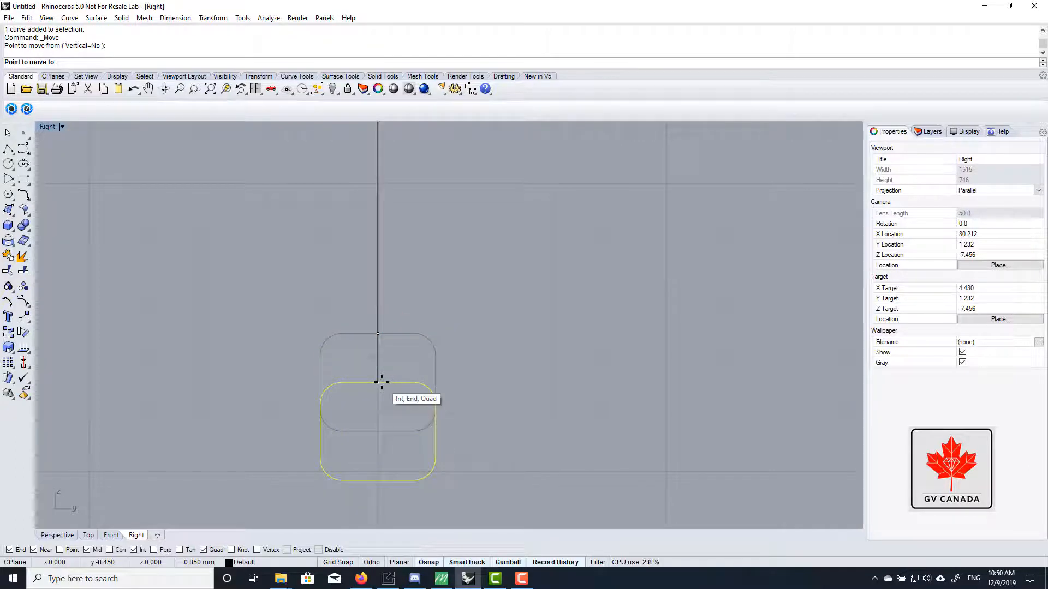
{"action": "left_click", "coordinate": [382, 381]}
{"action": "left_click", "coordinate": [500, 322]}
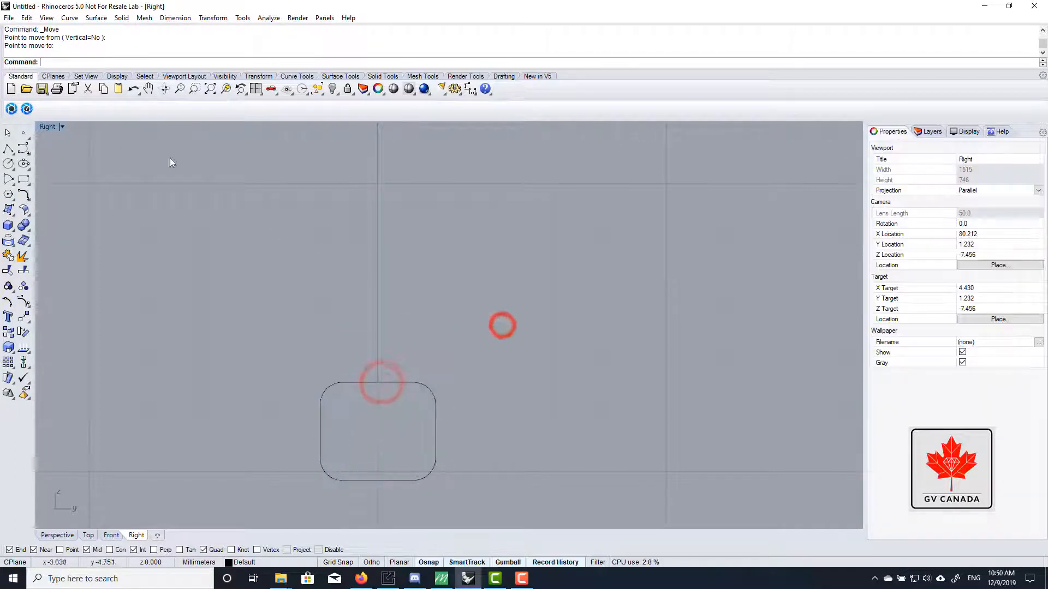
Step: In the Perspective view, examine how the rounded rectangle profile meets the shank curve and ring circle
{"action": "double_click", "coordinate": [54, 127]}
{"action": "double_click", "coordinate": [466, 126]}
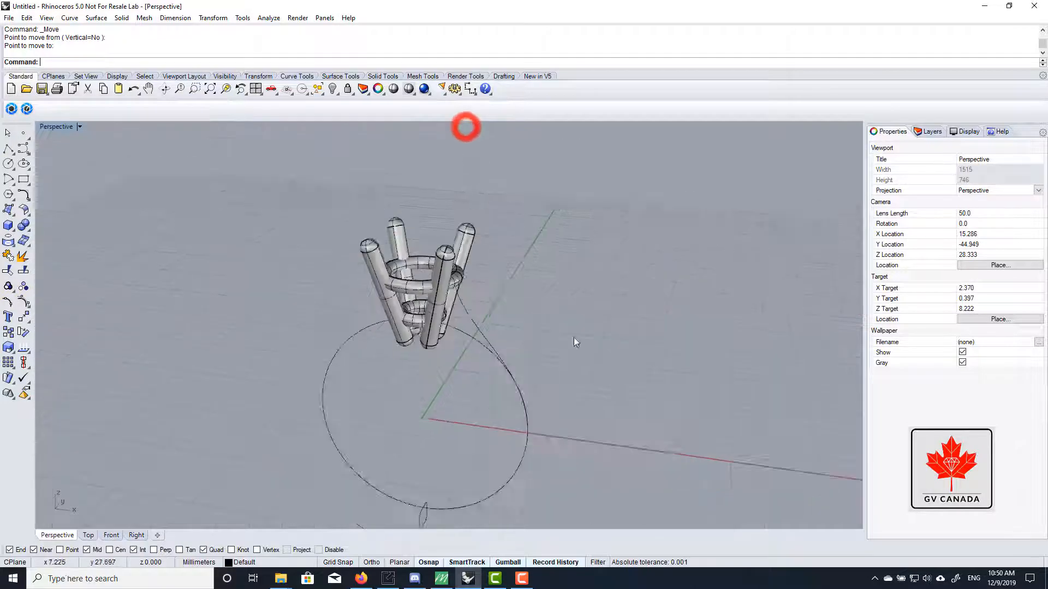
{"action": "right_click_drag", "start_coordinate": [574, 337], "coordinate": [481, 382]}
{"action": "scroll", "coordinate": [453, 439], "scroll_direction": "up", "scroll_amount": 8}
{"action": "right_click_drag", "start_coordinate": [453, 438], "coordinate": [412, 397]}
{"action": "scroll", "coordinate": [443, 464], "scroll_direction": "up", "scroll_amount": 7}
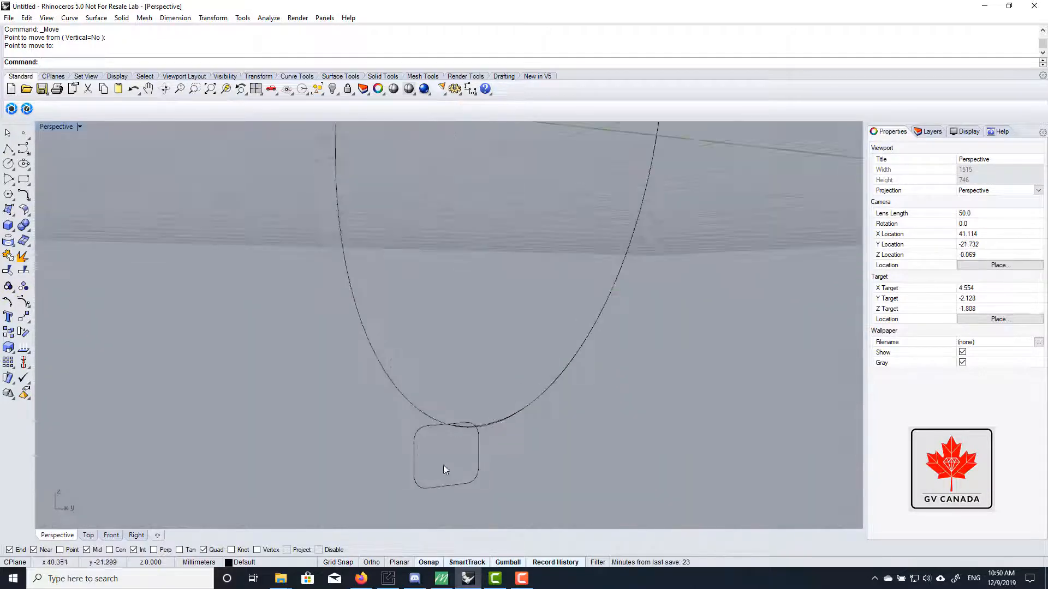
{"action": "scroll", "coordinate": [443, 452], "scroll_direction": "up", "scroll_amount": 4}
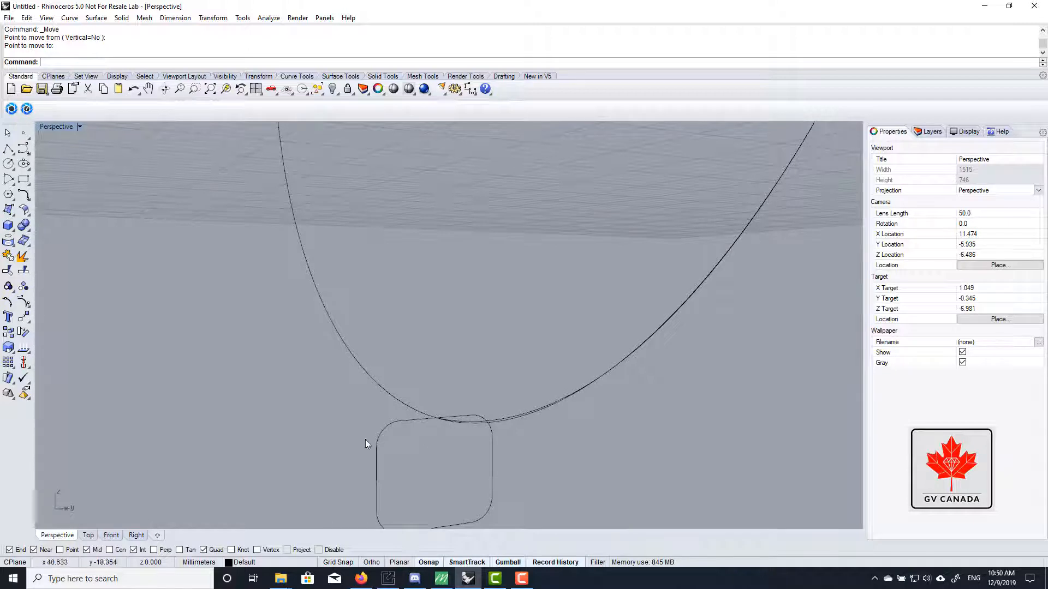
{"action": "scroll", "coordinate": [401, 428], "scroll_direction": "down", "scroll_amount": 4}
{"action": "scroll", "coordinate": [435, 418], "scroll_direction": "up", "scroll_amount": 5}
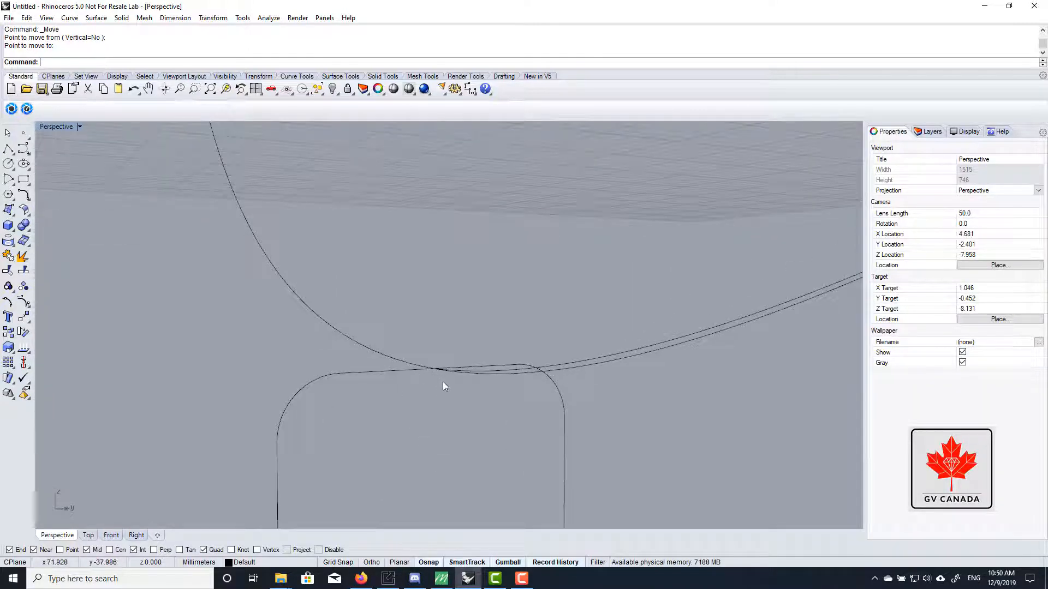
{"action": "scroll", "coordinate": [437, 376], "scroll_direction": "down", "scroll_amount": 10}
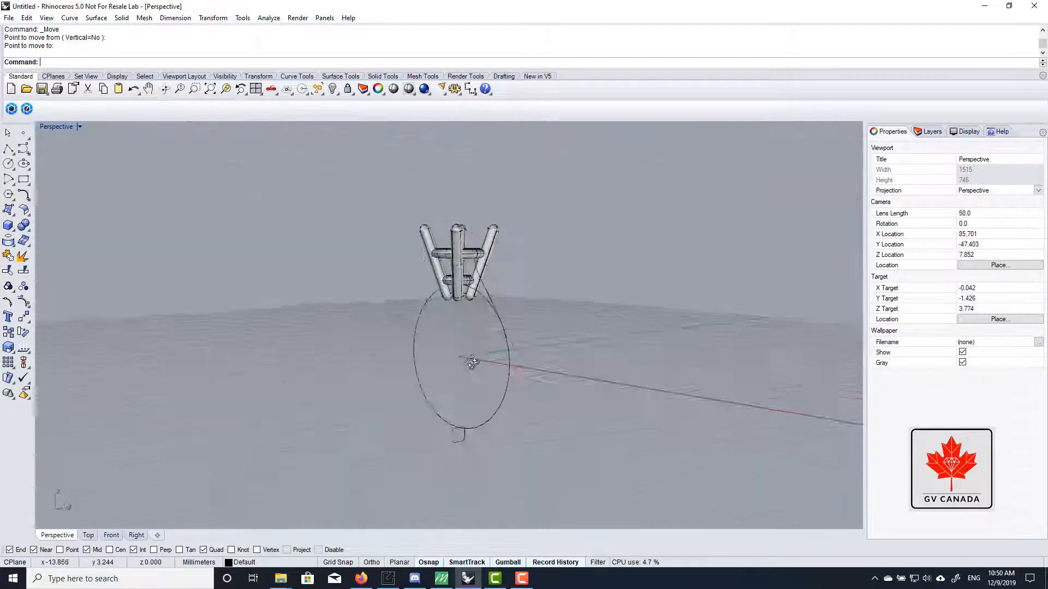
Step: Sweep the rounded rectangle along the shank curve as a single rail with Sweep1, accepting the sweep options
{"action": "right_click_drag", "start_coordinate": [472, 363], "coordinate": [515, 353]}
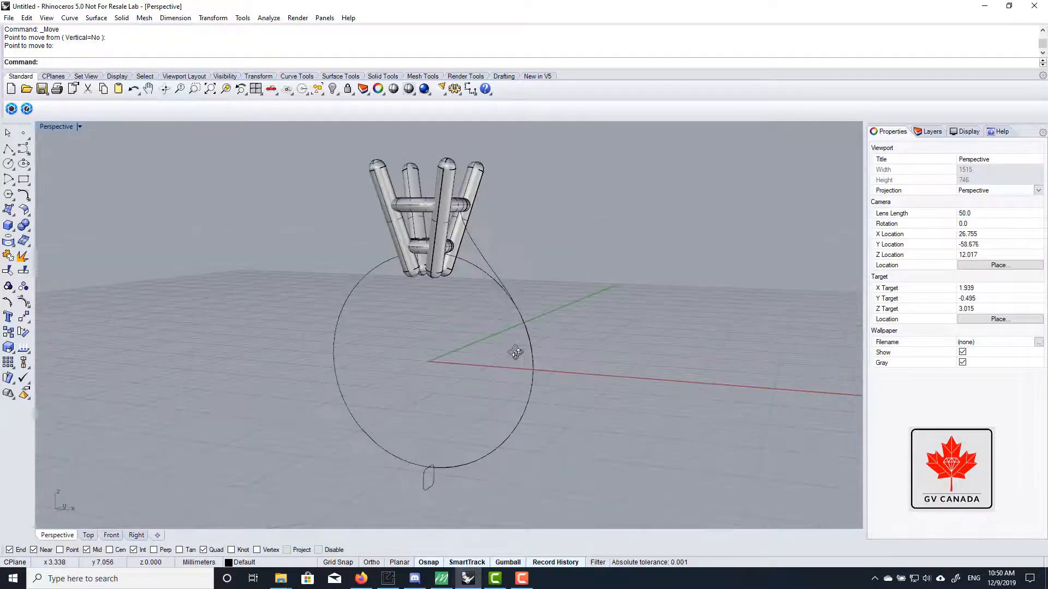
{"action": "left_click", "coordinate": [487, 274]}
{"action": "right_click_drag", "start_coordinate": [481, 287], "coordinate": [513, 285]}
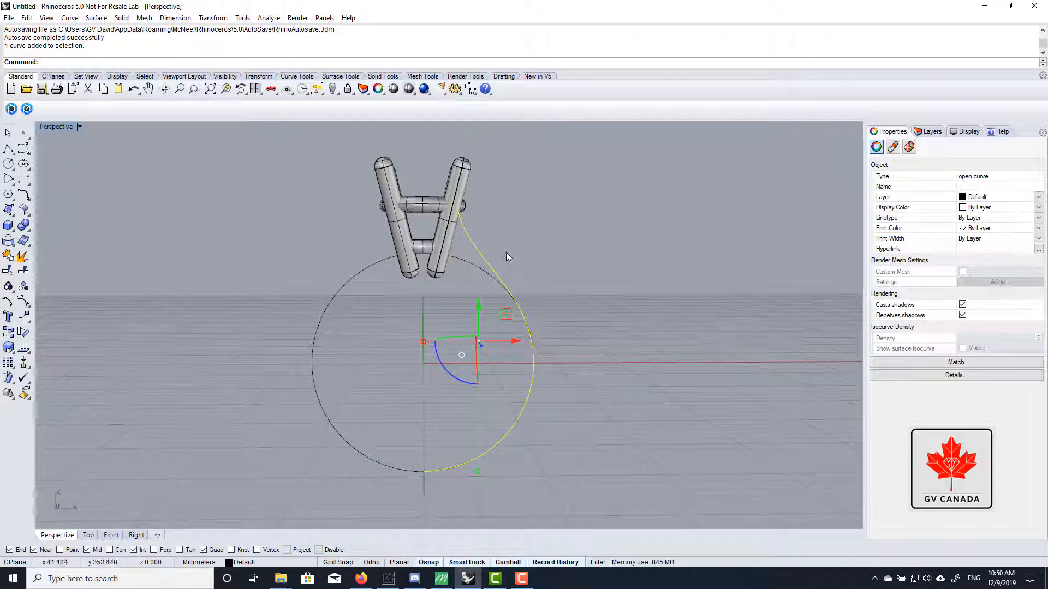
{"action": "key", "text": "Return"}
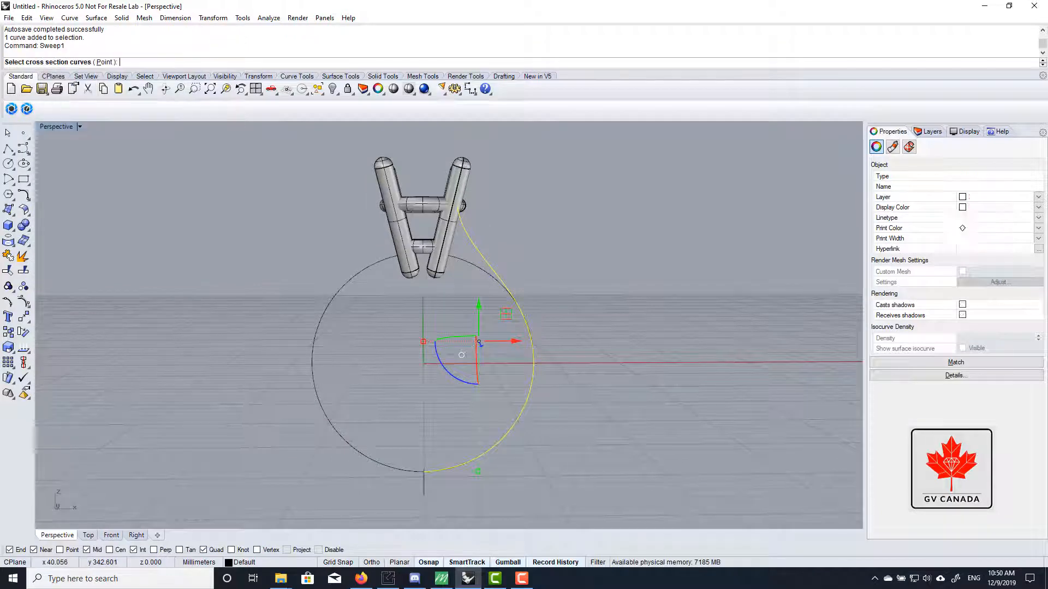
{"action": "scroll", "coordinate": [389, 472], "scroll_direction": "up", "scroll_amount": 2}
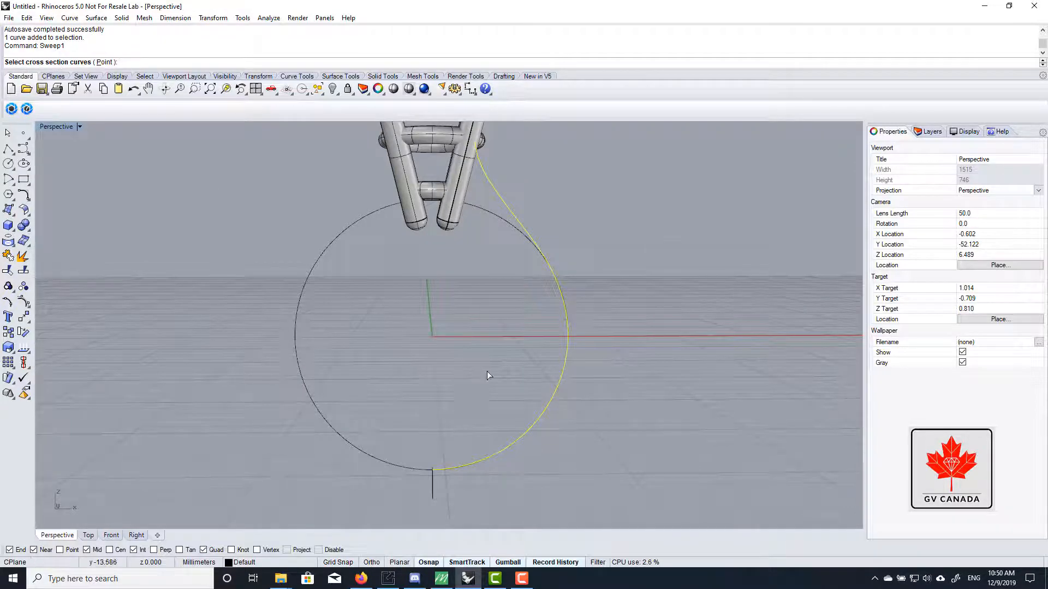
{"action": "right_click_drag", "start_coordinate": [486, 371], "coordinate": [544, 405]}
{"action": "left_click", "coordinate": [427, 448]}
{"action": "right_click", "coordinate": [547, 410]}
{"action": "right_click", "coordinate": [544, 405]}
{"action": "scroll", "coordinate": [526, 413], "scroll_direction": "down", "scroll_amount": 4}
{"action": "left_click", "coordinate": [480, 367]}
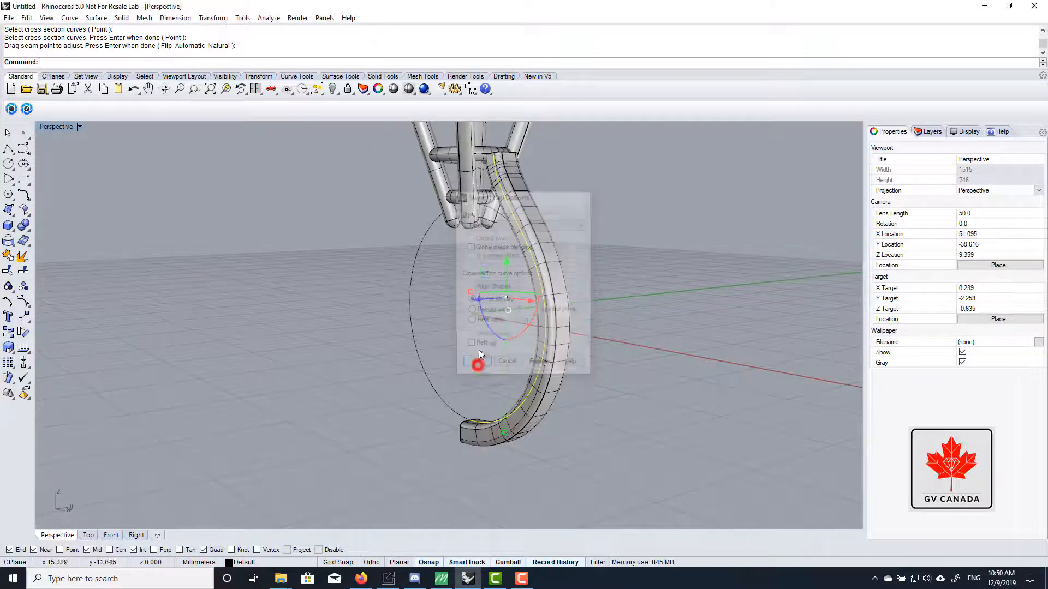
Step: Examine the swept shank from several angles, especially where its upper end meets the upper pipe ring
{"action": "right_click_drag", "start_coordinate": [480, 229], "coordinate": [537, 201]}
{"action": "scroll", "coordinate": [538, 203], "scroll_direction": "up", "scroll_amount": 7}
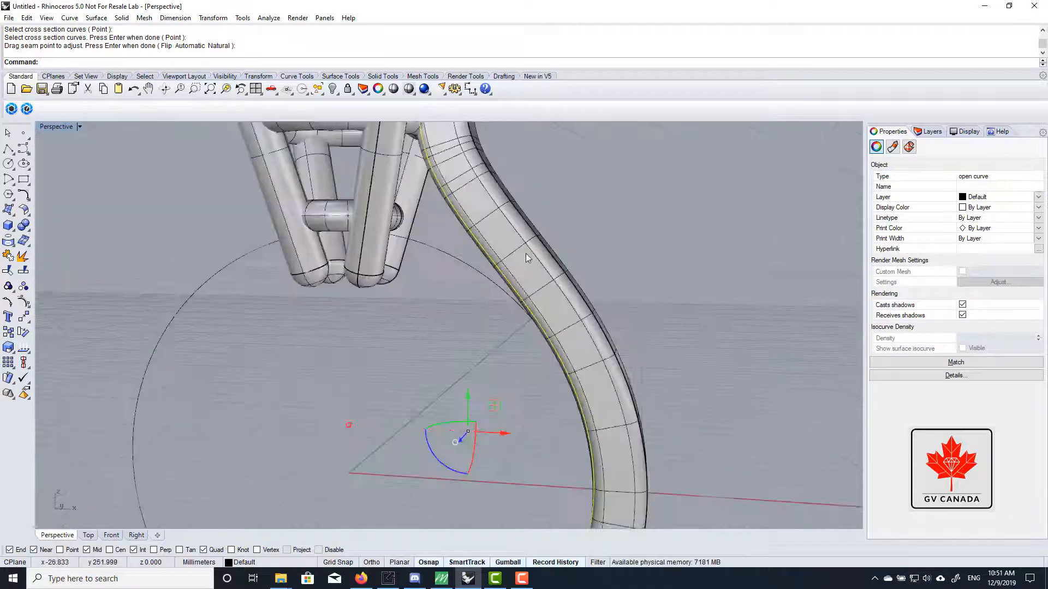
{"action": "right_click_drag", "start_coordinate": [525, 253], "coordinate": [515, 286]}
{"action": "scroll", "coordinate": [515, 286], "scroll_direction": "down", "scroll_amount": 6}
{"action": "scroll", "coordinate": [457, 212], "scroll_direction": "up", "scroll_amount": 8}
{"action": "right_click_drag", "start_coordinate": [457, 213], "coordinate": [428, 248]}
{"action": "scroll", "coordinate": [461, 240], "scroll_direction": "up", "scroll_amount": 6}
{"action": "right_click_drag", "start_coordinate": [532, 254], "coordinate": [535, 227]}
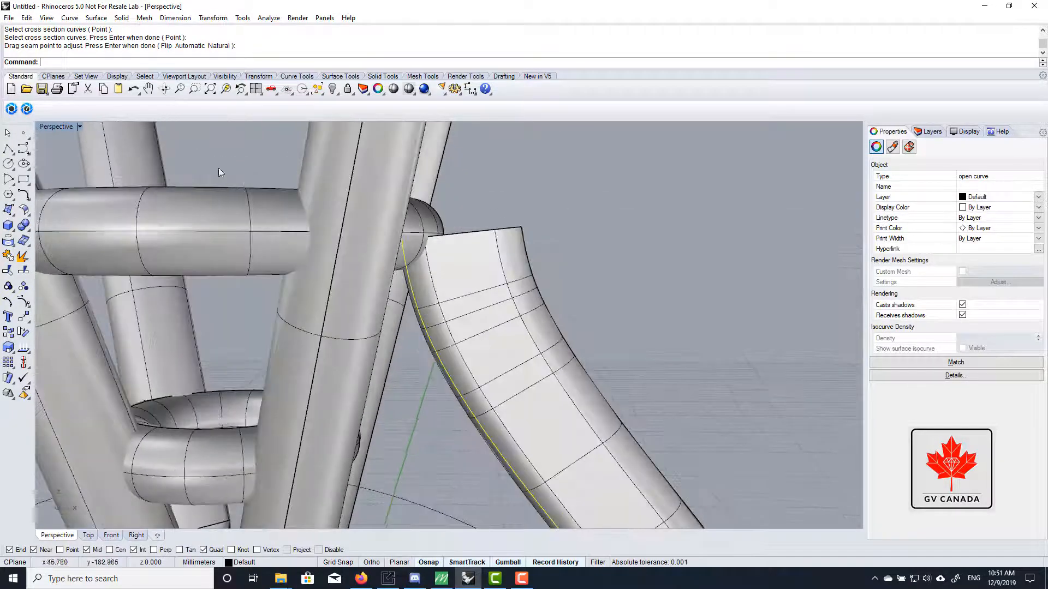
Step: In the Front view, turn on the control points of the shank curve
{"action": "double_click", "coordinate": [61, 128]}
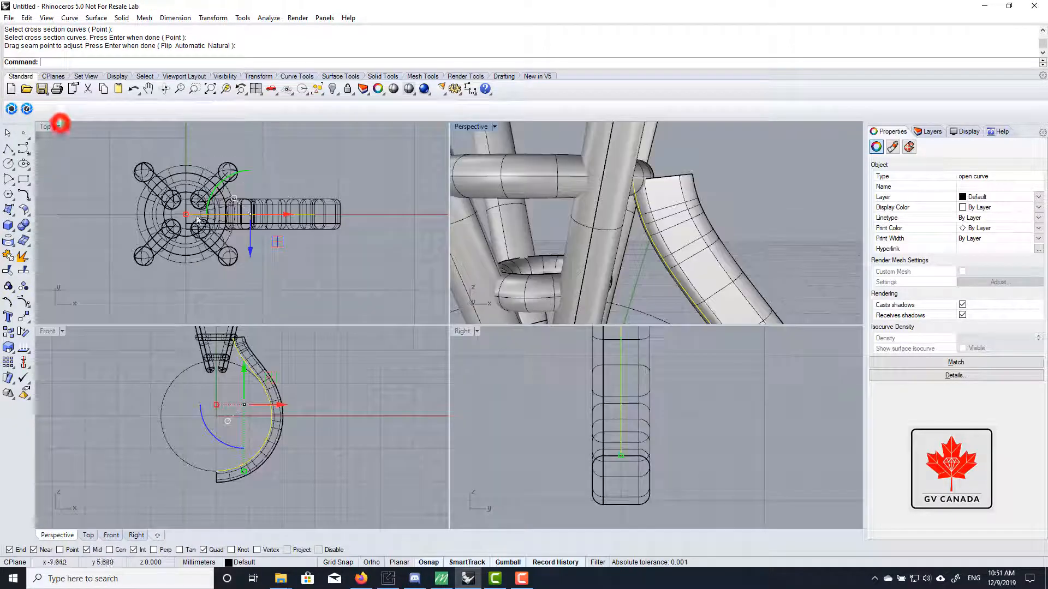
{"action": "double_click", "coordinate": [44, 331]}
{"action": "right_click_drag", "start_coordinate": [385, 254], "coordinate": [434, 285]}
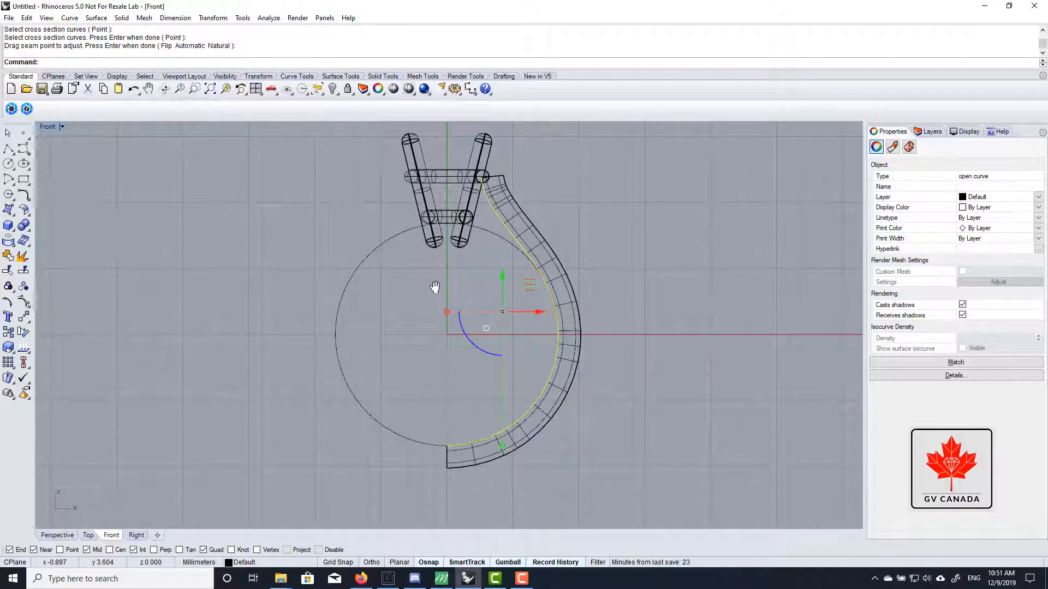
{"action": "left_click", "coordinate": [24, 301]}
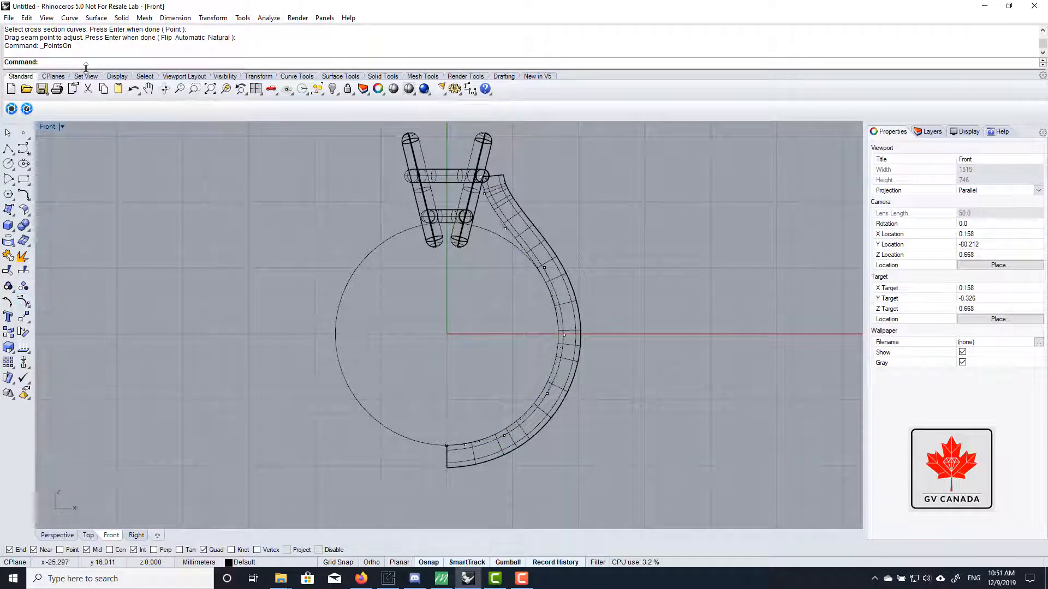
{"action": "type", "text": "t"}
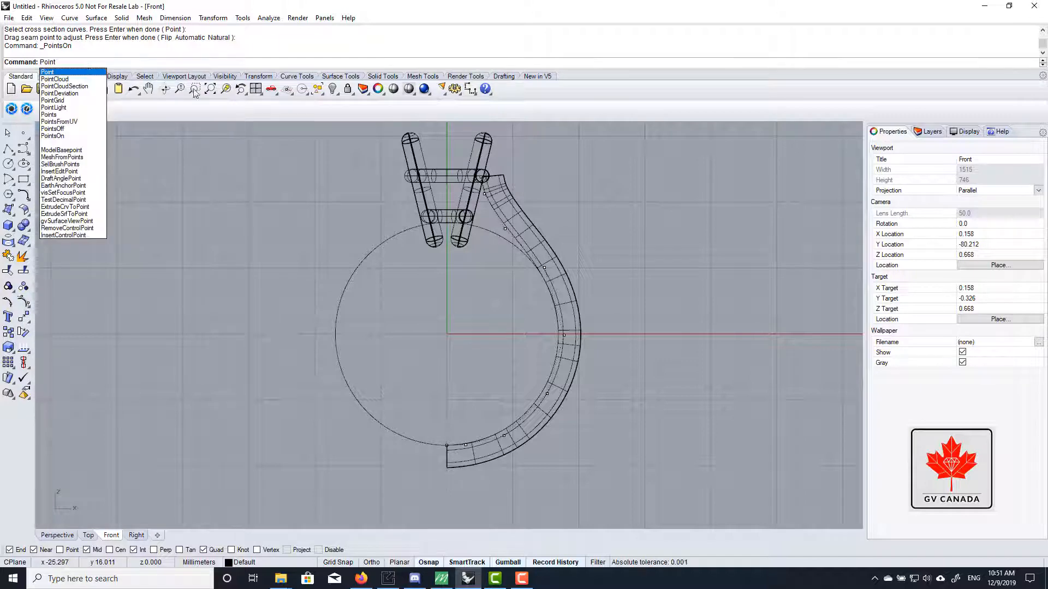
{"action": "key", "text": "Escape"}
Step: Select the three uppermost control points of the shank curve and move them inward so the shank's end overlaps the prong and upper pipe ring
{"action": "scroll", "coordinate": [527, 162], "scroll_direction": "up", "scroll_amount": 8}
{"action": "scroll", "coordinate": [472, 241], "scroll_direction": "up", "scroll_amount": 4}
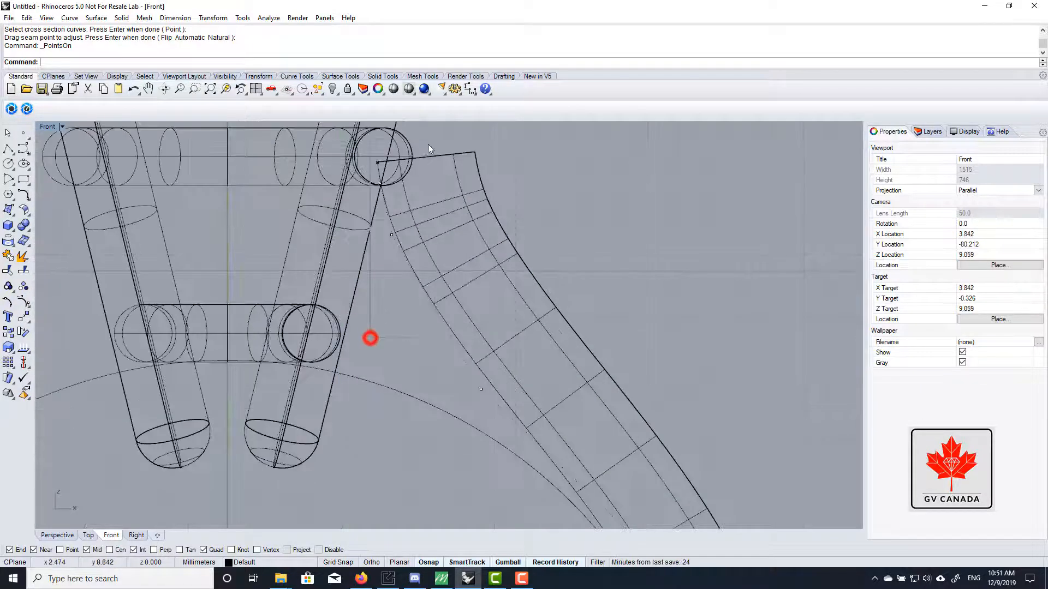
{"action": "left_click_drag", "start_coordinate": [428, 144], "coordinate": [429, 146]}
{"action": "scroll", "coordinate": [434, 182], "scroll_direction": "up", "scroll_amount": 2}
{"action": "left_click_drag", "start_coordinate": [406, 204], "coordinate": [365, 210]}
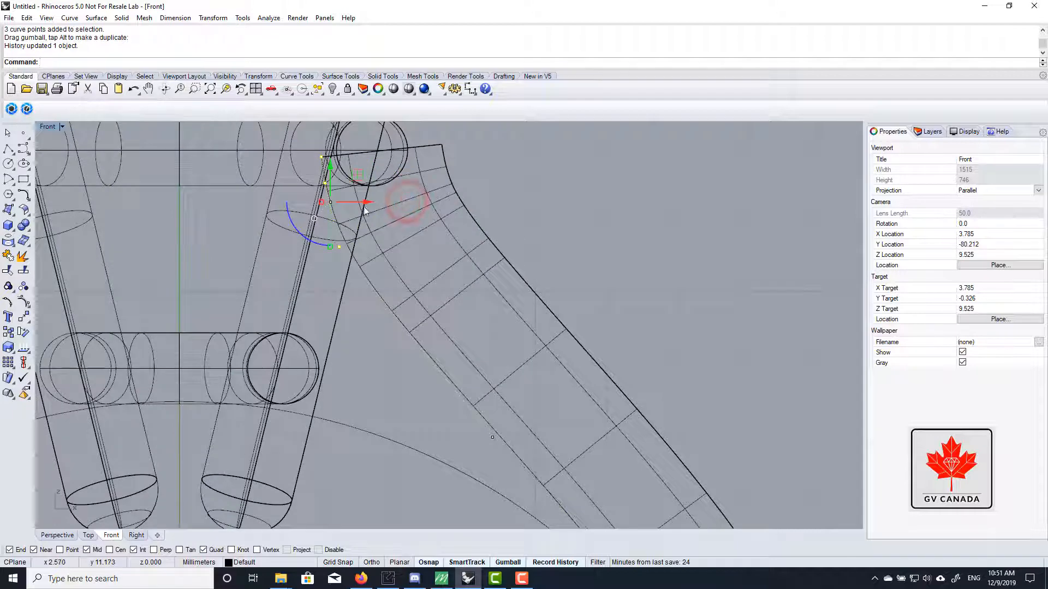
{"action": "scroll", "coordinate": [402, 225], "scroll_direction": "down", "scroll_amount": 3}
{"action": "scroll", "coordinate": [399, 221], "scroll_direction": "down", "scroll_amount": 5}
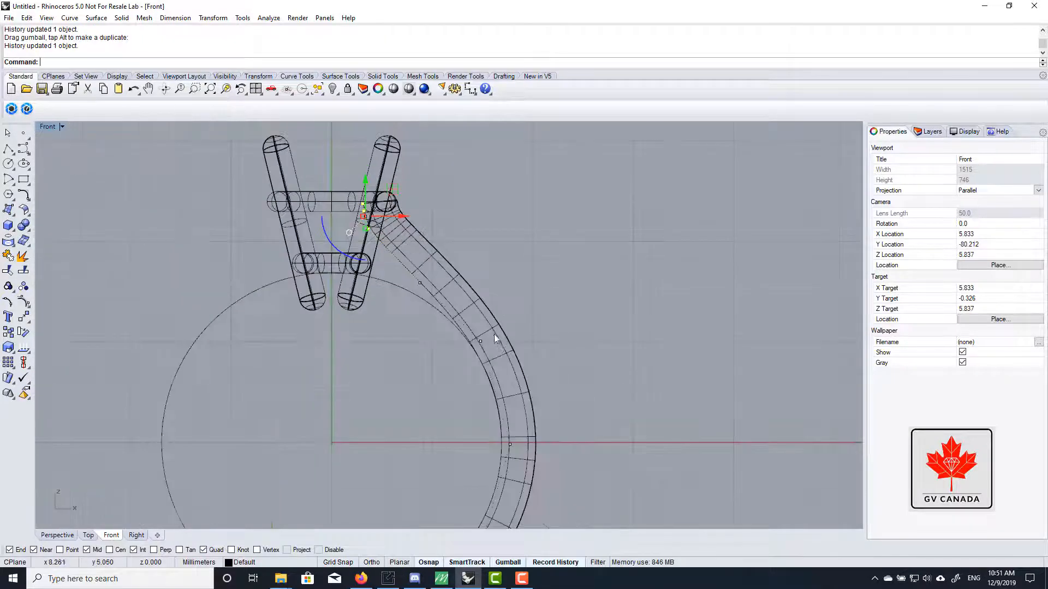
{"action": "scroll", "coordinate": [424, 235], "scroll_direction": "up", "scroll_amount": 6}
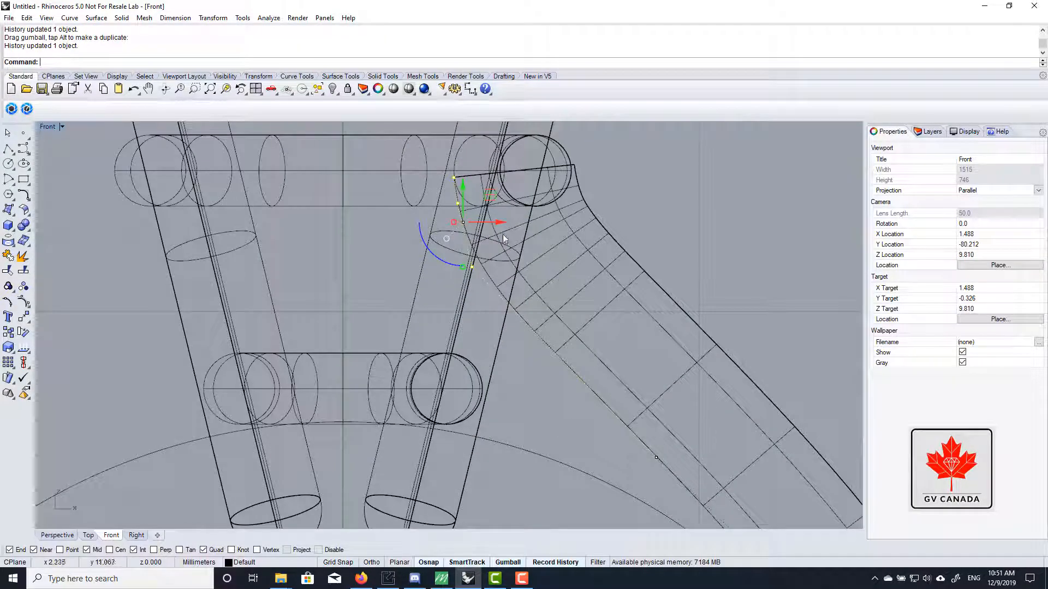
{"action": "scroll", "coordinate": [520, 223], "scroll_direction": "down", "scroll_amount": 5}
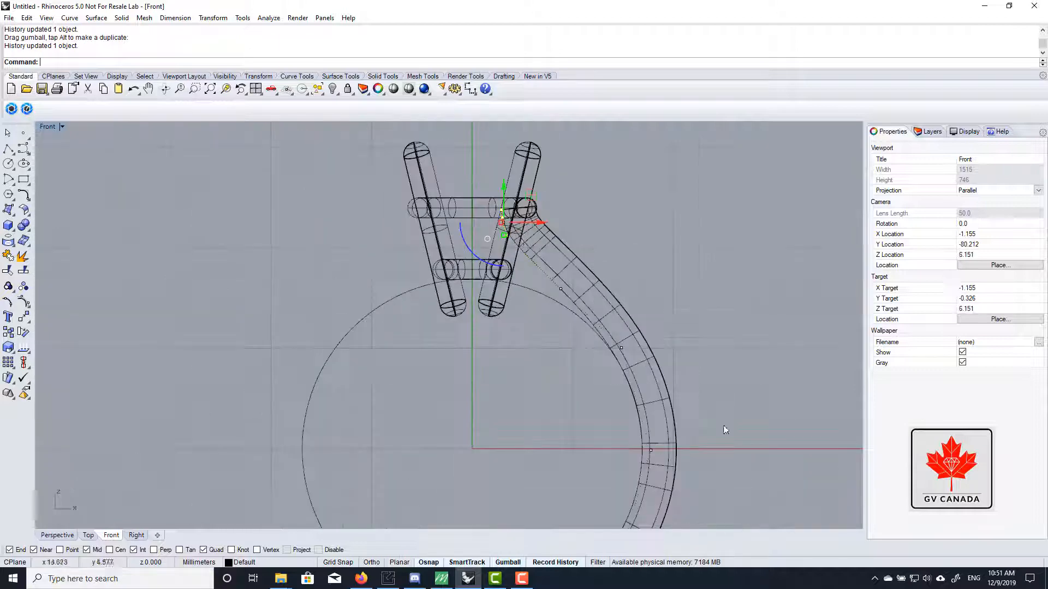
Step: Move the shank curve's control point just below the upper pipe ring straight down to reshape the shank's neck
{"action": "scroll", "coordinate": [556, 242], "scroll_direction": "up", "scroll_amount": 5}
{"action": "left_click", "coordinate": [354, 348]}
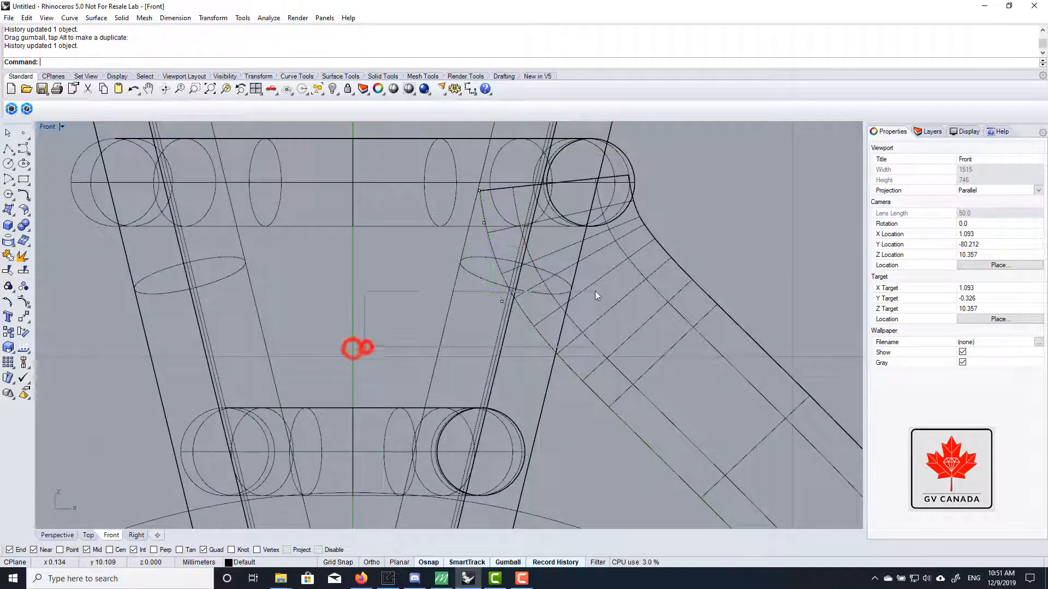
{"action": "left_click_drag", "start_coordinate": [502, 264], "coordinate": [504, 316]}
{"action": "scroll", "coordinate": [538, 250], "scroll_direction": "down", "scroll_amount": 6}
{"action": "right_click_drag", "start_coordinate": [601, 389], "coordinate": [598, 308]}
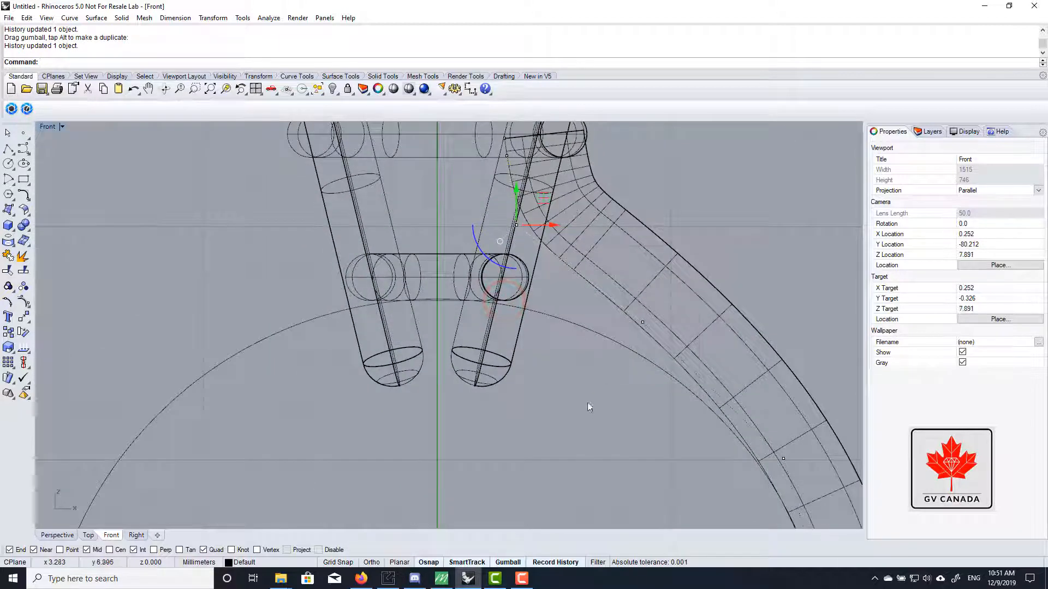
{"action": "left_click_drag", "start_coordinate": [591, 397], "coordinate": [639, 327]}
{"action": "scroll", "coordinate": [646, 292], "scroll_direction": "up", "scroll_amount": 2}
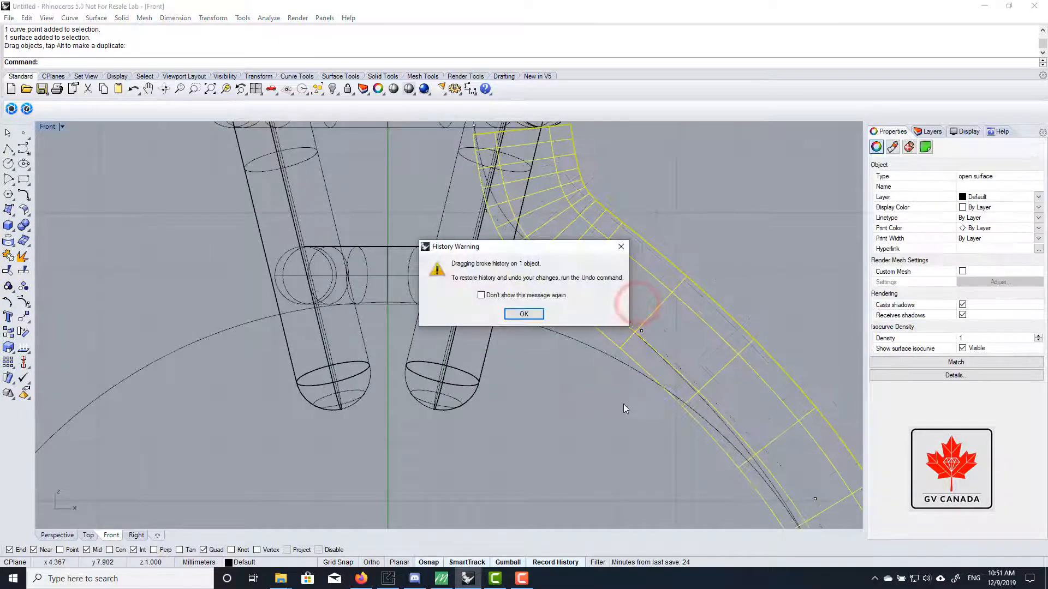
{"action": "left_click", "coordinate": [513, 314]}
Step: Reposition the next two control points down the shank curve so the shank's inner edge follows the ring circle
{"action": "left_click_drag", "start_coordinate": [600, 410], "coordinate": [643, 345]}
{"action": "scroll", "coordinate": [643, 343], "scroll_direction": "down", "scroll_amount": 6}
{"action": "right_click_drag", "start_coordinate": [701, 445], "coordinate": [560, 398]}
{"action": "scroll", "coordinate": [560, 398], "scroll_direction": "up", "scroll_amount": 4}
{"action": "scroll", "coordinate": [560, 398], "scroll_direction": "up", "scroll_amount": 2}
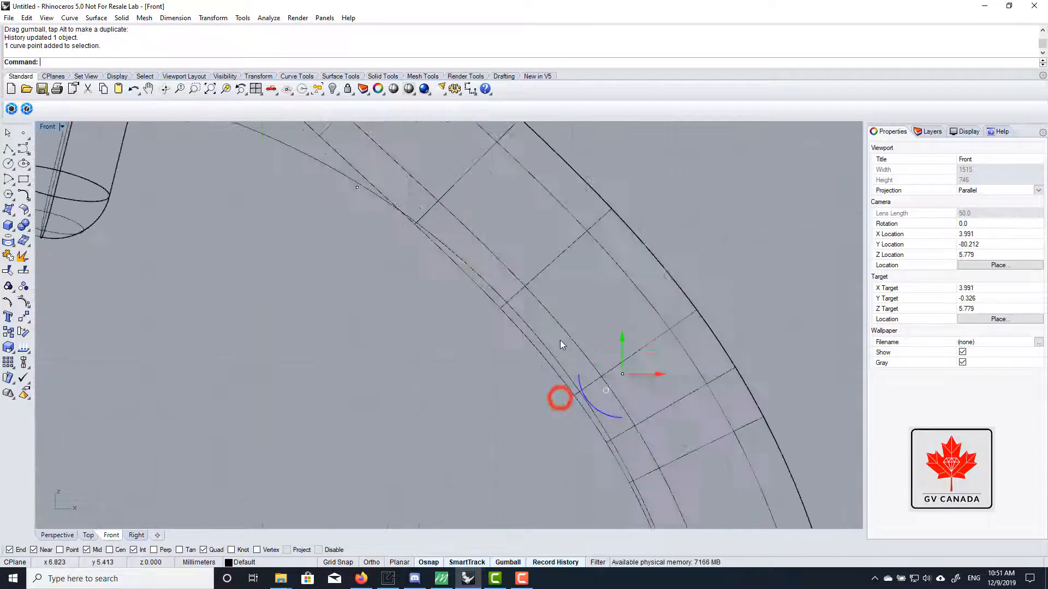
{"action": "left_click", "coordinate": [619, 339]}
{"action": "scroll", "coordinate": [604, 308], "scroll_direction": "down", "scroll_amount": 6}
{"action": "left_click", "coordinate": [706, 218]}
{"action": "scroll", "coordinate": [562, 283], "scroll_direction": "down", "scroll_amount": 10}
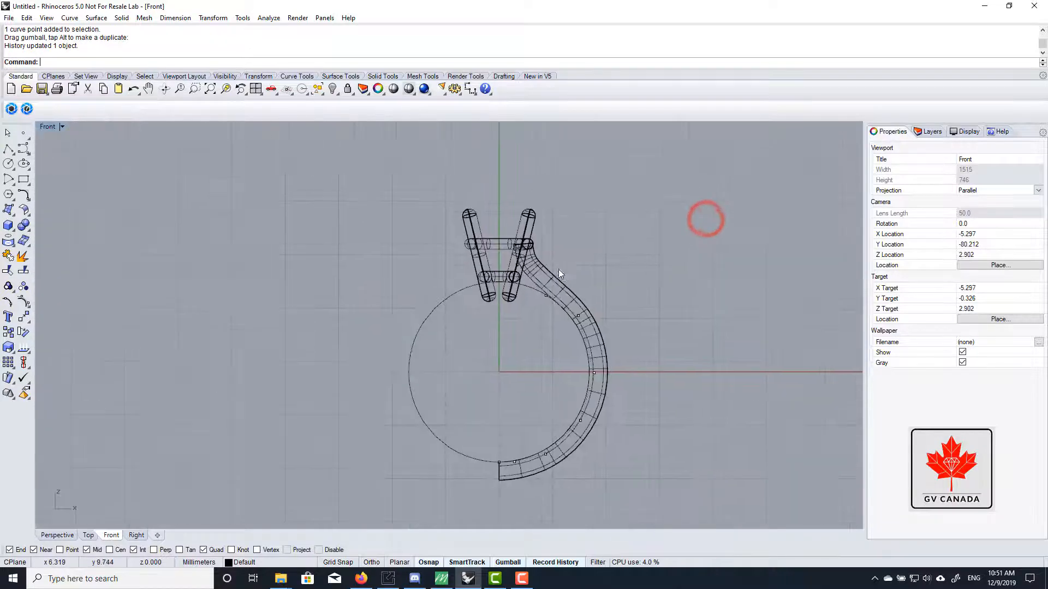
Step: Examine the reshaped shank in the Perspective view, especially where its upper end meets the prong and pipe ring
{"action": "scroll", "coordinate": [549, 269], "scroll_direction": "up", "scroll_amount": 12}
{"action": "left_click", "coordinate": [551, 241]}
{"action": "scroll", "coordinate": [550, 239], "scroll_direction": "down", "scroll_amount": 8}
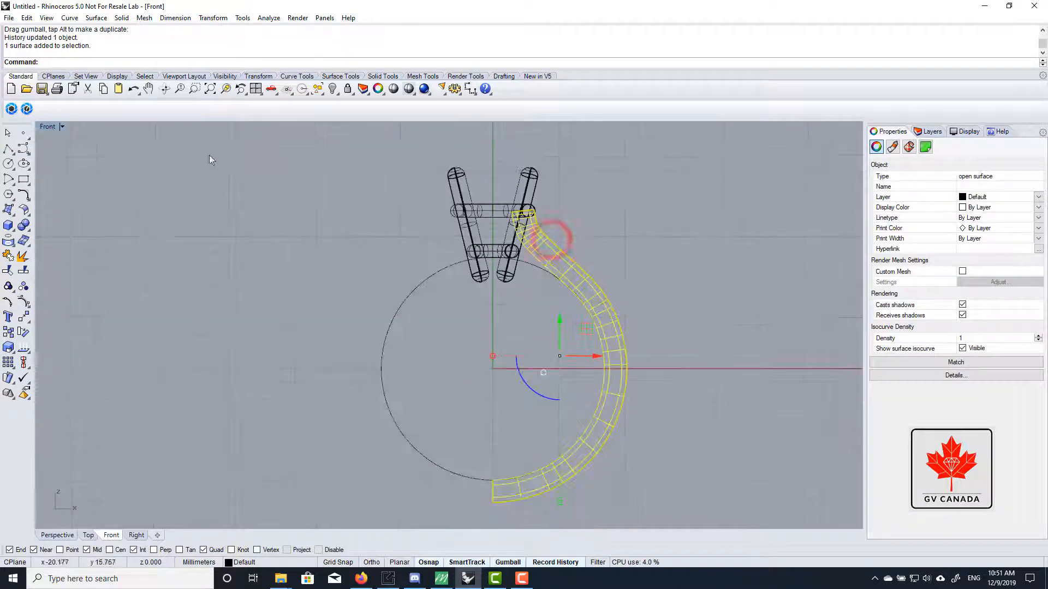
{"action": "double_click", "coordinate": [50, 127]}
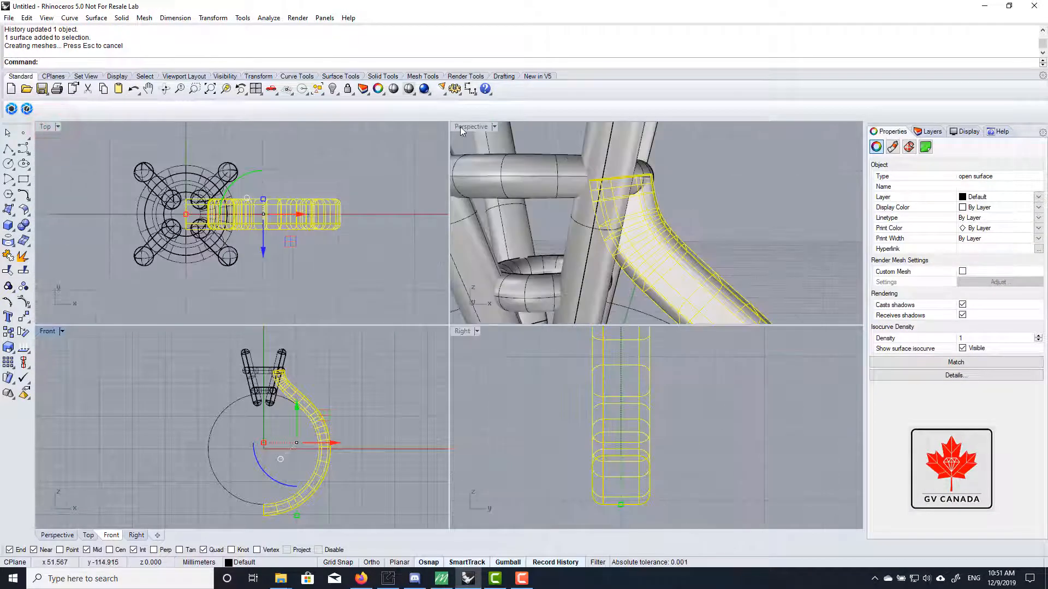
{"action": "double_click", "coordinate": [470, 127]}
{"action": "left_click", "coordinate": [627, 252]}
{"action": "scroll", "coordinate": [573, 338], "scroll_direction": "up", "scroll_amount": 3}
{"action": "right_click_drag", "start_coordinate": [573, 338], "coordinate": [747, 281]}
{"action": "scroll", "coordinate": [459, 390], "scroll_direction": "down", "scroll_amount": 4}
{"action": "scroll", "coordinate": [465, 382], "scroll_direction": "down", "scroll_amount": 3}
{"action": "scroll", "coordinate": [465, 382], "scroll_direction": "up", "scroll_amount": 3}
Step: Mirror the shank surface across the Y axis to make the opposite half of the ring
{"action": "left_click", "coordinate": [539, 284]}
{"action": "scroll", "coordinate": [427, 256], "scroll_direction": "down", "scroll_amount": 5}
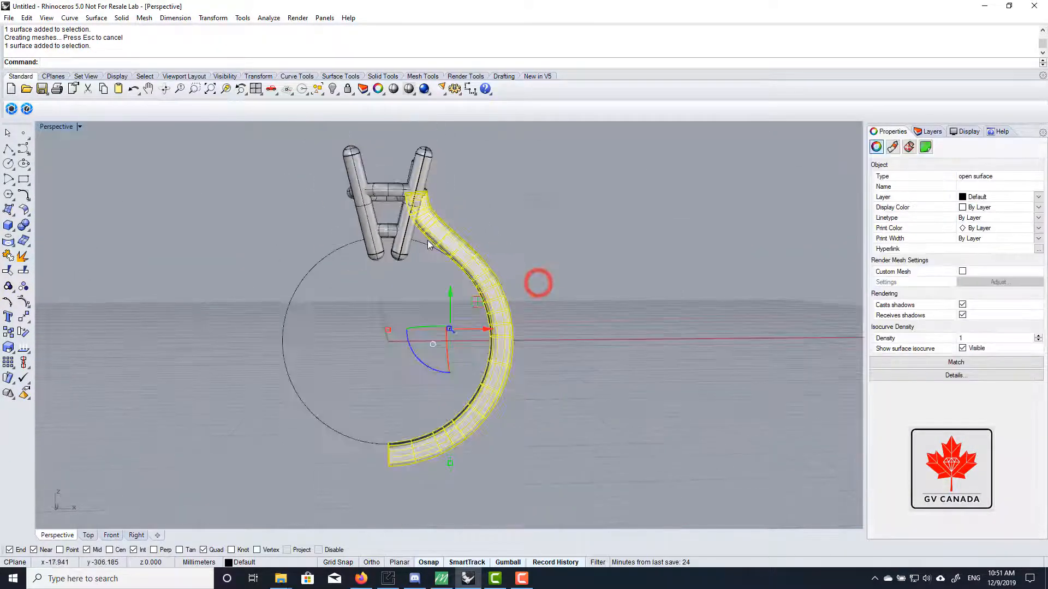
{"action": "right_click_drag", "start_coordinate": [428, 243], "coordinate": [443, 260]}
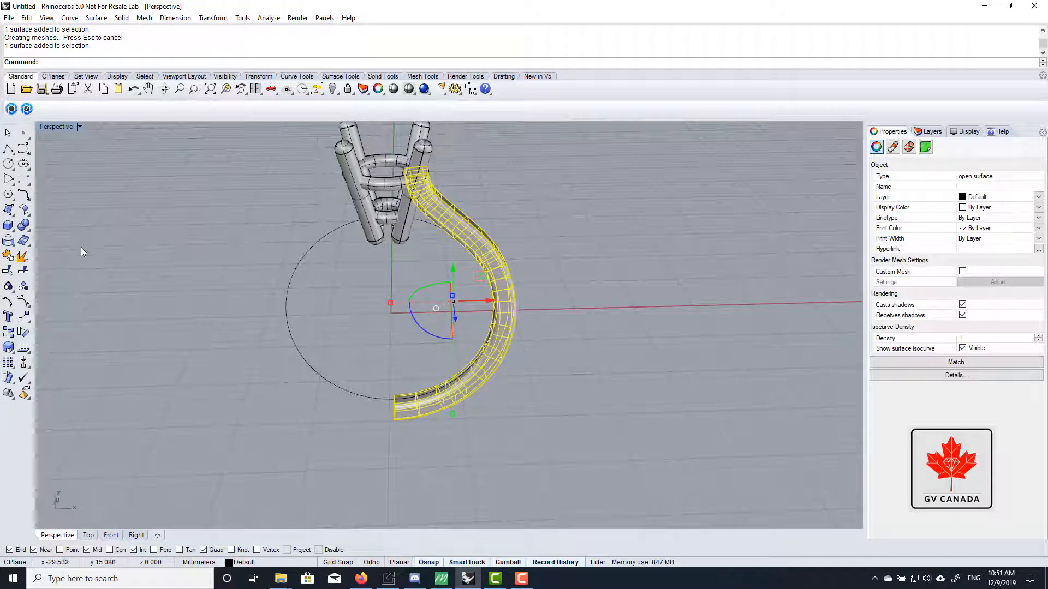
{"action": "left_click", "coordinate": [28, 323]}
{"action": "left_click", "coordinate": [117, 323]}
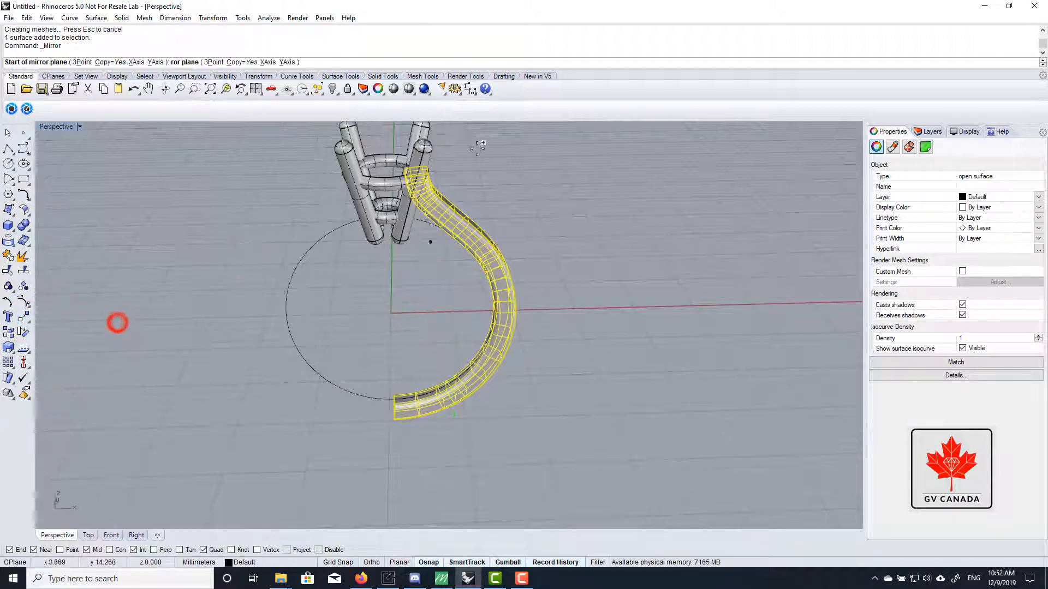
{"action": "left_click", "coordinate": [149, 62]}
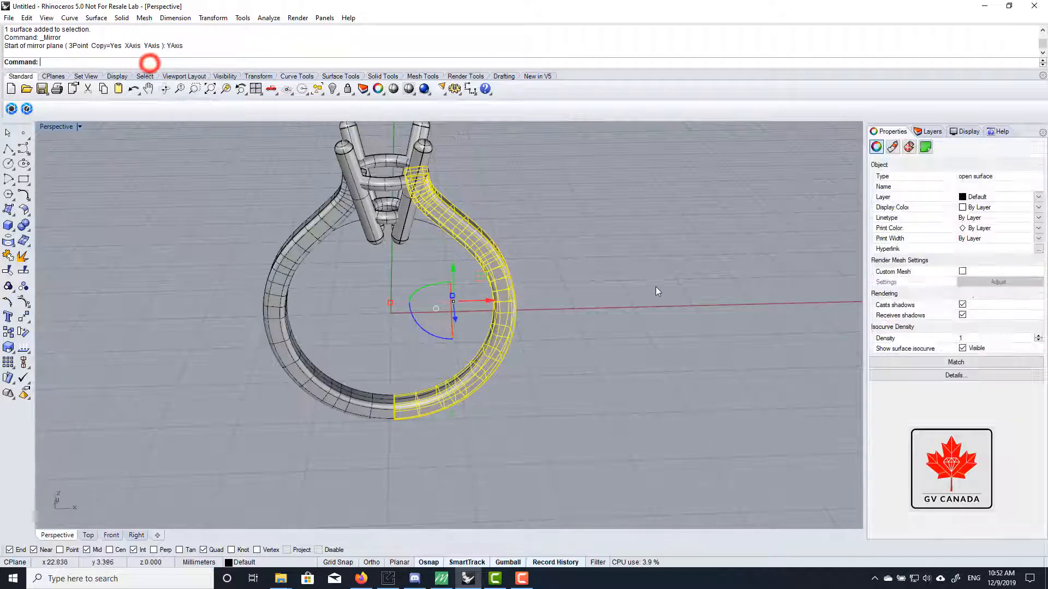
{"action": "right_click_drag", "start_coordinate": [656, 291], "coordinate": [622, 231]}
{"action": "right_click", "coordinate": [621, 233]}
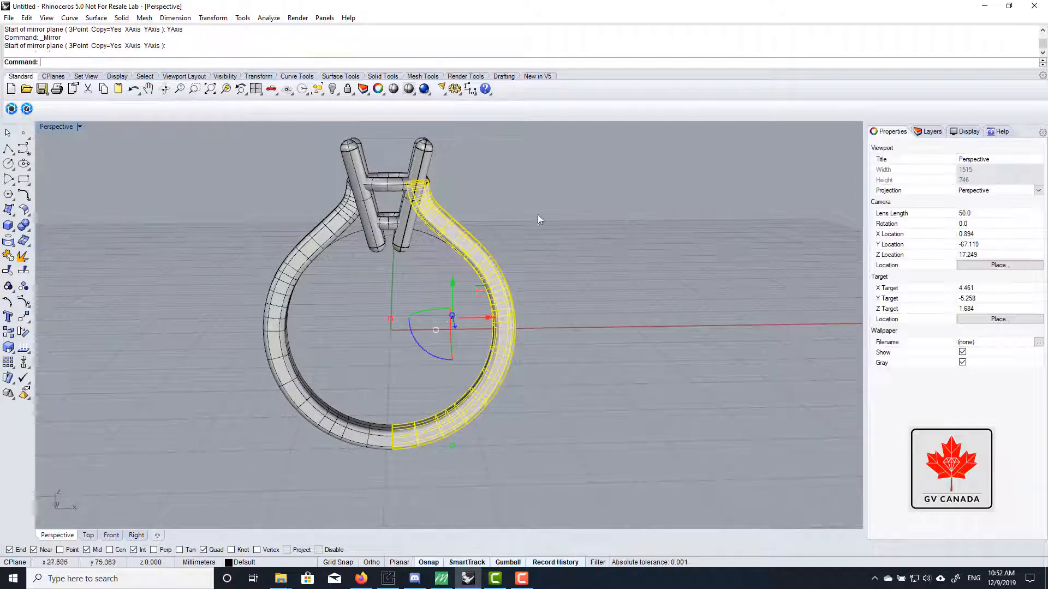
{"action": "left_click", "coordinate": [557, 167]}
Step: Join the two shank halves into one polysurface and close its open ends with Cap
{"action": "scroll", "coordinate": [571, 245], "scroll_direction": "up", "scroll_amount": 5}
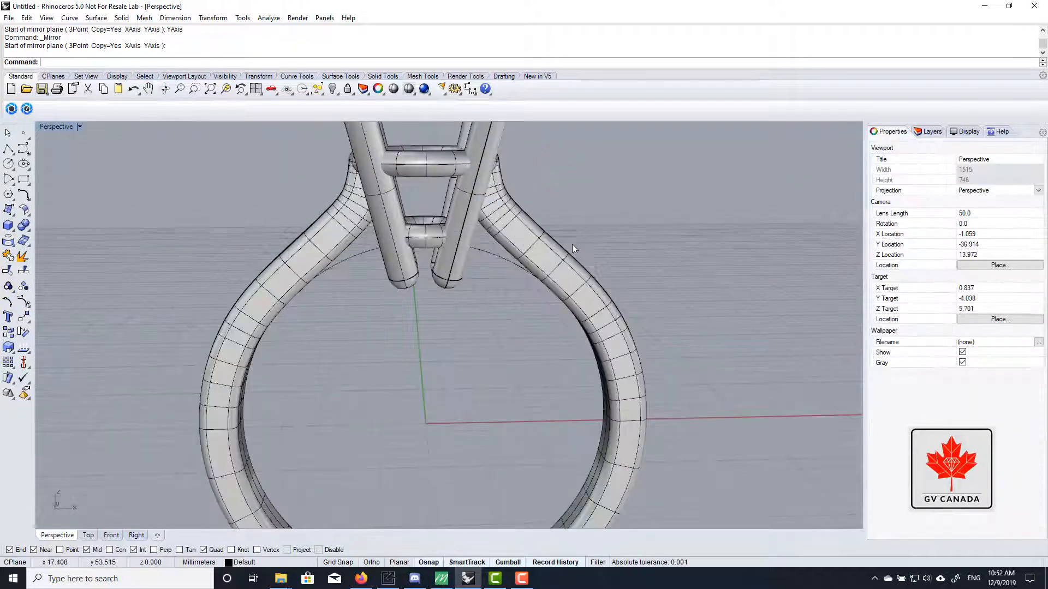
{"action": "right_click_drag", "start_coordinate": [572, 244], "coordinate": [542, 240]}
{"action": "left_click", "coordinate": [531, 240]}
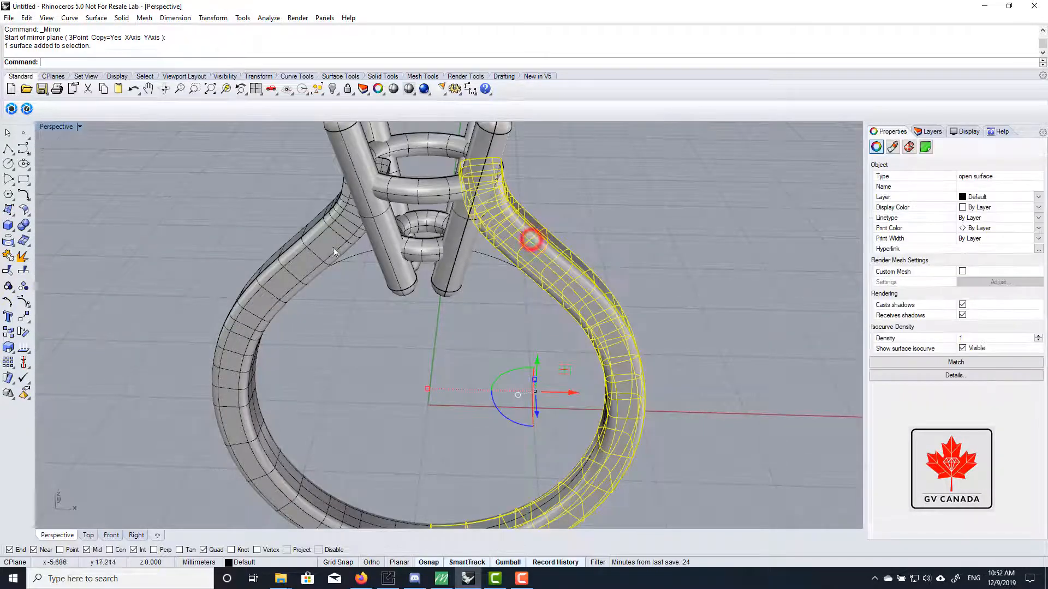
{"action": "left_click", "coordinate": [319, 241]}
{"action": "scroll", "coordinate": [319, 241], "scroll_direction": "down", "scroll_amount": 3}
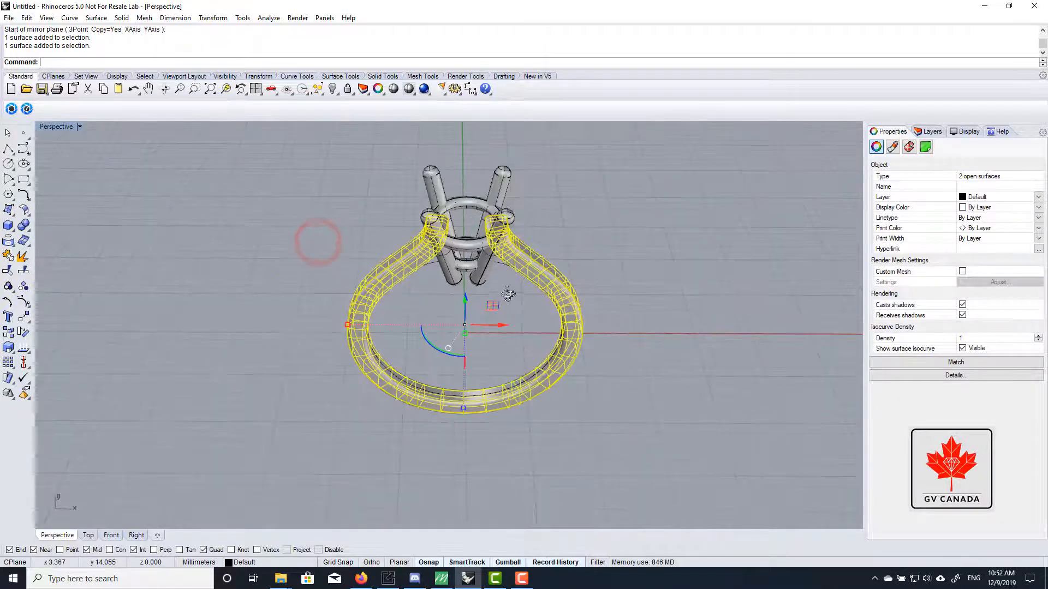
{"action": "left_click", "coordinate": [8, 260]}
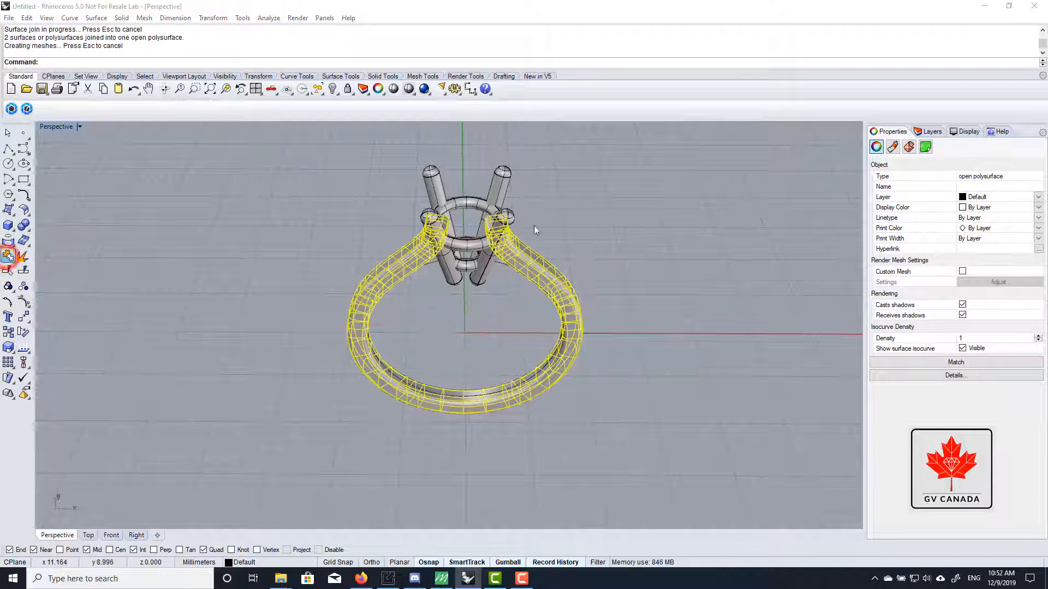
{"action": "left_click", "coordinate": [524, 315]}
{"action": "scroll", "coordinate": [526, 311], "scroll_direction": "up", "scroll_amount": 5}
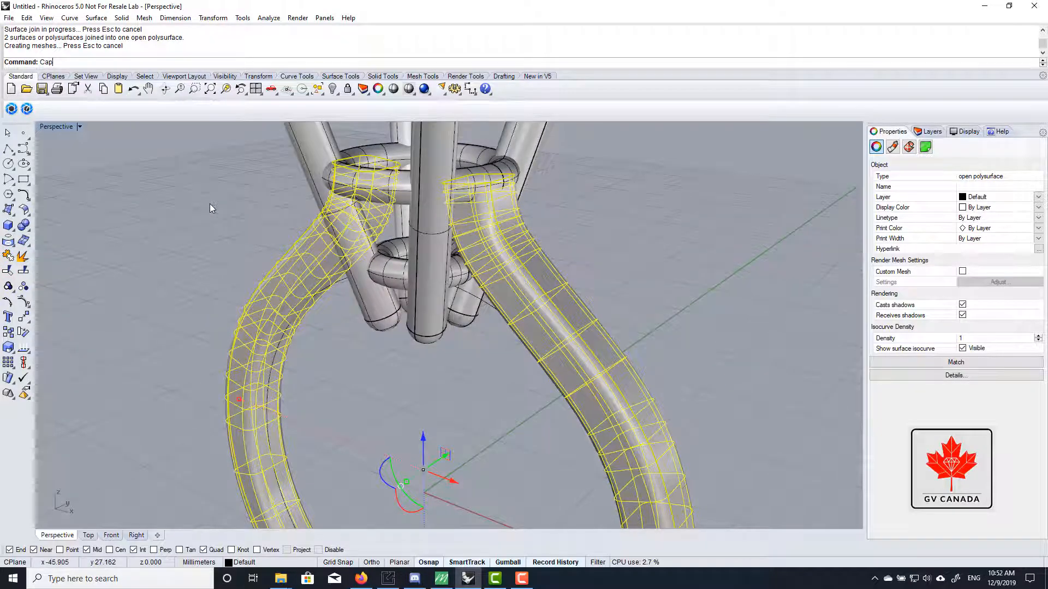
{"action": "key", "text": "Return"}
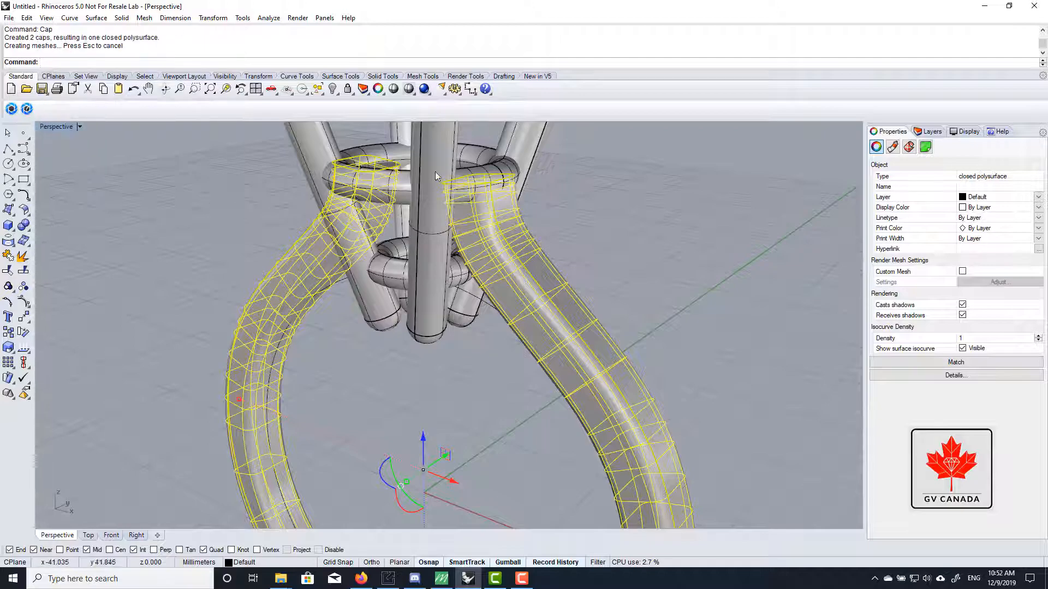
Step: Start FilletEdge and choose the edge outlines of both capped shank ends inside the upper pipe ring
{"action": "right_click_drag", "start_coordinate": [837, 357], "coordinate": [578, 360]}
{"action": "scroll", "coordinate": [596, 347], "scroll_direction": "up", "scroll_amount": 4}
{"action": "scroll", "coordinate": [592, 256], "scroll_direction": "down", "scroll_amount": 4}
{"action": "scroll", "coordinate": [547, 284], "scroll_direction": "up", "scroll_amount": 10}
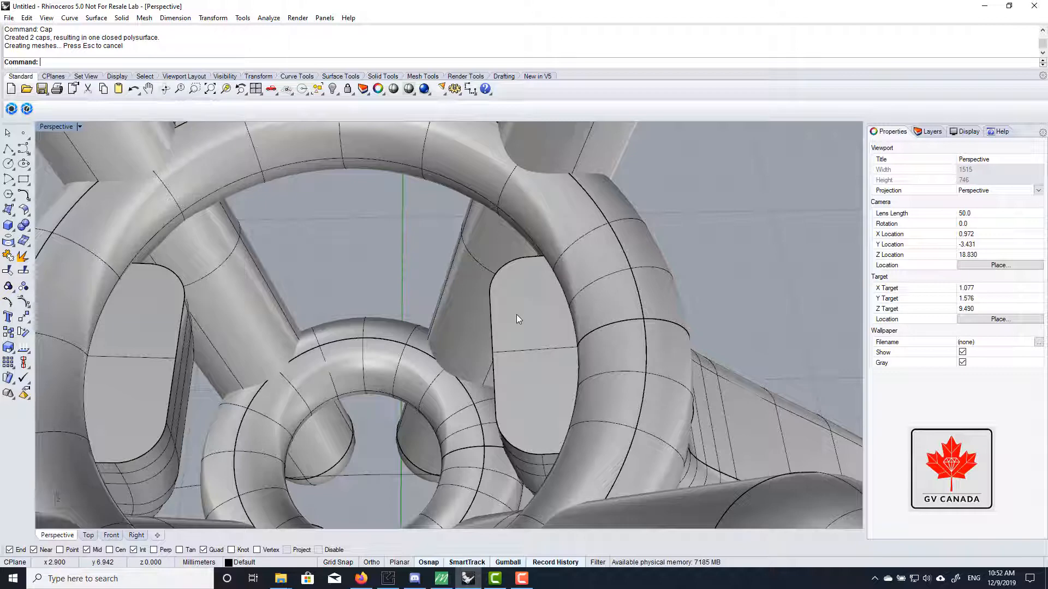
{"action": "key", "text": "Return"}
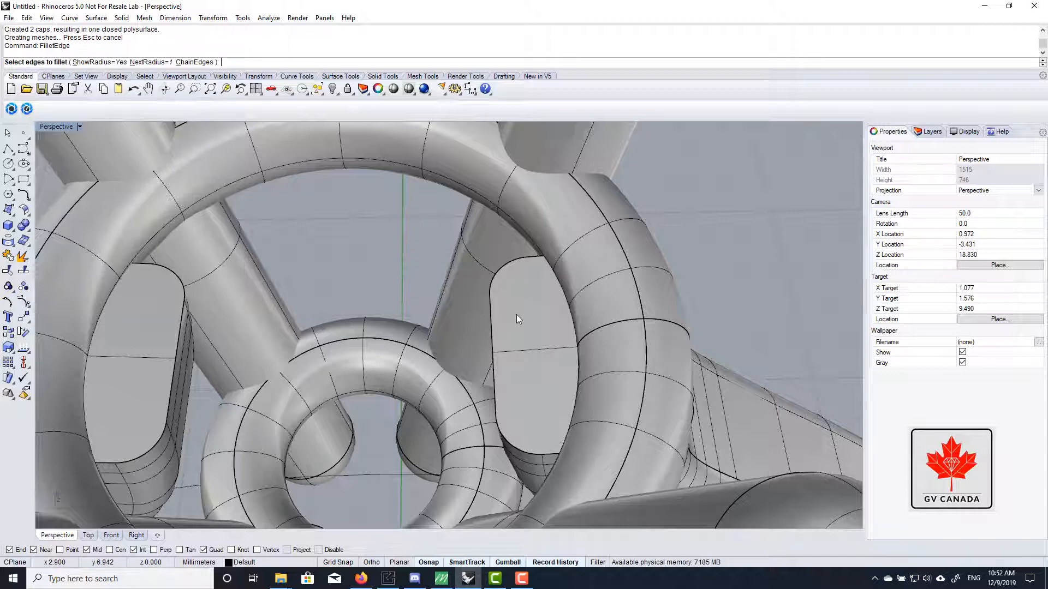
{"action": "left_click", "coordinate": [494, 343]}
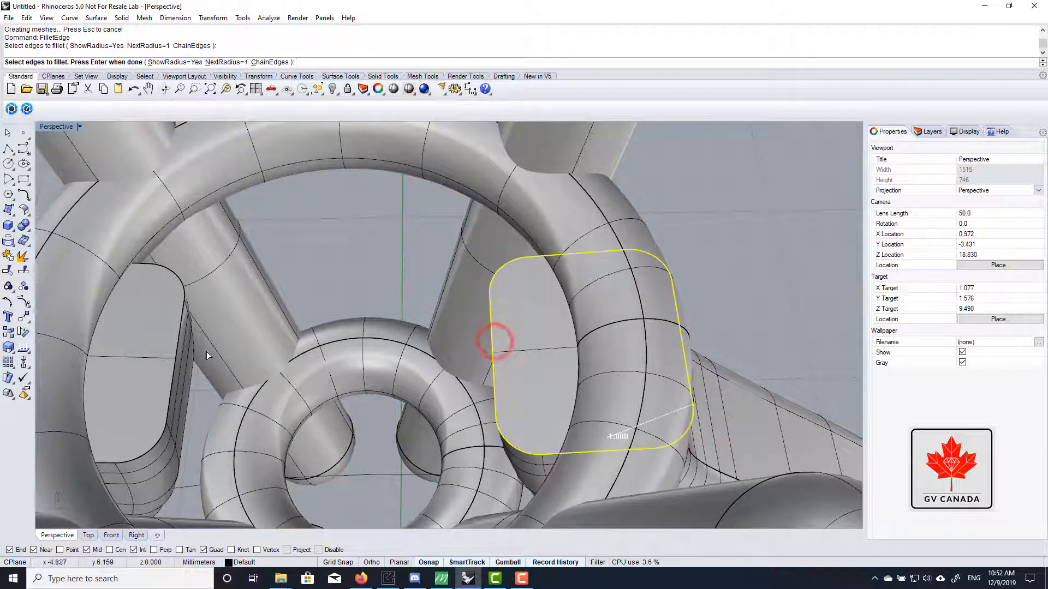
{"action": "left_click", "coordinate": [177, 363]}
{"action": "key", "text": "Return"}
Step: Set the radius of all fillet handles to 0.2 mm and apply the fillet to both shank ends
{"action": "right_click_drag", "start_coordinate": [244, 323], "coordinate": [231, 236]}
{"action": "scroll", "coordinate": [226, 214], "scroll_direction": "up", "scroll_amount": 5}
{"action": "right_click_drag", "start_coordinate": [247, 273], "coordinate": [265, 373]}
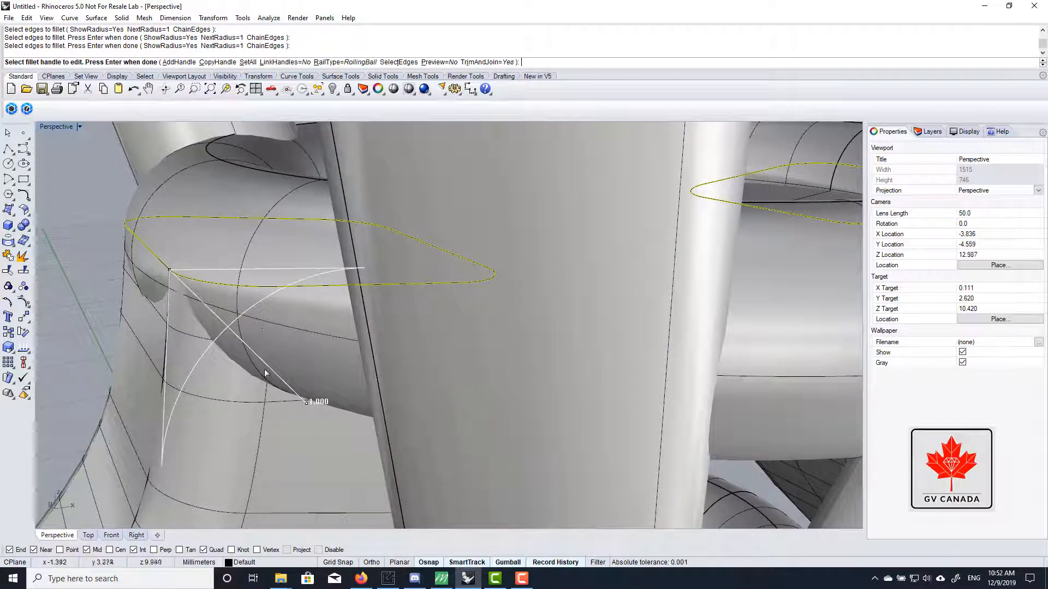
{"action": "left_click", "coordinate": [307, 402]}
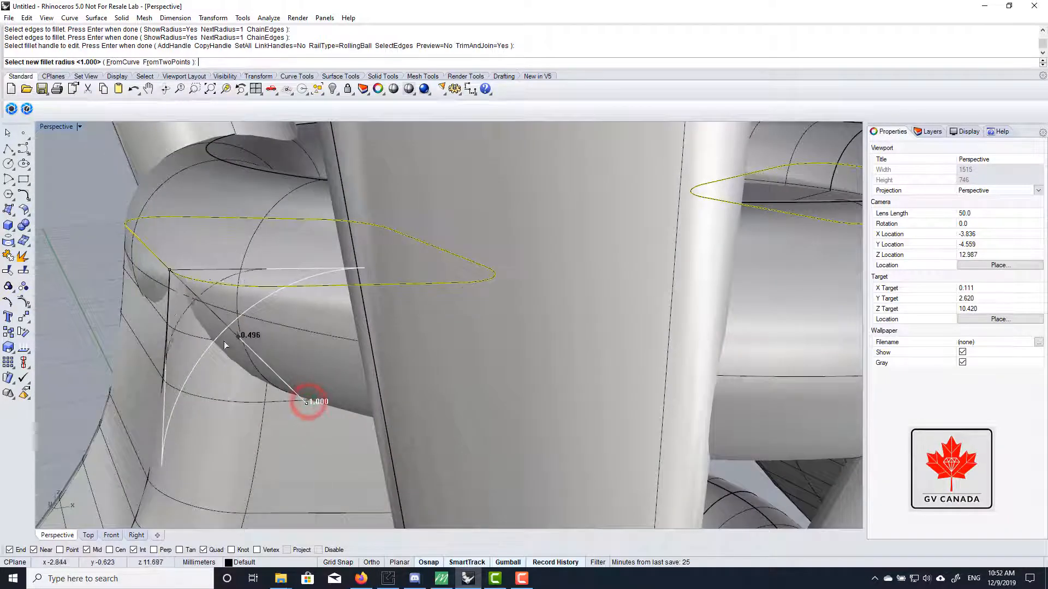
{"action": "left_click", "coordinate": [187, 316]}
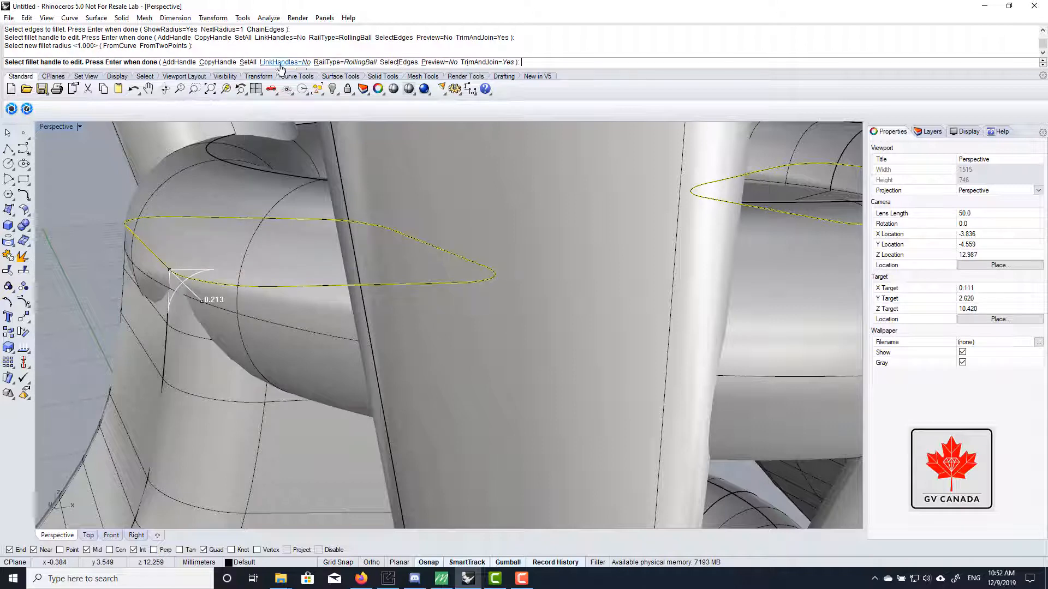
{"action": "left_click", "coordinate": [248, 62]}
{"action": "type", "text": ".2"}
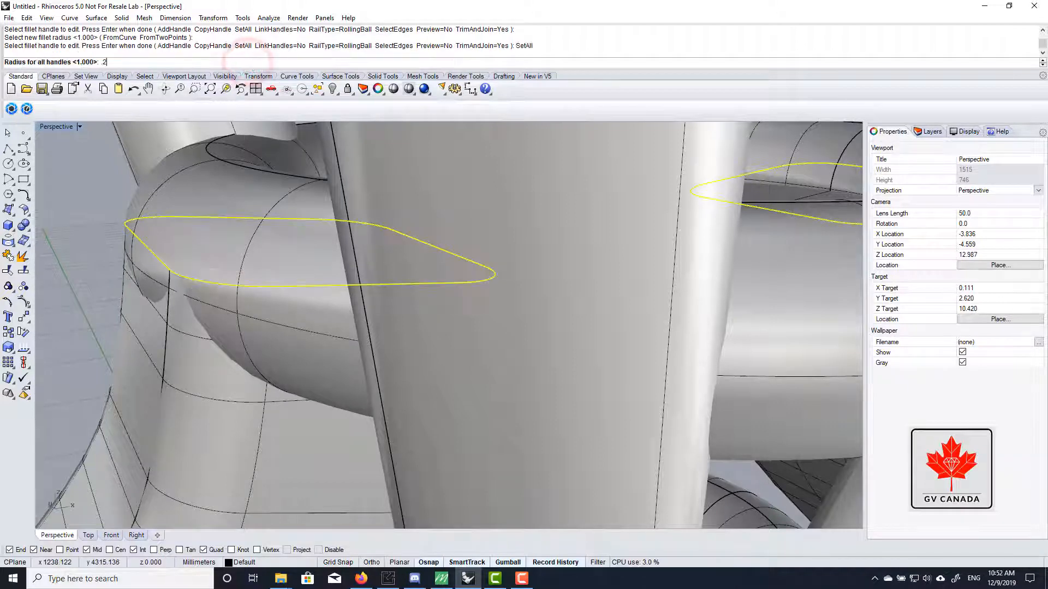
{"action": "key", "text": "Return"}
{"action": "key", "text": "Return"}
Step: Examine the rounded shank ends and the complete ring from above and from the front
{"action": "scroll", "coordinate": [293, 200], "scroll_direction": "down", "scroll_amount": 4}
{"action": "scroll", "coordinate": [293, 199], "scroll_direction": "down", "scroll_amount": 6}
{"action": "right_click_drag", "start_coordinate": [606, 180], "coordinate": [599, 286]}
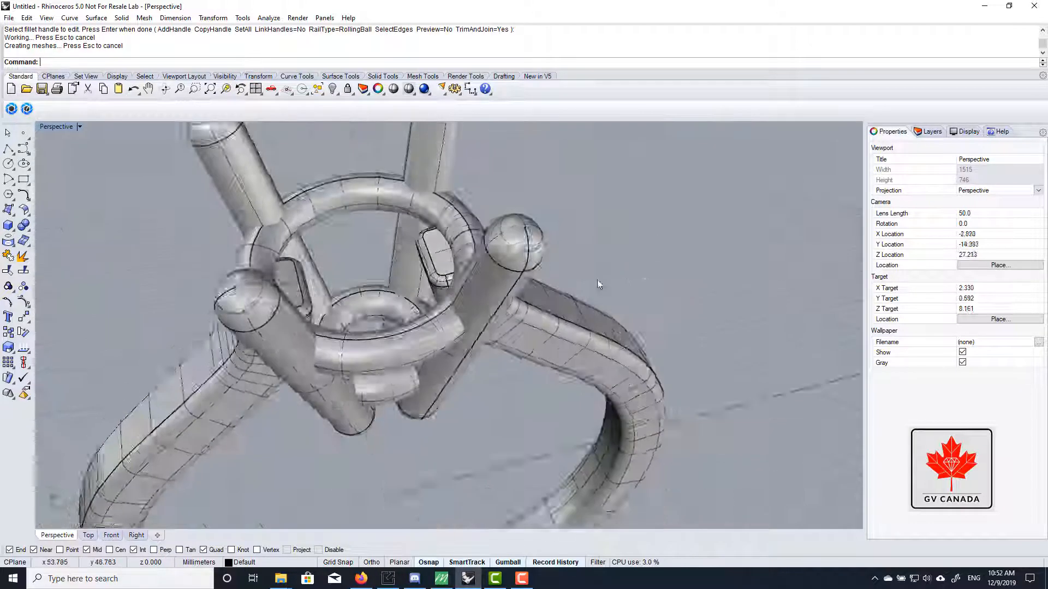
{"action": "scroll", "coordinate": [371, 226], "scroll_direction": "up", "scroll_amount": 5}
{"action": "scroll", "coordinate": [346, 221], "scroll_direction": "down", "scroll_amount": 6}
{"action": "right_click_drag", "start_coordinate": [346, 221], "coordinate": [395, 275]}
{"action": "scroll", "coordinate": [393, 298], "scroll_direction": "down", "scroll_amount": 4}
{"action": "scroll", "coordinate": [395, 296], "scroll_direction": "up", "scroll_amount": 5}
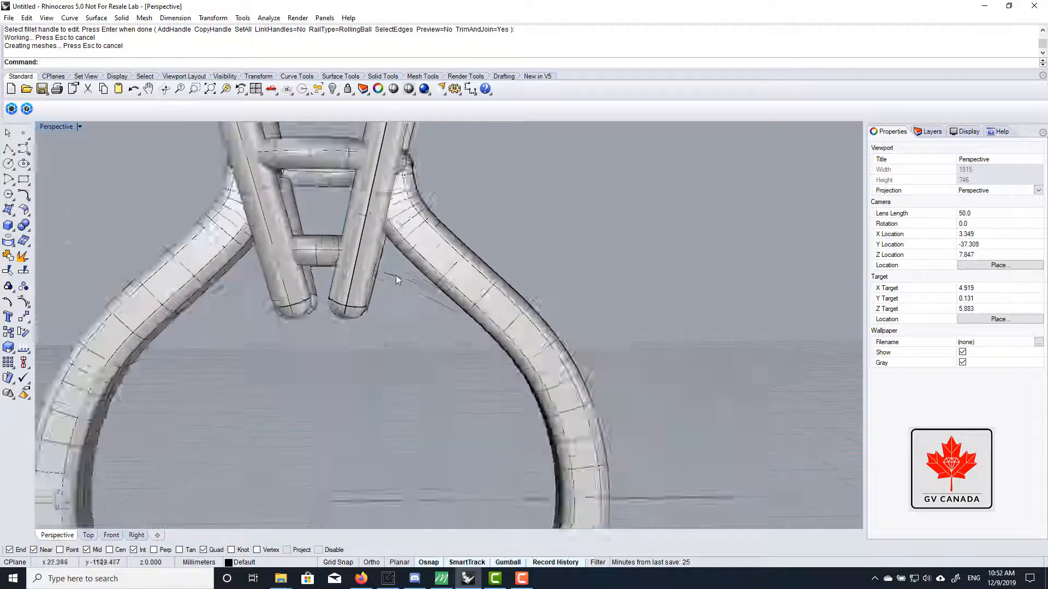
{"action": "scroll", "coordinate": [395, 275], "scroll_direction": "up", "scroll_amount": 2}
Step: Offset the inner finger circle 1 mm outward in the Front view with the Offset command
{"action": "left_click", "coordinate": [391, 277]}
{"action": "scroll", "coordinate": [394, 273], "scroll_direction": "up", "scroll_amount": 3}
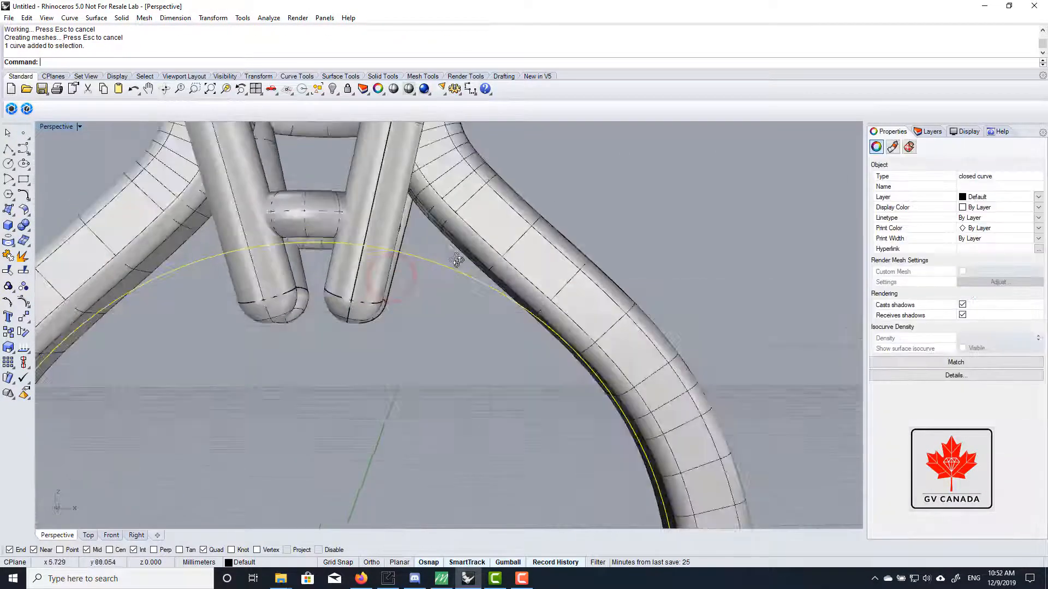
{"action": "double_click", "coordinate": [49, 127]}
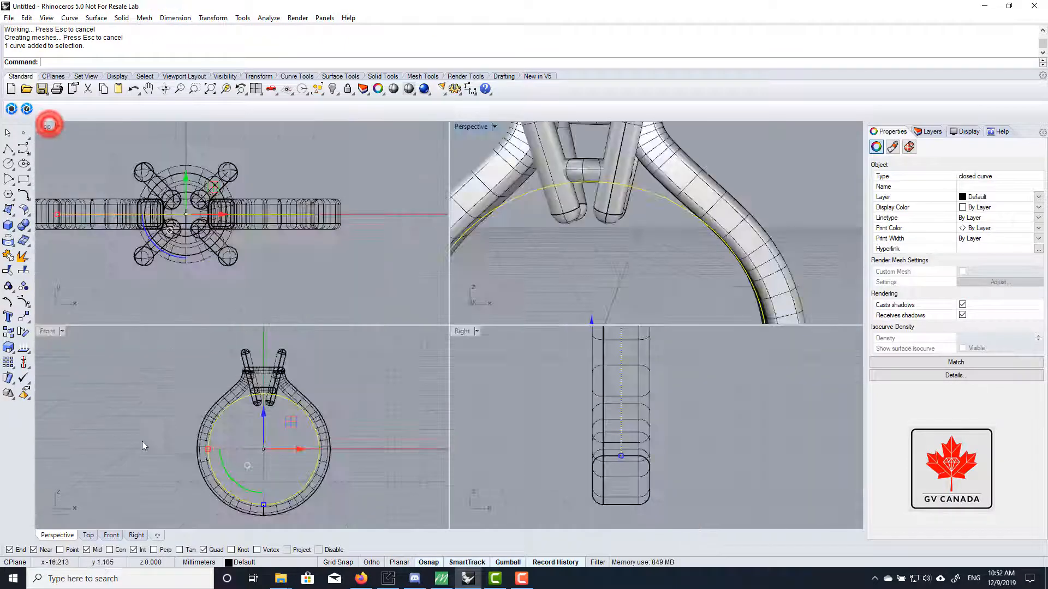
{"action": "double_click", "coordinate": [49, 334]}
{"action": "scroll", "coordinate": [448, 253], "scroll_direction": "up", "scroll_amount": 5}
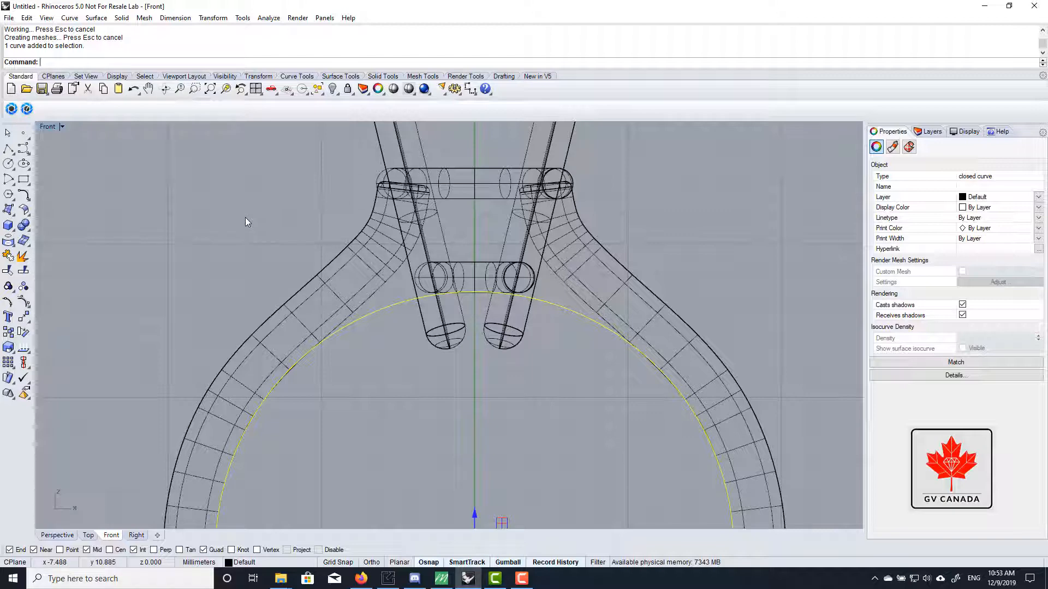
{"action": "type", "text": "Offset"}
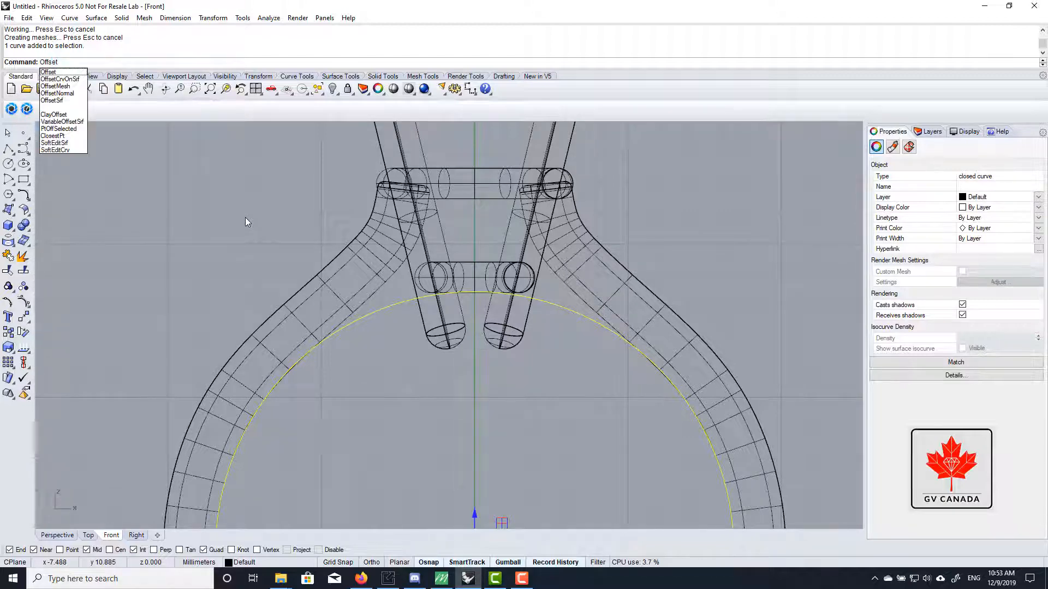
{"action": "key", "text": "Return"}
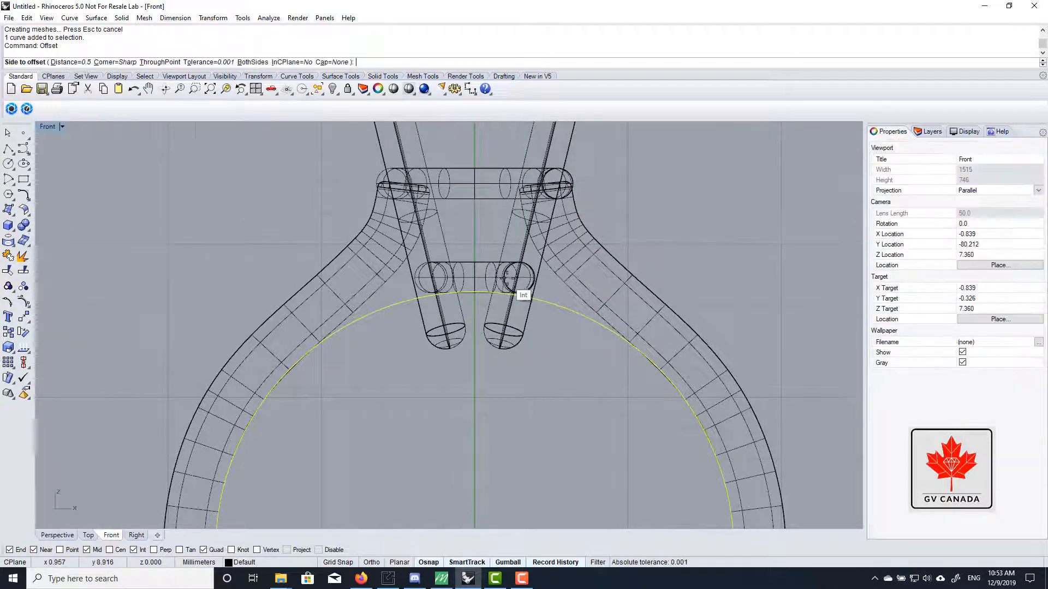
{"action": "scroll", "coordinate": [518, 283], "scroll_direction": "up", "scroll_amount": 5}
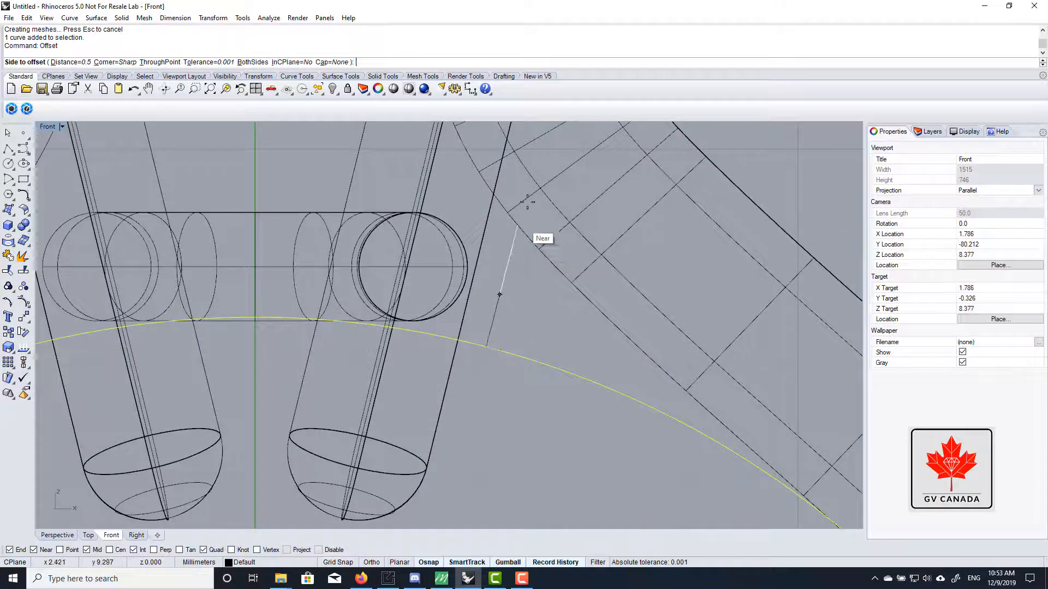
{"action": "scroll", "coordinate": [500, 335], "scroll_direction": "down", "scroll_amount": 6}
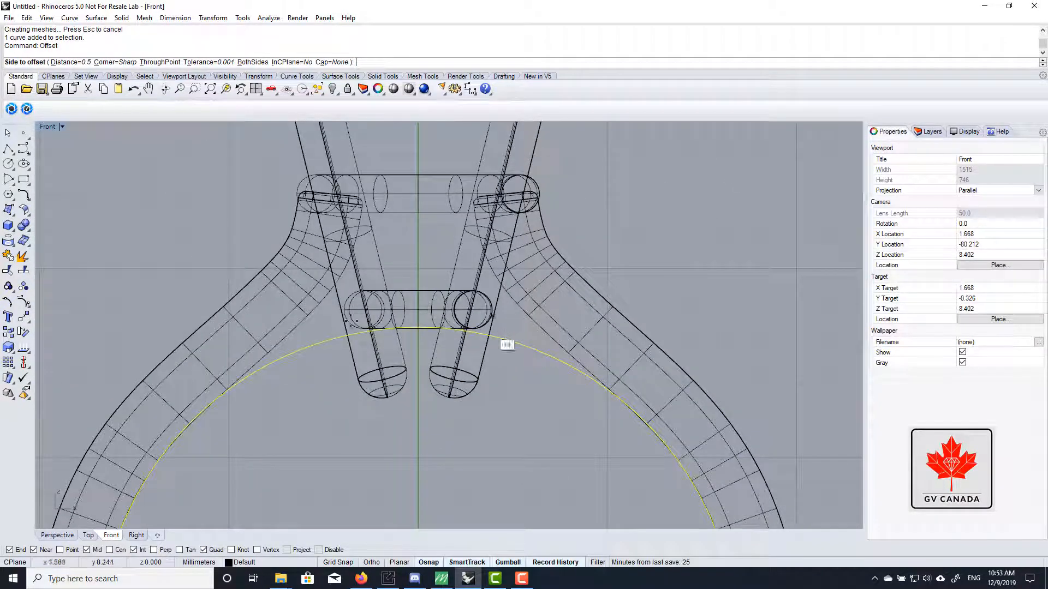
{"action": "scroll", "coordinate": [316, 322], "scroll_direction": "up", "scroll_amount": 4}
{"action": "scroll", "coordinate": [305, 358], "scroll_direction": "down", "scroll_amount": 4}
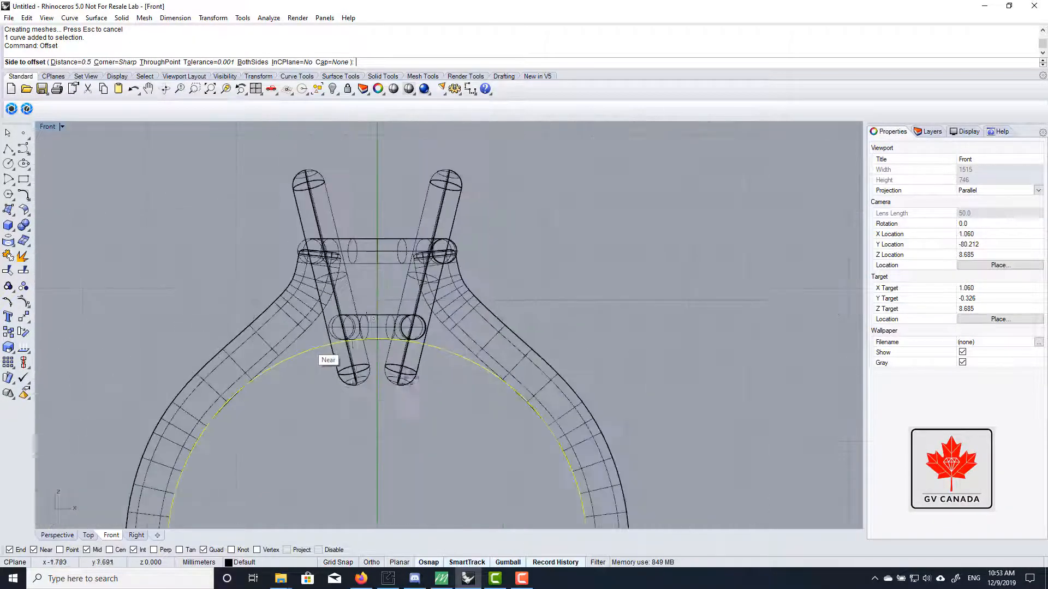
{"action": "scroll", "coordinate": [452, 333], "scroll_direction": "up", "scroll_amount": 4}
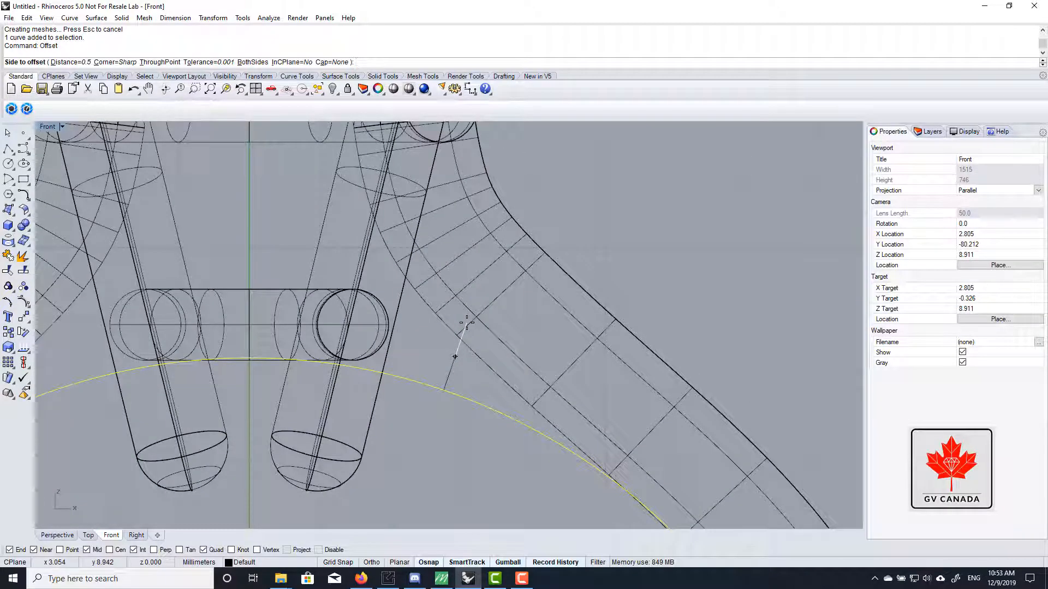
{"action": "type", "text": "1"}
{"action": "key", "text": "Return"}
{"action": "left_click", "coordinate": [466, 322]}
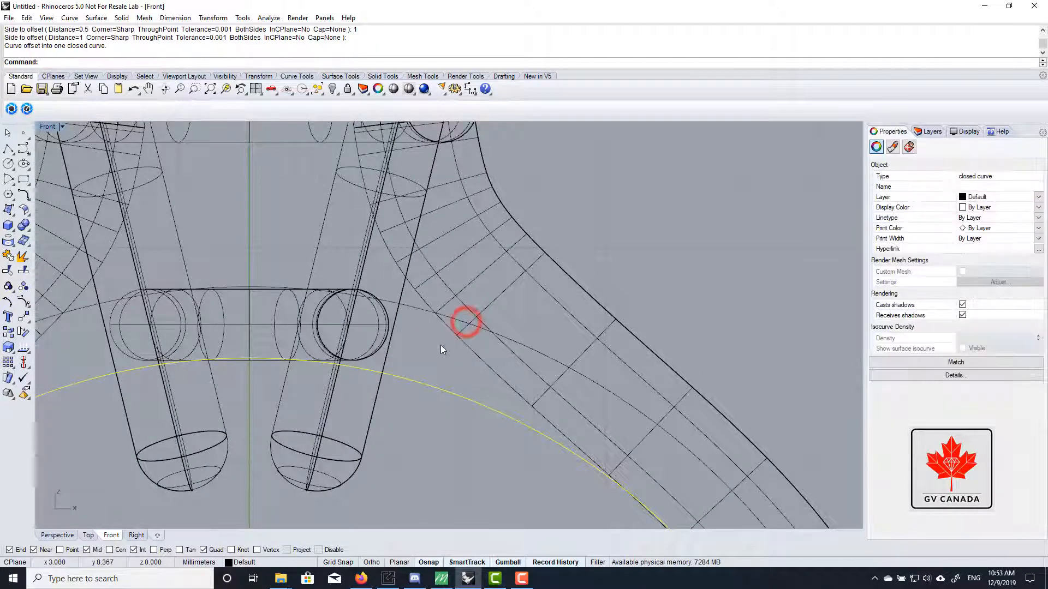
Step: Extrude the finger circle and its offset together as a solid band, about 0.86 mm to both sides, just inside the shank's width
{"action": "left_click", "coordinate": [416, 310]}
{"action": "scroll", "coordinate": [454, 356], "scroll_direction": "down", "scroll_amount": 2}
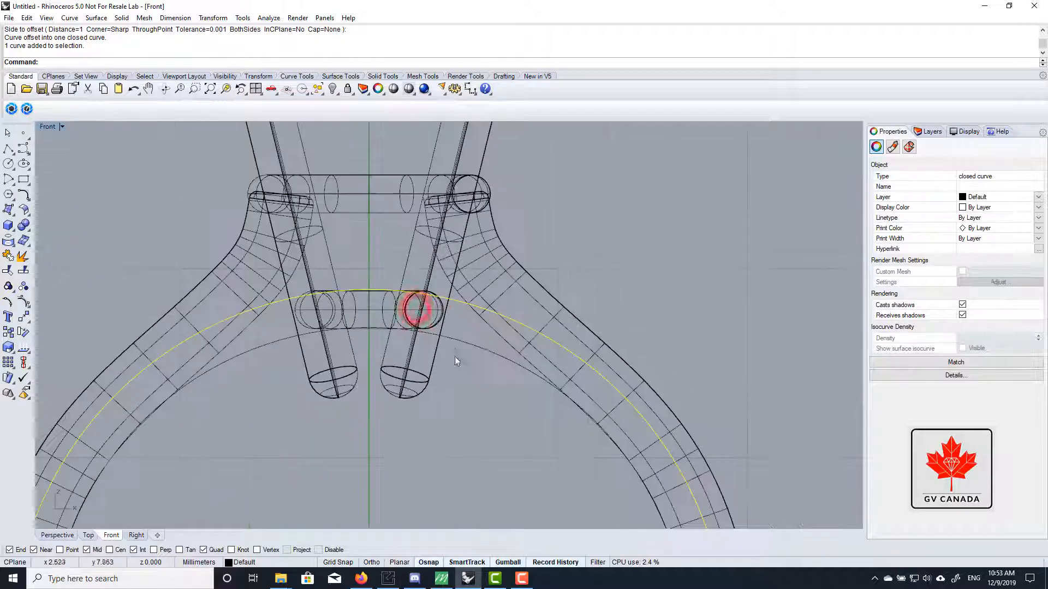
{"action": "left_click", "coordinate": [455, 333], "text": "shift"}
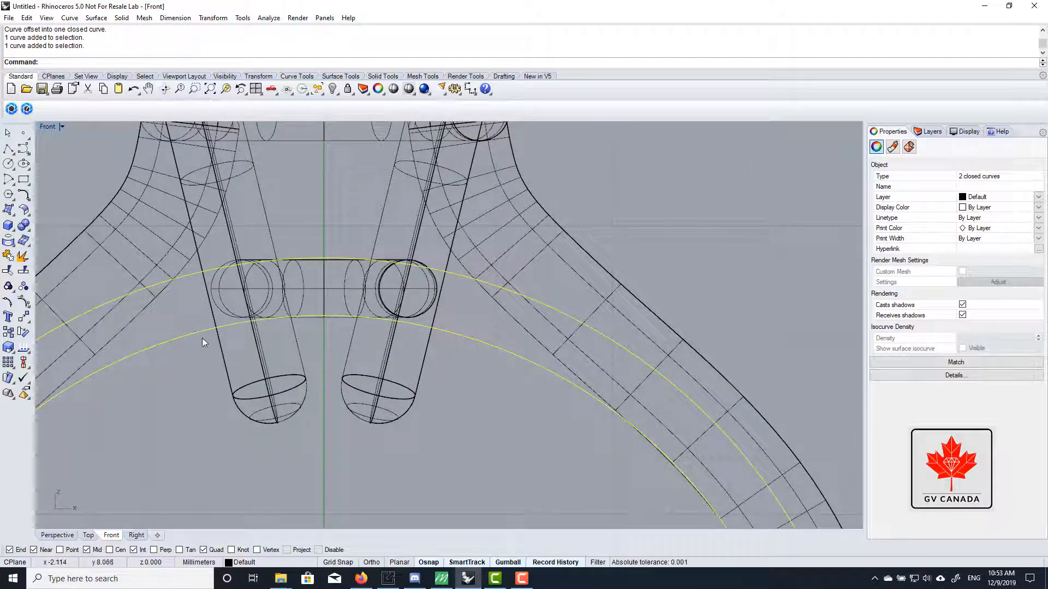
{"action": "double_click", "coordinate": [55, 127]}
{"action": "left_click", "coordinate": [456, 332]}
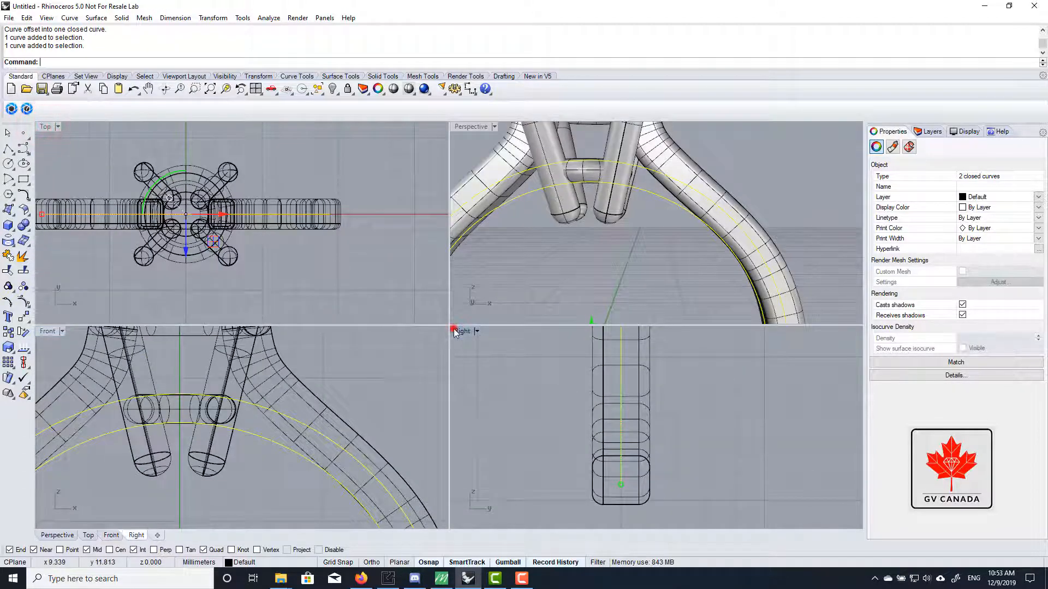
{"action": "double_click", "coordinate": [459, 331]}
{"action": "scroll", "coordinate": [479, 413], "scroll_direction": "down", "scroll_amount": 5}
{"action": "type", "text": "eCrv"}
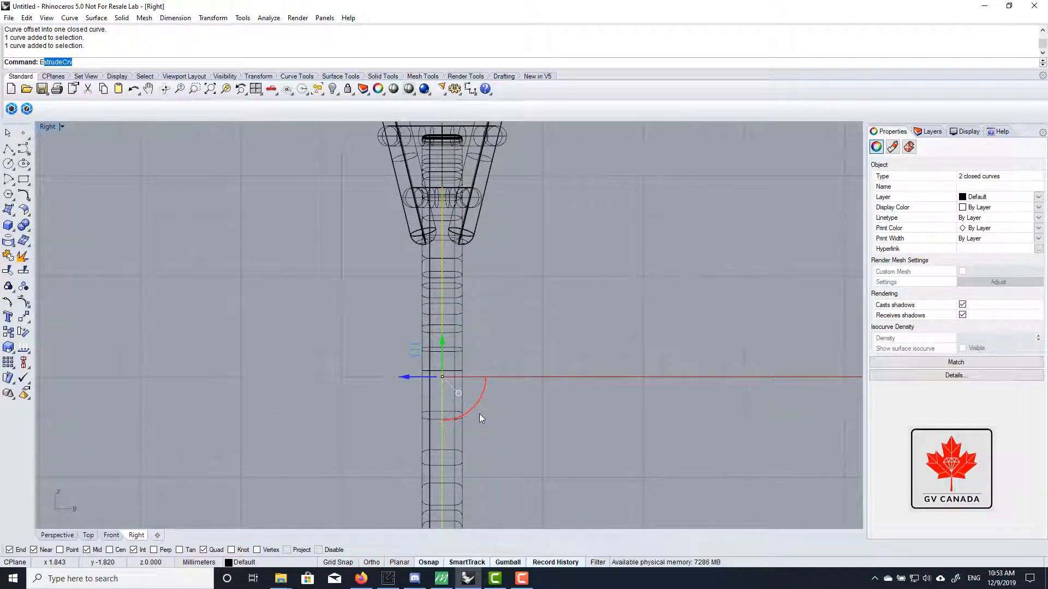
{"action": "key", "text": "Return"}
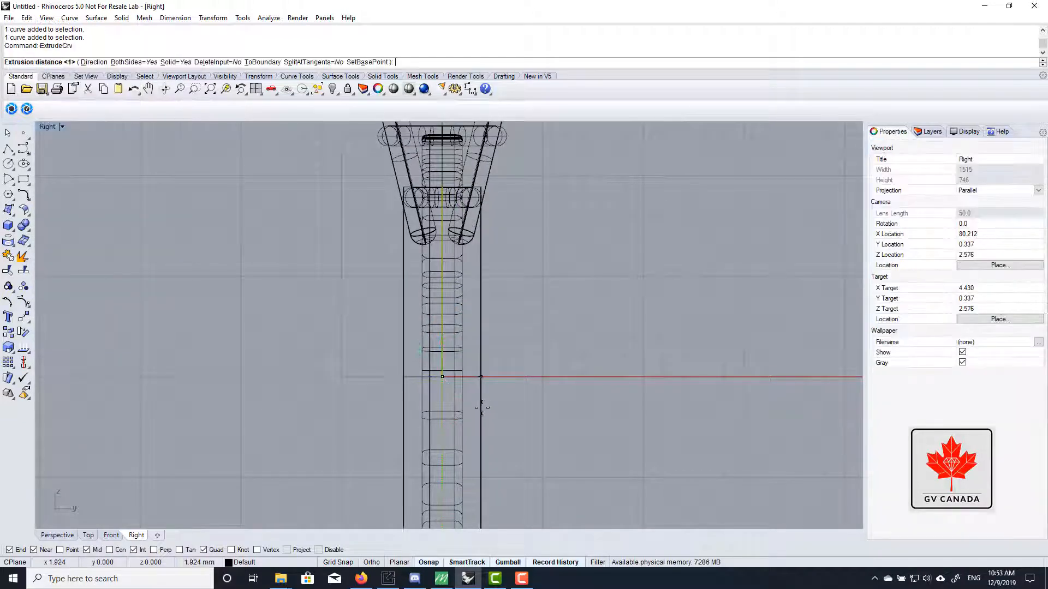
{"action": "scroll", "coordinate": [465, 394], "scroll_direction": "up", "scroll_amount": 3}
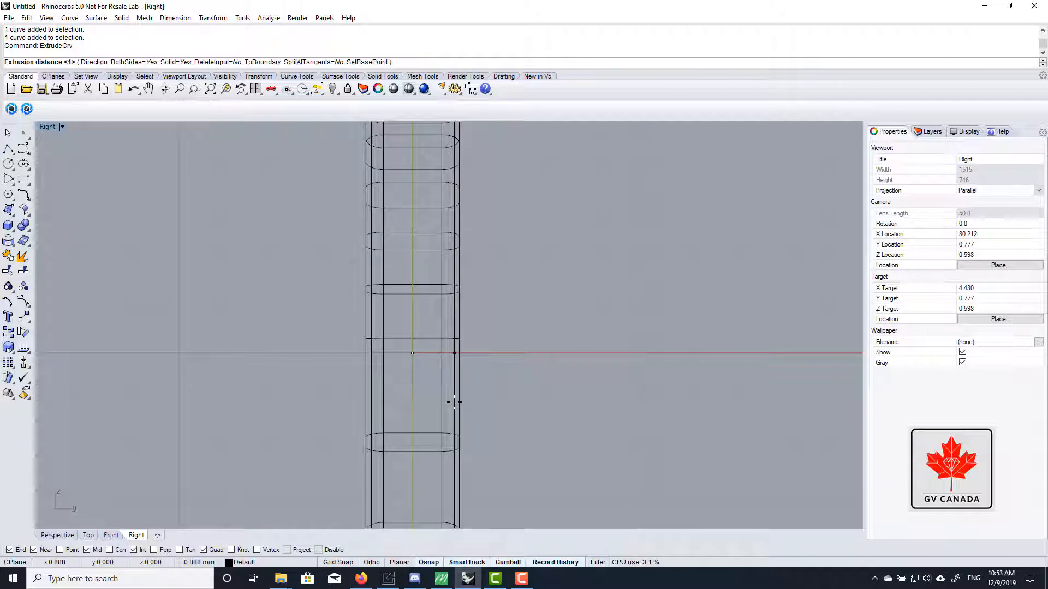
{"action": "left_click", "coordinate": [454, 402]}
{"action": "left_click", "coordinate": [555, 368]}
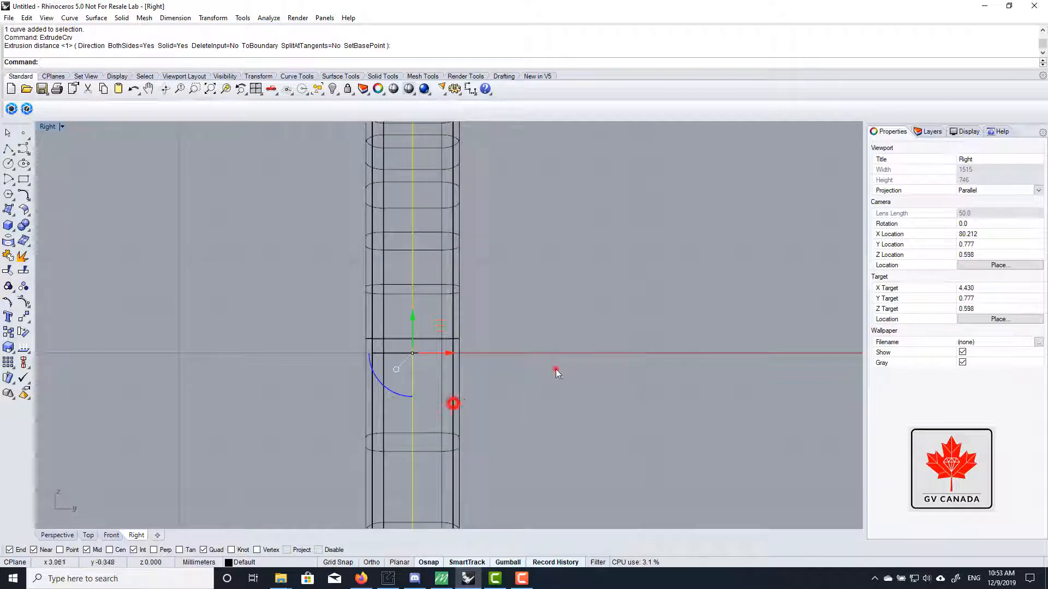
Step: Examine the extruded band from several angles where it meets the prongs, lower pipe ring and shank
{"action": "double_click", "coordinate": [54, 127]}
{"action": "double_click", "coordinate": [486, 124]}
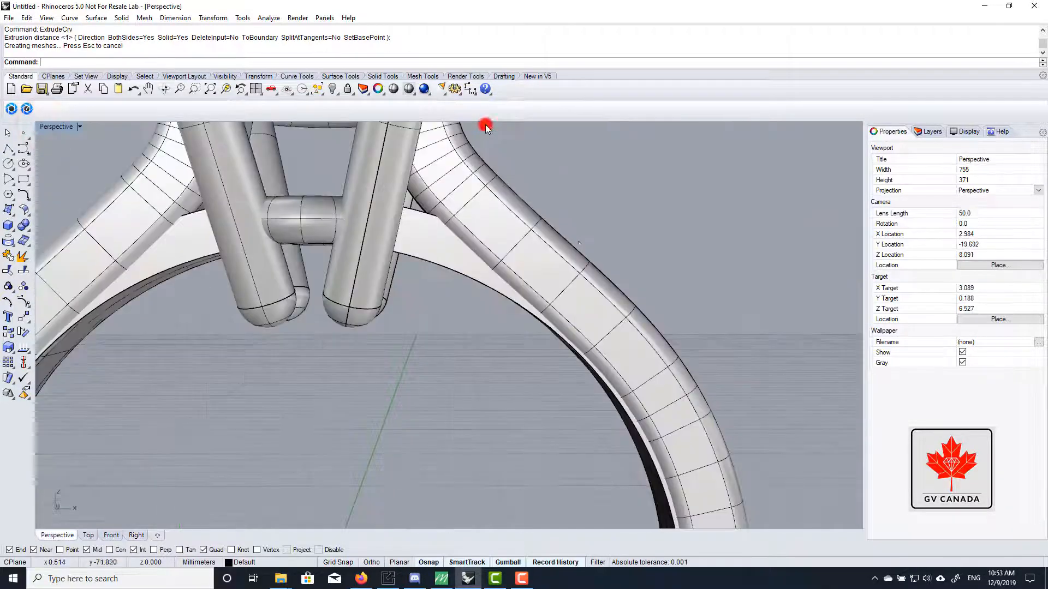
{"action": "scroll", "coordinate": [570, 233], "scroll_direction": "down", "scroll_amount": 6}
{"action": "right_click_drag", "start_coordinate": [554, 187], "coordinate": [424, 189]}
{"action": "scroll", "coordinate": [411, 274], "scroll_direction": "down", "scroll_amount": 5}
{"action": "right_click_drag", "start_coordinate": [401, 247], "coordinate": [460, 181]}
{"action": "scroll", "coordinate": [492, 342], "scroll_direction": "up", "scroll_amount": 5}
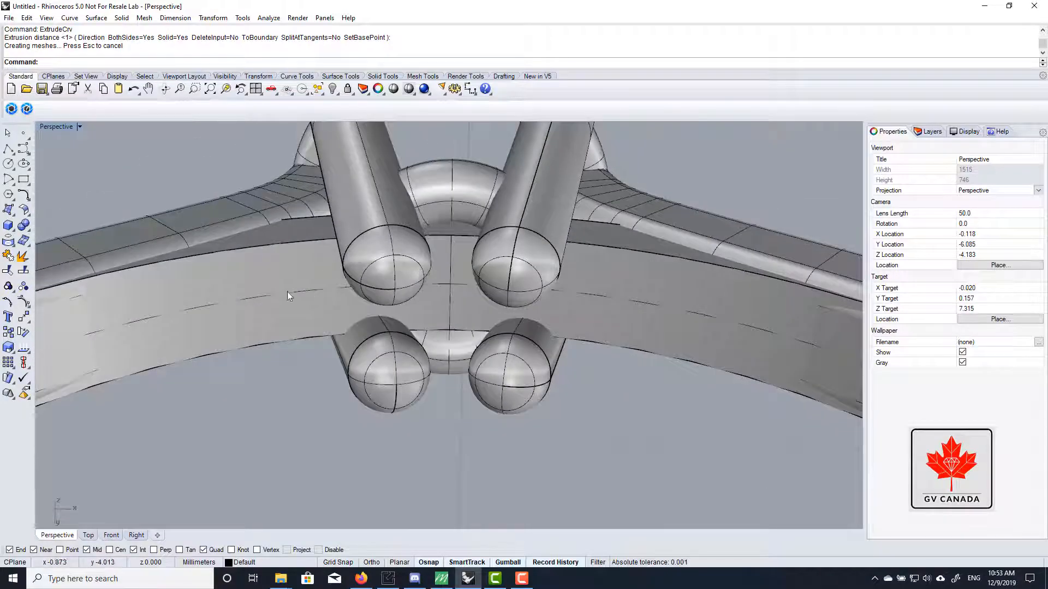
{"action": "right_click_drag", "start_coordinate": [507, 245], "coordinate": [445, 269]}
{"action": "scroll", "coordinate": [453, 270], "scroll_direction": "up", "scroll_amount": 6}
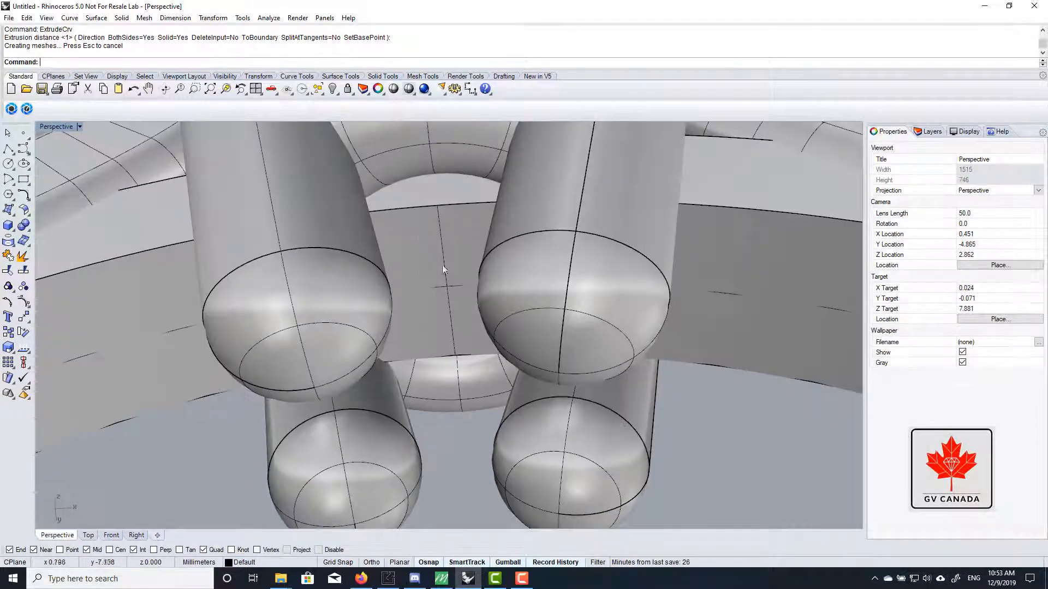
{"action": "scroll", "coordinate": [445, 269], "scroll_direction": "down", "scroll_amount": 8}
{"action": "right_click_drag", "start_coordinate": [474, 234], "coordinate": [489, 349]}
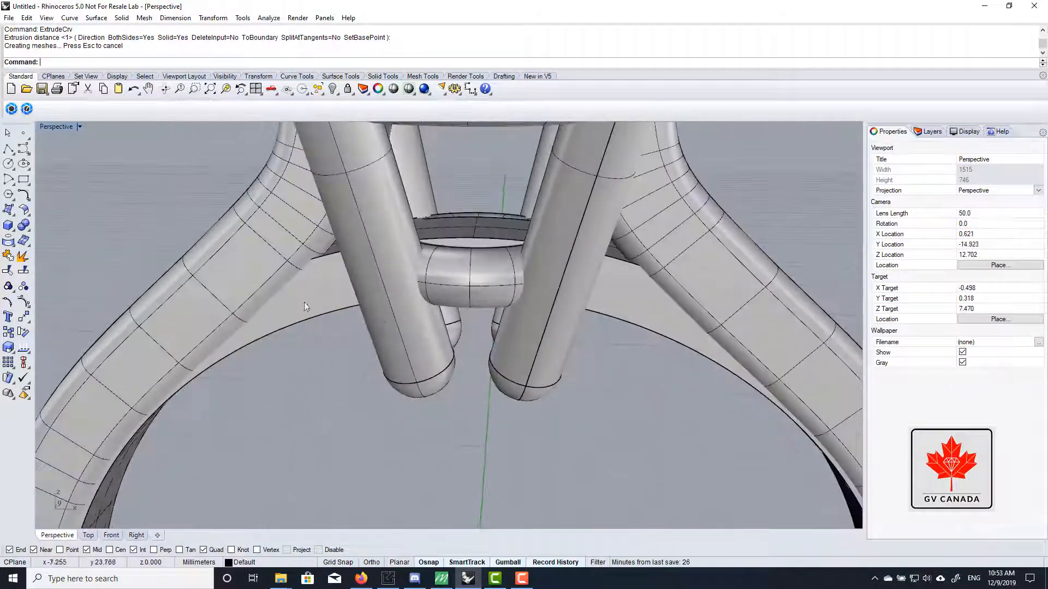
{"action": "right_click_drag", "start_coordinate": [343, 255], "coordinate": [385, 260]}
{"action": "right_click_drag", "start_coordinate": [374, 309], "coordinate": [407, 288]}
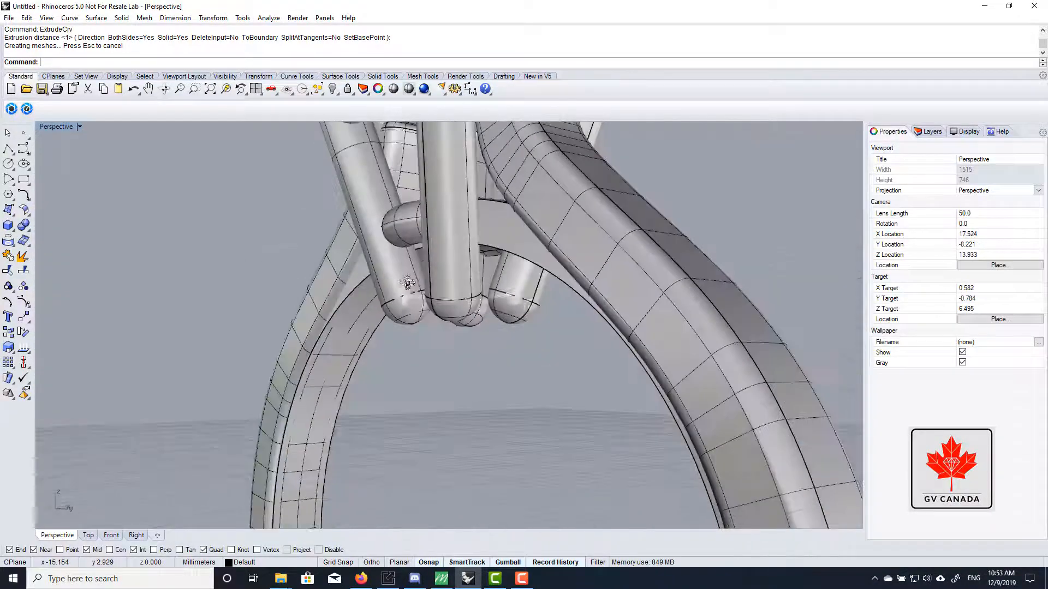
{"action": "scroll", "coordinate": [362, 312], "scroll_direction": "up", "scroll_amount": 6}
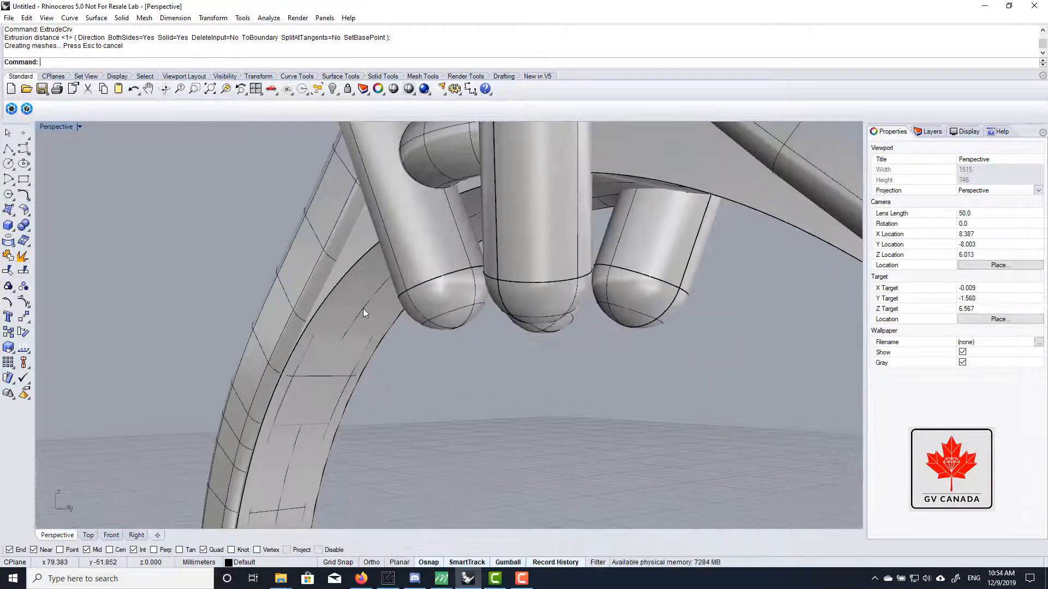
Step: Extrude the inner finger circle to both sides as a solid cylinder reaching well beyond the front and back of the ring
{"action": "left_click", "coordinate": [363, 309]}
{"action": "scroll", "coordinate": [391, 252], "scroll_direction": "down", "scroll_amount": 11}
{"action": "right_click_drag", "start_coordinate": [391, 252], "coordinate": [368, 265]}
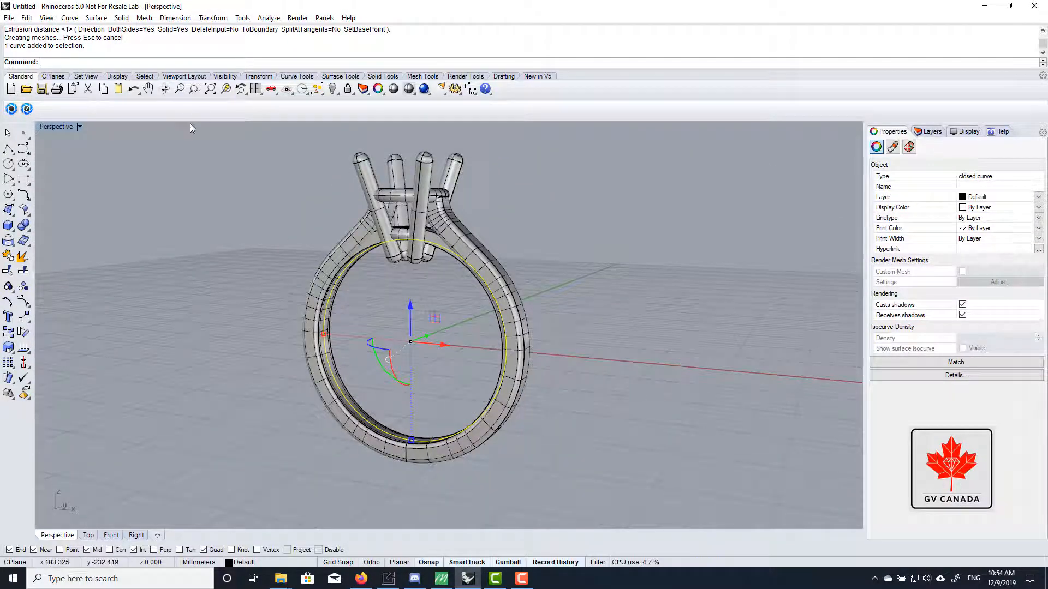
{"action": "type", "text": "Extryu"}
{"action": "key", "text": "BackSpace"}
{"action": "key", "text": "BackSpace"}
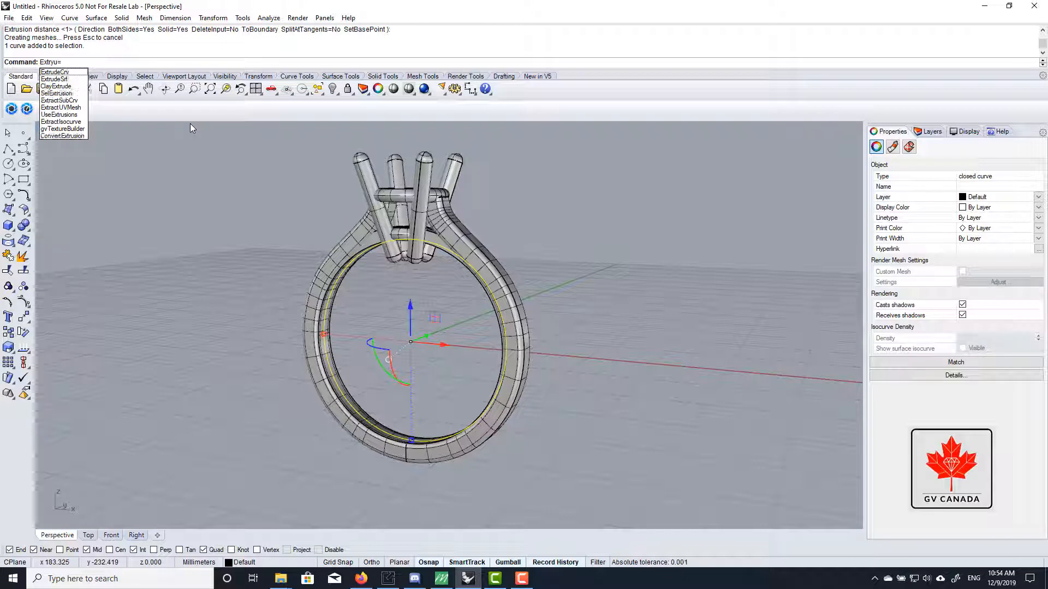
{"action": "type", "text": "udeCrv"}
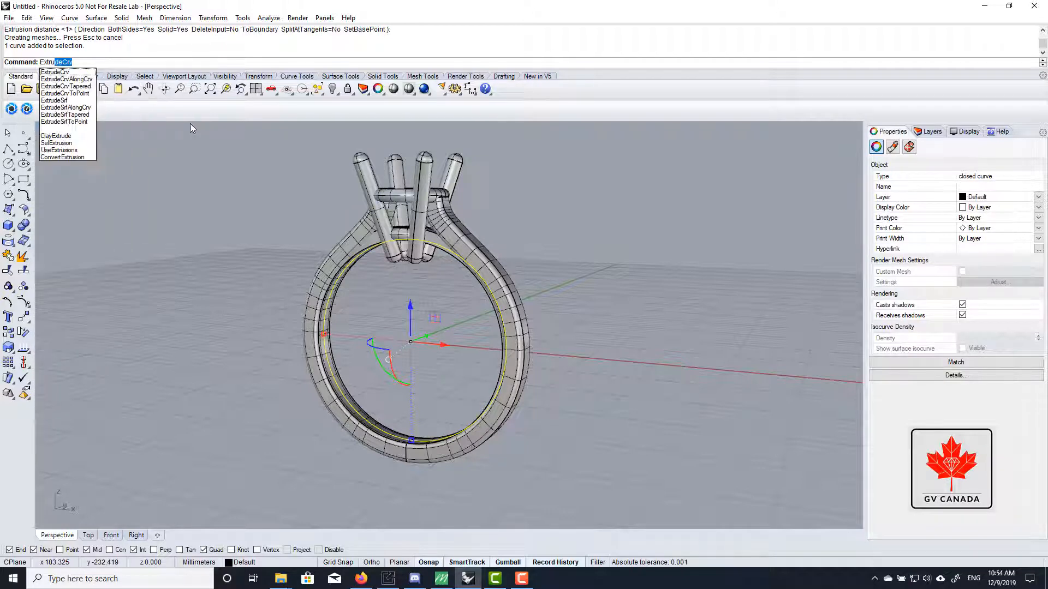
{"action": "key", "text": "Return"}
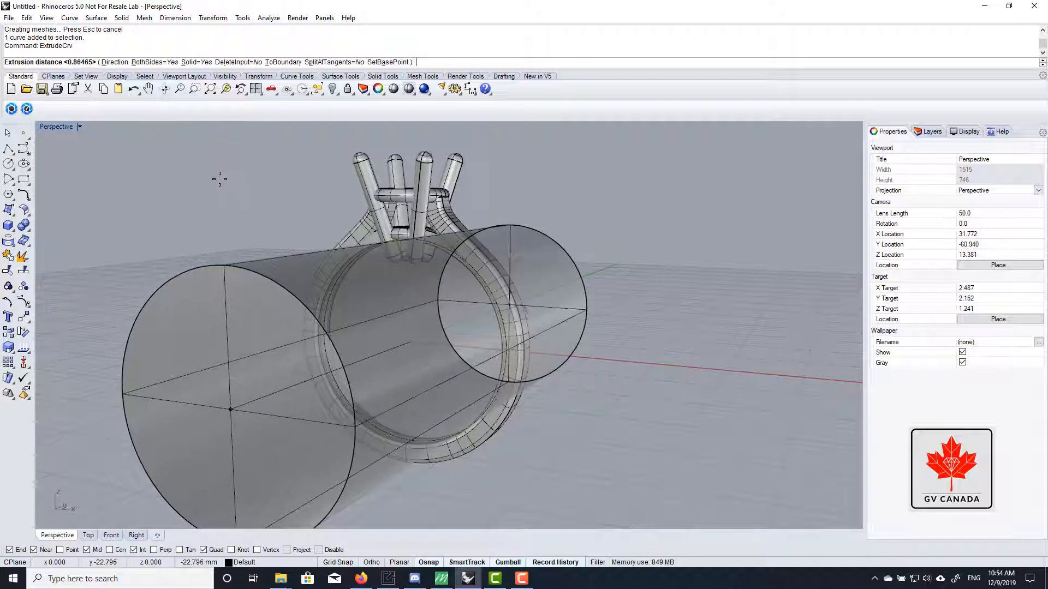
{"action": "right_click_drag", "start_coordinate": [201, 227], "coordinate": [376, 265]}
{"action": "left_click", "coordinate": [215, 257]}
{"action": "left_click", "coordinate": [641, 171]}
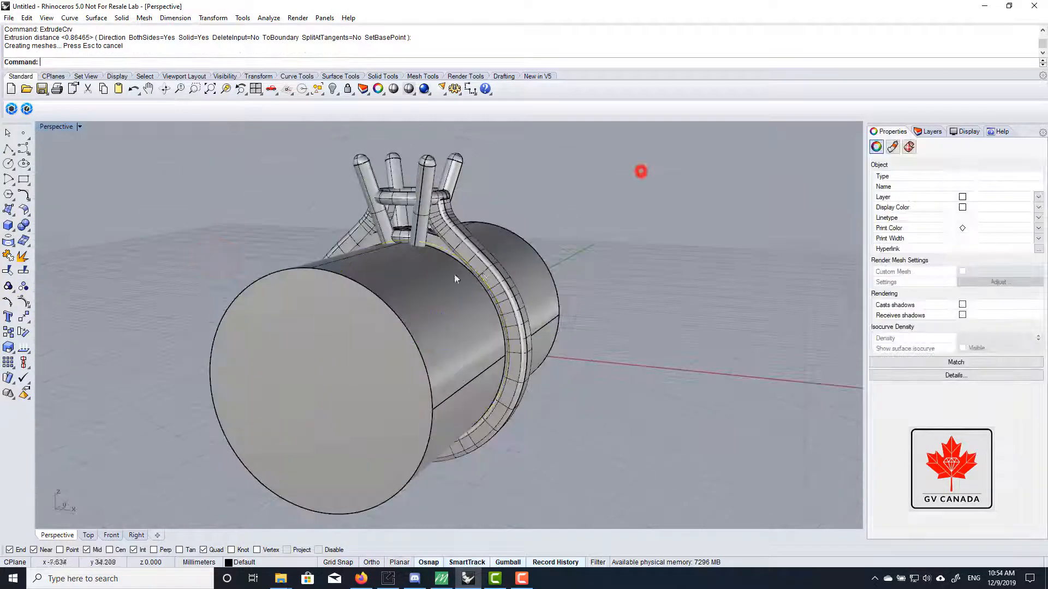
Step: Examine how the finger-hole cylinder passes through the band and the lower prong ends
{"action": "scroll", "coordinate": [454, 274], "scroll_direction": "up", "scroll_amount": 6}
{"action": "left_click", "coordinate": [409, 292]}
{"action": "scroll", "coordinate": [410, 369], "scroll_direction": "down", "scroll_amount": 6}
{"action": "right_click_drag", "start_coordinate": [284, 229], "coordinate": [403, 225]}
{"action": "scroll", "coordinate": [403, 225], "scroll_direction": "up", "scroll_amount": 2}
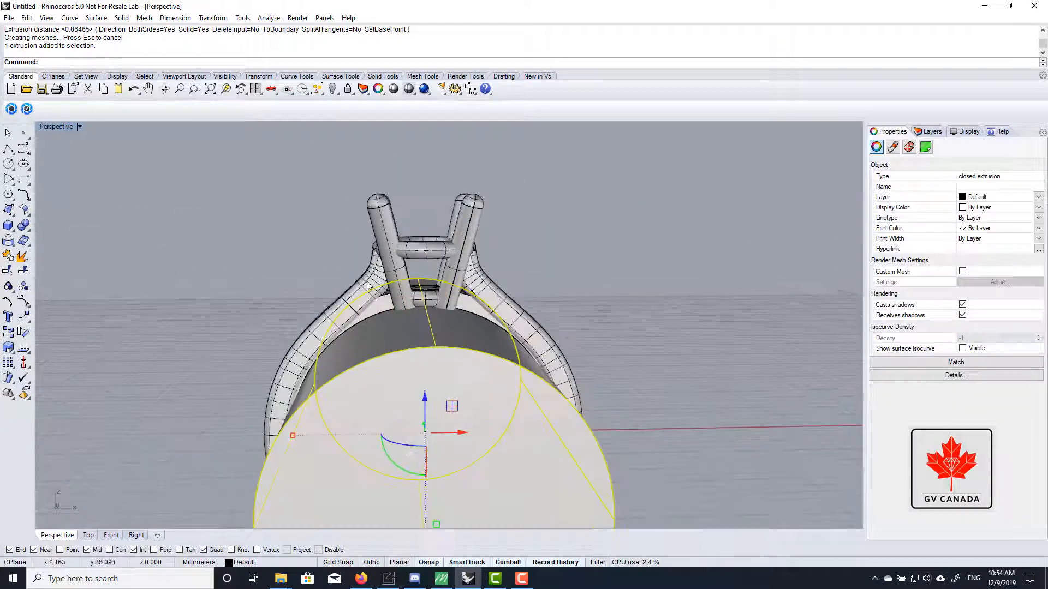
{"action": "left_click", "coordinate": [610, 211]}
{"action": "right_click_drag", "start_coordinate": [609, 211], "coordinate": [540, 349]}
{"action": "scroll", "coordinate": [387, 309], "scroll_direction": "up", "scroll_amount": 5}
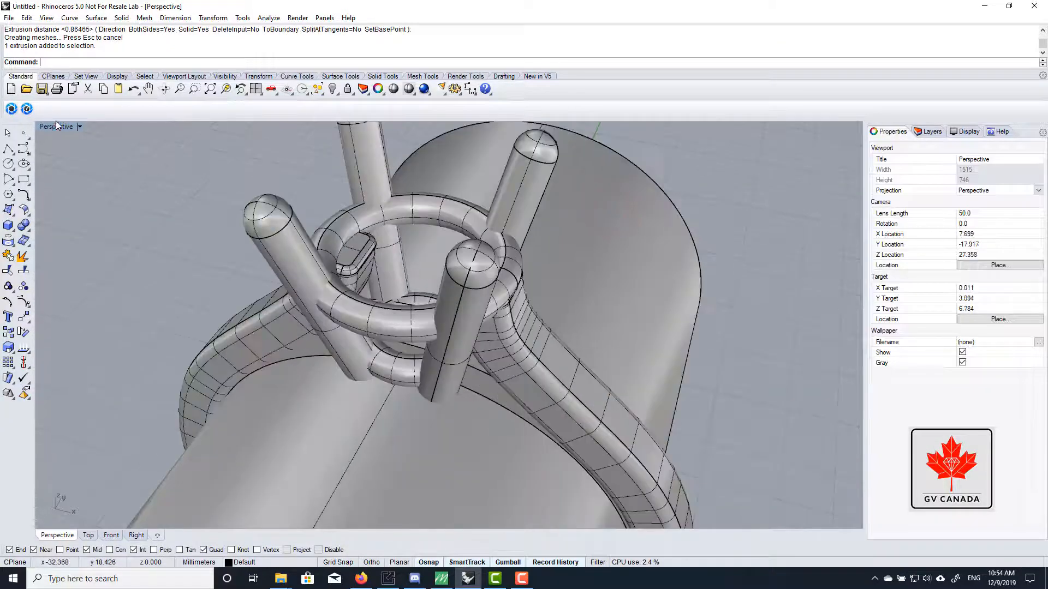
Step: Extrude the lower pipe ring's guide circle to both sides as a solid vertical cylinder reaching just below the prong ends
{"action": "double_click", "coordinate": [50, 125]}
{"action": "double_click", "coordinate": [48, 126]}
{"action": "scroll", "coordinate": [393, 207], "scroll_direction": "up", "scroll_amount": 3}
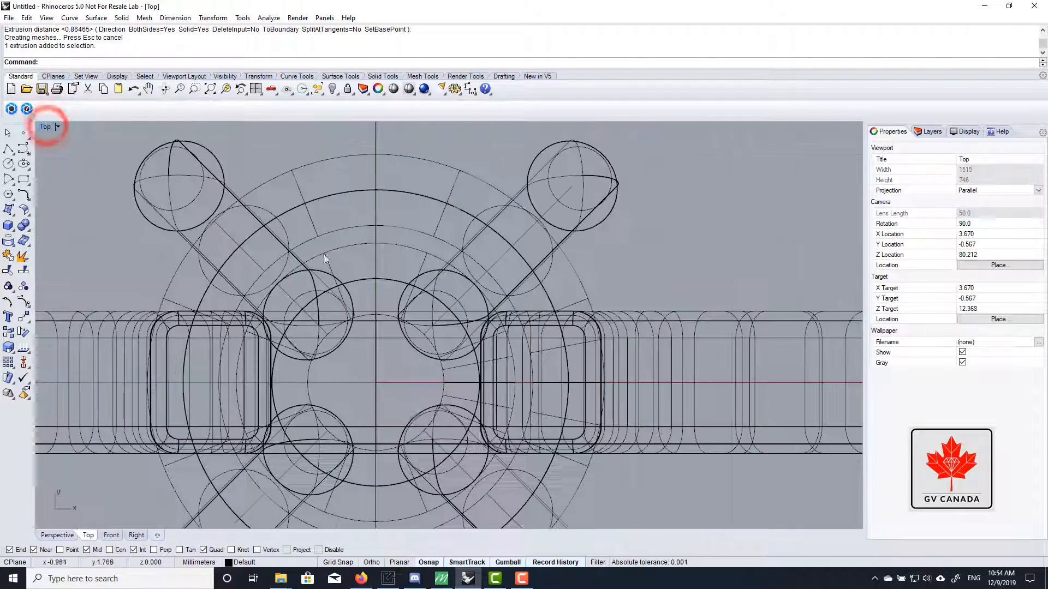
{"action": "left_click", "coordinate": [363, 281]}
{"action": "left_click", "coordinate": [368, 277]}
{"action": "scroll", "coordinate": [369, 277], "scroll_direction": "down", "scroll_amount": 6}
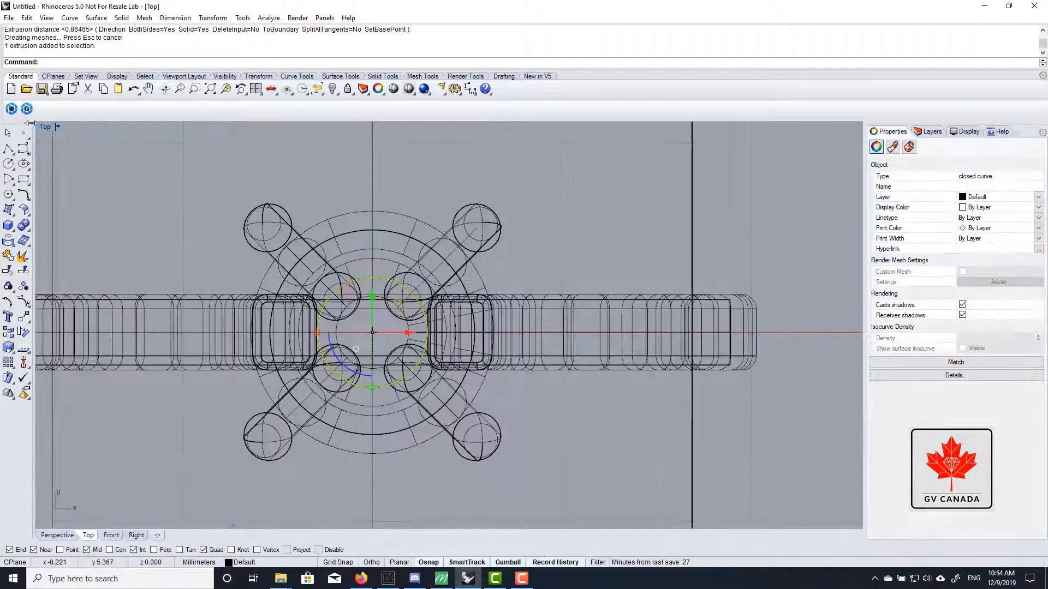
{"action": "double_click", "coordinate": [48, 127]}
{"action": "scroll", "coordinate": [598, 195], "scroll_direction": "up", "scroll_amount": 5}
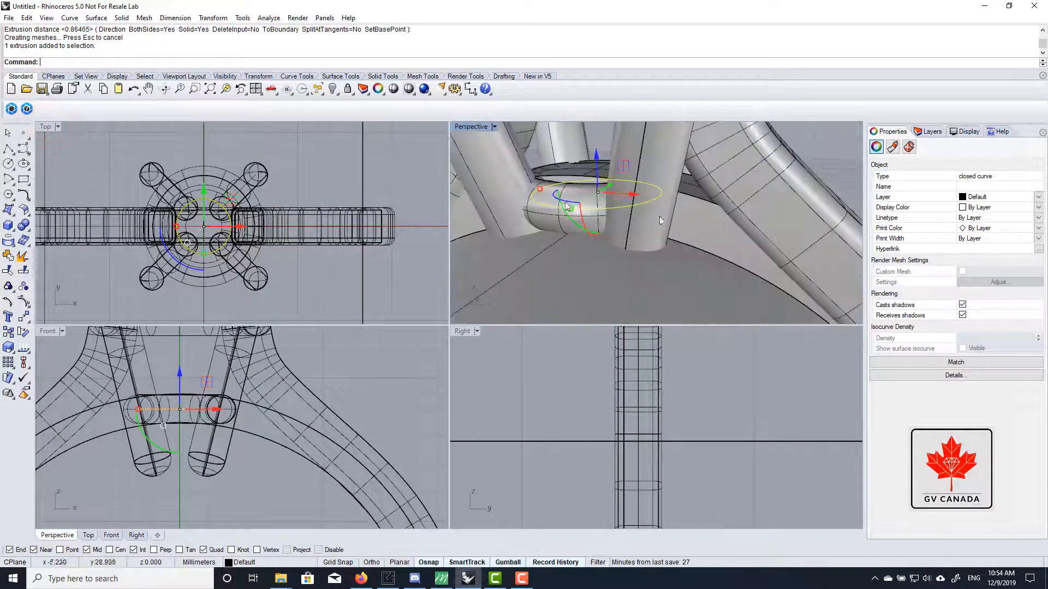
{"action": "scroll", "coordinate": [598, 195], "scroll_direction": "up", "scroll_amount": 2}
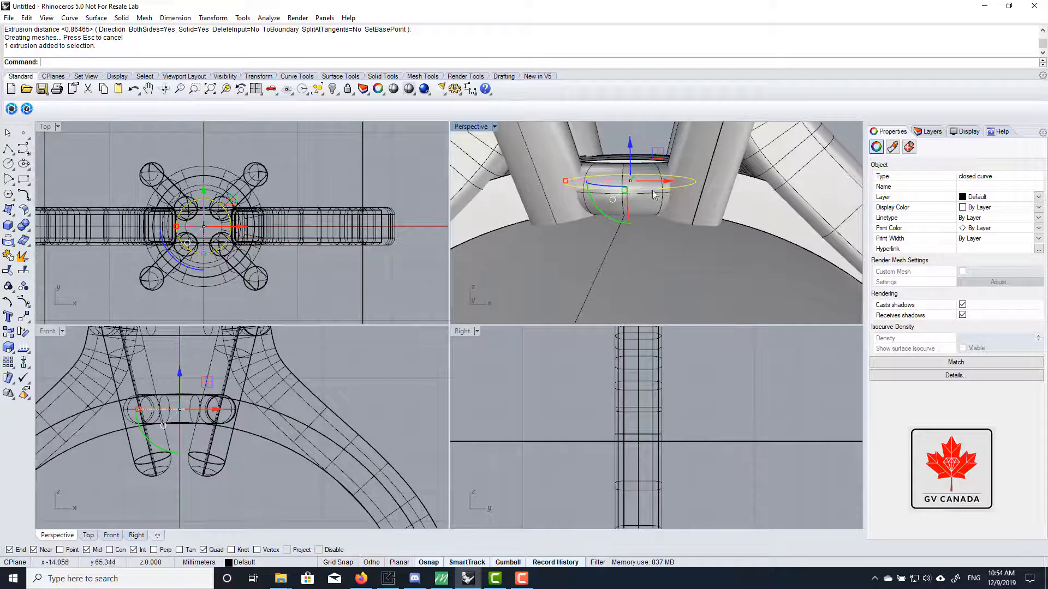
{"action": "right_click_drag", "start_coordinate": [669, 179], "coordinate": [662, 195]}
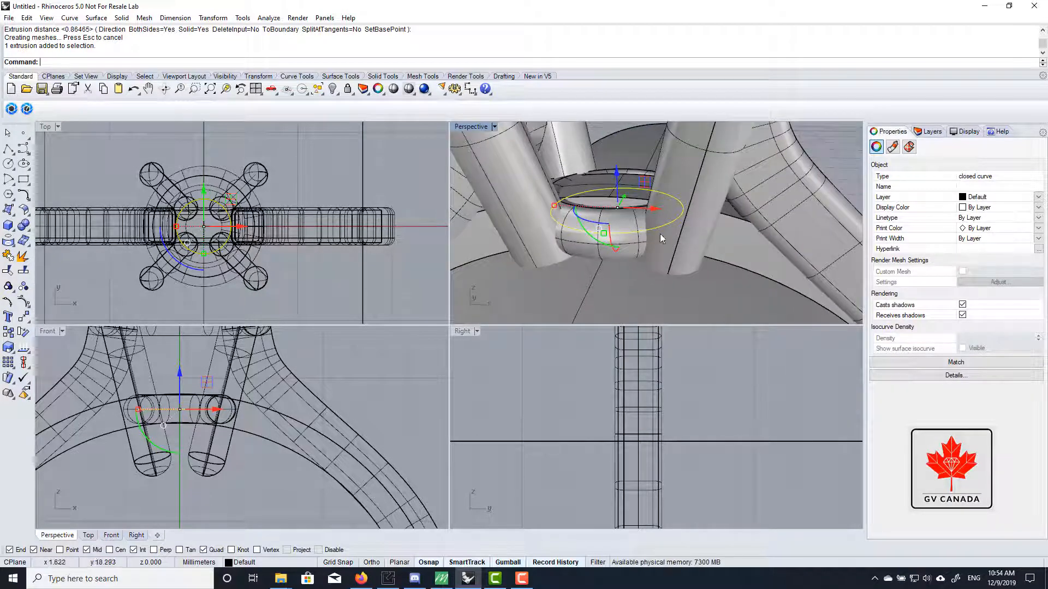
{"action": "scroll", "coordinate": [601, 230], "scroll_direction": "up", "scroll_amount": 4}
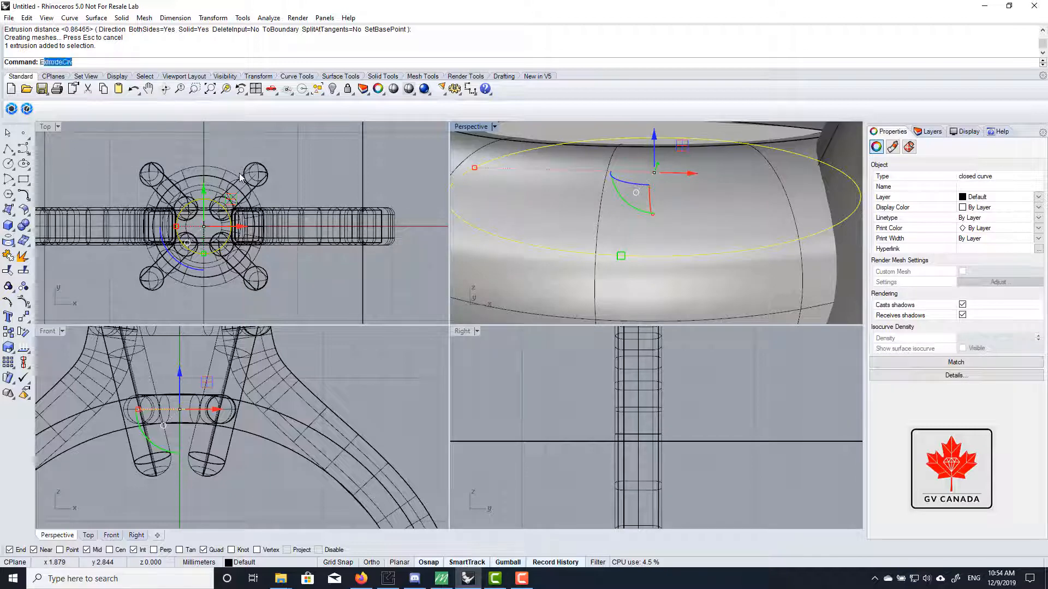
{"action": "key", "text": "Return"}
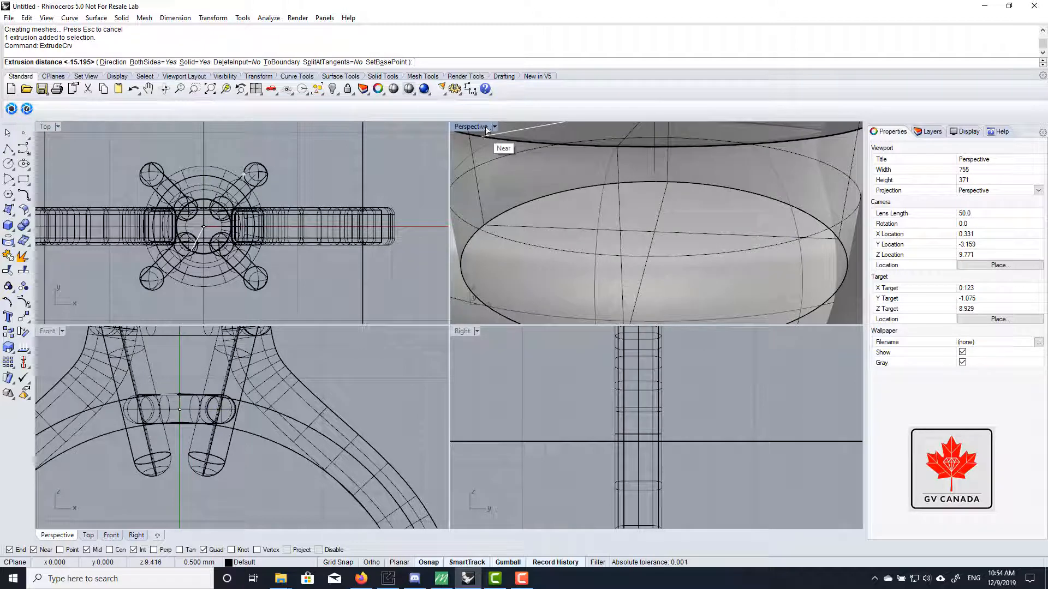
{"action": "scroll", "coordinate": [148, 469], "scroll_direction": "down", "scroll_amount": 2}
{"action": "right_click_drag", "start_coordinate": [191, 454], "coordinate": [283, 419]}
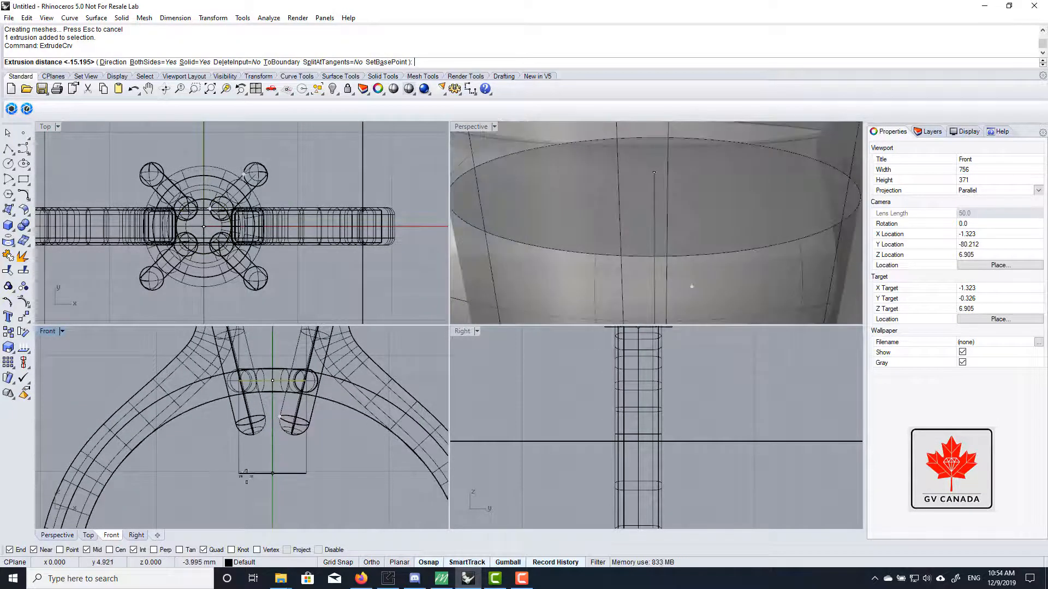
{"action": "left_click", "coordinate": [251, 457]}
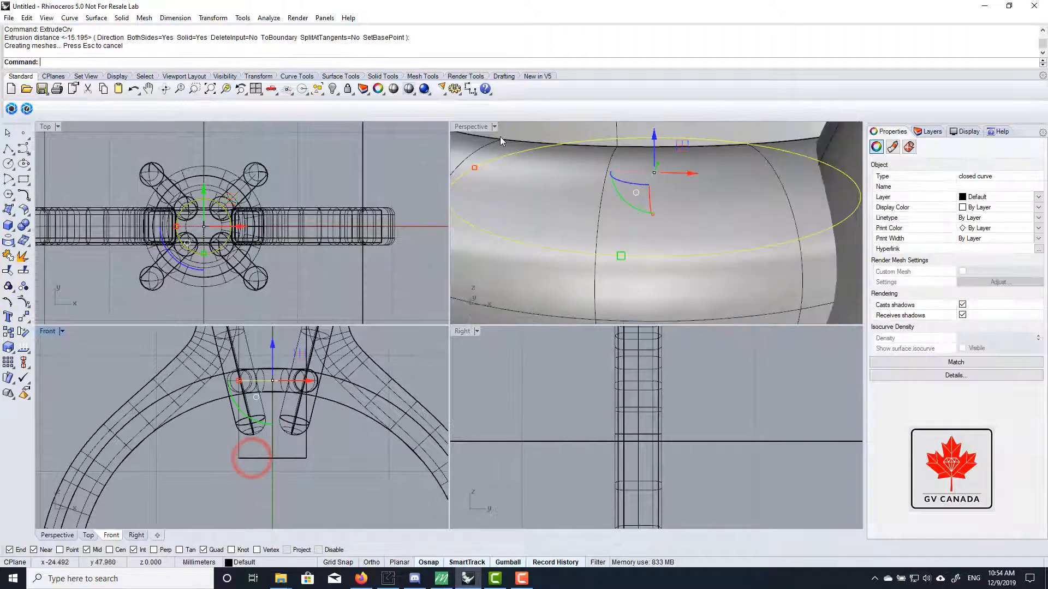
Step: Examine how the vertical cylinder passes through the prong setting, the inner band and the finger-hole cylinder
{"action": "double_click", "coordinate": [478, 126]}
{"action": "scroll", "coordinate": [480, 236], "scroll_direction": "down", "scroll_amount": 9}
{"action": "right_click_drag", "start_coordinate": [605, 273], "coordinate": [505, 286]}
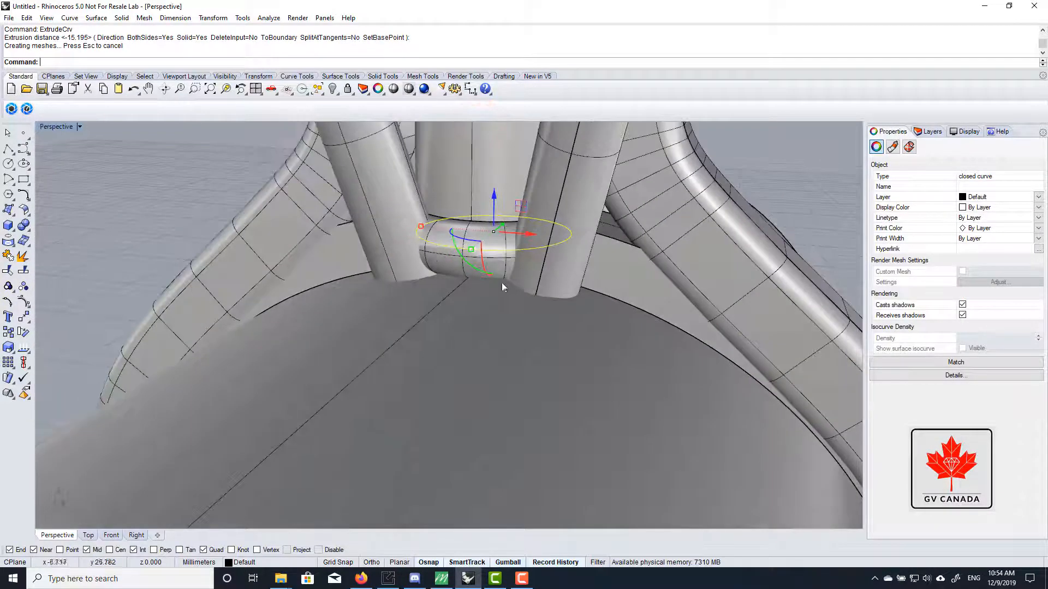
{"action": "scroll", "coordinate": [505, 286], "scroll_direction": "down", "scroll_amount": 6}
{"action": "left_click", "coordinate": [753, 185]}
{"action": "right_click_drag", "start_coordinate": [382, 283], "coordinate": [862, 164]}
{"action": "scroll", "coordinate": [495, 255], "scroll_direction": "up", "scroll_amount": 4}
Step: Create a new layer, Layer 01, and set its colour to Orange
{"action": "left_click", "coordinate": [941, 133]}
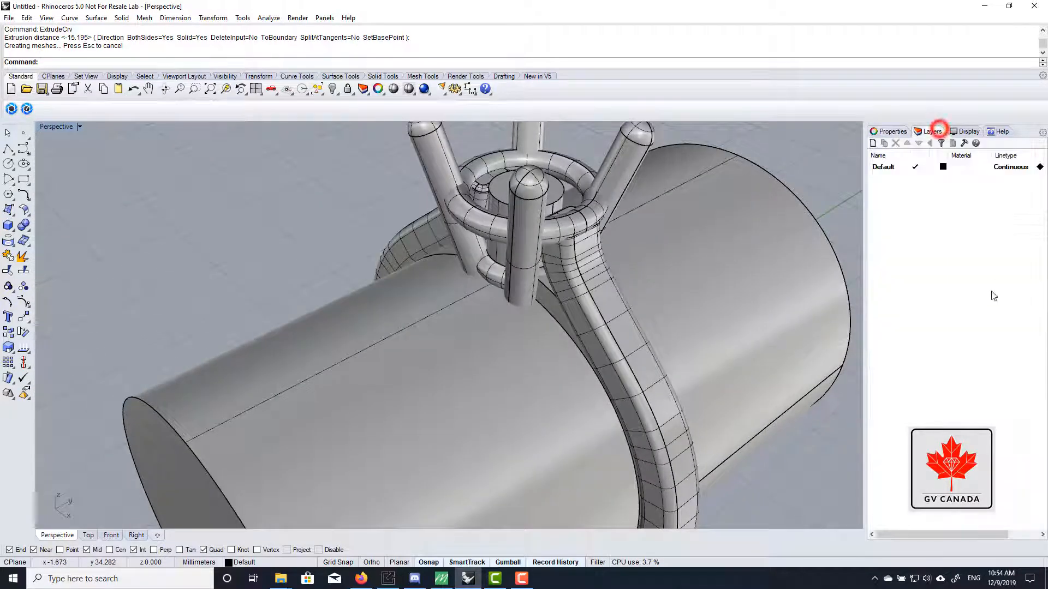
{"action": "right_click", "coordinate": [915, 200]}
{"action": "left_click", "coordinate": [949, 205]}
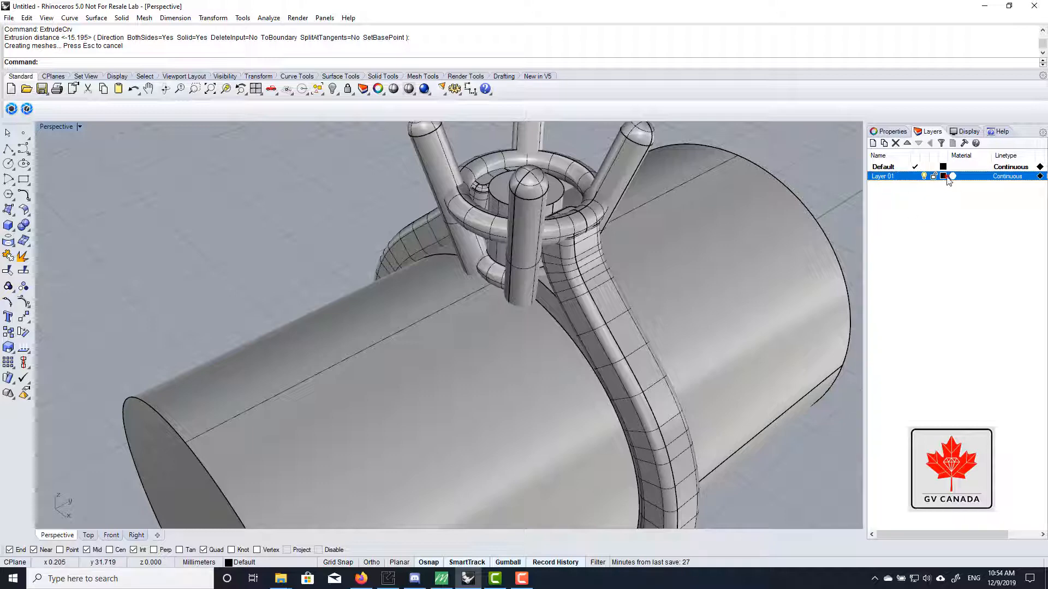
{"action": "left_click", "coordinate": [943, 175]}
{"action": "mouse_move", "coordinate": [686, 211]}
{"action": "left_mouse_down"}
{"action": "mouse_move", "coordinate": [672, 204]}
{"action": "mouse_move", "coordinate": [715, 188]}
{"action": "left_mouse_up"}
{"action": "left_click_drag", "start_coordinate": [671, 212], "coordinate": [634, 191]}
{"action": "left_click", "coordinate": [541, 230]}
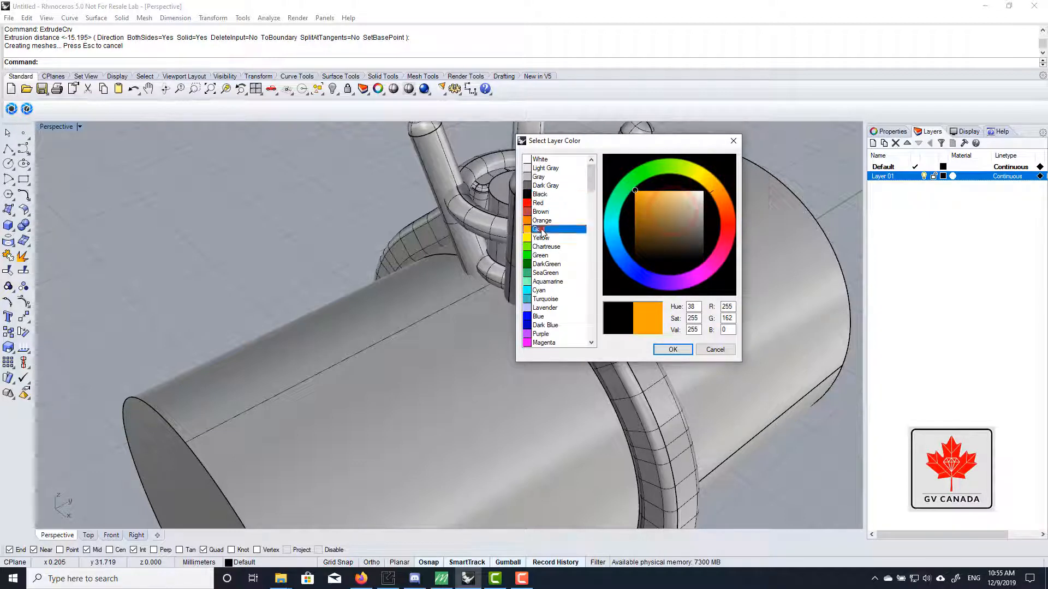
{"action": "left_click", "coordinate": [542, 221]}
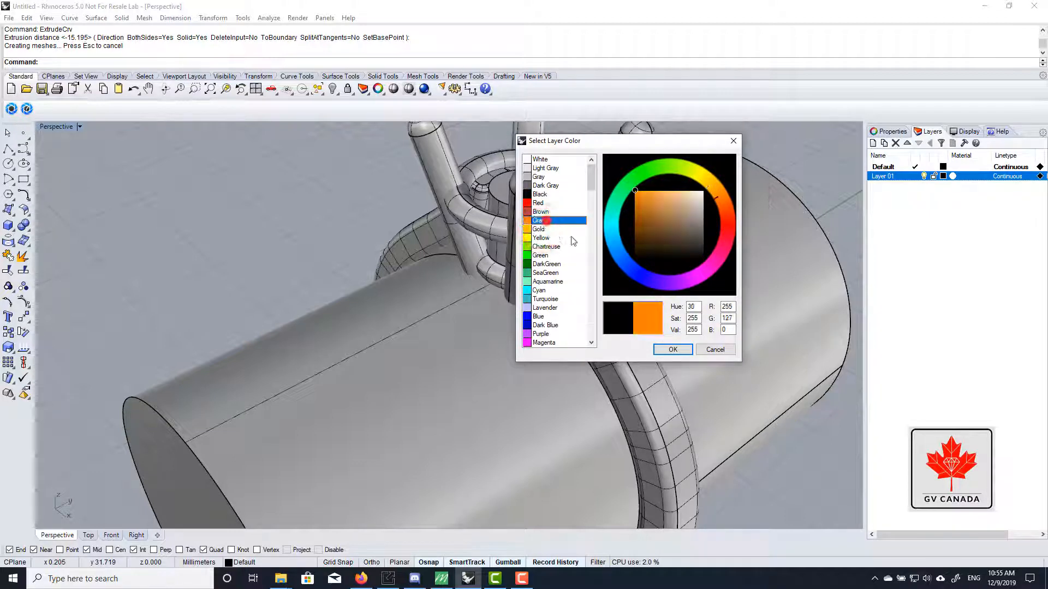
{"action": "left_click", "coordinate": [673, 349]}
Step: Make Layer 01 current and move the finger-hole cylinder and the vertical cylinder to it
{"action": "left_click", "coordinate": [753, 240]}
{"action": "right_click_drag", "start_coordinate": [753, 240], "coordinate": [551, 203]}
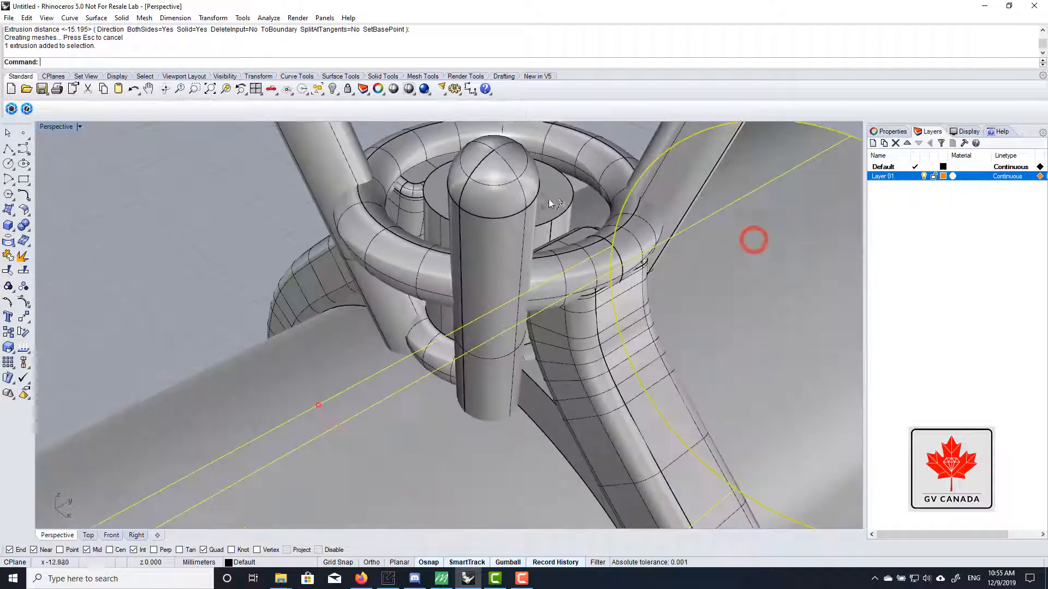
{"action": "left_click", "coordinate": [553, 200]}
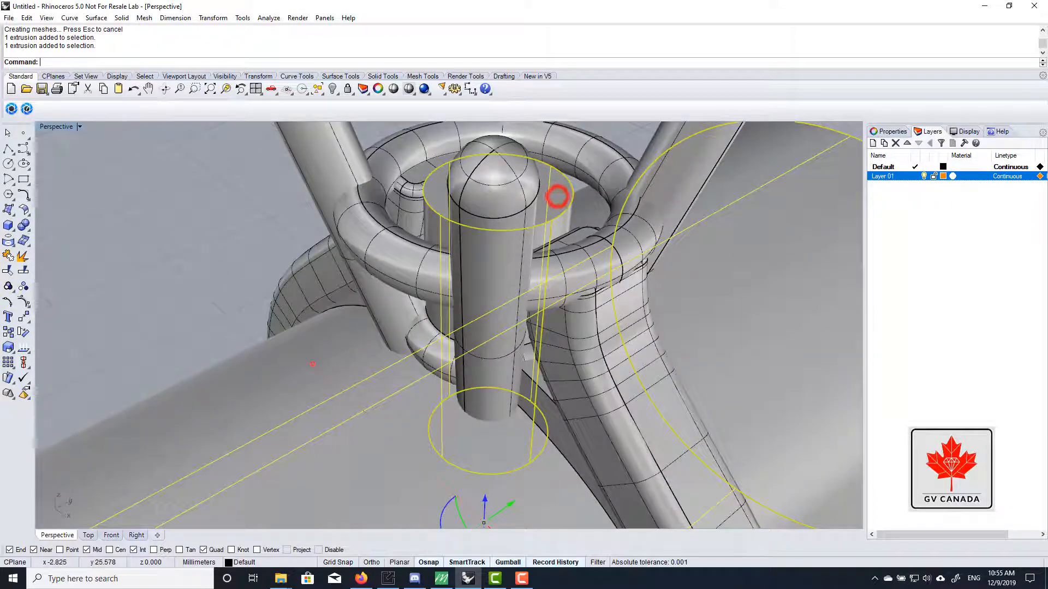
{"action": "right_click", "coordinate": [894, 181]}
{"action": "left_click", "coordinate": [957, 190]}
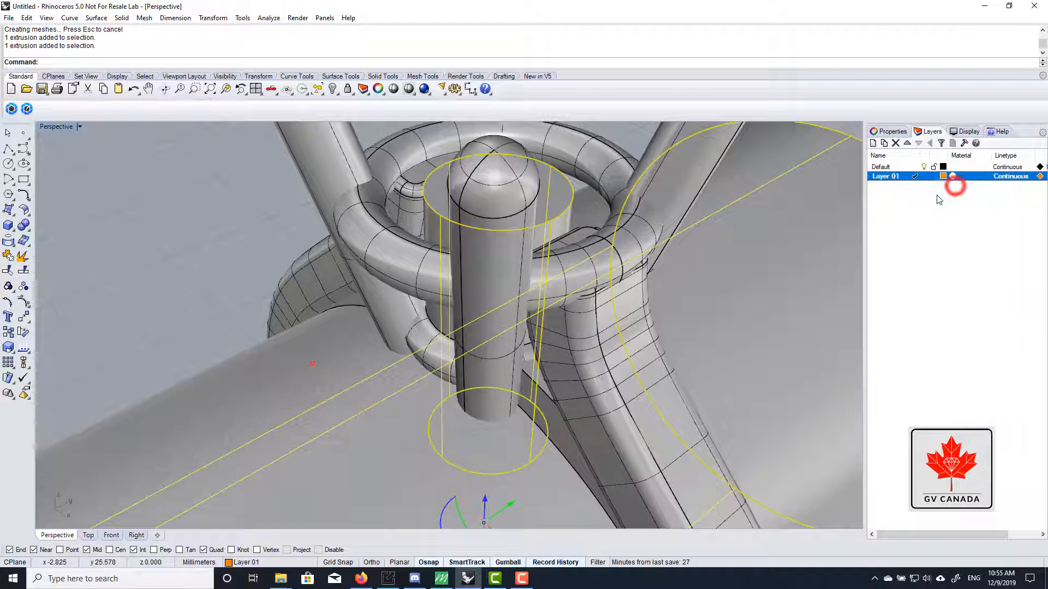
{"action": "right_click", "coordinate": [884, 176]}
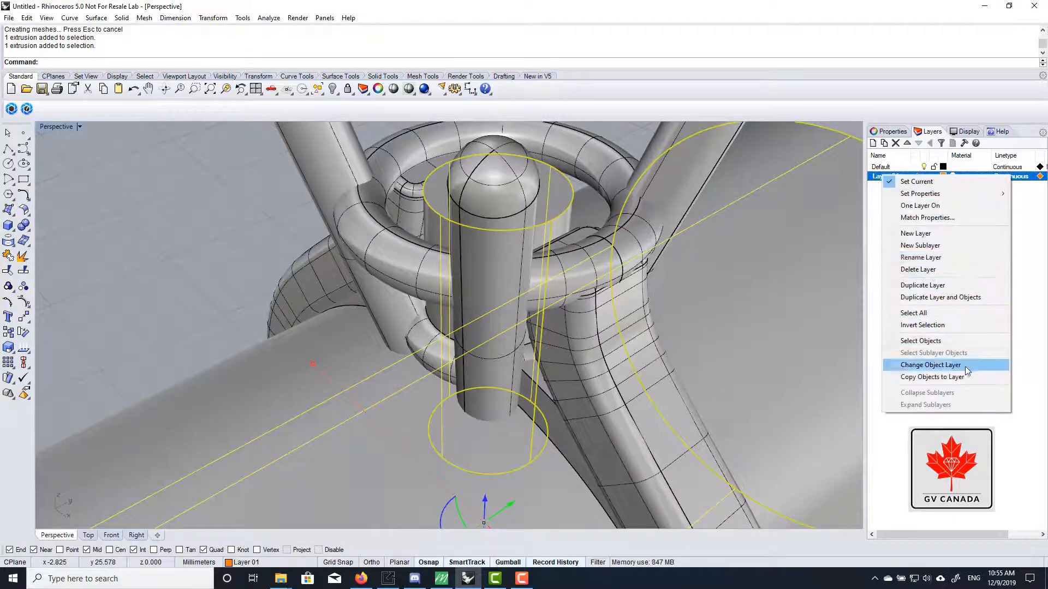
{"action": "left_click", "coordinate": [952, 365]}
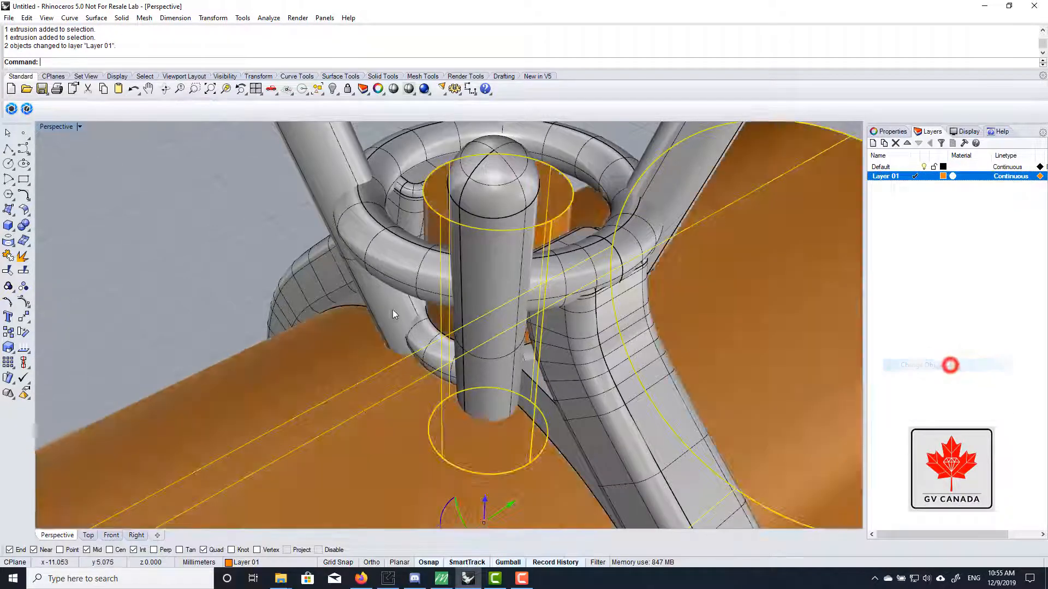
Step: Examine the two cutter cylinders around the ring and single out the inner band to see where they meet it
{"action": "scroll", "coordinate": [278, 276], "scroll_direction": "down", "scroll_amount": 5}
{"action": "right_click_drag", "start_coordinate": [278, 275], "coordinate": [548, 308]}
{"action": "scroll", "coordinate": [568, 302], "scroll_direction": "up", "scroll_amount": 5}
{"action": "scroll", "coordinate": [551, 302], "scroll_direction": "down", "scroll_amount": 5}
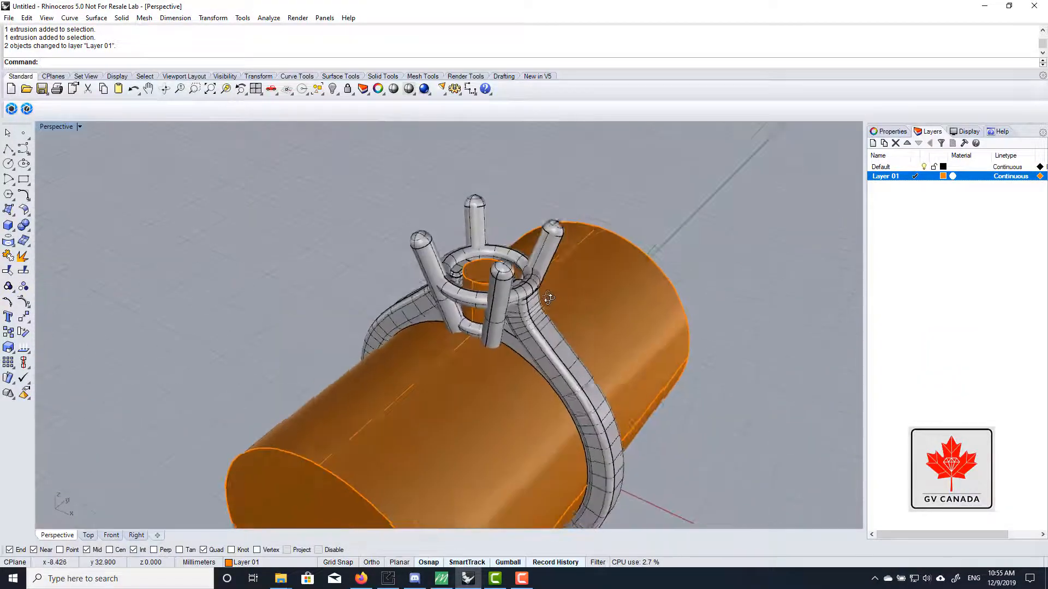
{"action": "scroll", "coordinate": [556, 314], "scroll_direction": "up", "scroll_amount": 8}
{"action": "left_click", "coordinate": [502, 369]}
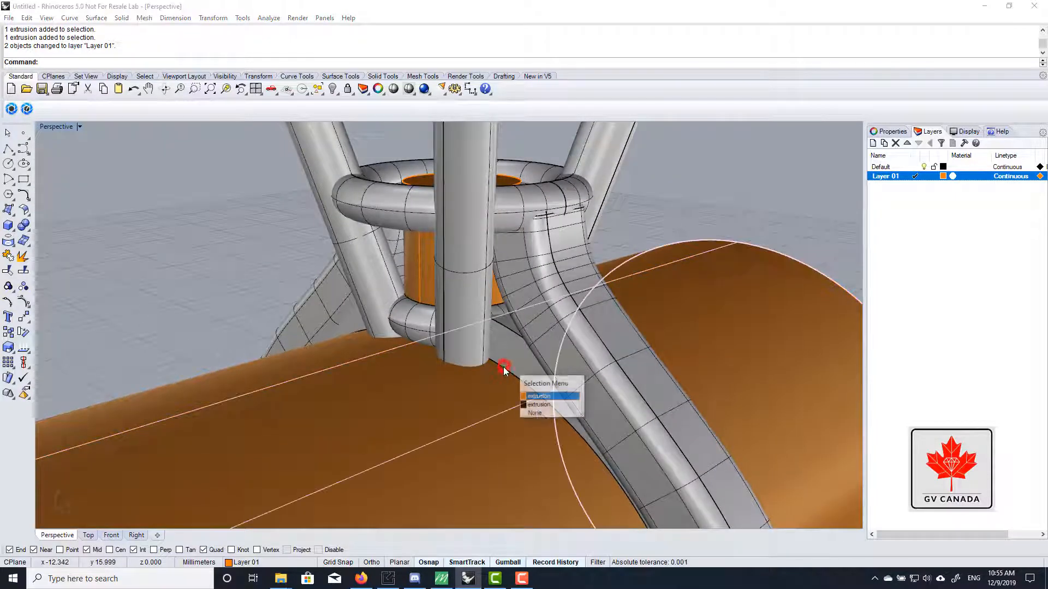
{"action": "left_click", "coordinate": [547, 407]}
{"action": "right_click_drag", "start_coordinate": [547, 406], "coordinate": [559, 327]}
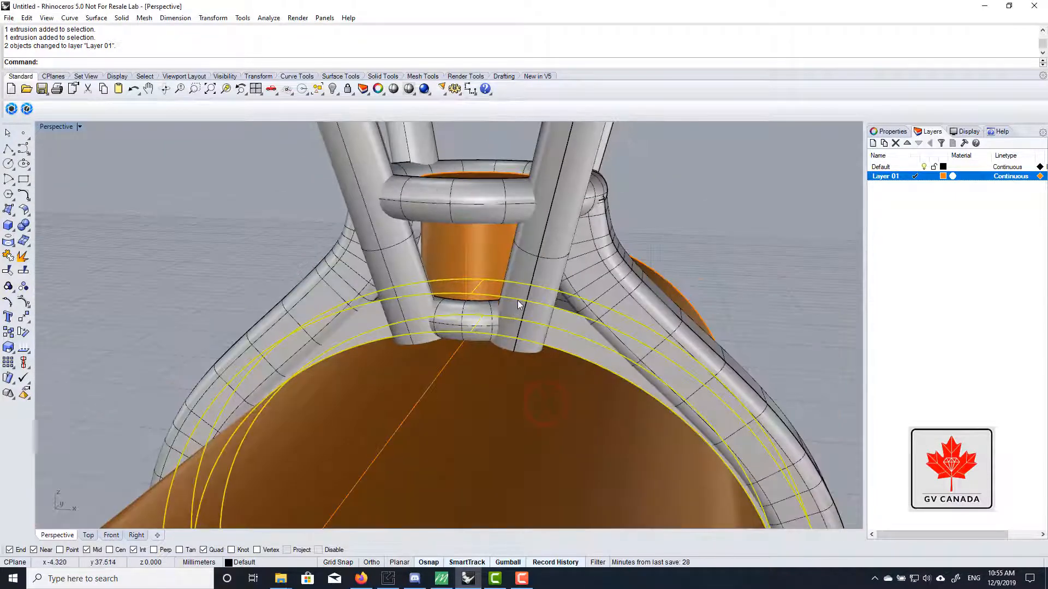
{"action": "left_click", "coordinate": [228, 228]}
Step: Subtract the vertical cylinder from the inner band with a Boolean difference, deleting the cutter
{"action": "left_click", "coordinate": [32, 230]}
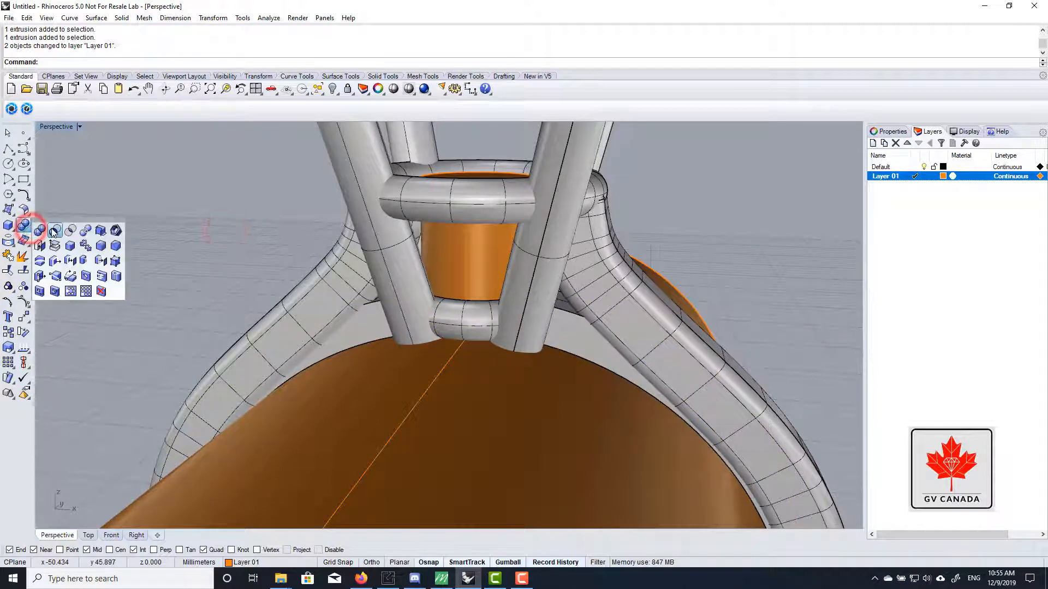
{"action": "left_click", "coordinate": [55, 231]}
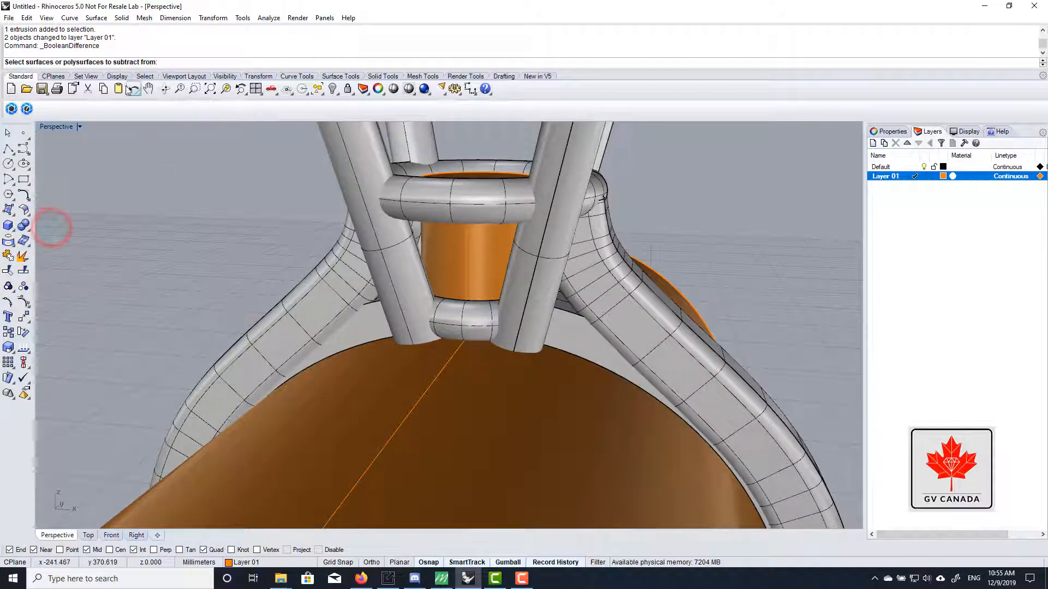
{"action": "right_click_drag", "start_coordinate": [273, 344], "coordinate": [370, 279]}
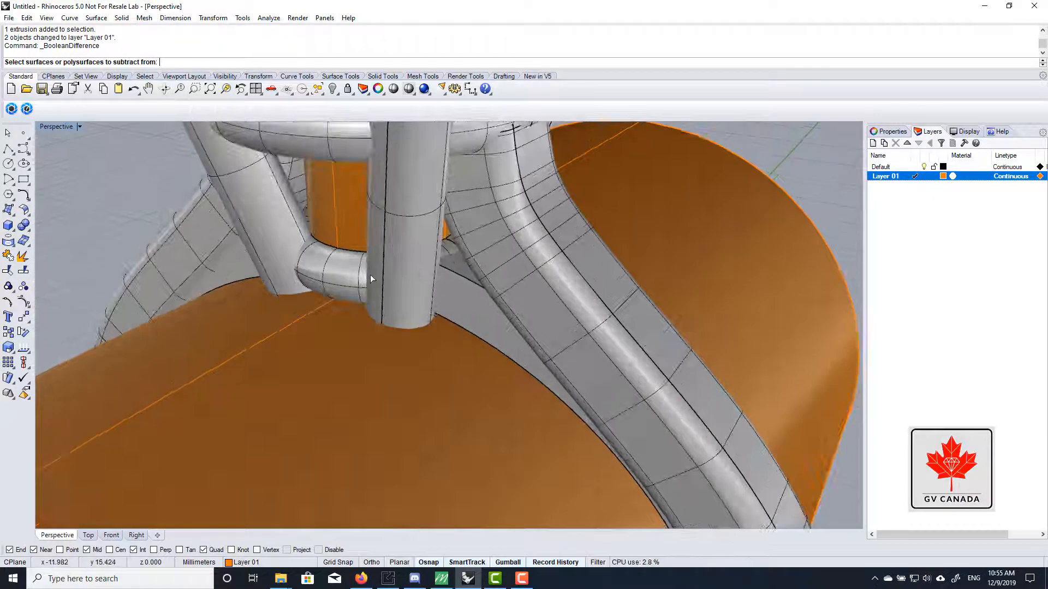
{"action": "left_click", "coordinate": [439, 303]}
{"action": "key", "text": "Return"}
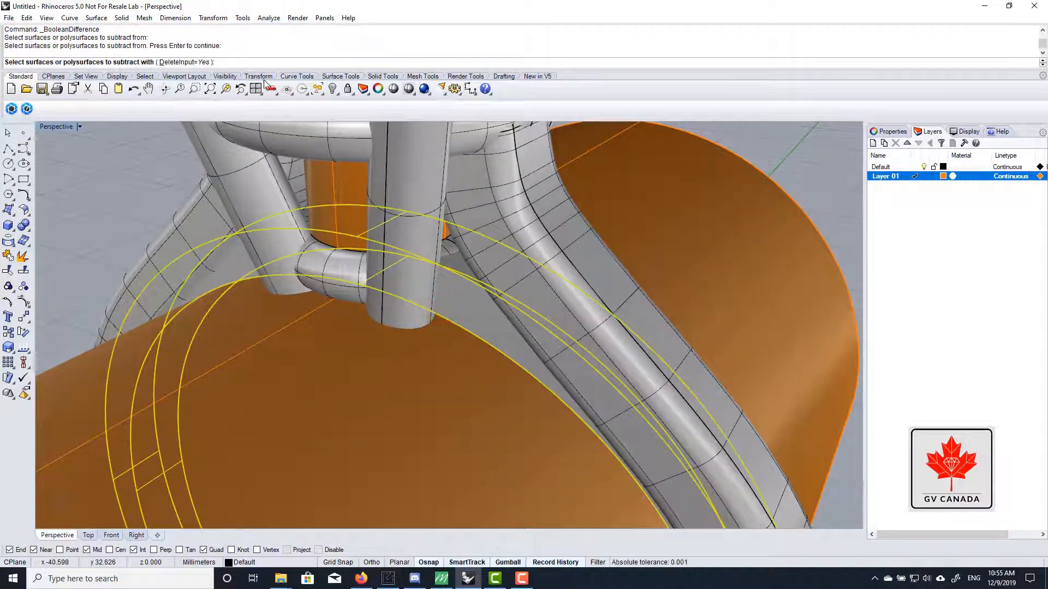
{"action": "right_click_drag", "start_coordinate": [349, 180], "coordinate": [418, 178]}
{"action": "left_click", "coordinate": [417, 168]}
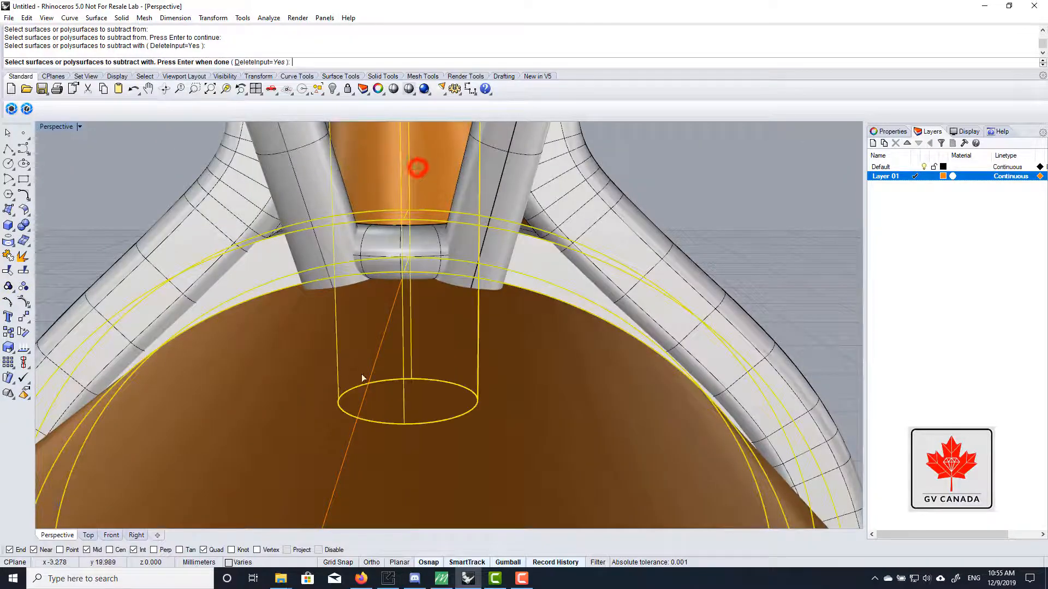
{"action": "scroll", "coordinate": [362, 378], "scroll_direction": "down", "scroll_amount": 5}
{"action": "right_click_drag", "start_coordinate": [362, 377], "coordinate": [375, 301]}
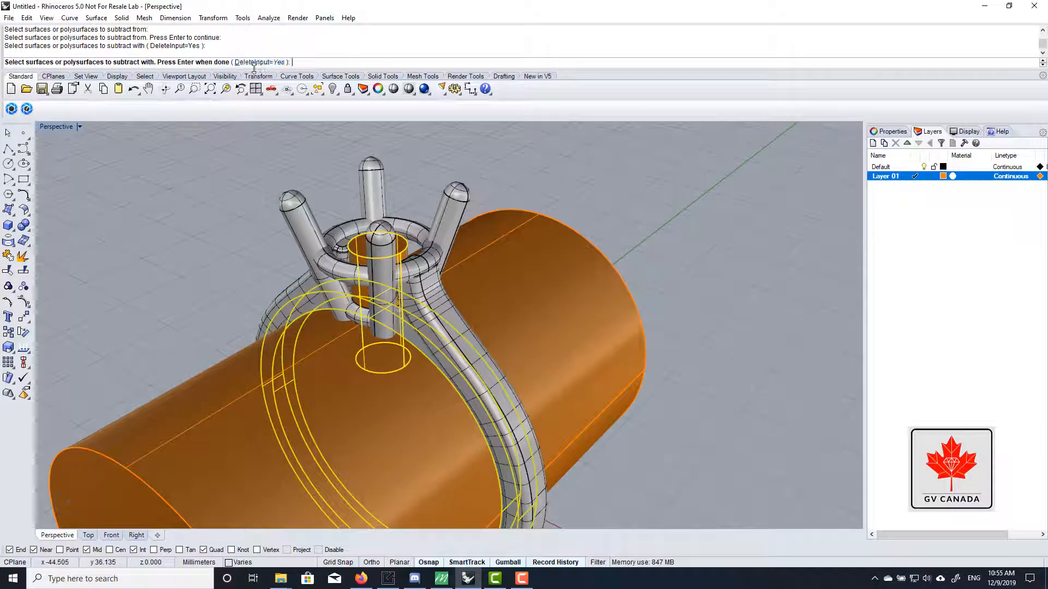
{"action": "scroll", "coordinate": [403, 239], "scroll_direction": "up", "scroll_amount": 6}
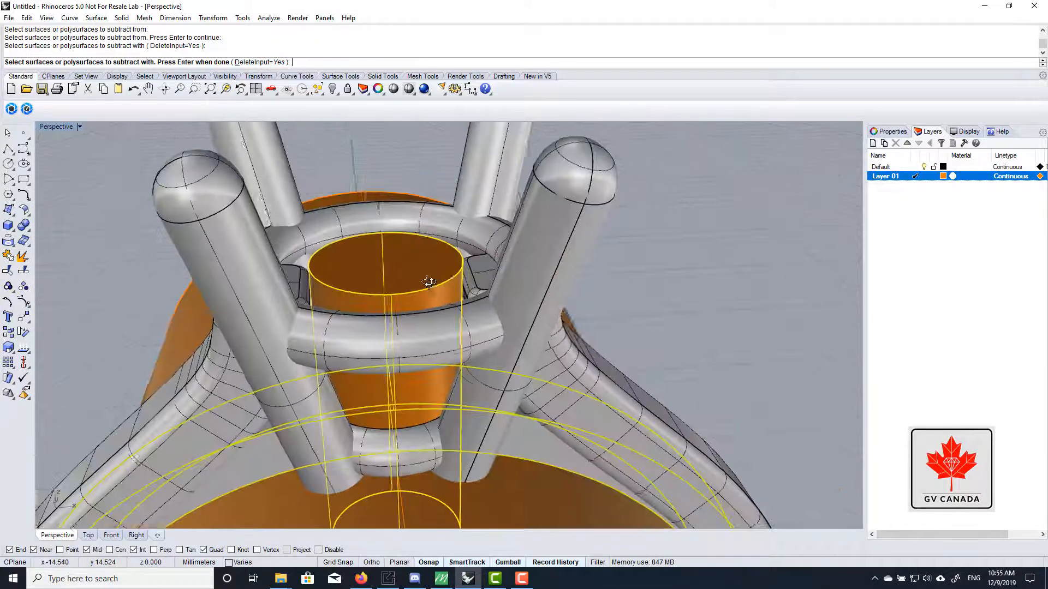
{"action": "key", "text": "Return"}
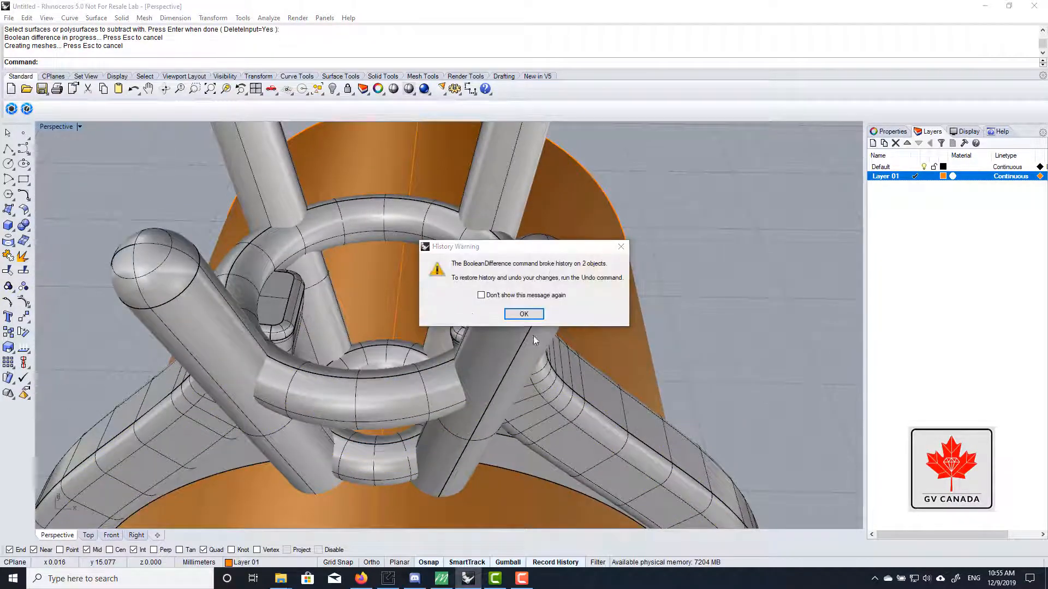
{"action": "left_click", "coordinate": [530, 314]}
Step: Examine the hole cut through the inner band beneath the lower pipe ring
{"action": "right_click_drag", "start_coordinate": [382, 328], "coordinate": [339, 413]}
{"action": "scroll", "coordinate": [339, 414], "scroll_direction": "up", "scroll_amount": 4}
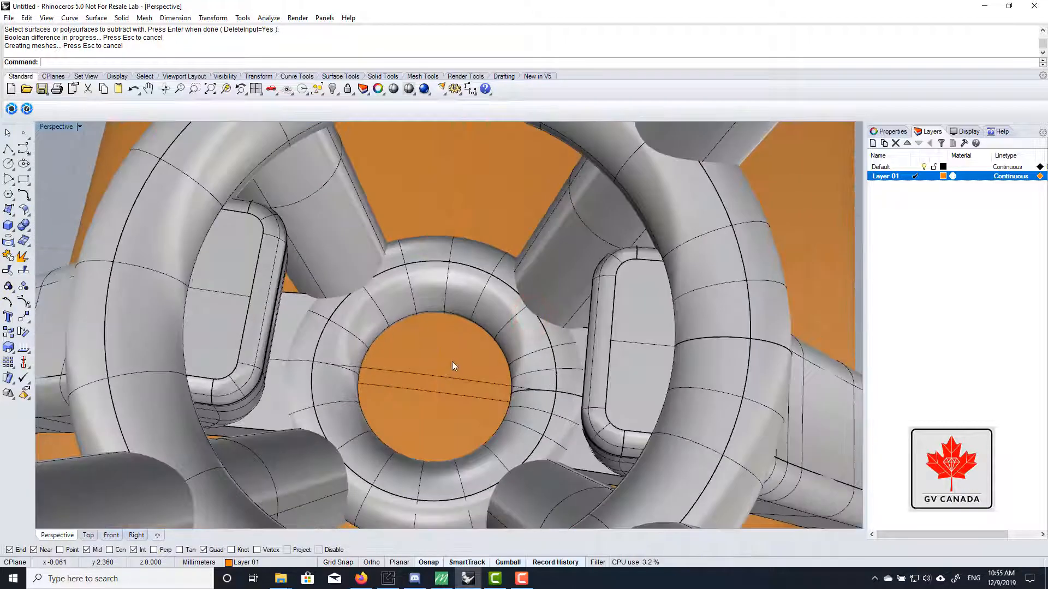
{"action": "scroll", "coordinate": [407, 340], "scroll_direction": "down", "scroll_amount": 5}
{"action": "right_click_drag", "start_coordinate": [457, 369], "coordinate": [525, 270]}
{"action": "left_click", "coordinate": [530, 240]}
{"action": "left_click", "coordinate": [519, 203], "text": "shift"}
{"action": "left_click", "coordinate": [392, 214], "text": "shift"}
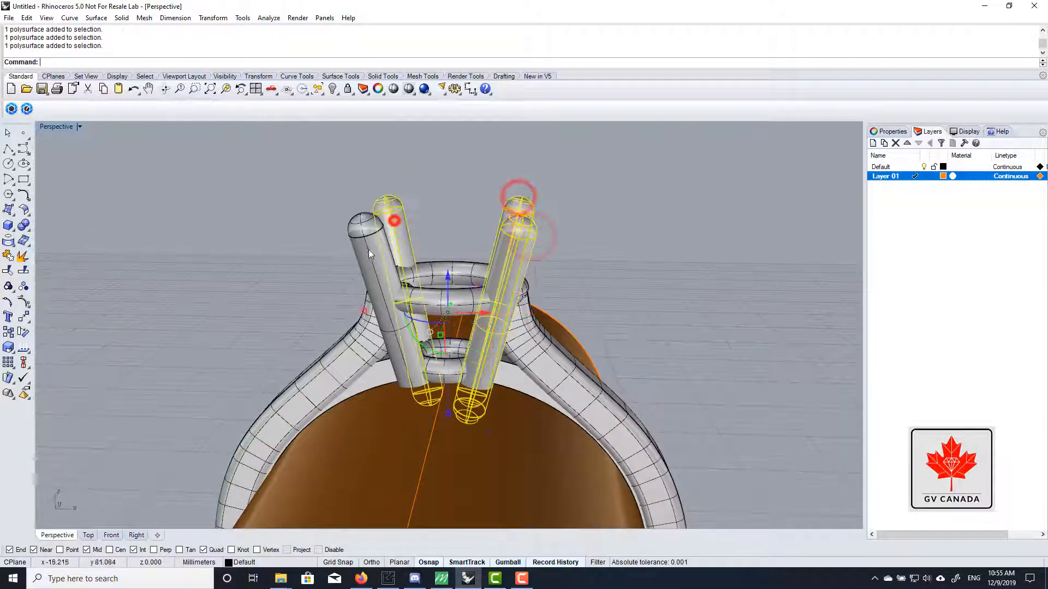
{"action": "left_click", "coordinate": [367, 236], "text": "shift"}
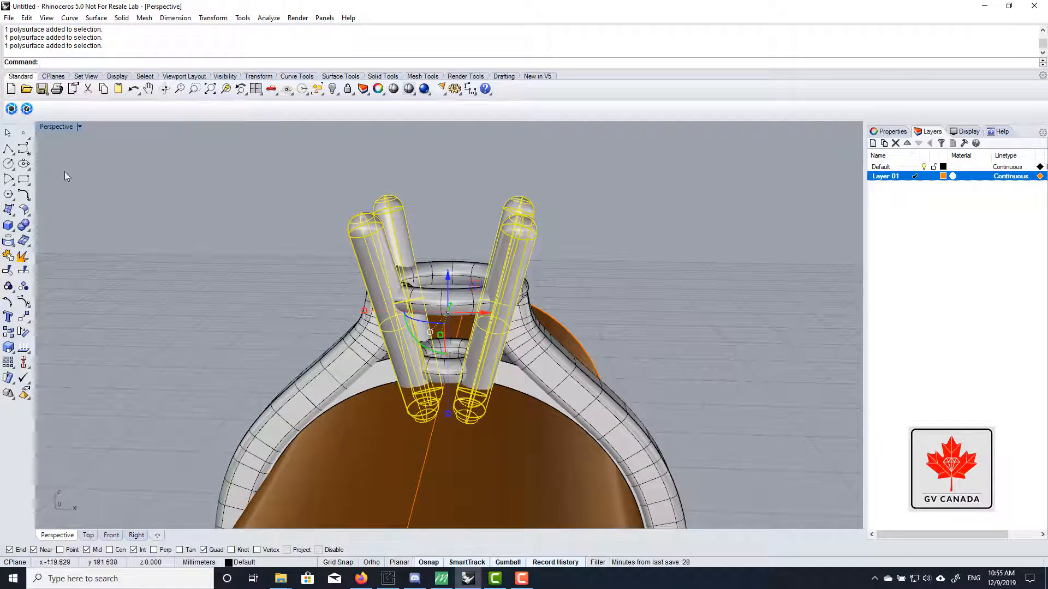
{"action": "left_click", "coordinate": [24, 239]}
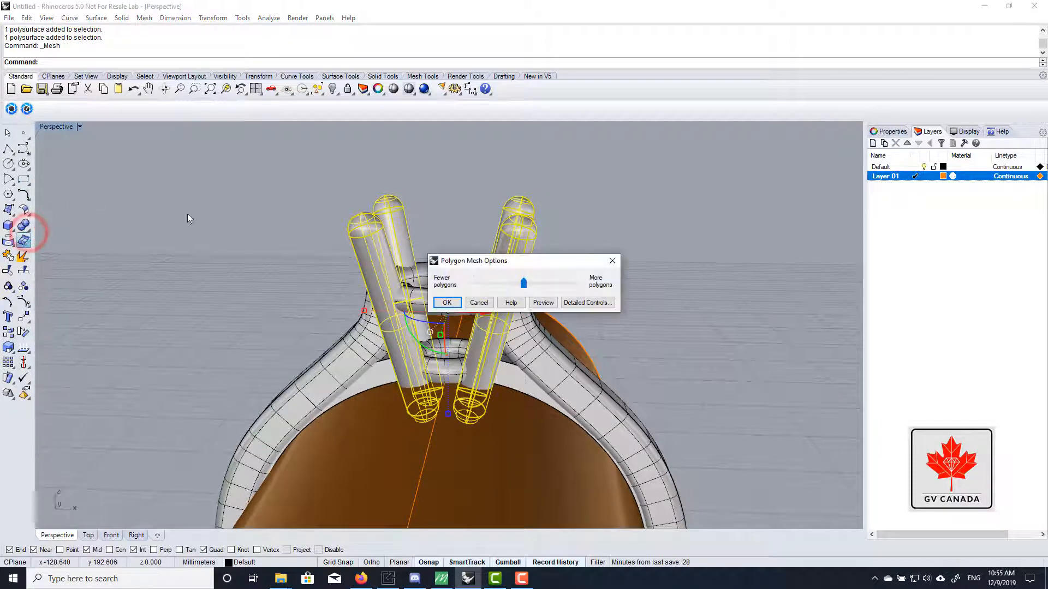
{"action": "left_click", "coordinate": [474, 301]}
{"action": "left_click", "coordinate": [704, 267]}
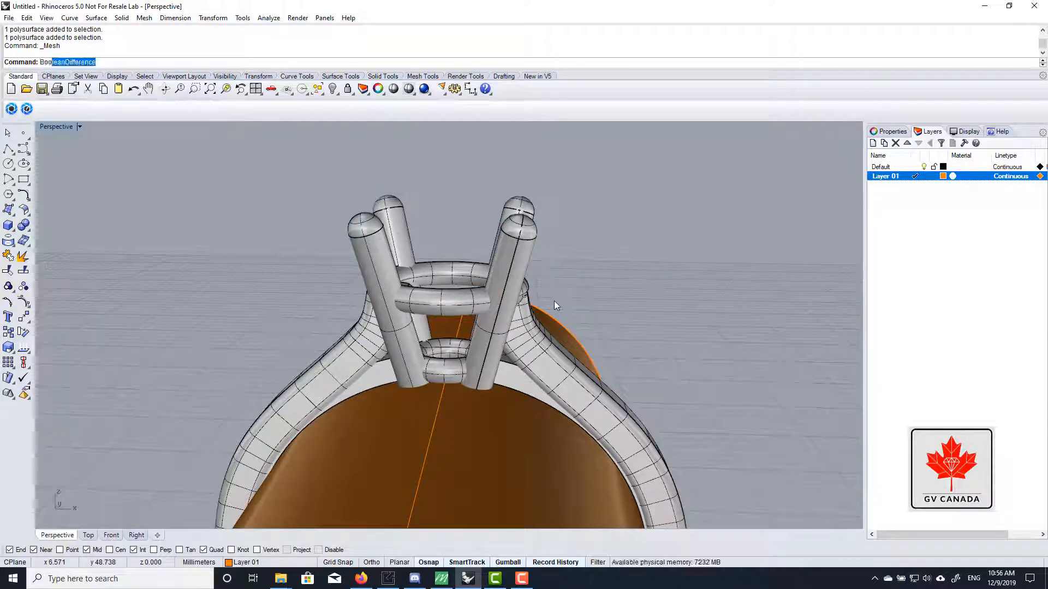
Step: Subtract the finger-hole cylinder from all four prongs with a Boolean difference, deleting the cutter, and dismiss the history warning
{"action": "type", "text": "Boo"}
{"action": "key", "text": "Return"}
{"action": "scroll", "coordinate": [554, 300], "scroll_direction": "up", "scroll_amount": 3}
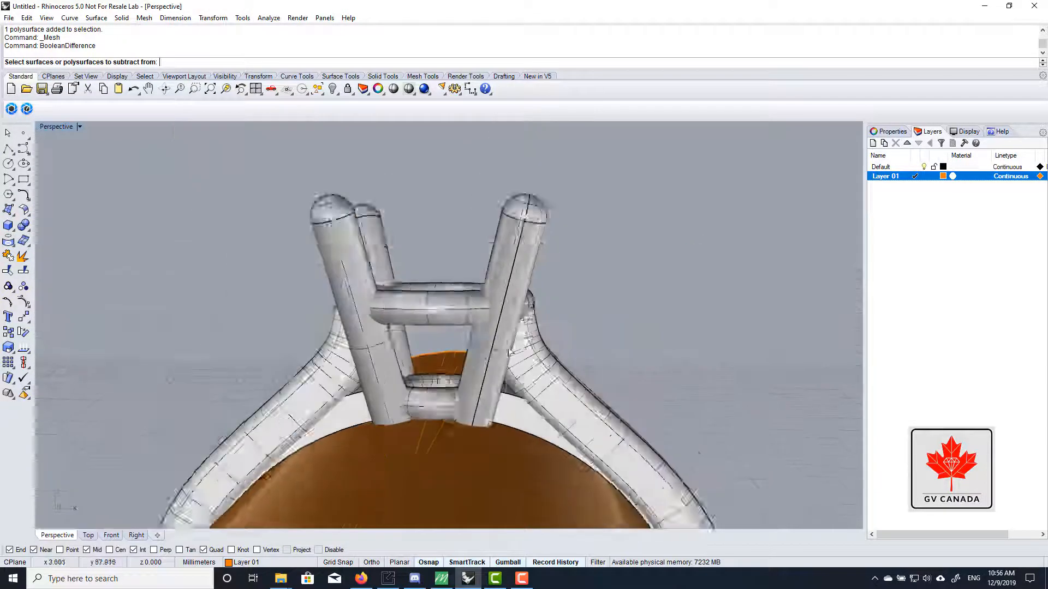
{"action": "scroll", "coordinate": [509, 352], "scroll_direction": "down", "scroll_amount": 2}
{"action": "left_click", "coordinate": [526, 264]}
{"action": "left_click", "coordinate": [531, 244]}
{"action": "left_click", "coordinate": [384, 242]}
{"action": "left_click", "coordinate": [397, 240]}
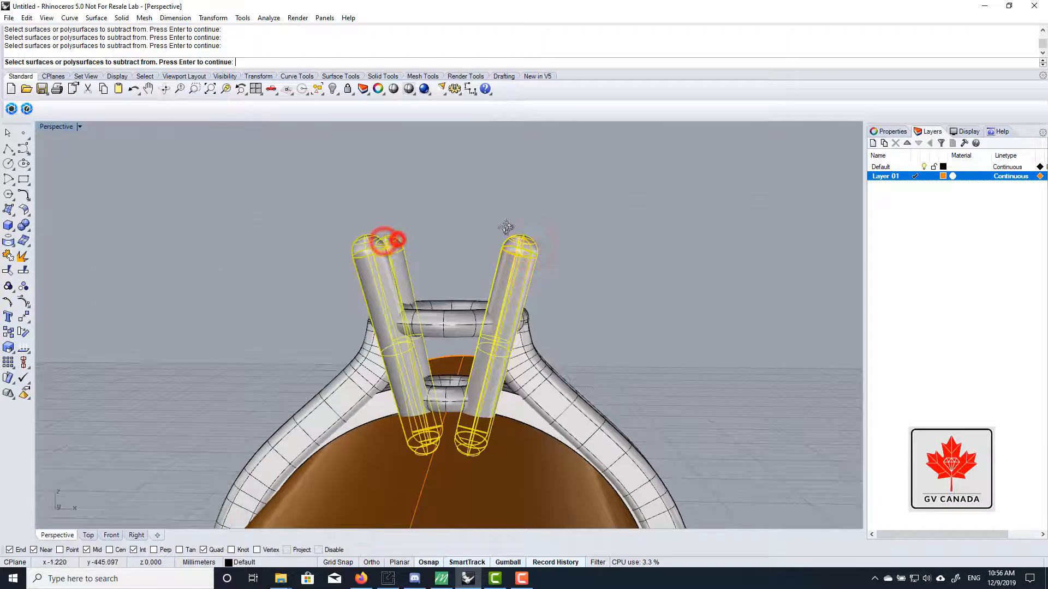
{"action": "mouse_move", "coordinate": [506, 227]}
{"action": "right_mouse_down"}
{"action": "mouse_move", "coordinate": [513, 349]}
{"action": "mouse_move", "coordinate": [514, 234]}
{"action": "right_mouse_up"}
{"action": "key", "text": "Return"}
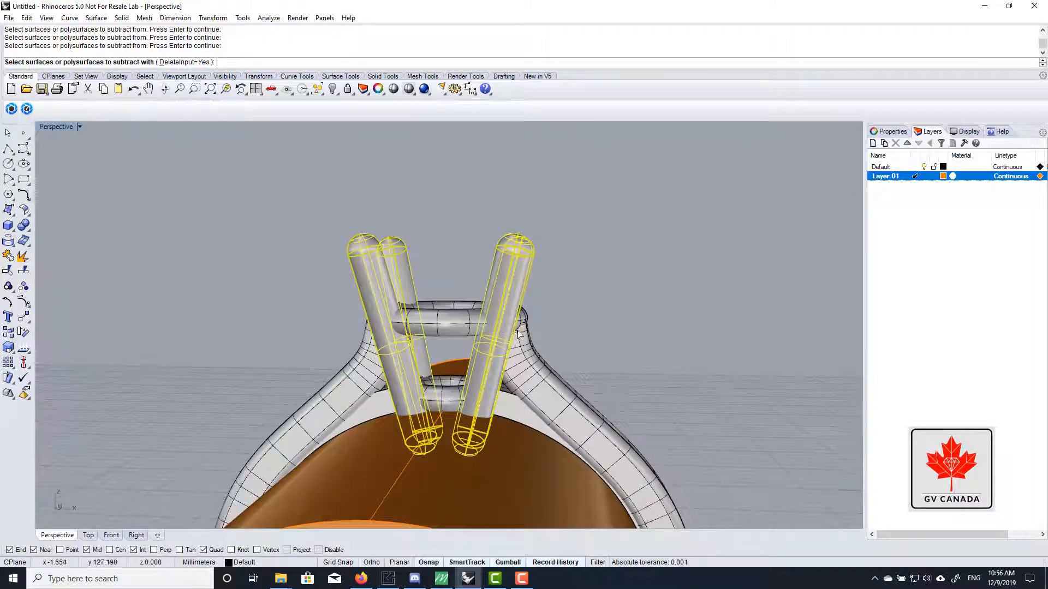
{"action": "right_click_drag", "start_coordinate": [516, 343], "coordinate": [519, 460]}
{"action": "left_click", "coordinate": [528, 401]}
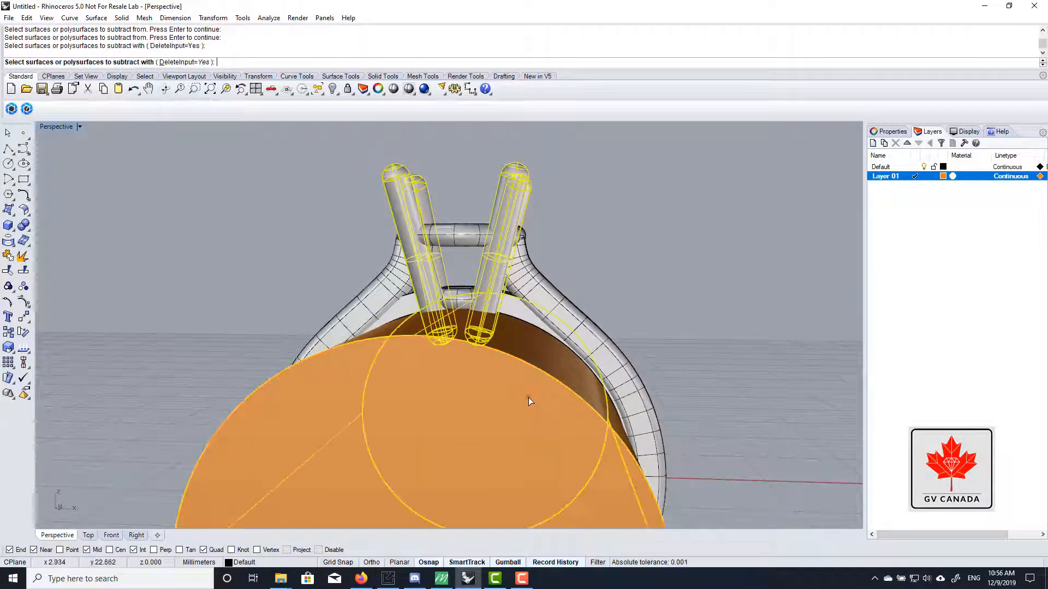
{"action": "right_click_drag", "start_coordinate": [528, 398], "coordinate": [527, 362]}
{"action": "key", "text": "Return"}
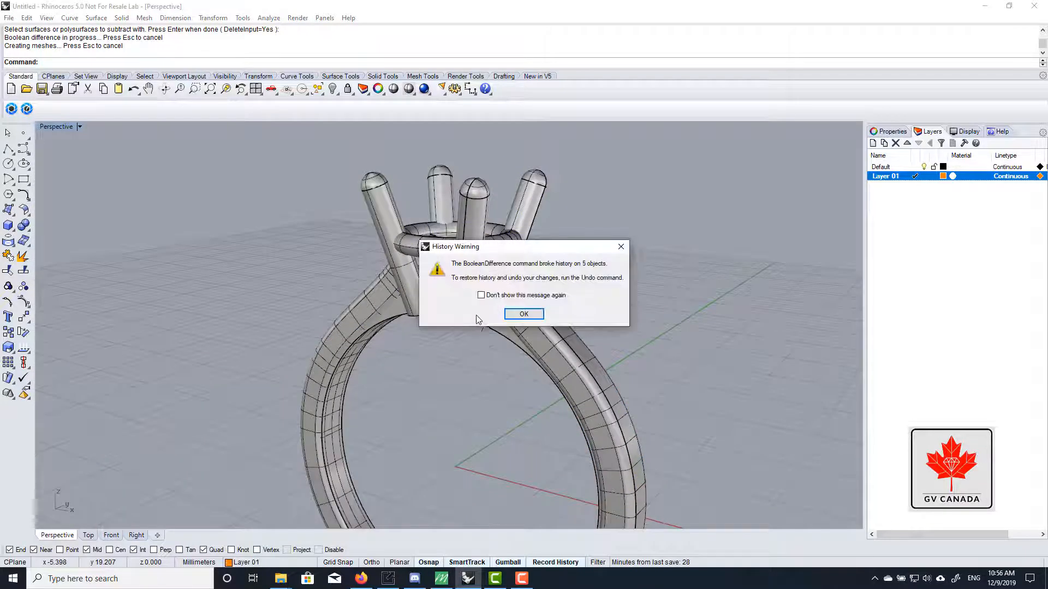
{"action": "left_click_drag", "start_coordinate": [487, 249], "coordinate": [677, 250]}
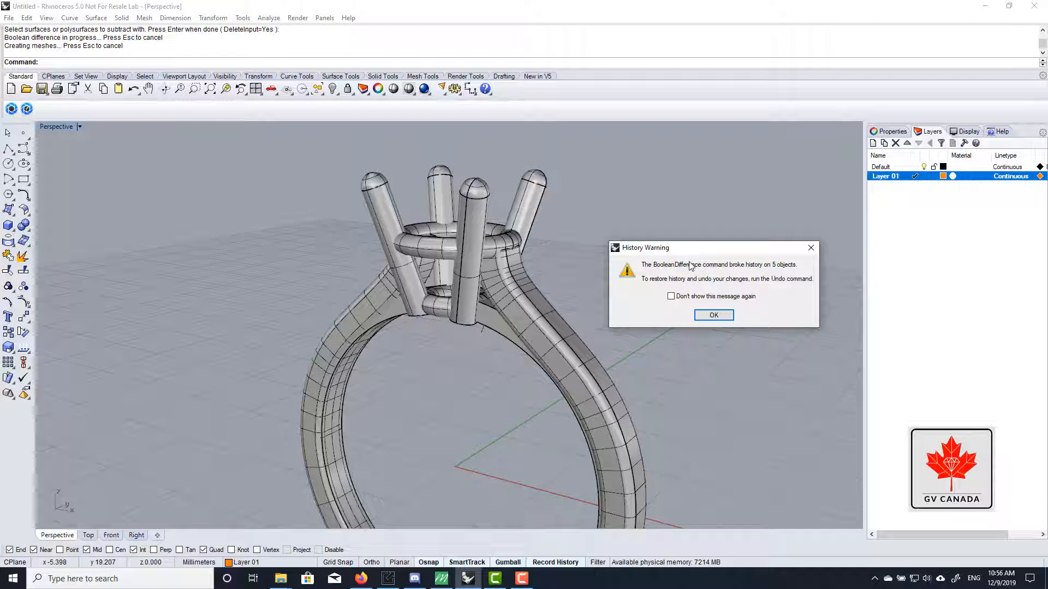
{"action": "left_click", "coordinate": [713, 316]}
Step: Try moving one prong outward along the Y axis, away from the pipe rings, and undo the move
{"action": "right_click_drag", "start_coordinate": [715, 311], "coordinate": [519, 291]}
{"action": "scroll", "coordinate": [551, 285], "scroll_direction": "up", "scroll_amount": 3}
{"action": "scroll", "coordinate": [551, 285], "scroll_direction": "down", "scroll_amount": 3}
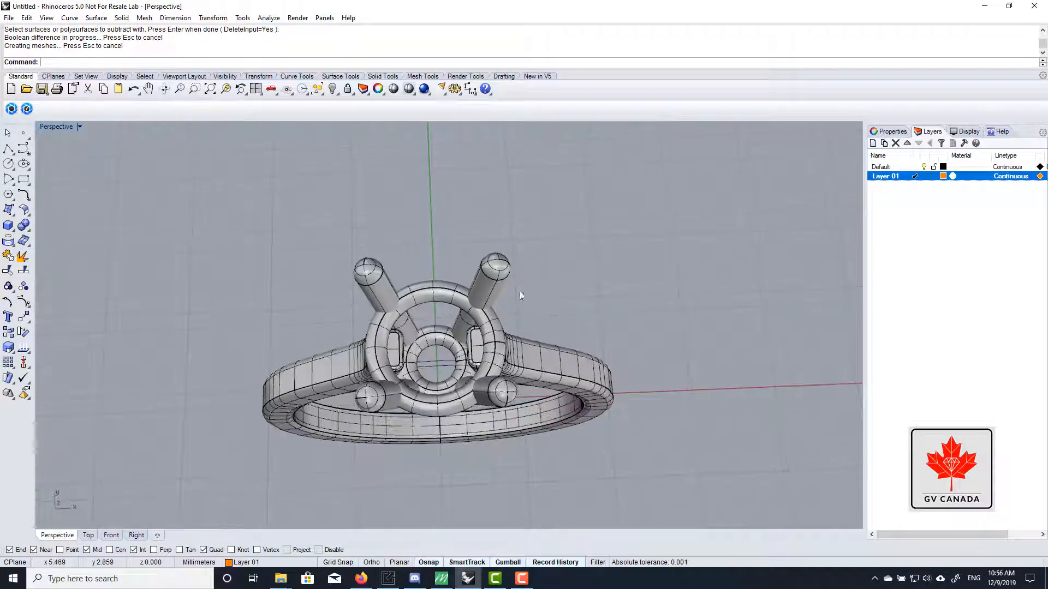
{"action": "scroll", "coordinate": [520, 291], "scroll_direction": "up", "scroll_amount": 4}
{"action": "left_click_drag", "start_coordinate": [562, 215], "coordinate": [480, 284]}
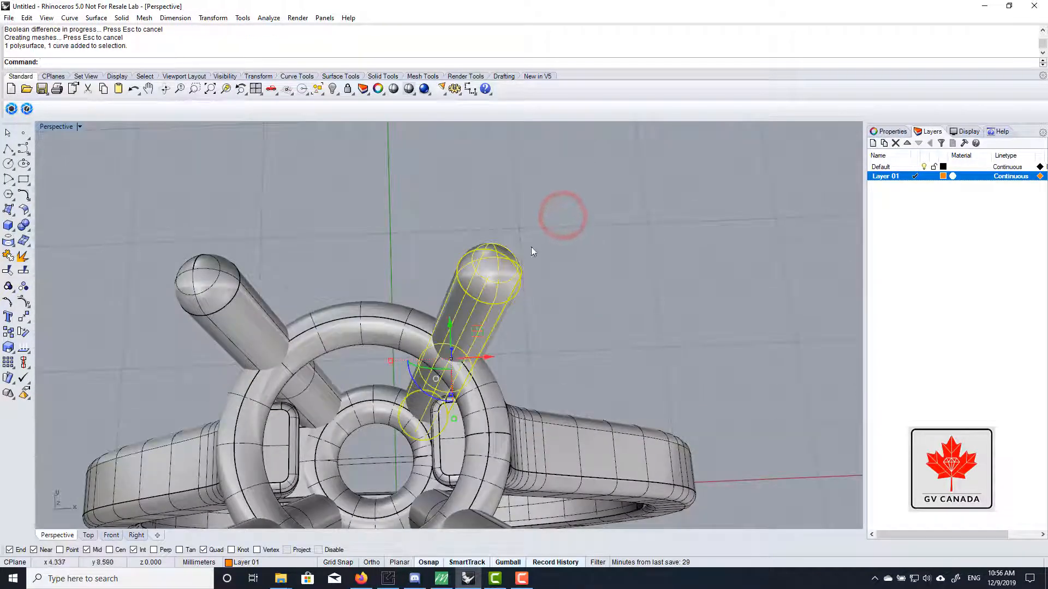
{"action": "scroll", "coordinate": [470, 280], "scroll_direction": "down", "scroll_amount": 3}
{"action": "right_click_drag", "start_coordinate": [505, 306], "coordinate": [474, 299]}
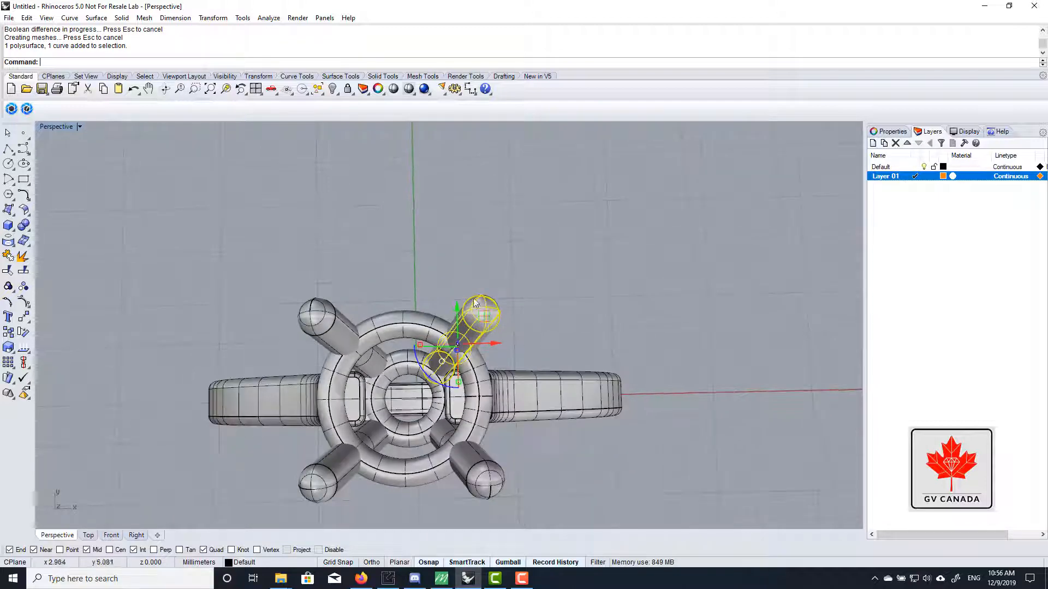
{"action": "left_click_drag", "start_coordinate": [457, 308], "coordinate": [464, 268]}
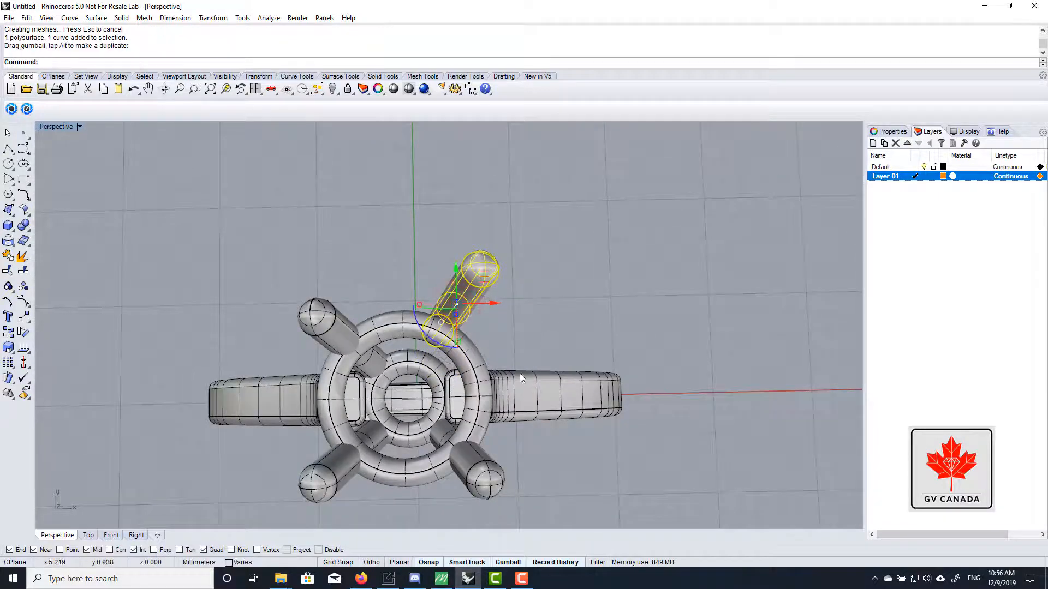
{"action": "key", "text": "ctrl+z"}
{"action": "left_click", "coordinate": [641, 271]}
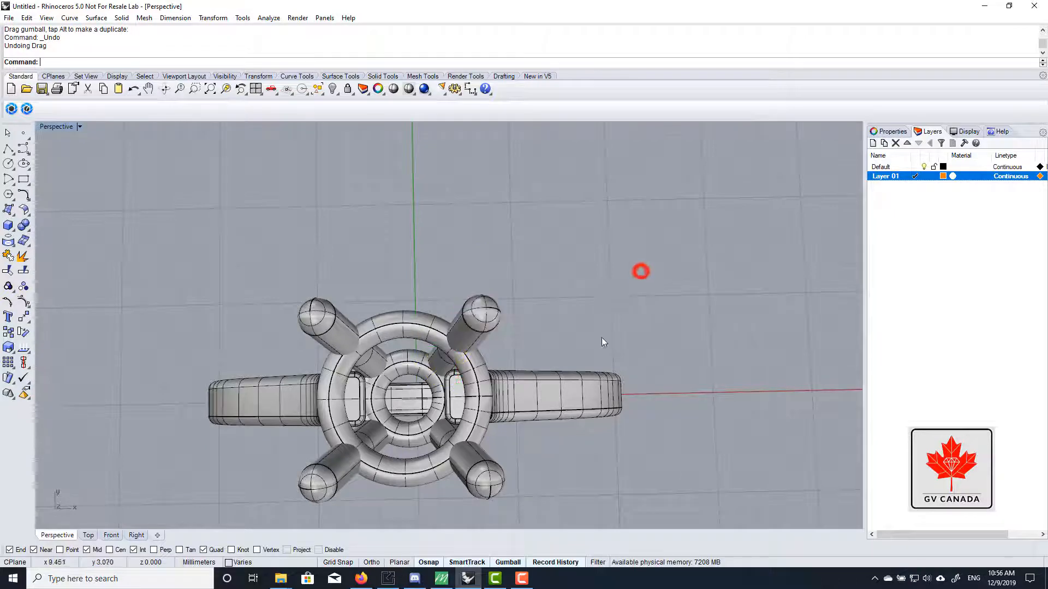
Step: Examine the trimmed lower ends of the prongs where they meet the finger hole, singling out individual prongs
{"action": "right_click_drag", "start_coordinate": [567, 371], "coordinate": [480, 277]}
{"action": "scroll", "coordinate": [521, 300], "scroll_direction": "up", "scroll_amount": 5}
{"action": "left_click", "coordinate": [454, 253]}
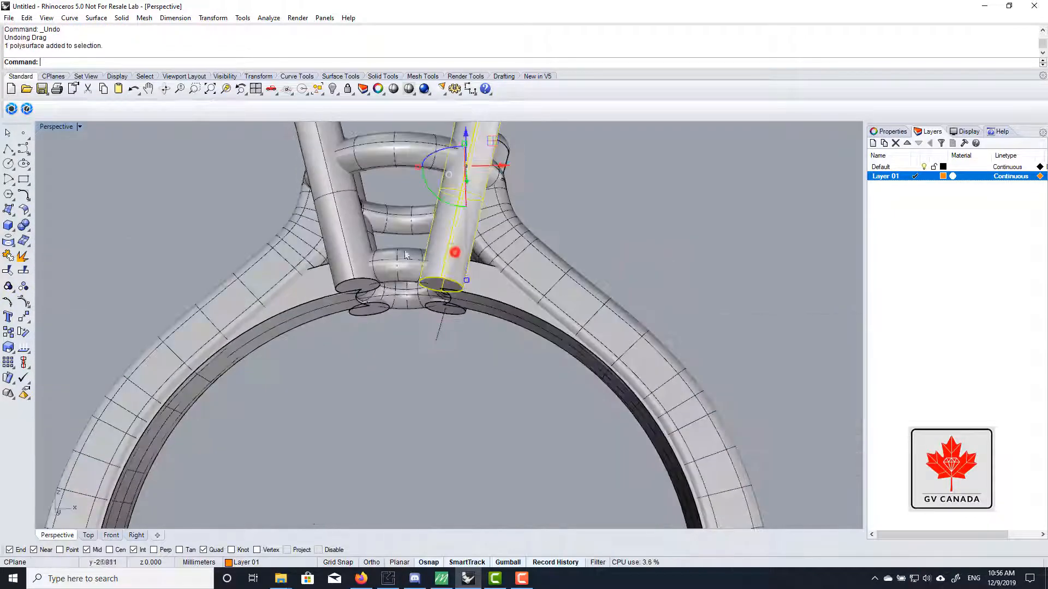
{"action": "left_click", "coordinate": [345, 233]}
{"action": "right_click_drag", "start_coordinate": [344, 234], "coordinate": [378, 262]}
{"action": "left_click", "coordinate": [378, 261]}
{"action": "left_click", "coordinate": [438, 271]}
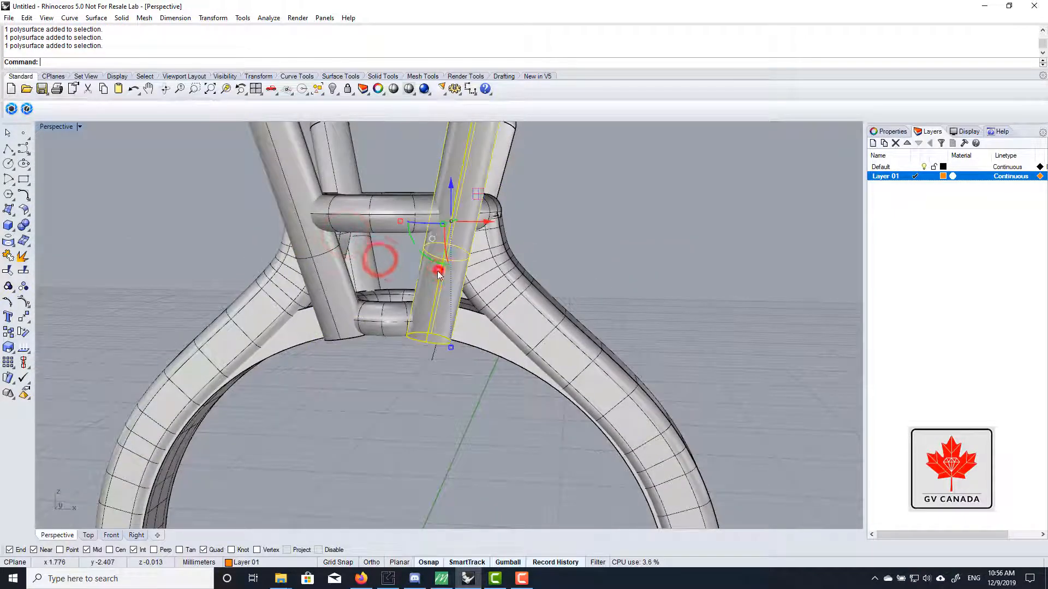
{"action": "left_click", "coordinate": [374, 270]}
{"action": "left_click", "coordinate": [336, 292], "text": "shift"}
{"action": "scroll", "coordinate": [529, 256], "scroll_direction": "down", "scroll_amount": 8}
{"action": "left_click", "coordinate": [660, 217]}
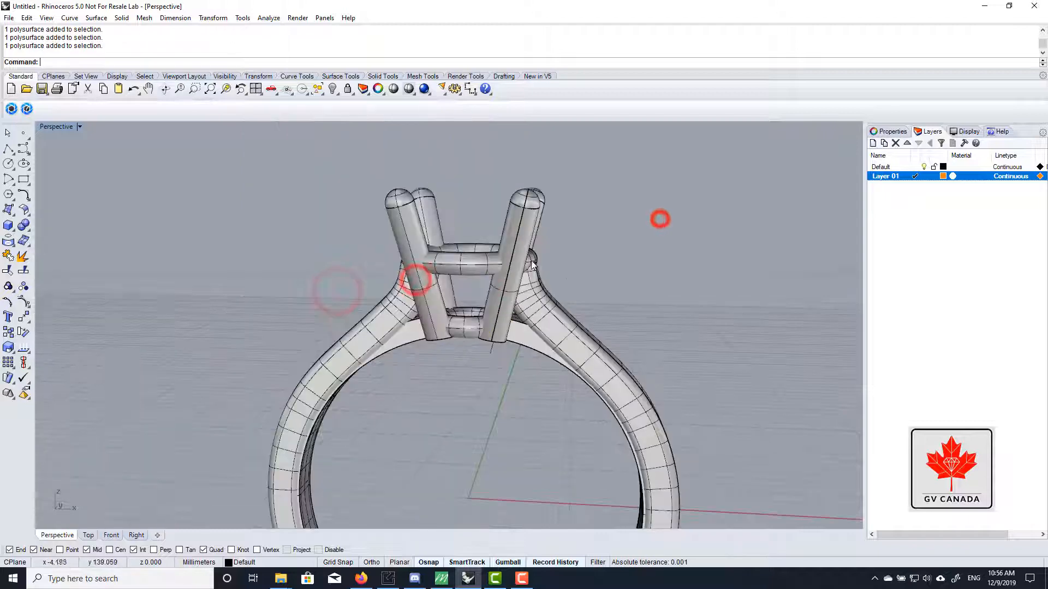
{"action": "right_click_drag", "start_coordinate": [608, 335], "coordinate": [404, 312]}
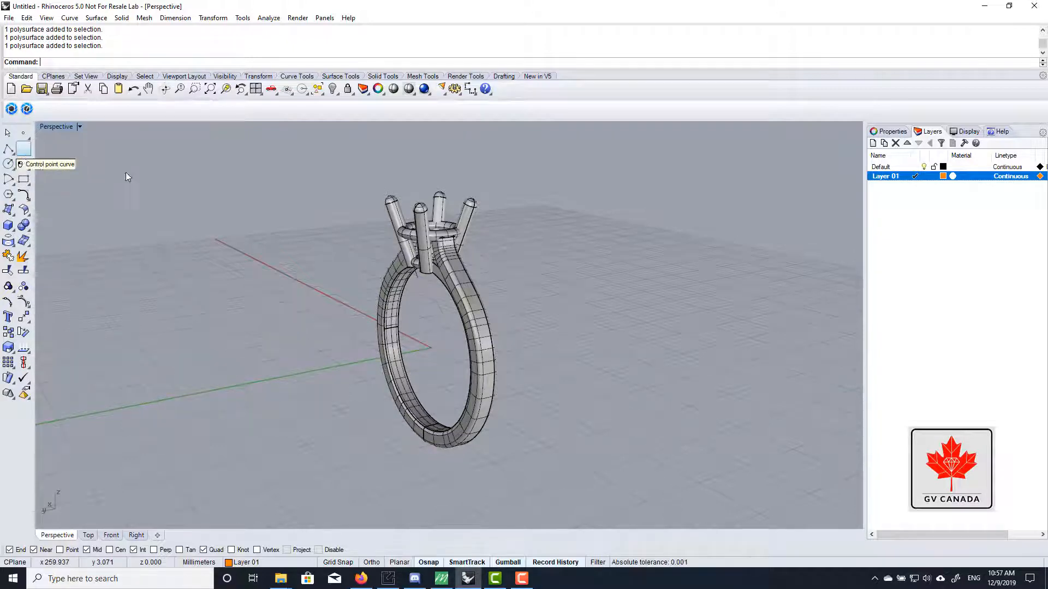
{"action": "right_click_drag", "start_coordinate": [382, 240], "coordinate": [320, 283]}
{"action": "scroll", "coordinate": [418, 281], "scroll_direction": "up", "scroll_amount": 3}
{"action": "right_click_drag", "start_coordinate": [483, 284], "coordinate": [437, 286]}
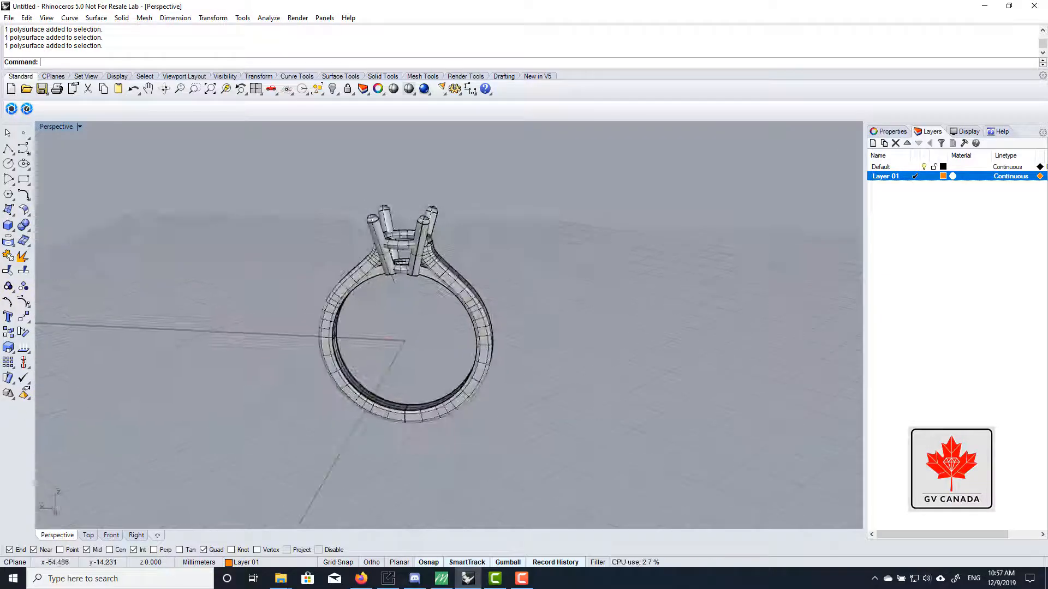